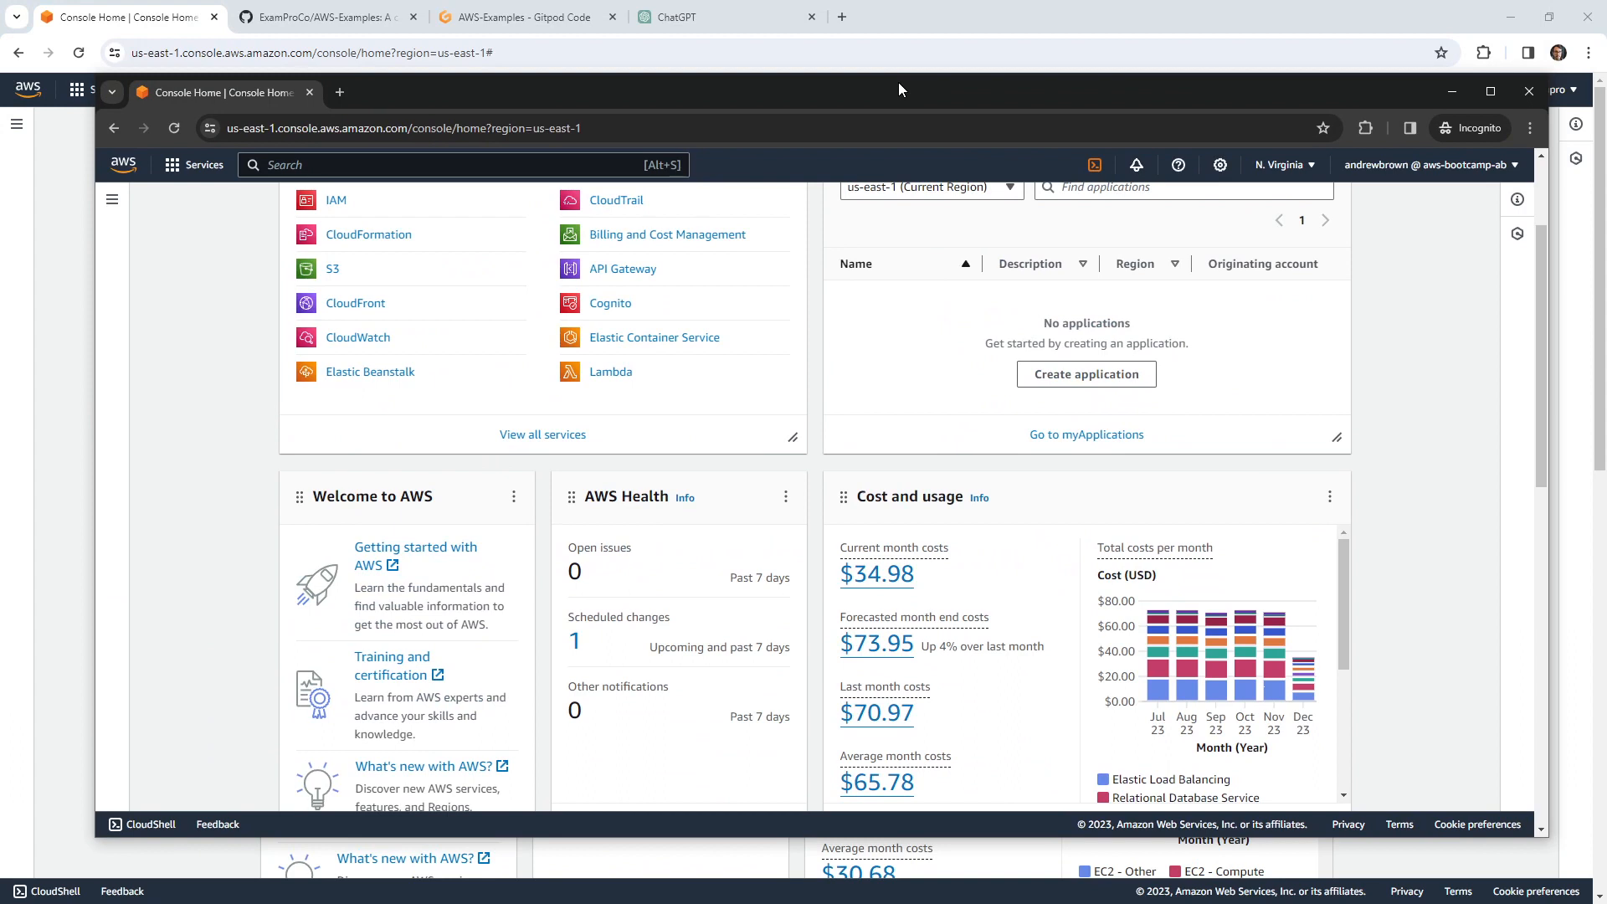
Switch to the Gitpod workspace of the AWS-Examples repository
mouse_move(899, 82)
mouse_down()
mouse_move(854, 70)
mouse_move(882, 98)
mouse_move(876, 69)
mouse_up()
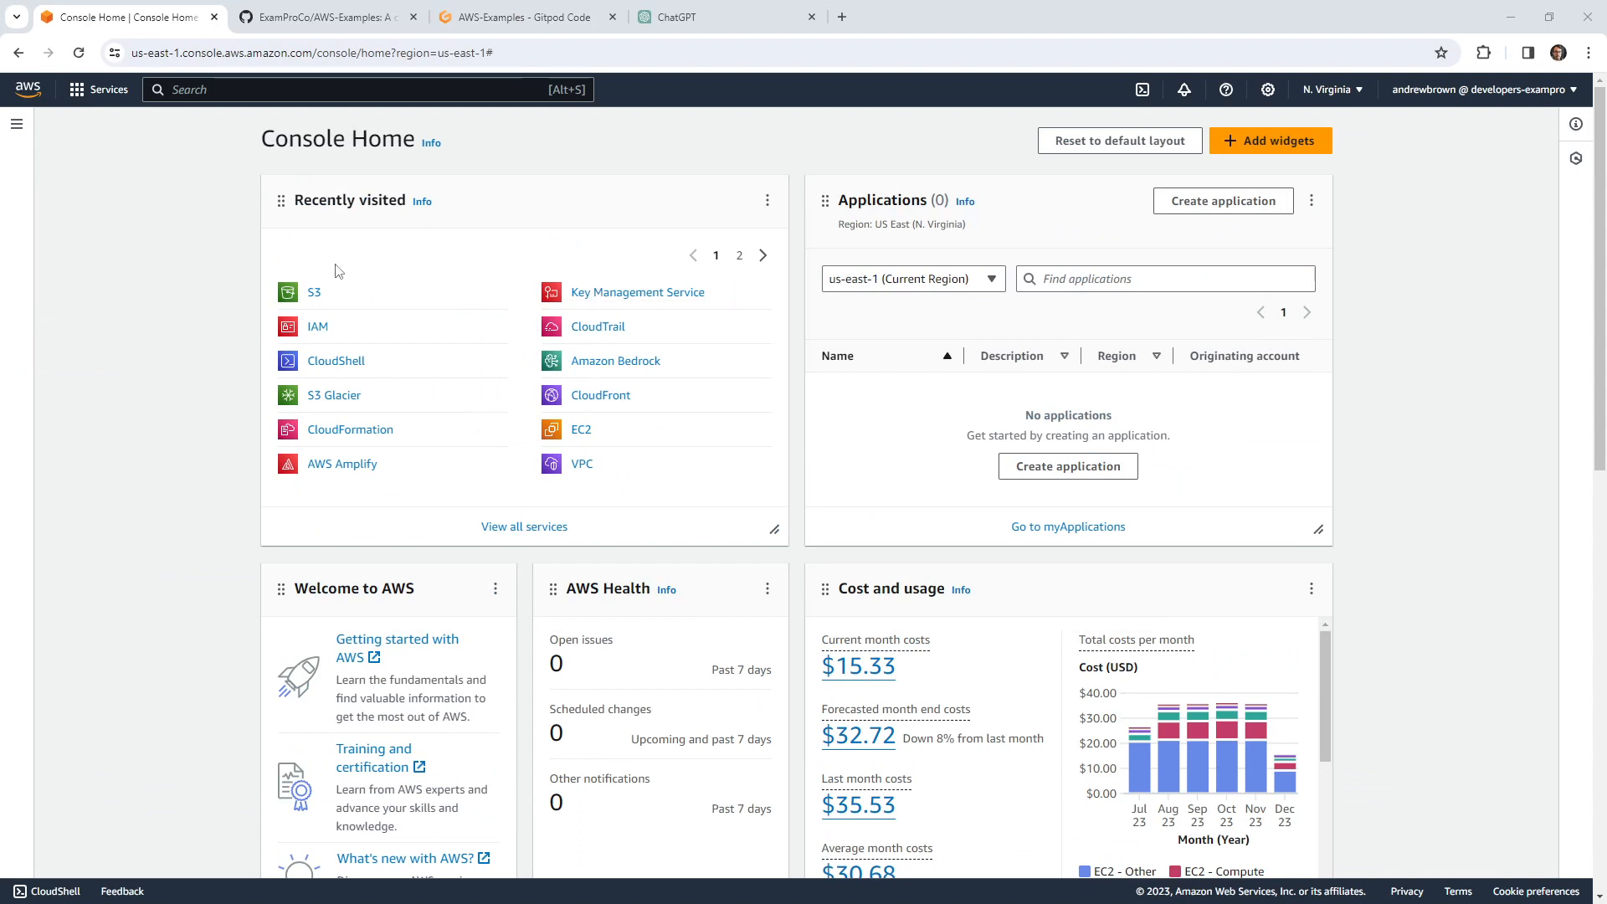
click(326, 18)
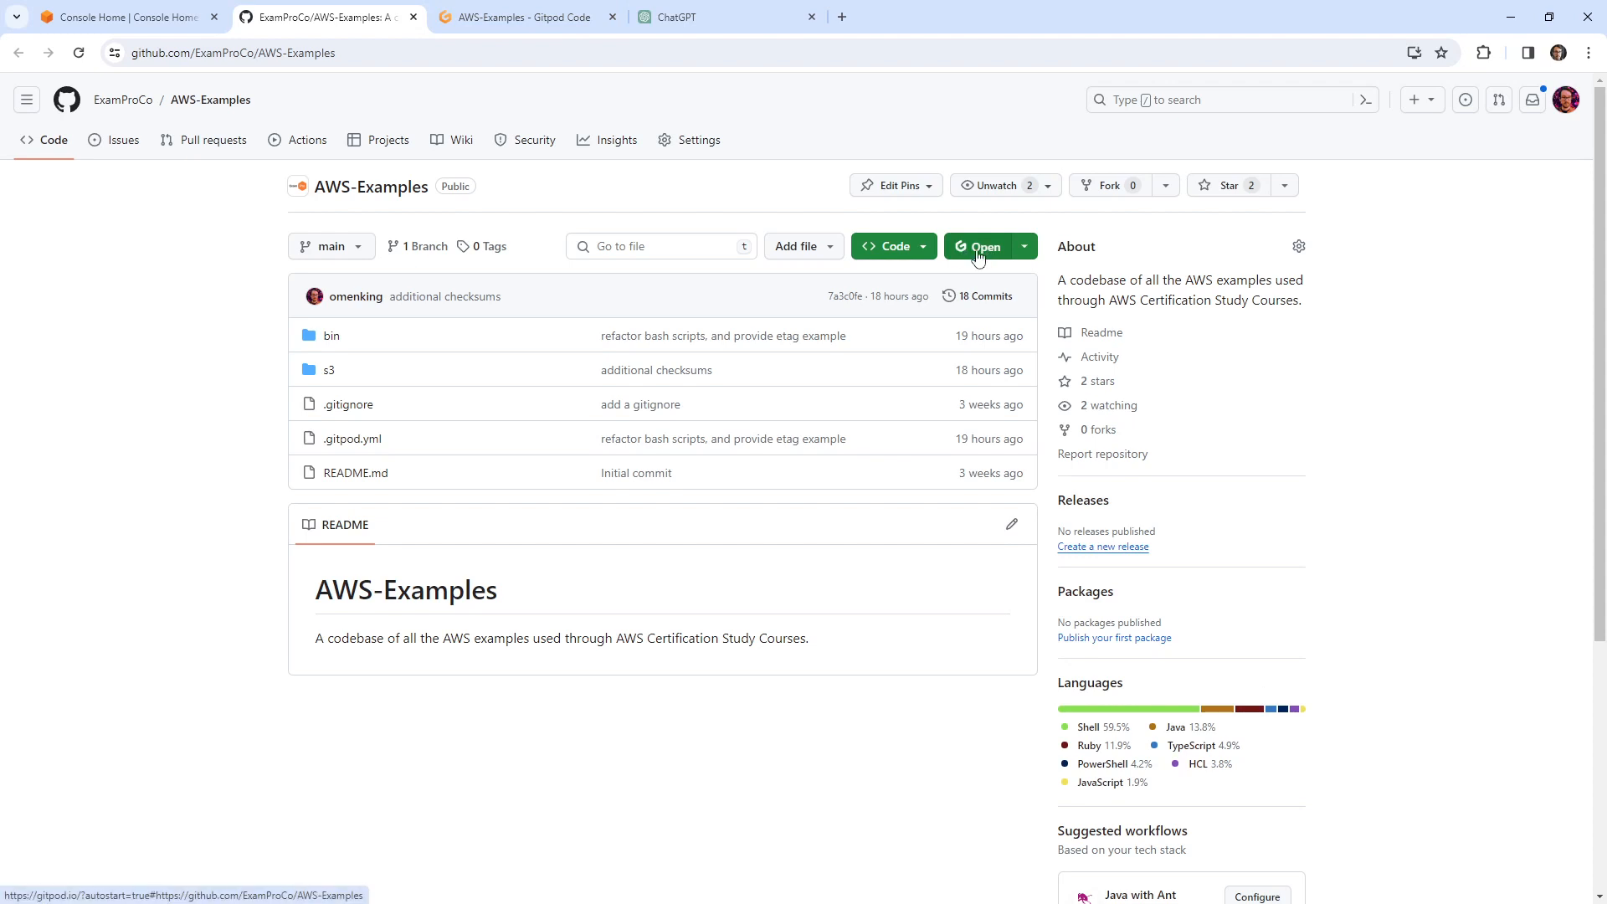
click(525, 17)
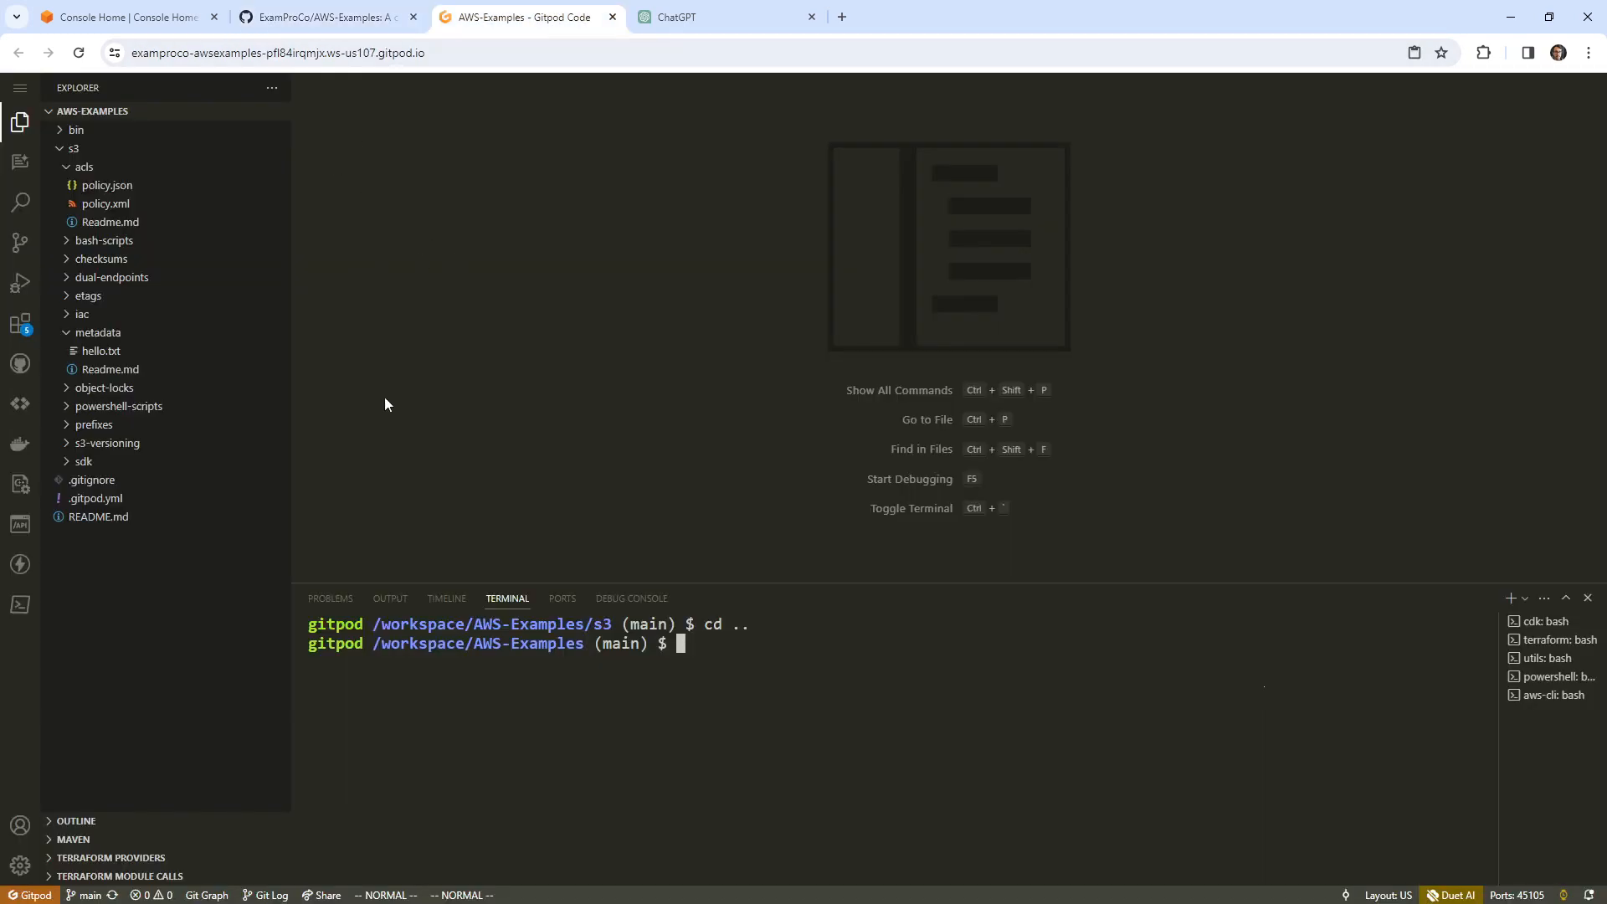
Collapse the acls folder and create a new folder named bucket-policy inside the s3 folder
click(80, 166)
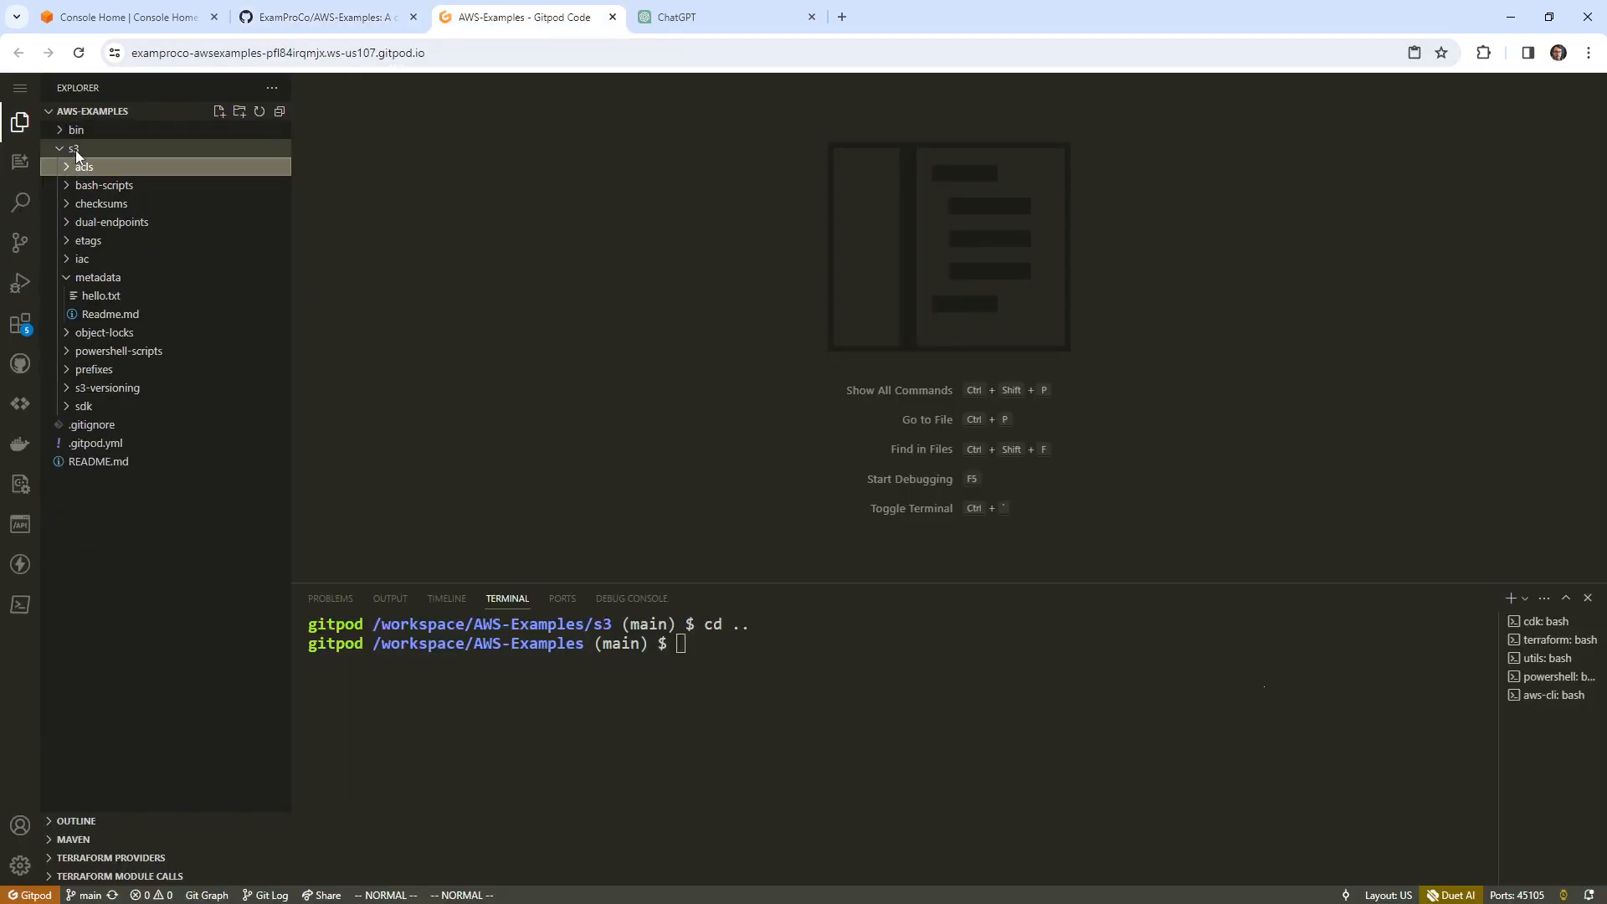
right_click(75, 149)
click(104, 186)
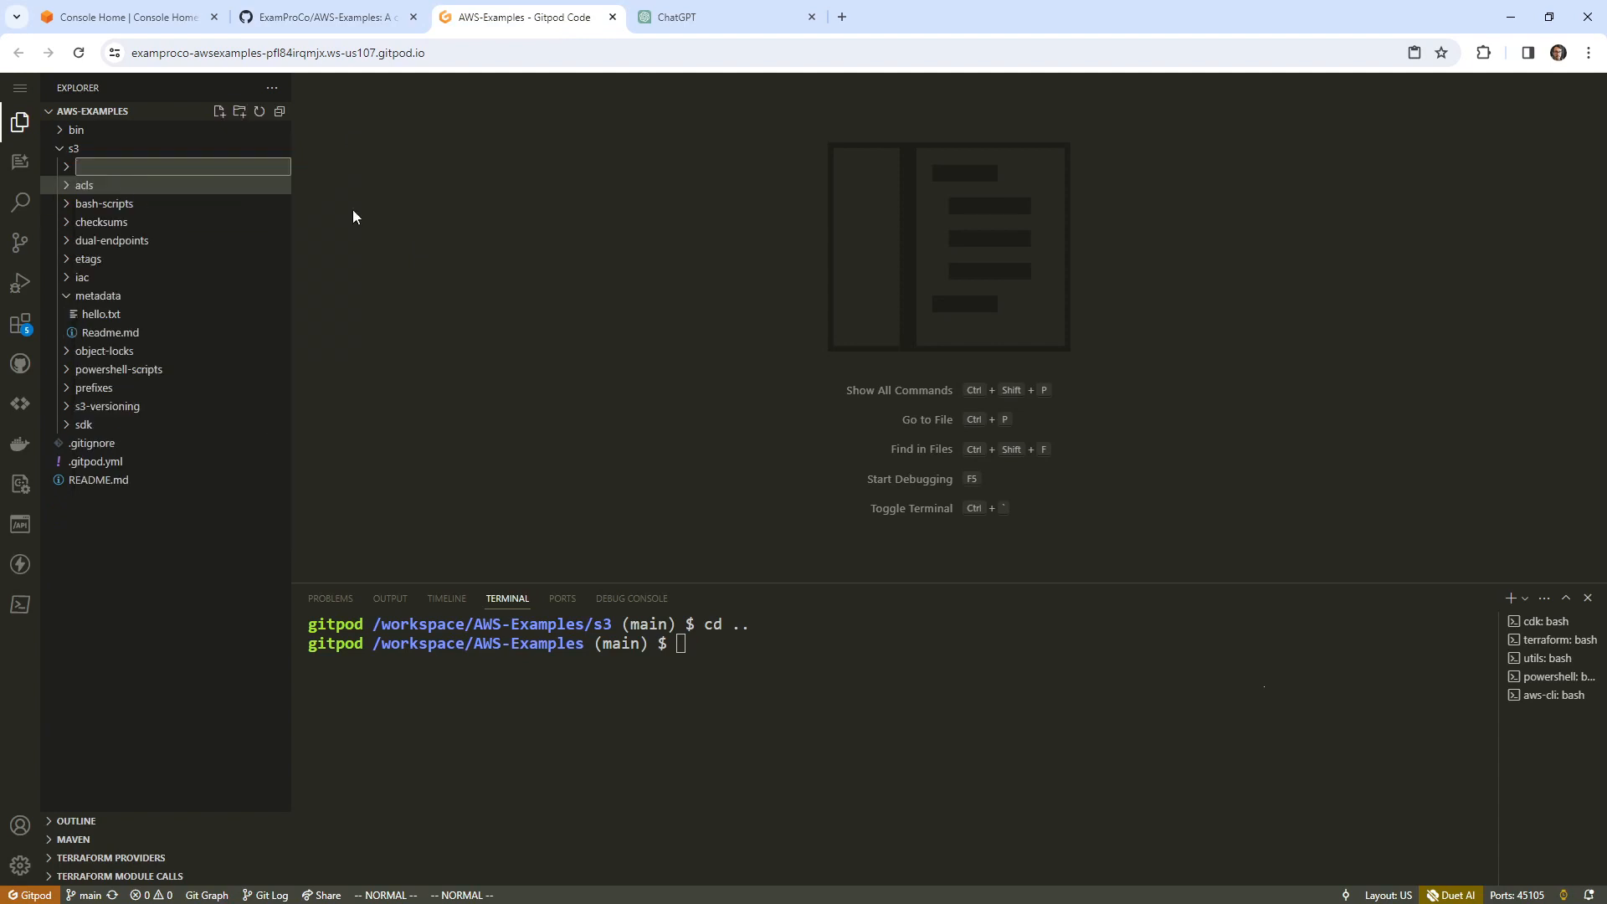
text(bucje)
text(cket-polic)
text(y)
key(Return)
Create a Readme.md file inside the bucket-policy folder
right_click(186, 204)
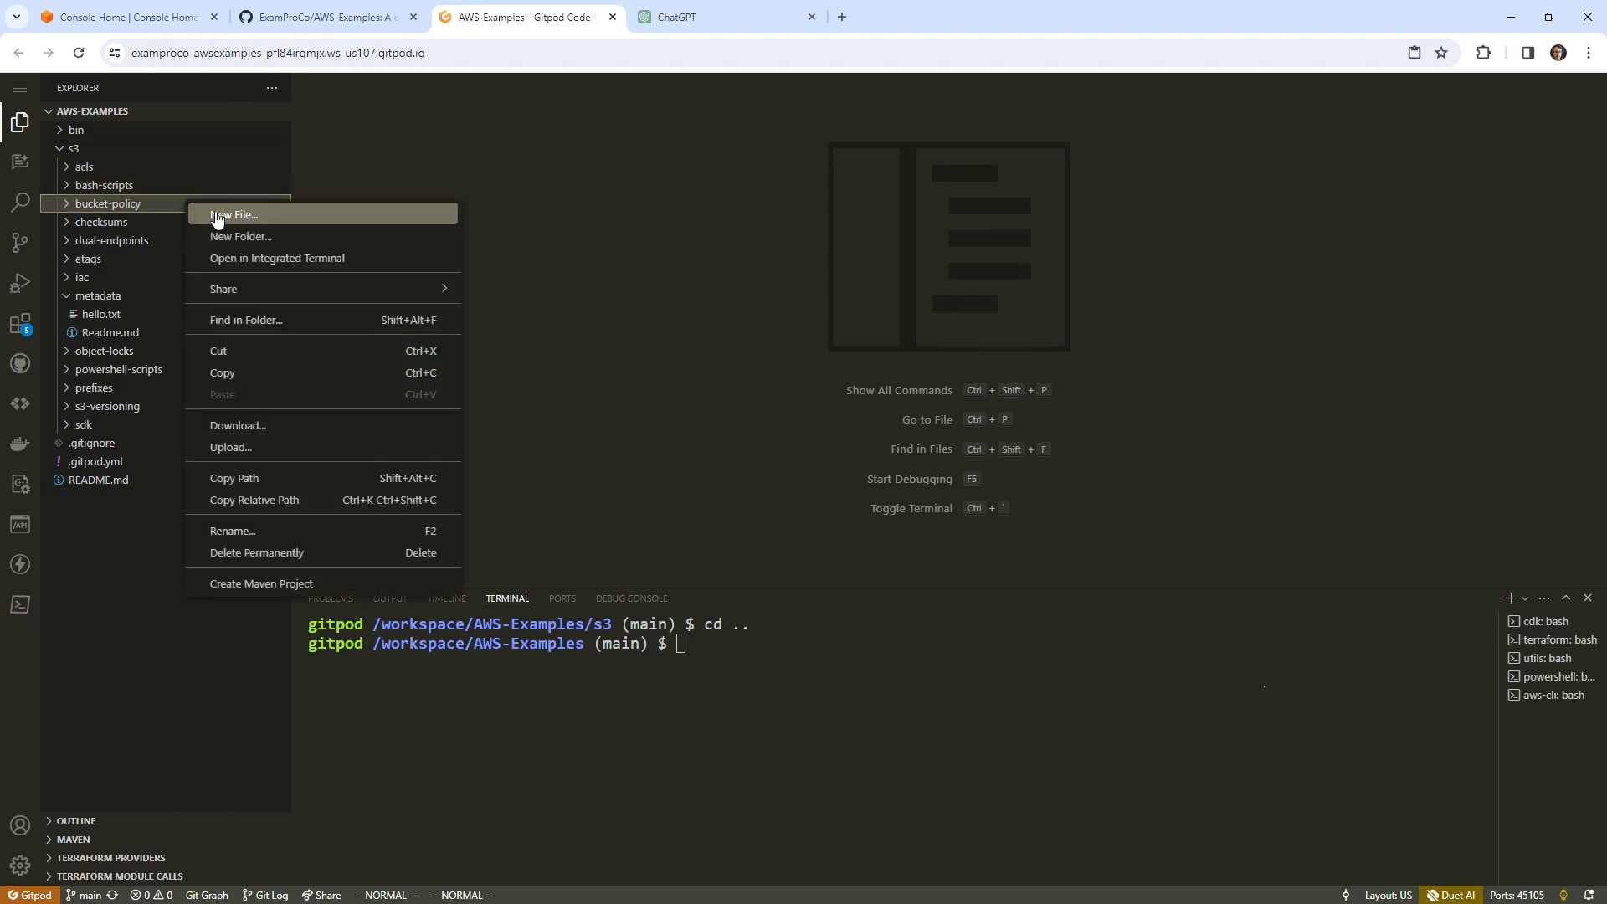
click(217, 216)
text(Readme.md)
key(Return)
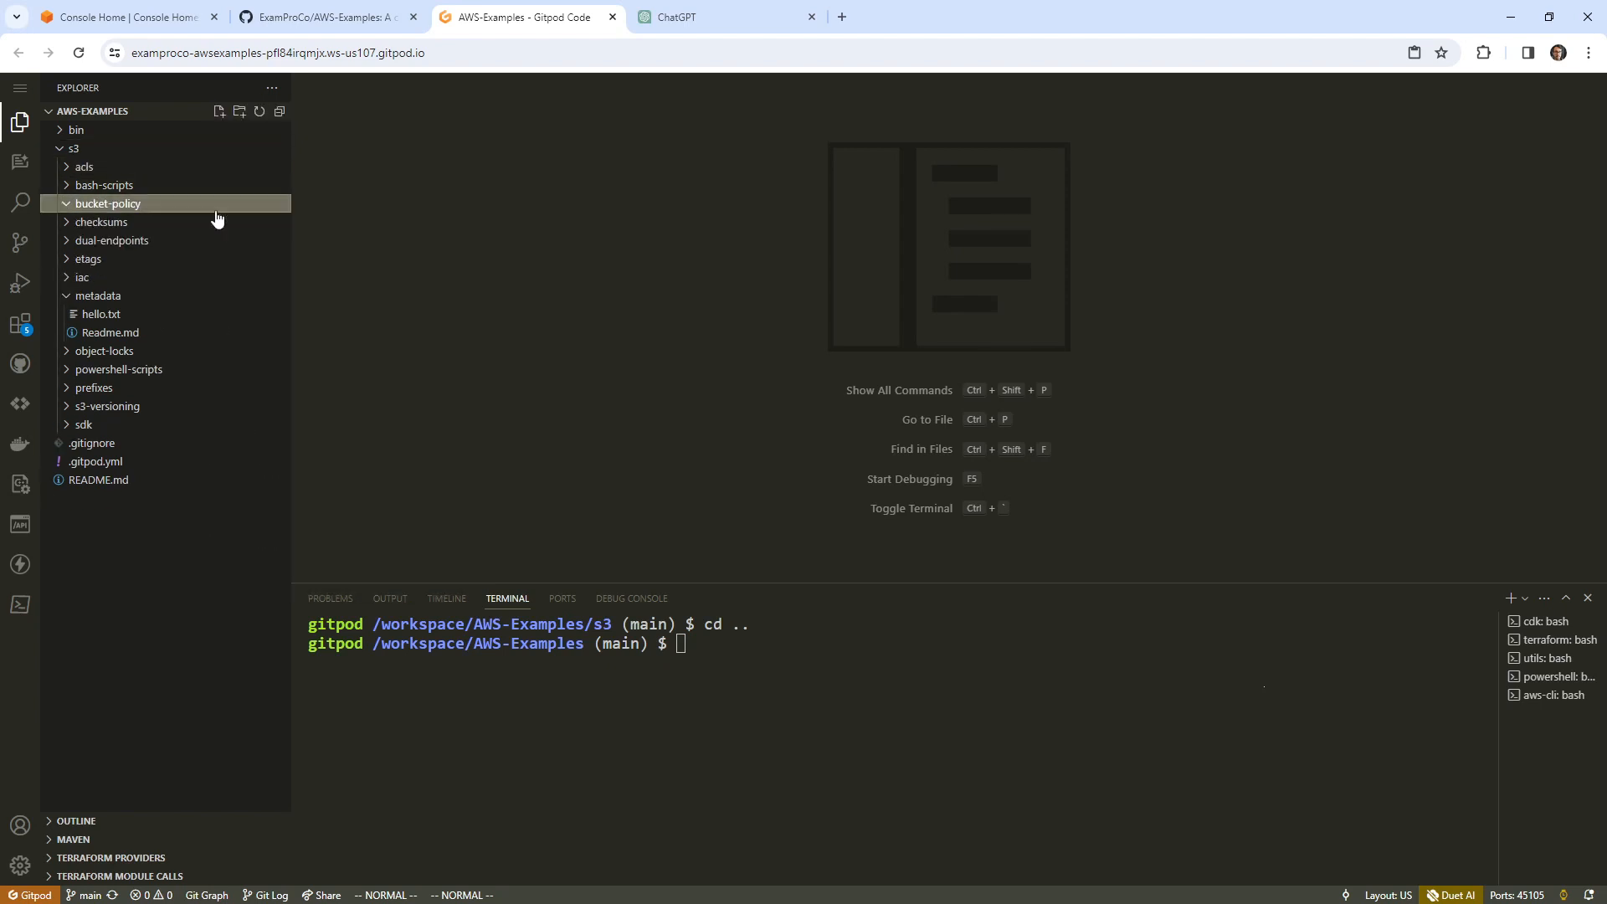
Write the heading "## Create a bucket" in the Readme, followed by the command "aws s3 mb s3://bucket-poblicy-example"
text(i)
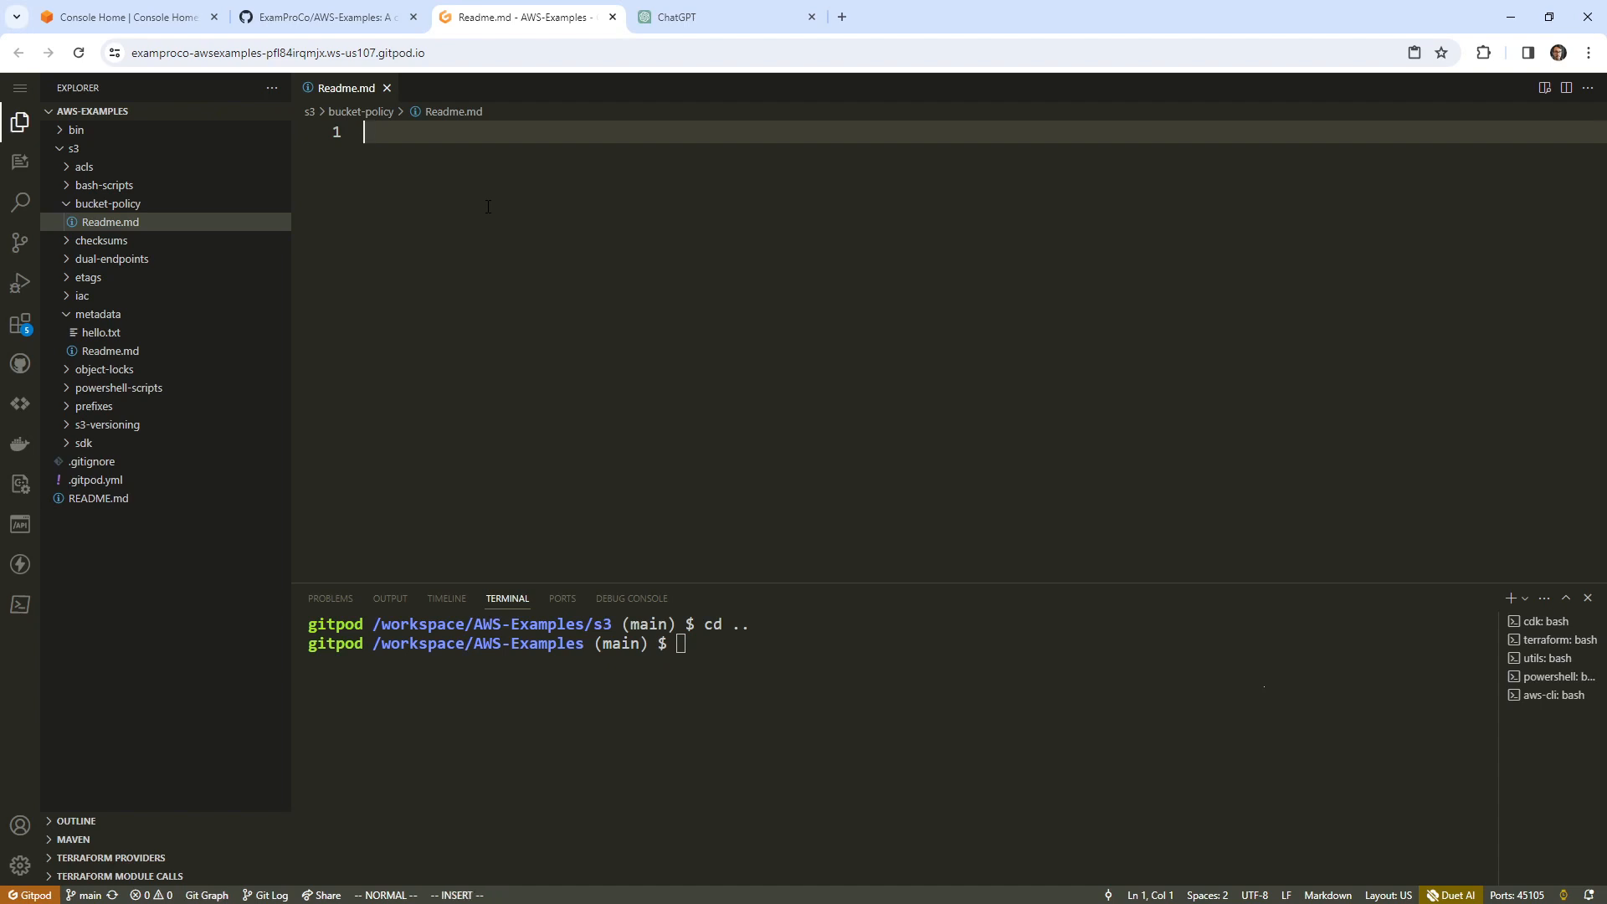
text(## Create a bucket)
key(Return)
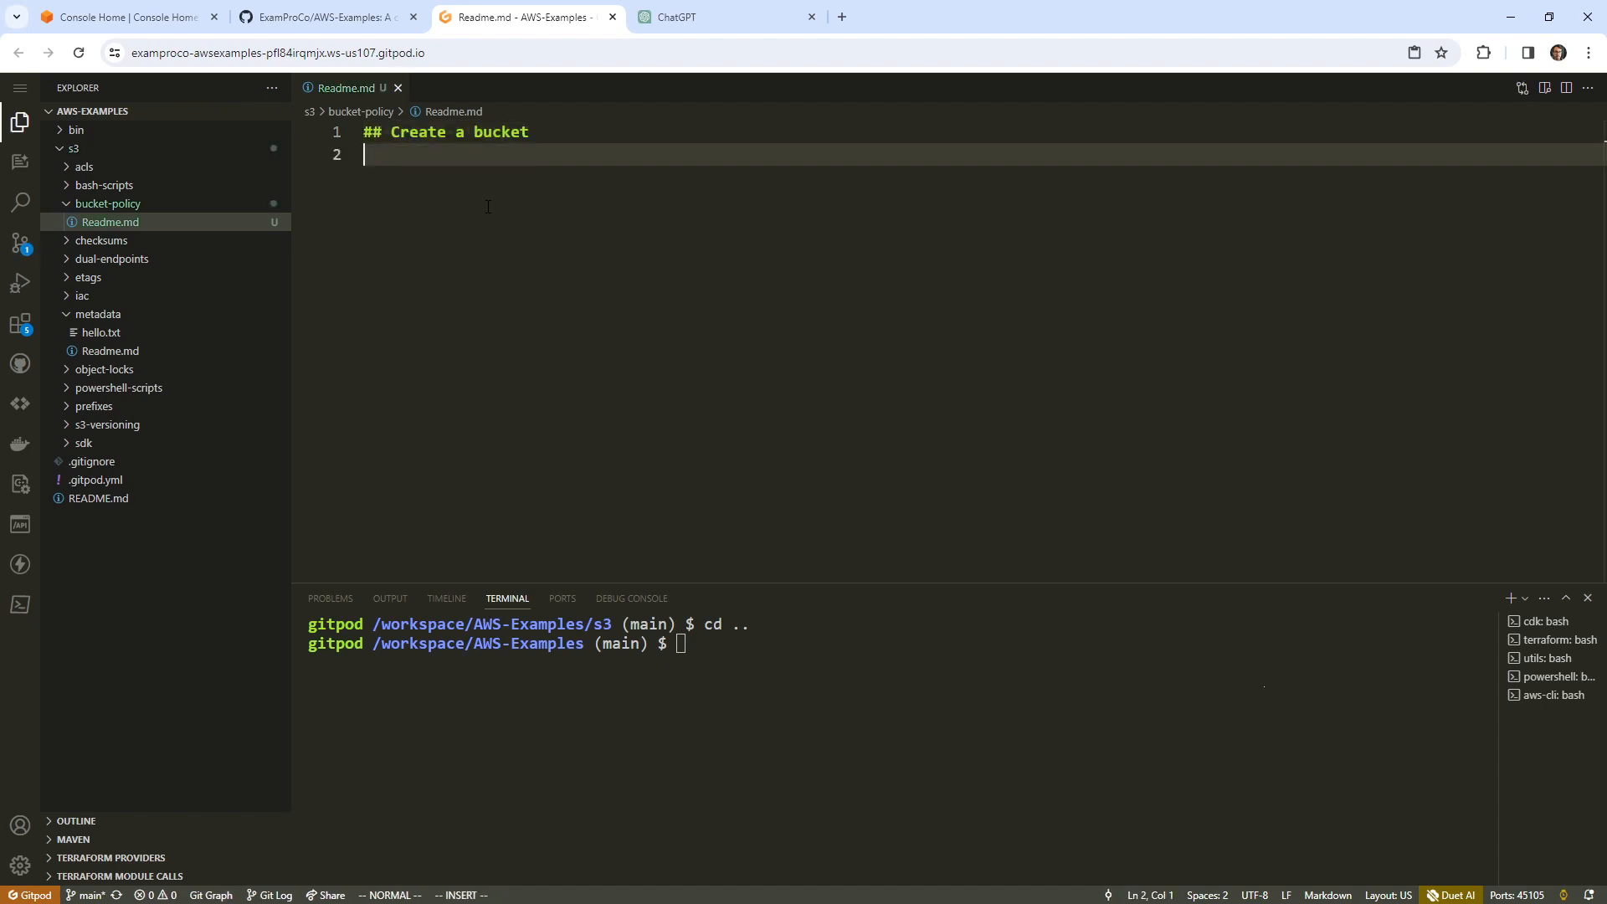
key(Return)
text(aws s3 )
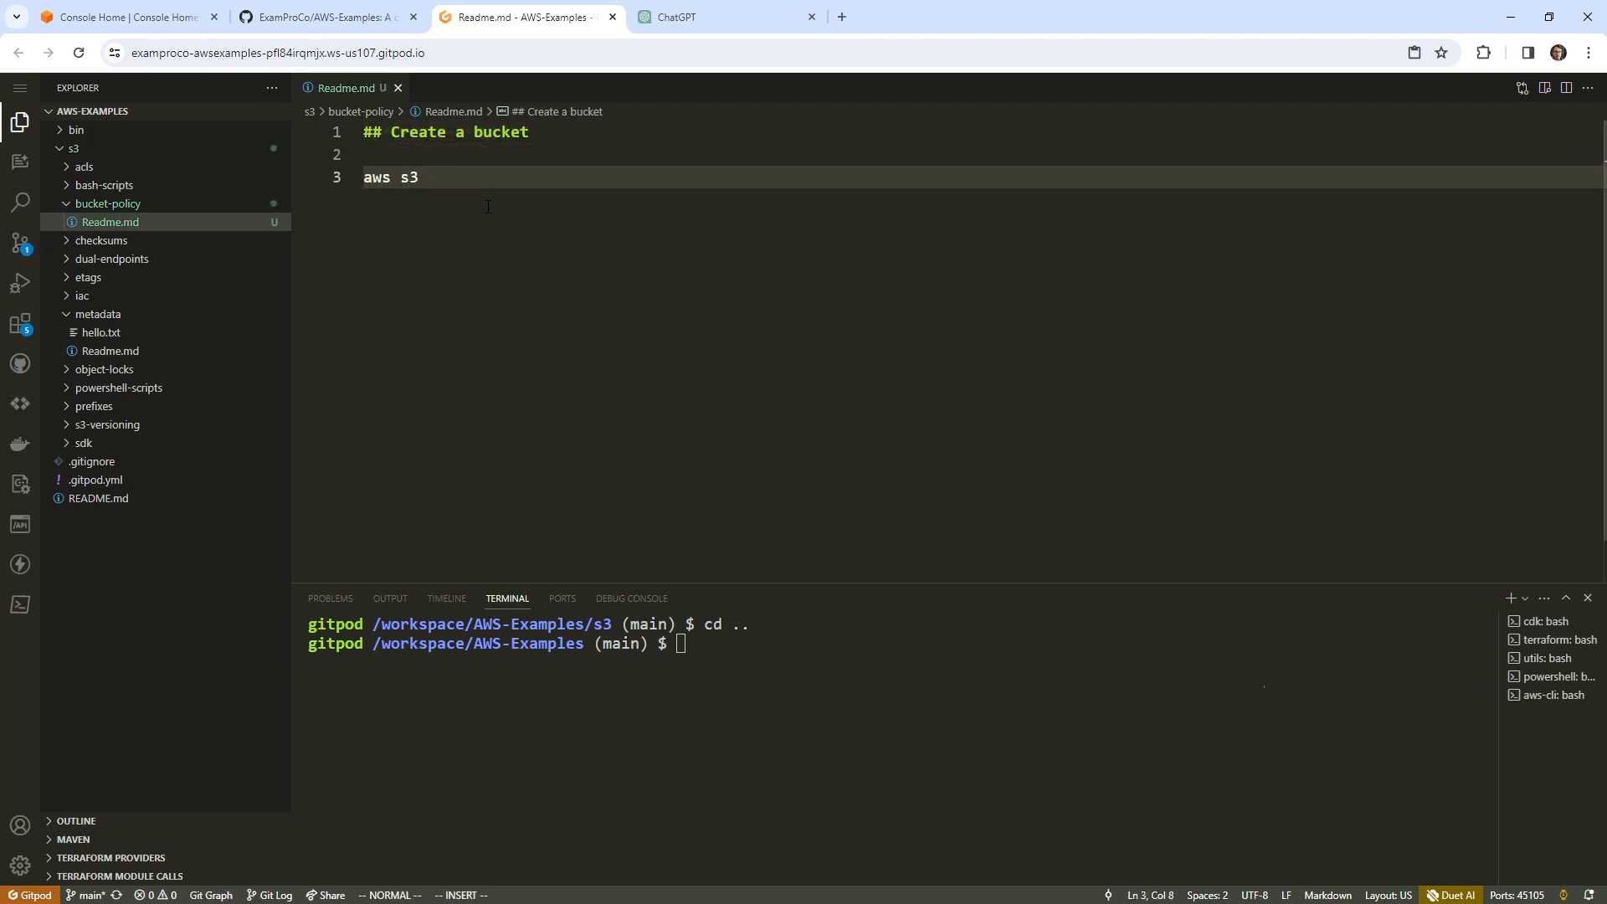
text(mb )
text(s3://pub)
text(ucket-poblic)
text(y-example)
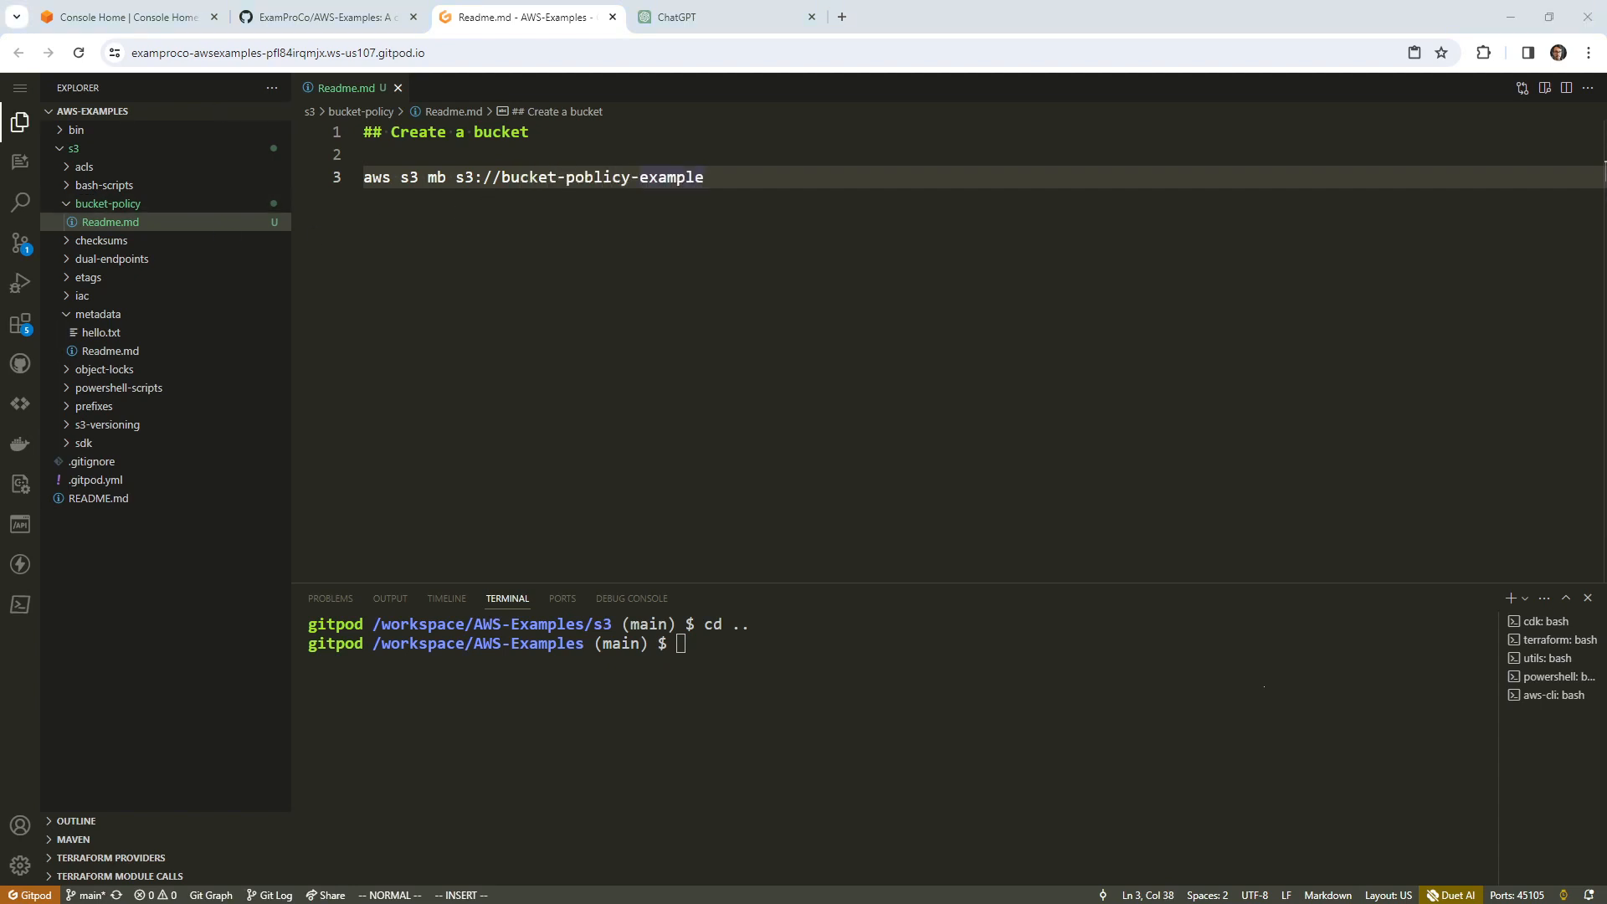
Correct the misspelled word in the bucket name to "policy" and append "-ab-5235" to the end of the name
click(748, 169)
key(Escape)
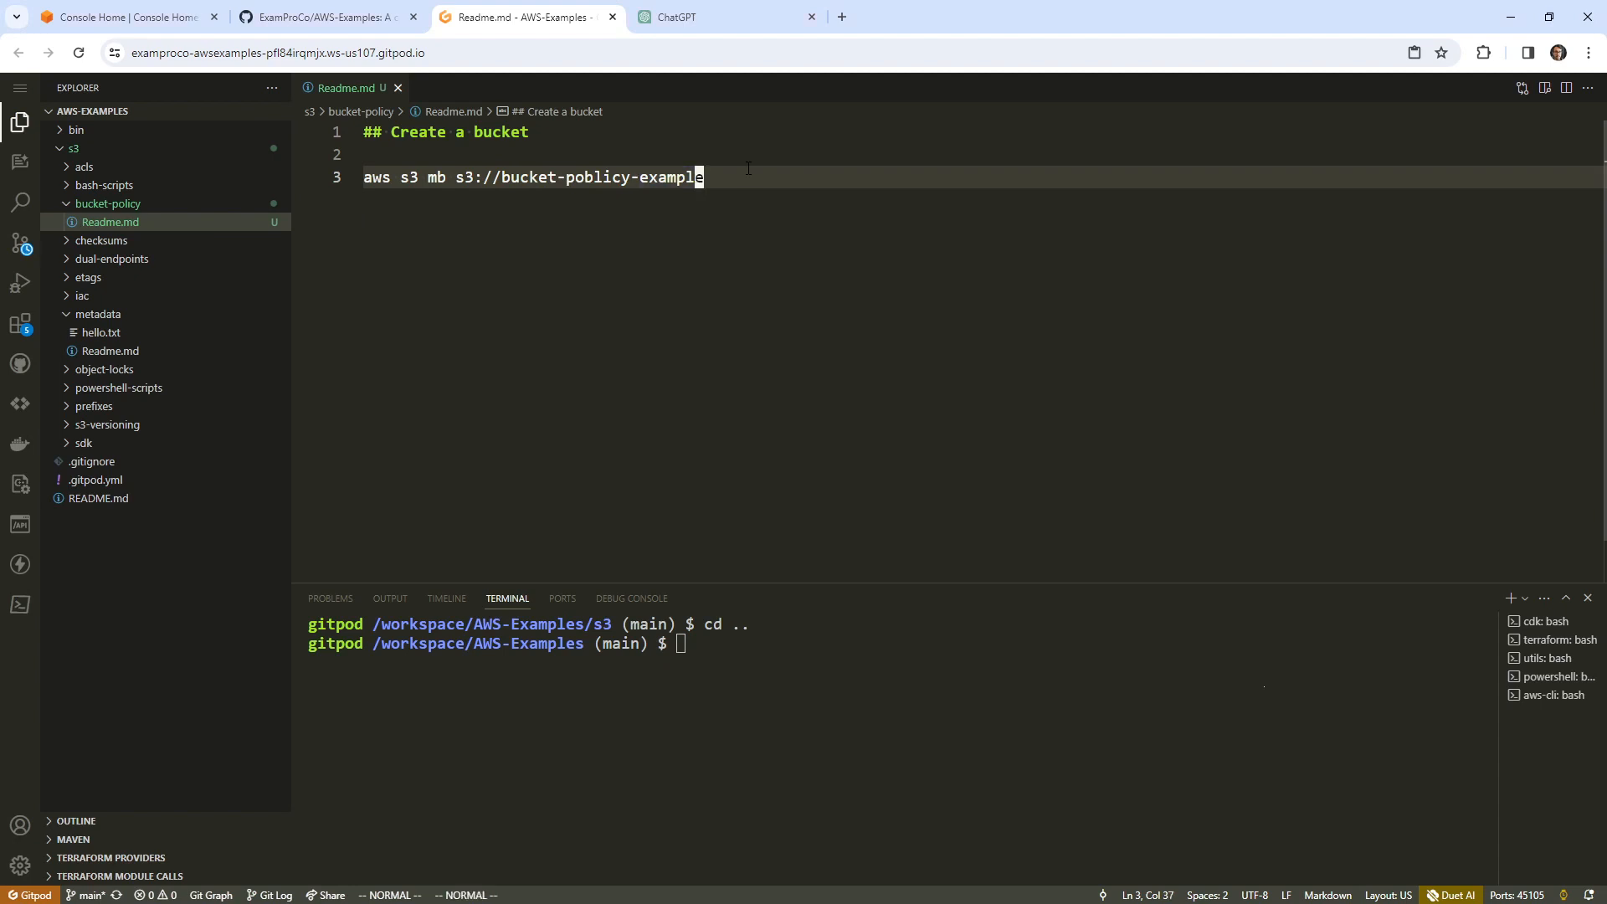
key(b)
key(b)
key(b)
text(cwpobli)
key(BackSpace)
key(BackSpace)
key(BackSpace)
text(licy)
key(Escape)
key(shift+a)
text(-ab-)
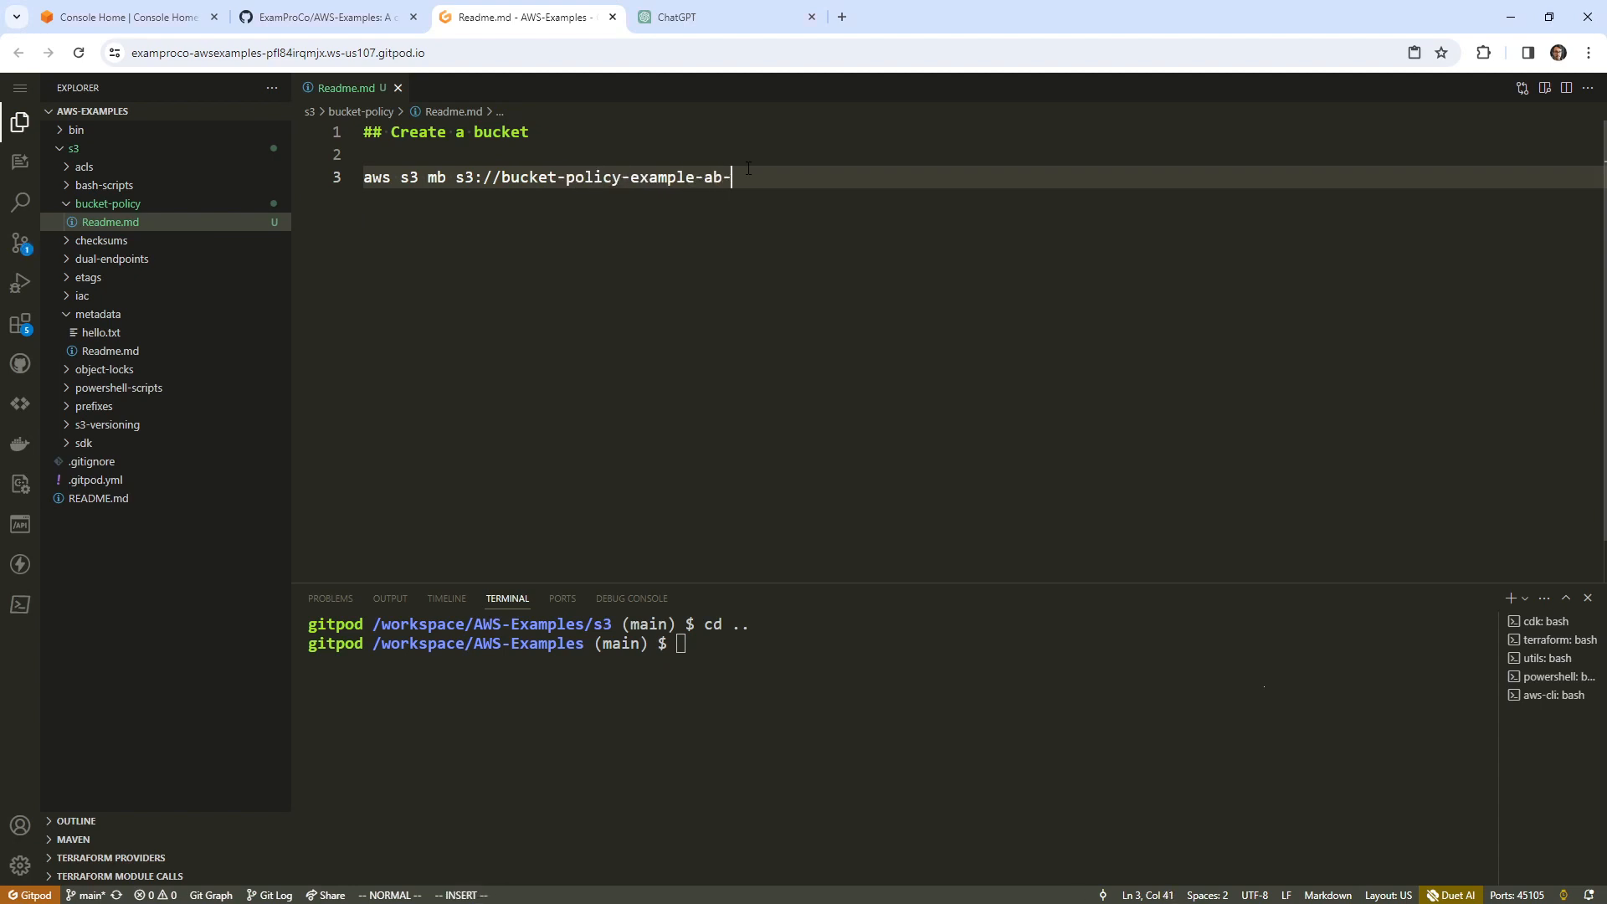
text(5235)
key(Escape)
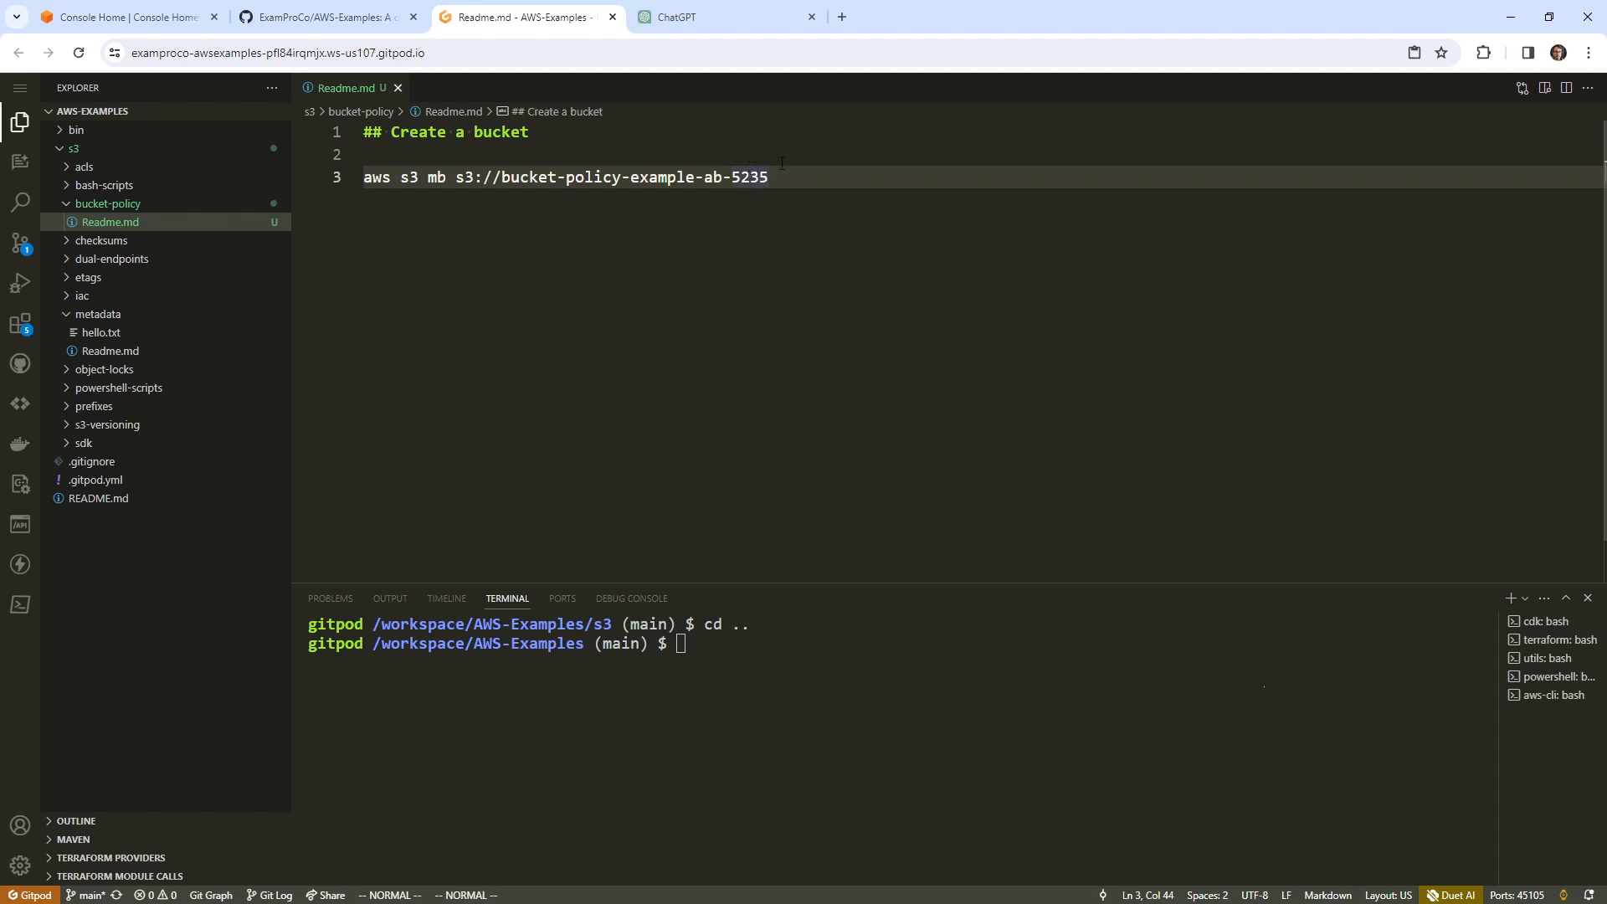
Copy the "aws s3 mb s3://bucket-policy-example-ab-5235" command from the Readme, run it in the terminal, and clear the output
drag(779, 175, 366, 177)
key(ctrl+c)
click(747, 675)
key(ctrl+v)
key(Return)
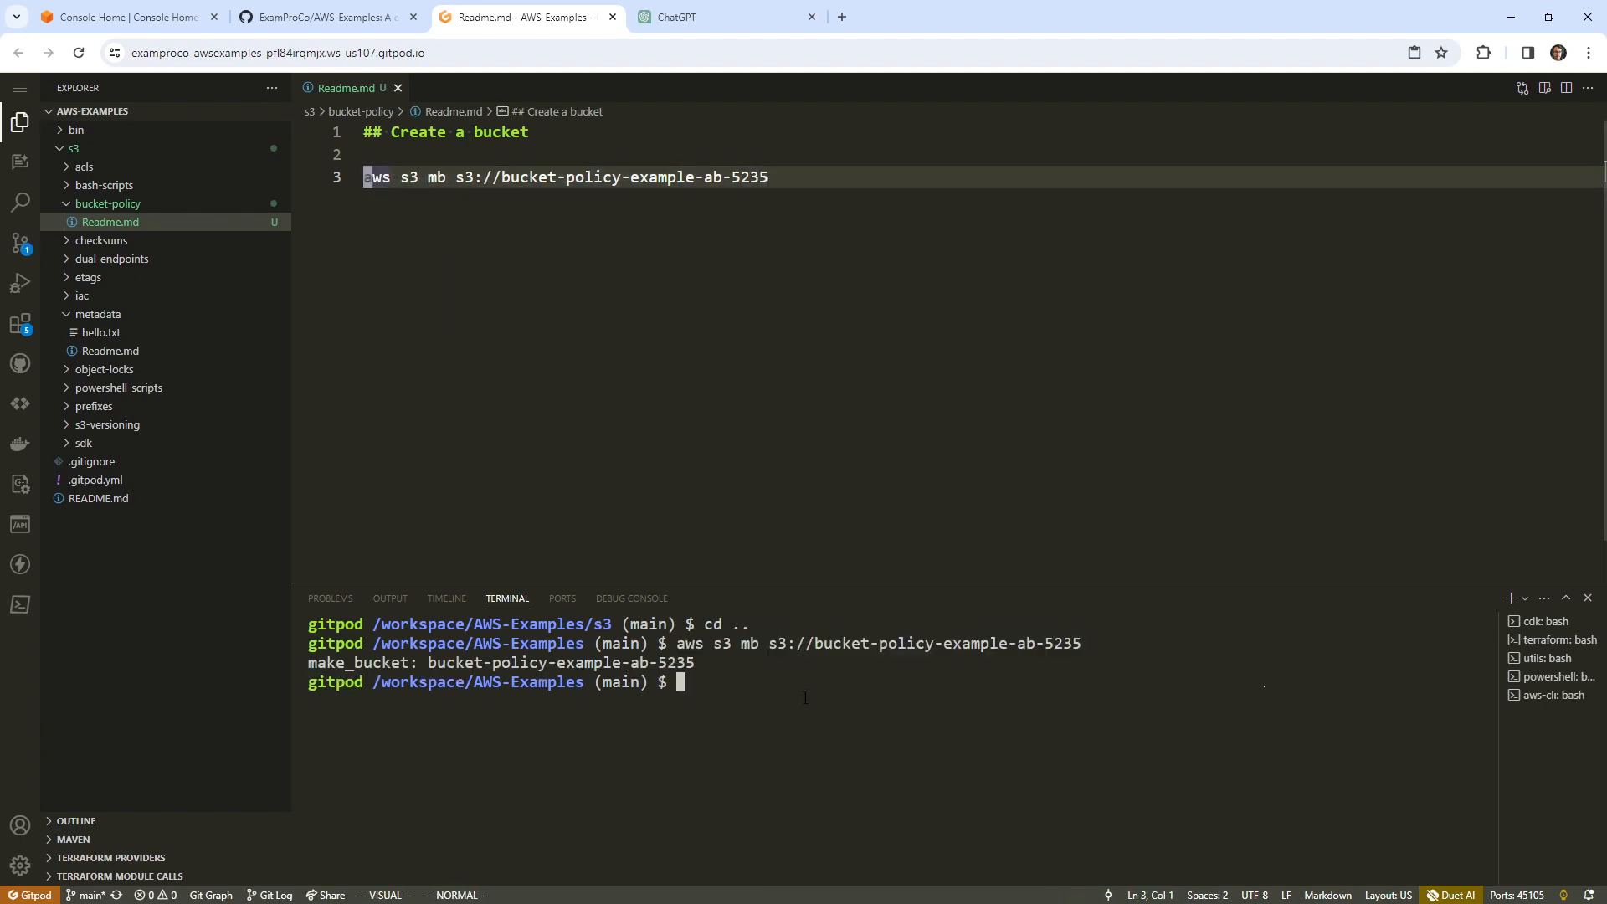
key(ctrl+l)
Start a new "##" heading below the bucket creation command in the Readme
click(675, 301)
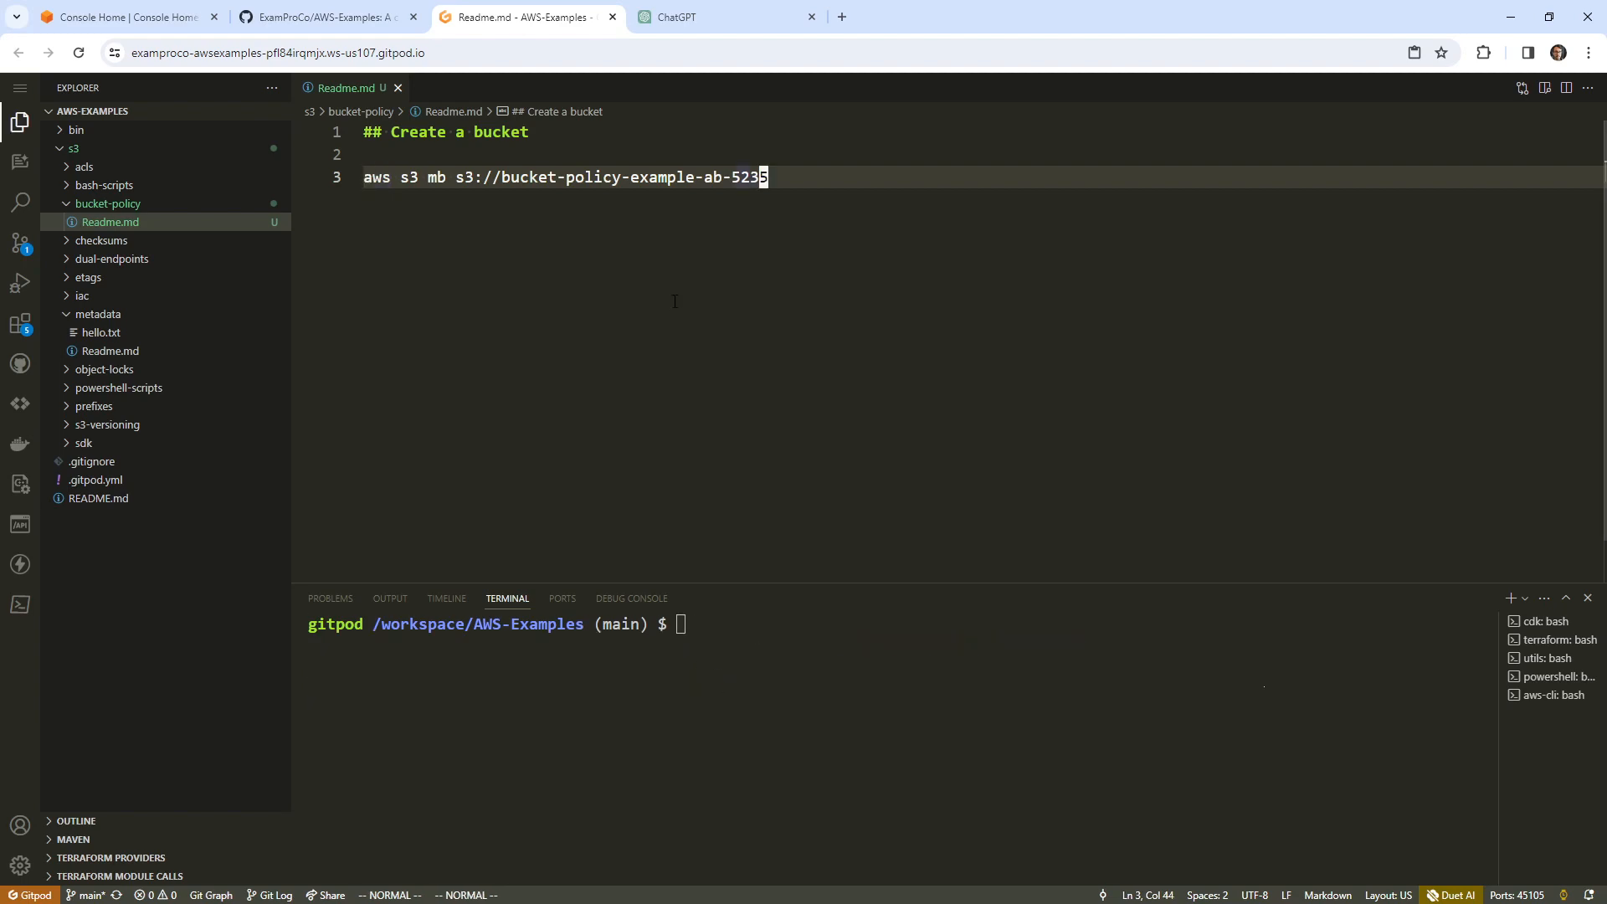
key(o)
key(Return)
text(##)
Switch to the AWS console and open the bucket-policy-example-ab-5235 bucket in S3
click(126, 17)
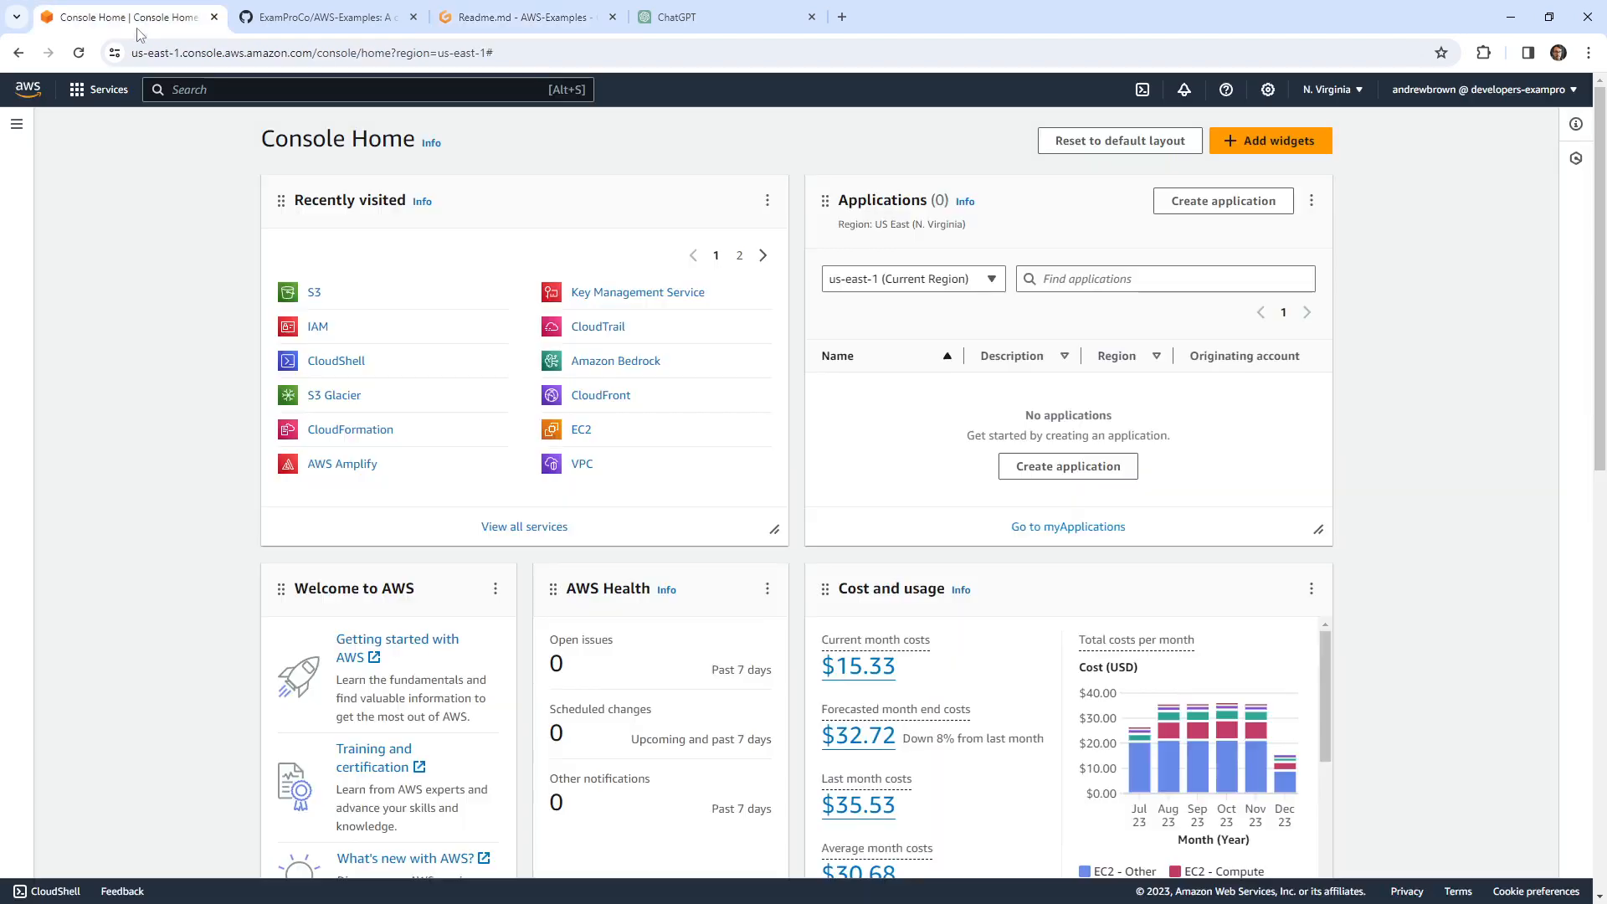
click(312, 290)
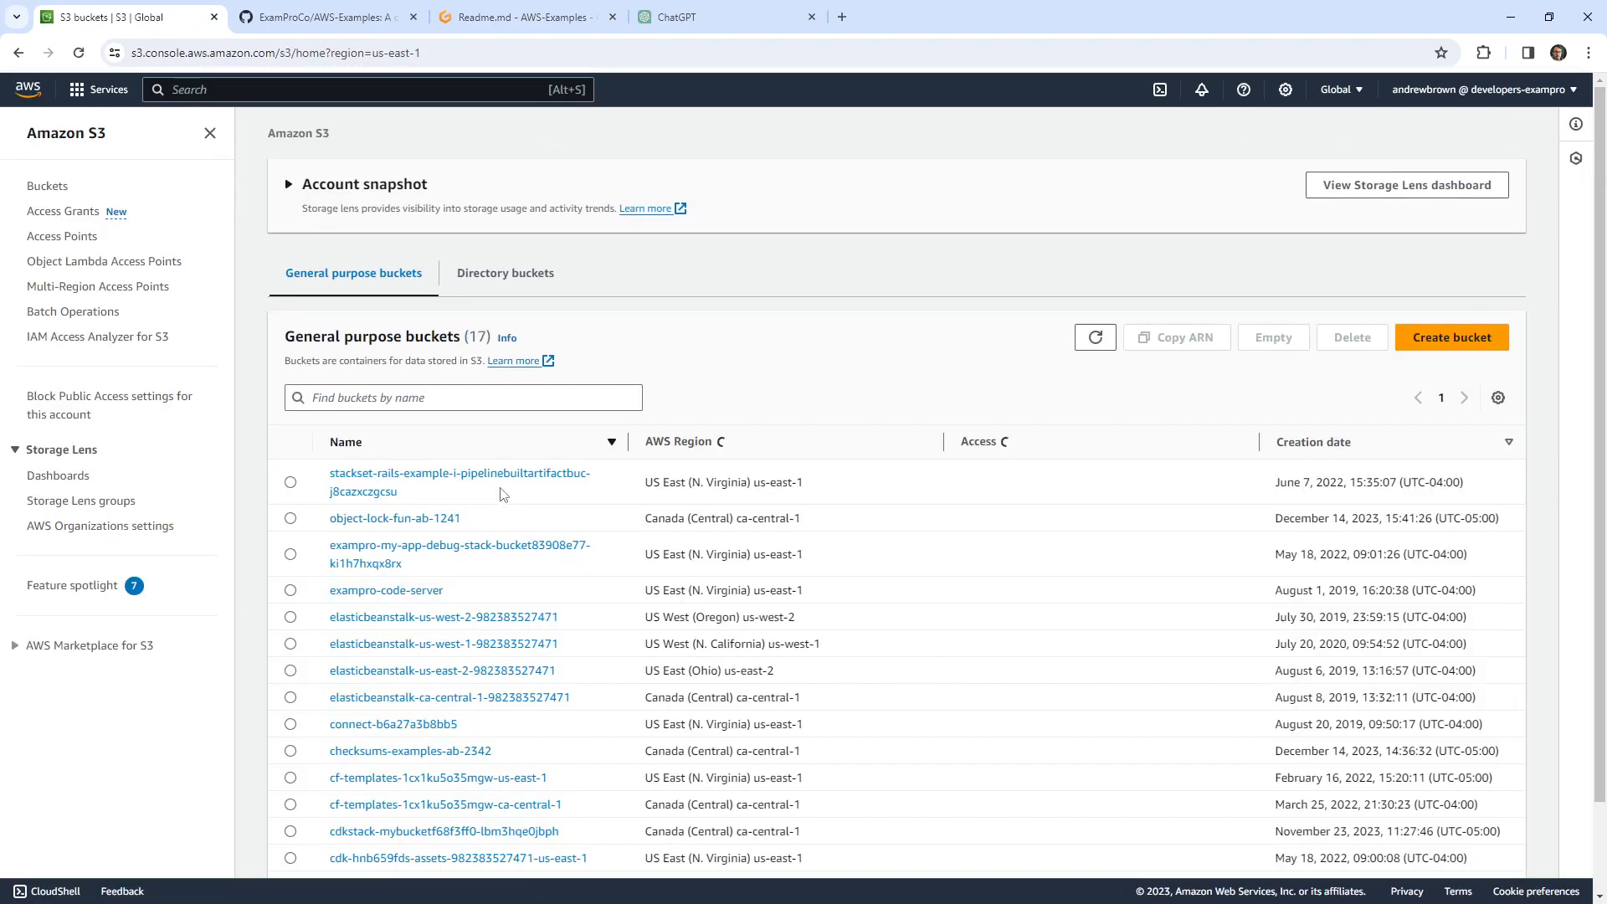
scroll(452, 670, down, 3)
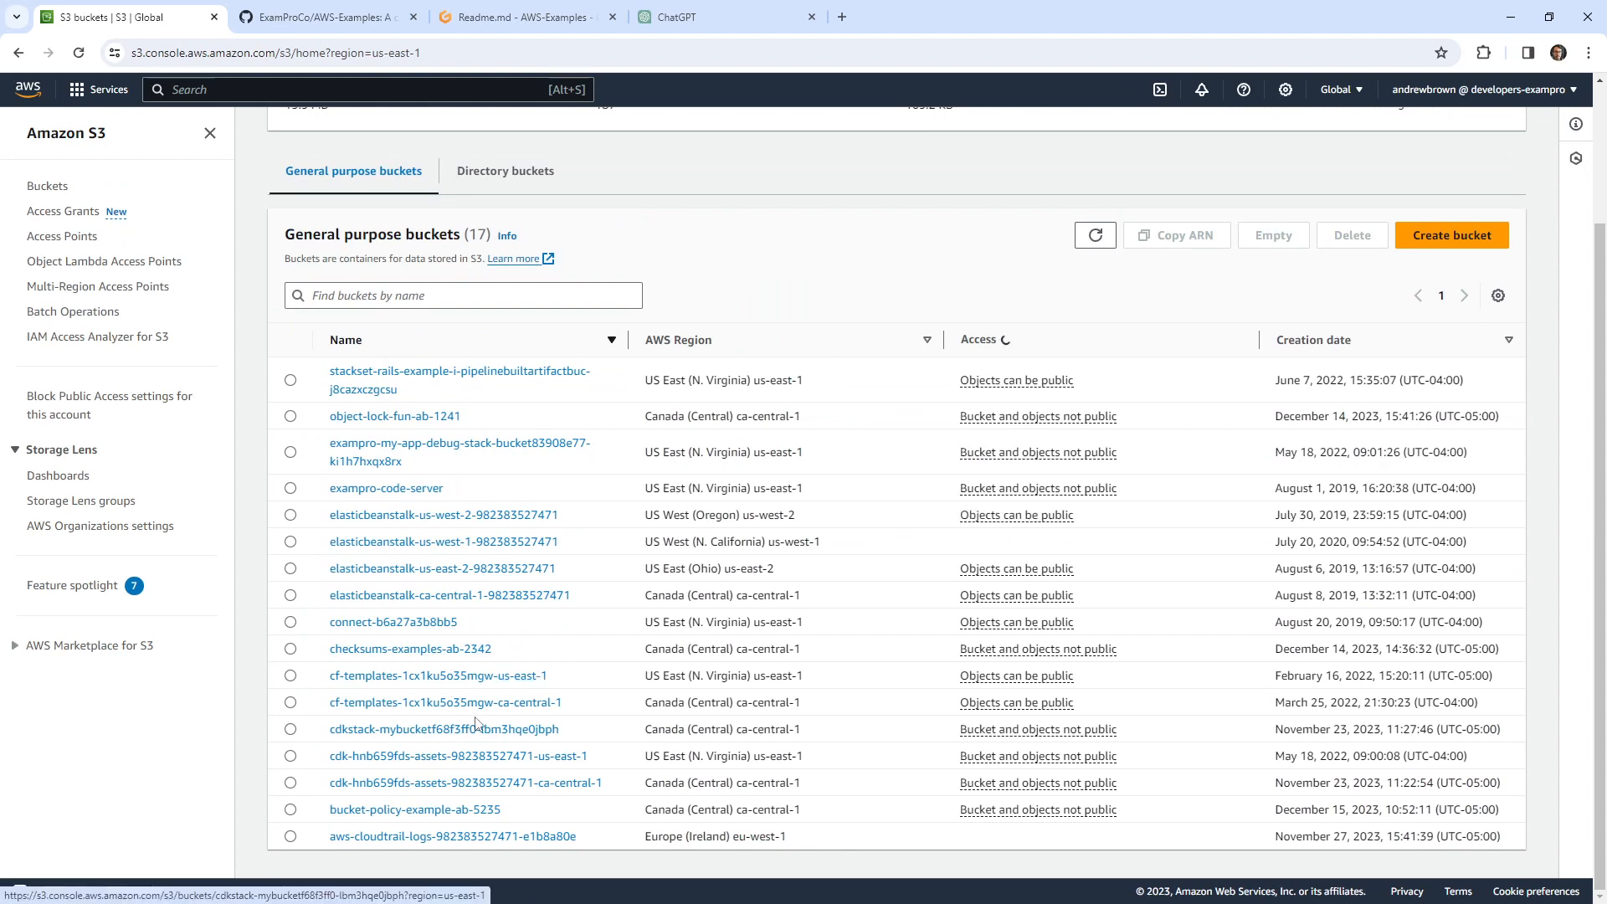
click(410, 810)
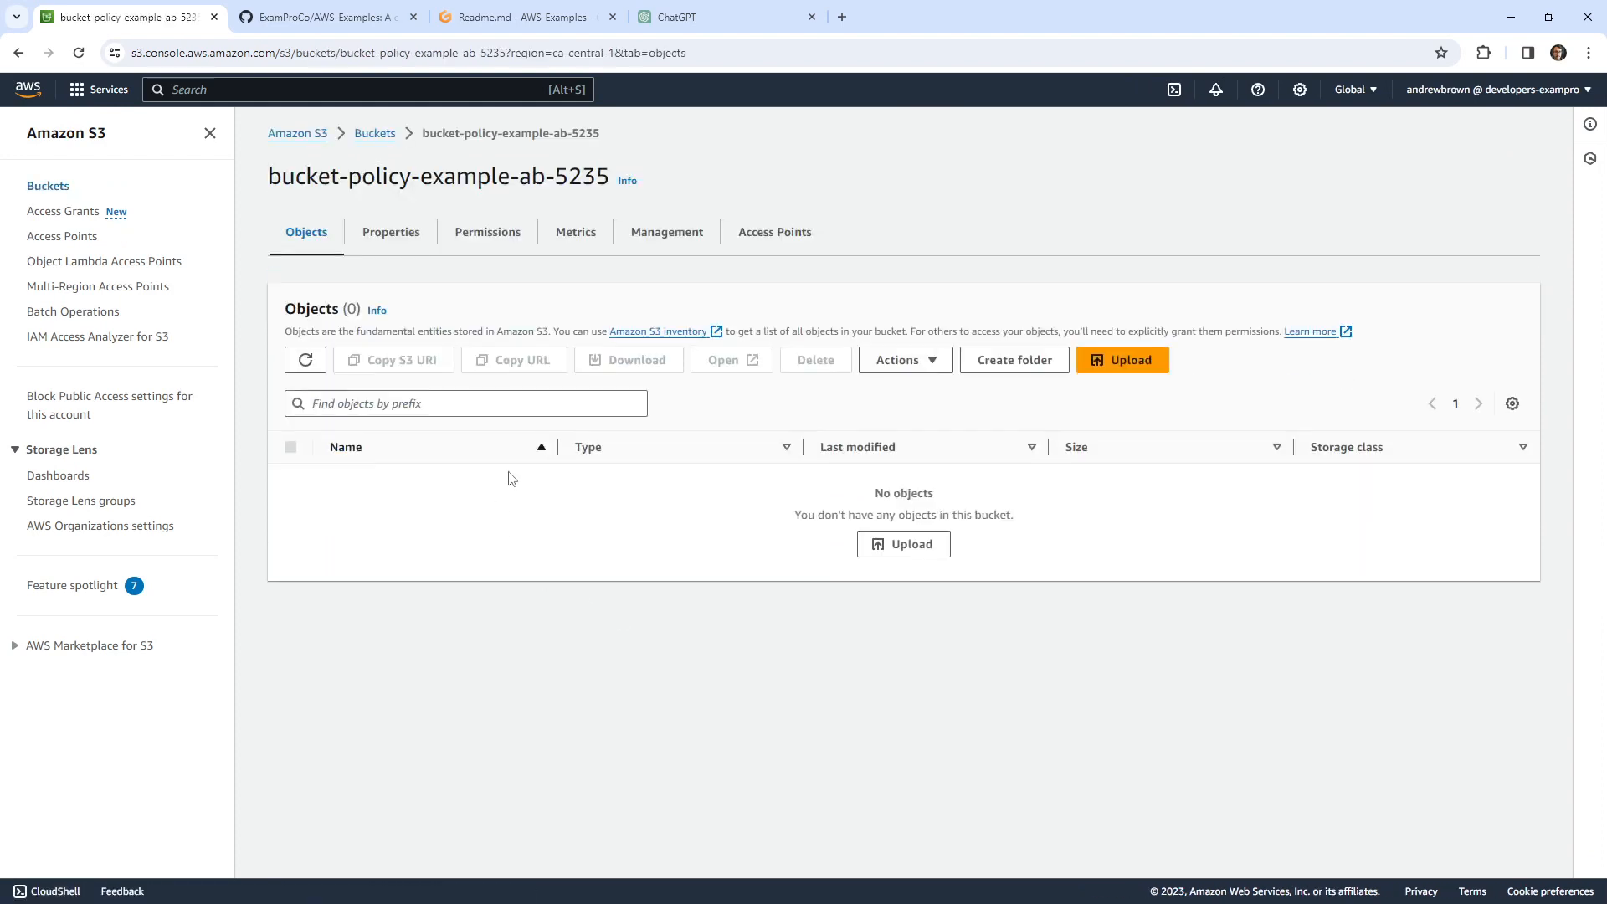
Examine the bucket's permissions, including the individual Block Public Access settings and the bucket policy
click(488, 249)
scroll(429, 556, down, 4)
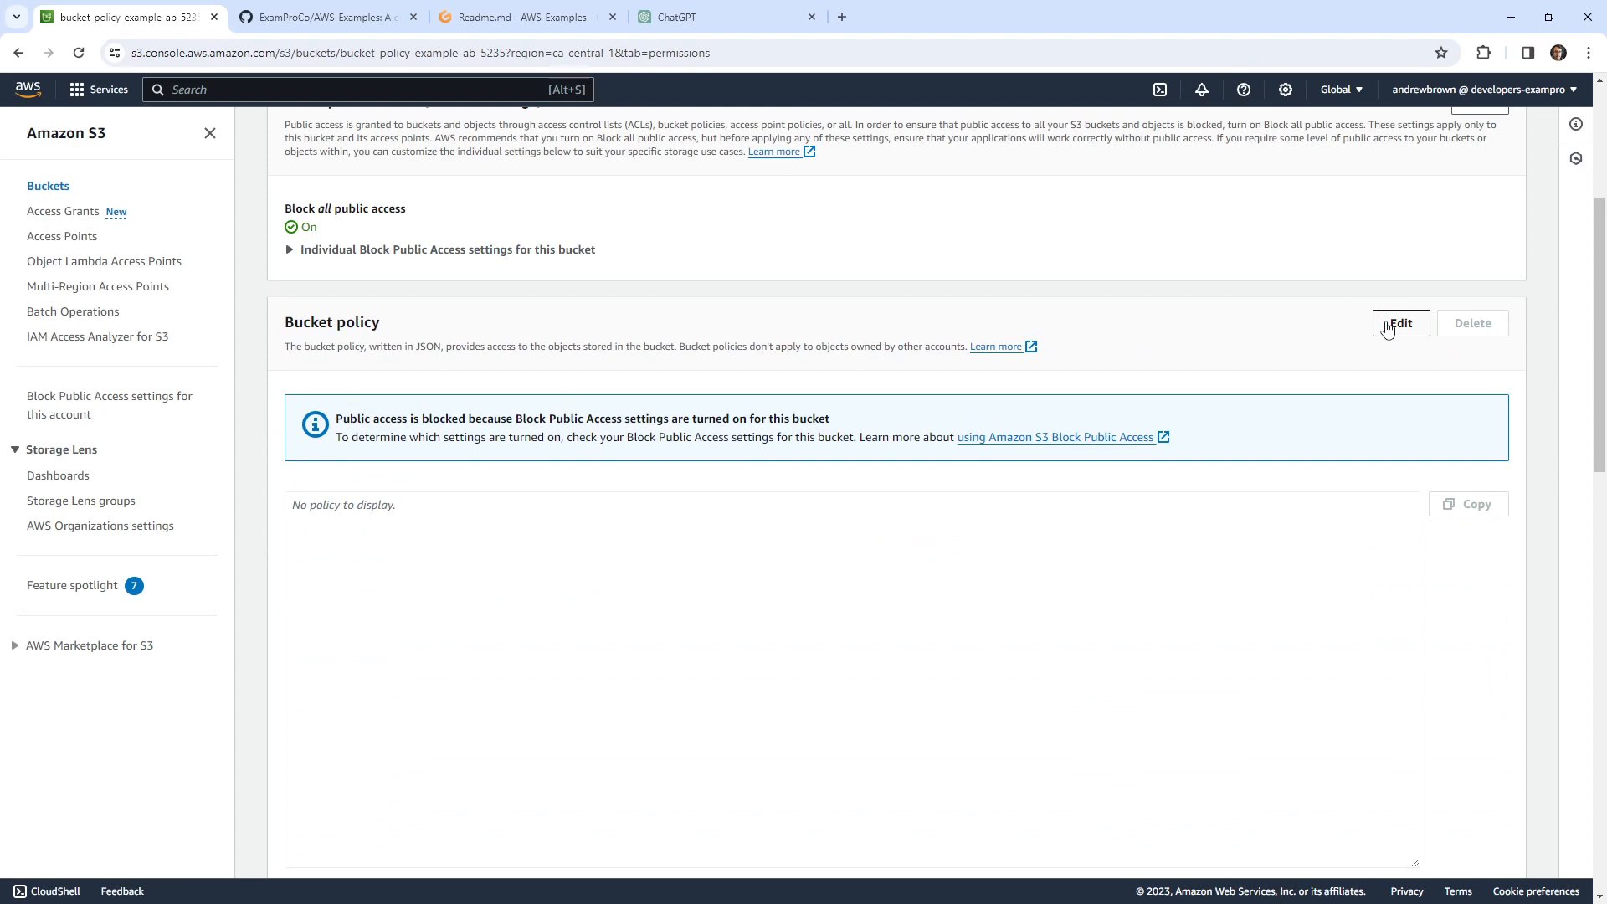
scroll(832, 402, up, 4)
scroll(756, 462, down, 4)
scroll(748, 419, up, 2)
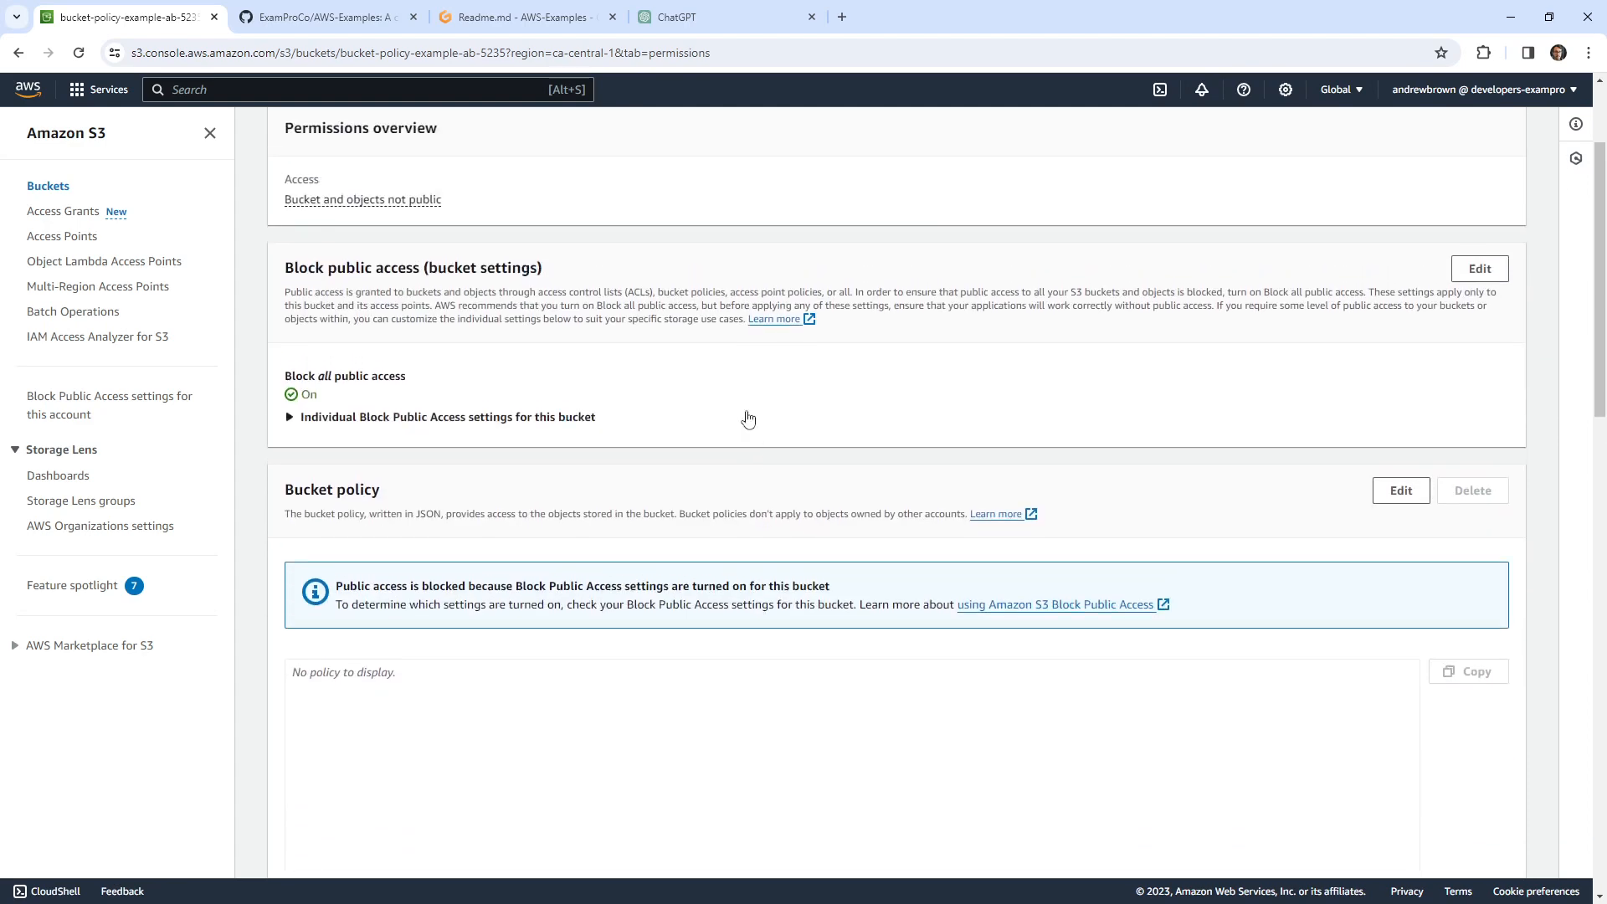
click(324, 418)
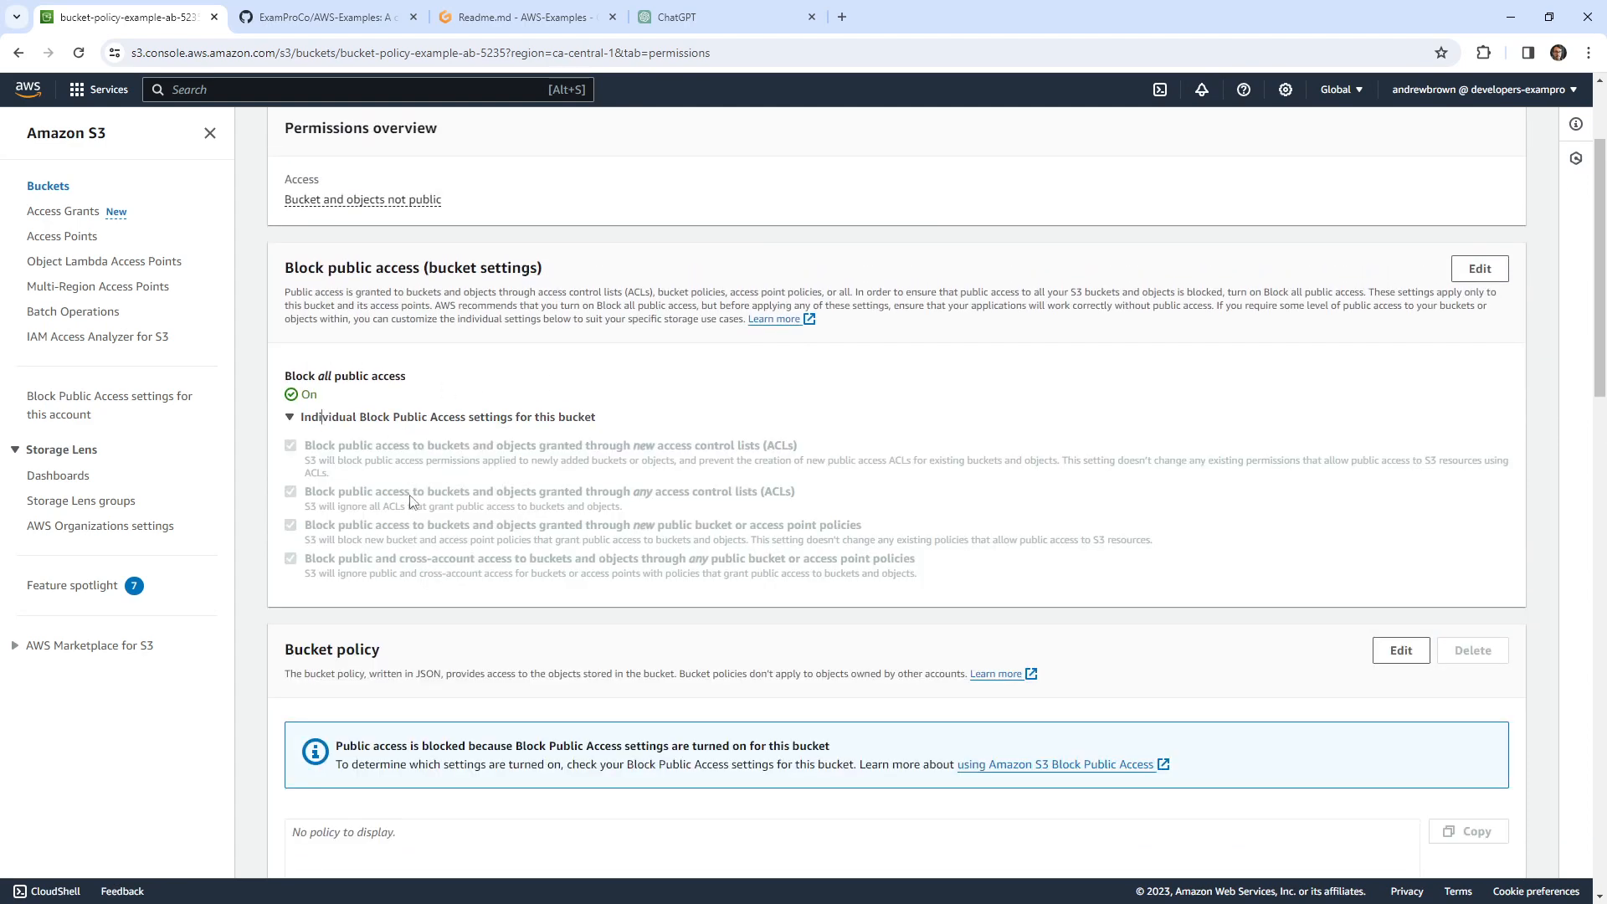
click(386, 421)
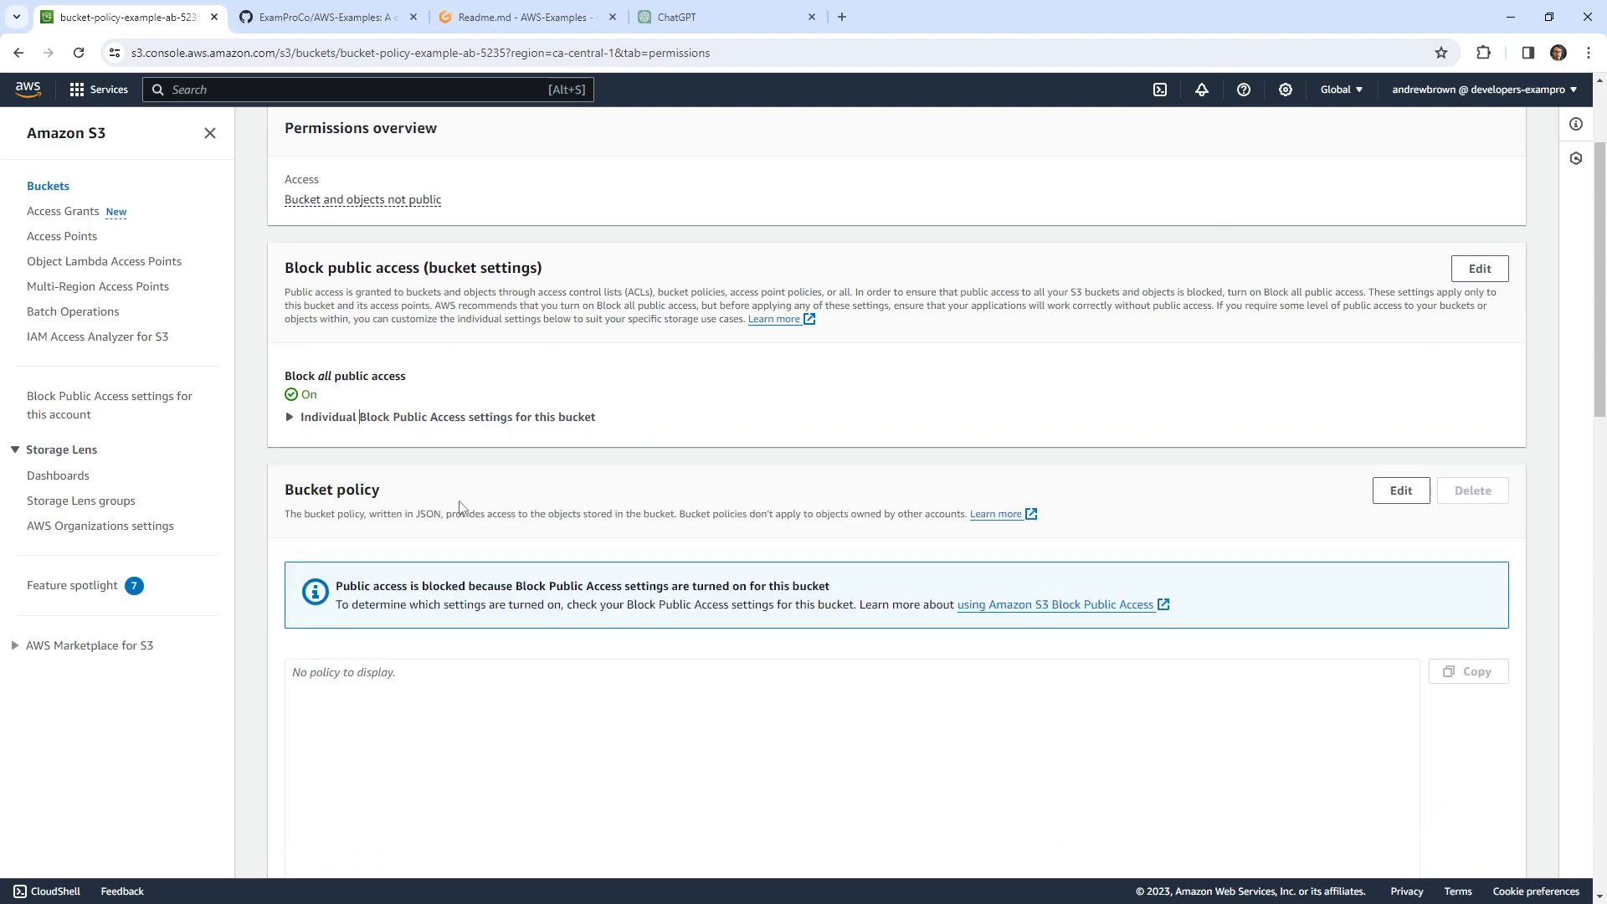
scroll(469, 502, down, 9)
scroll(476, 507, up, 5)
scroll(478, 511, up, 3)
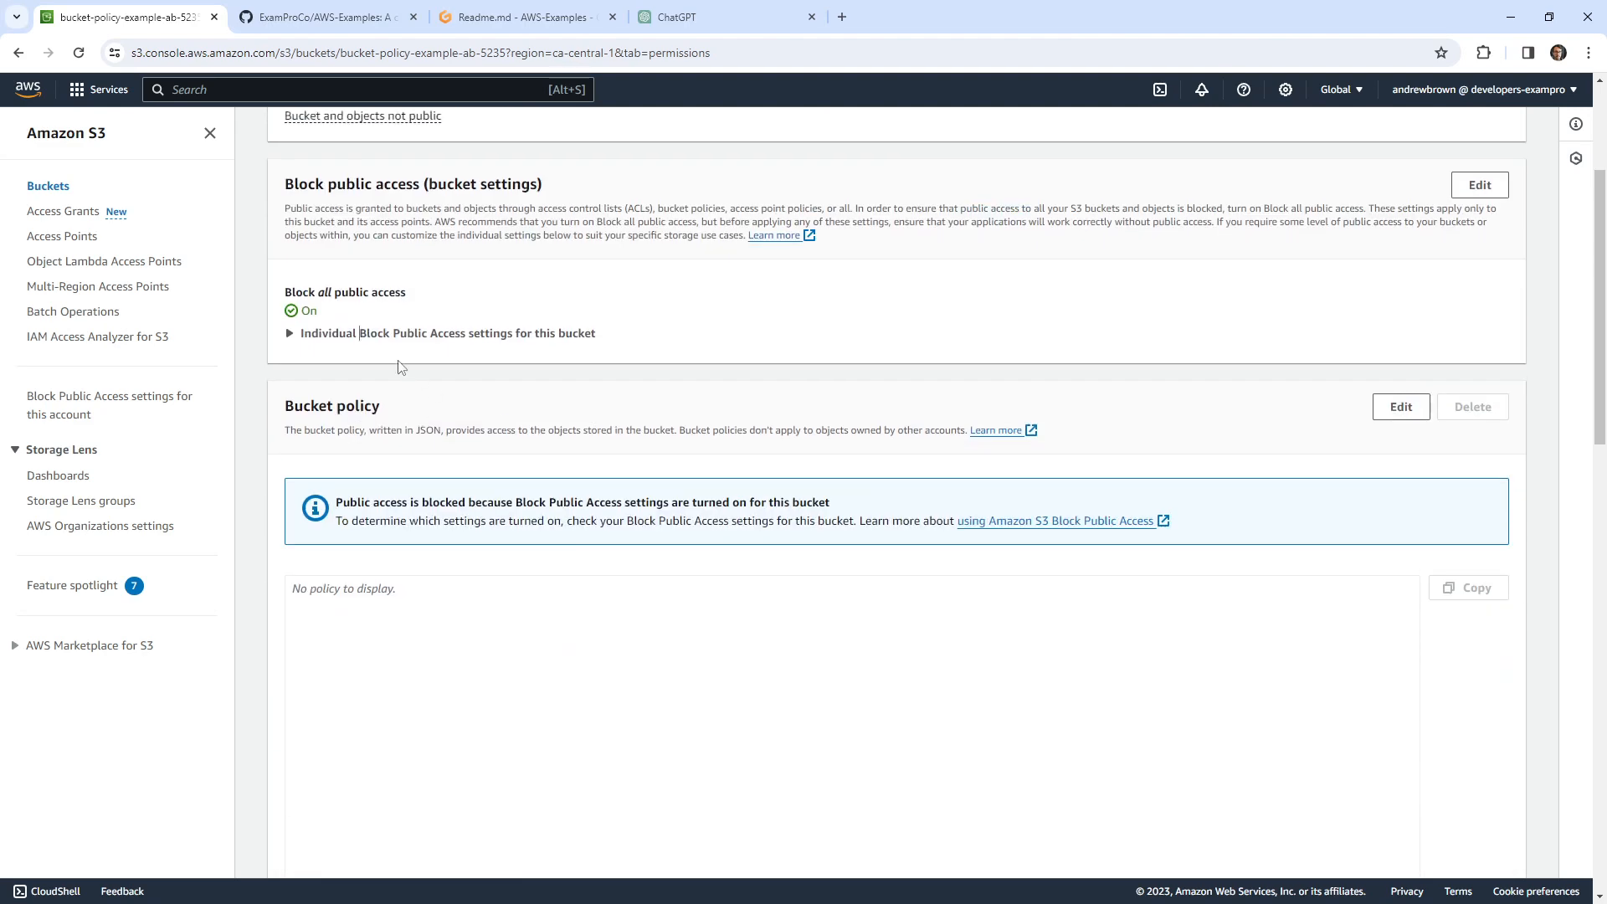
click(394, 333)
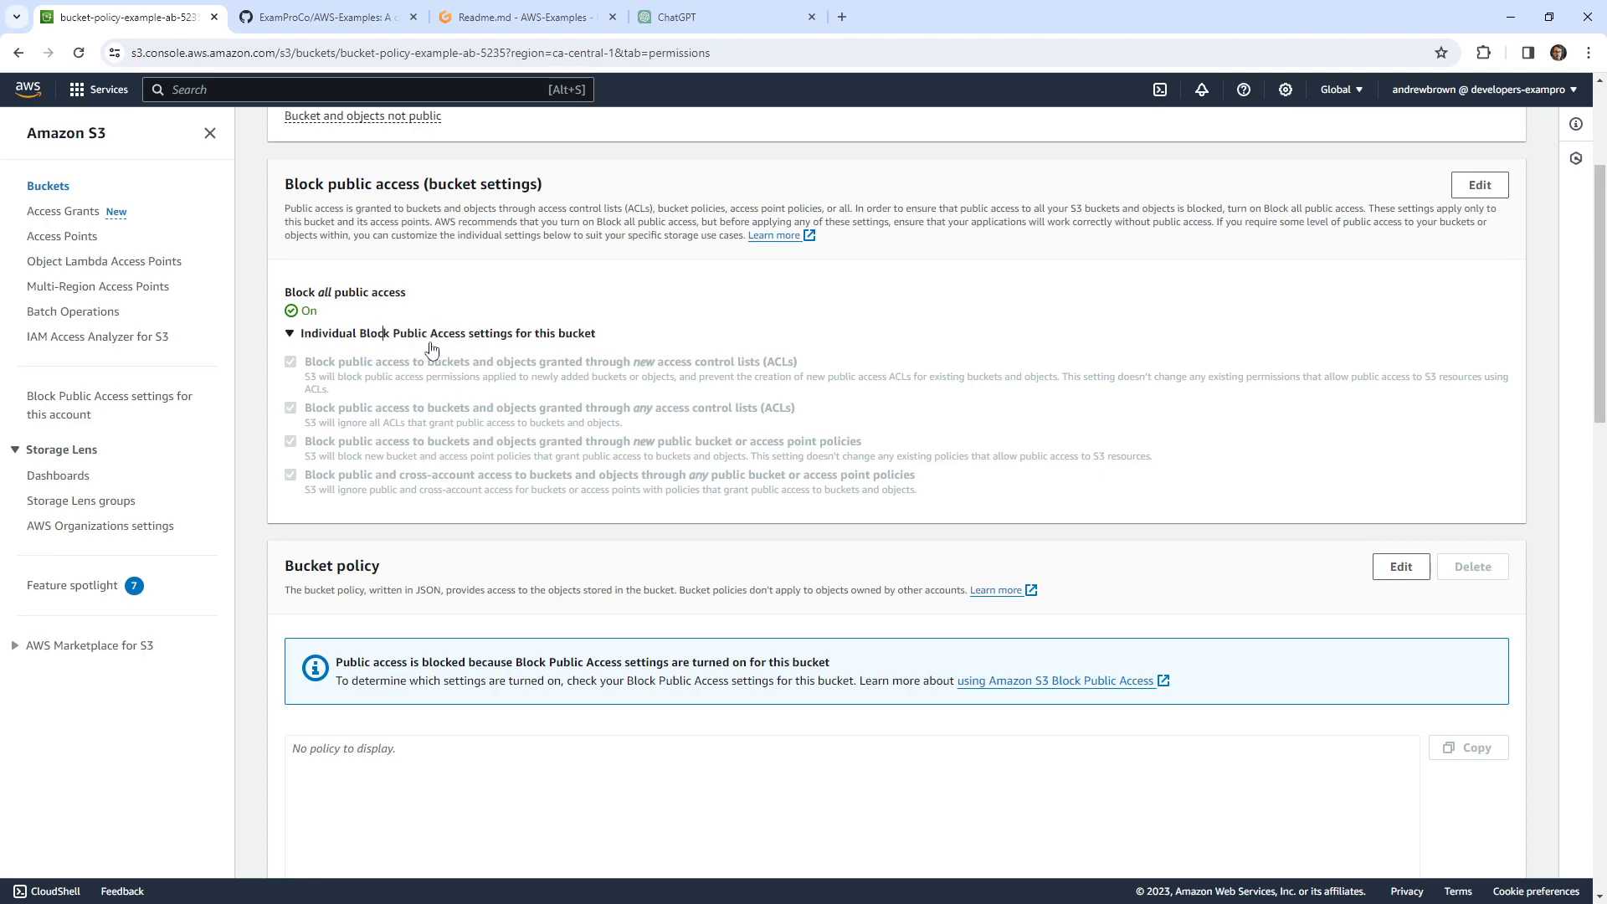
click(425, 333)
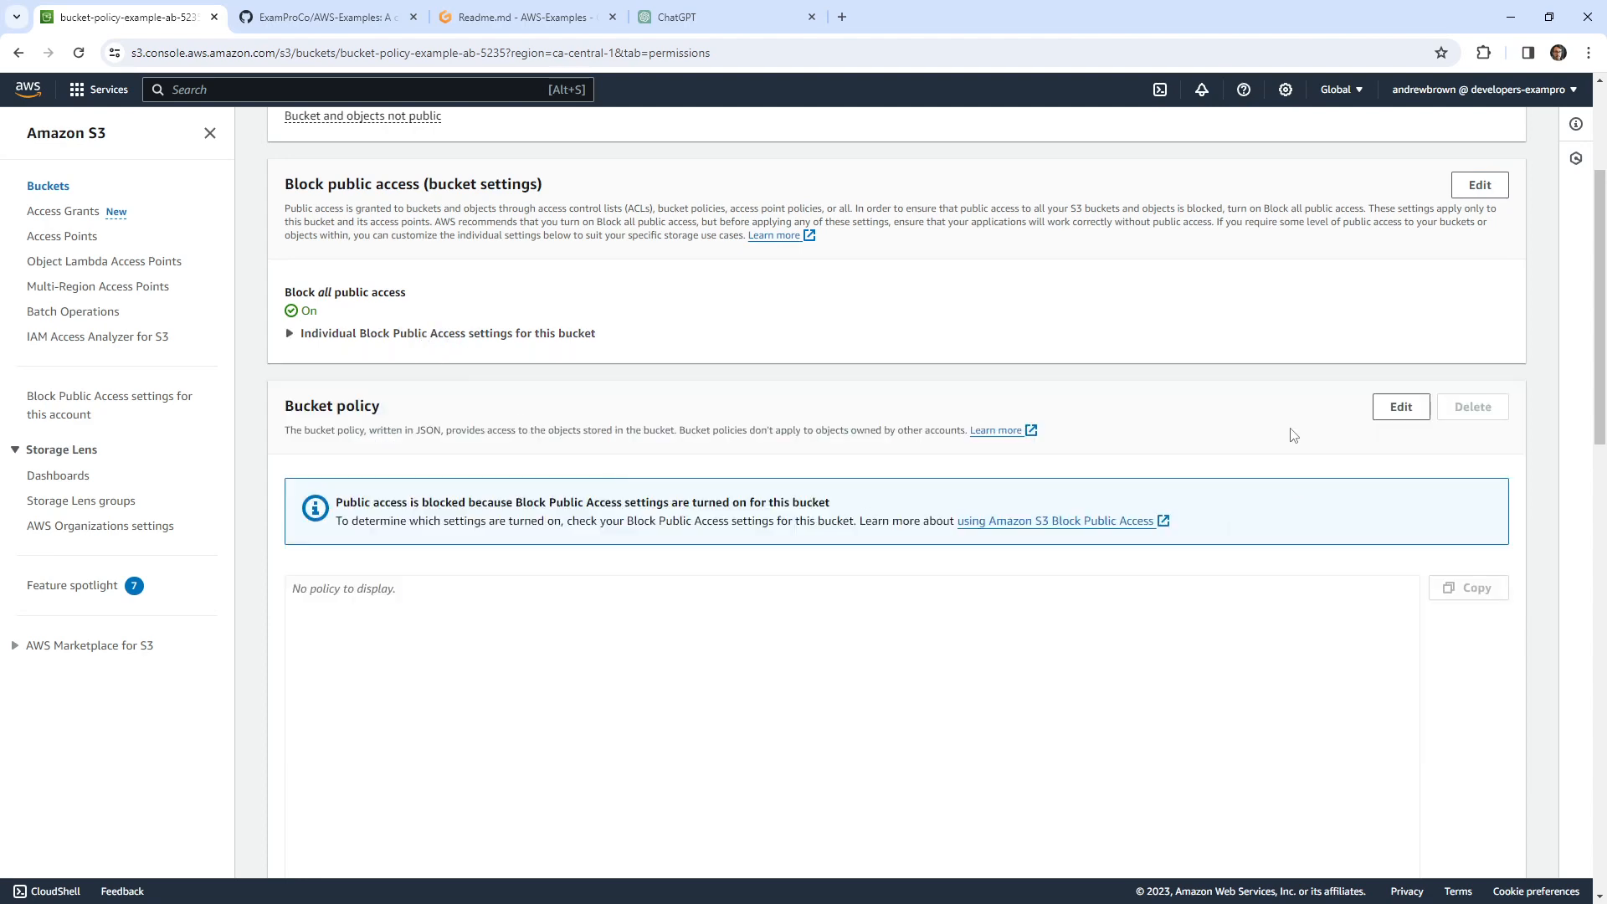
scroll(862, 581, down, 4)
scroll(410, 425, up, 4)
click(366, 333)
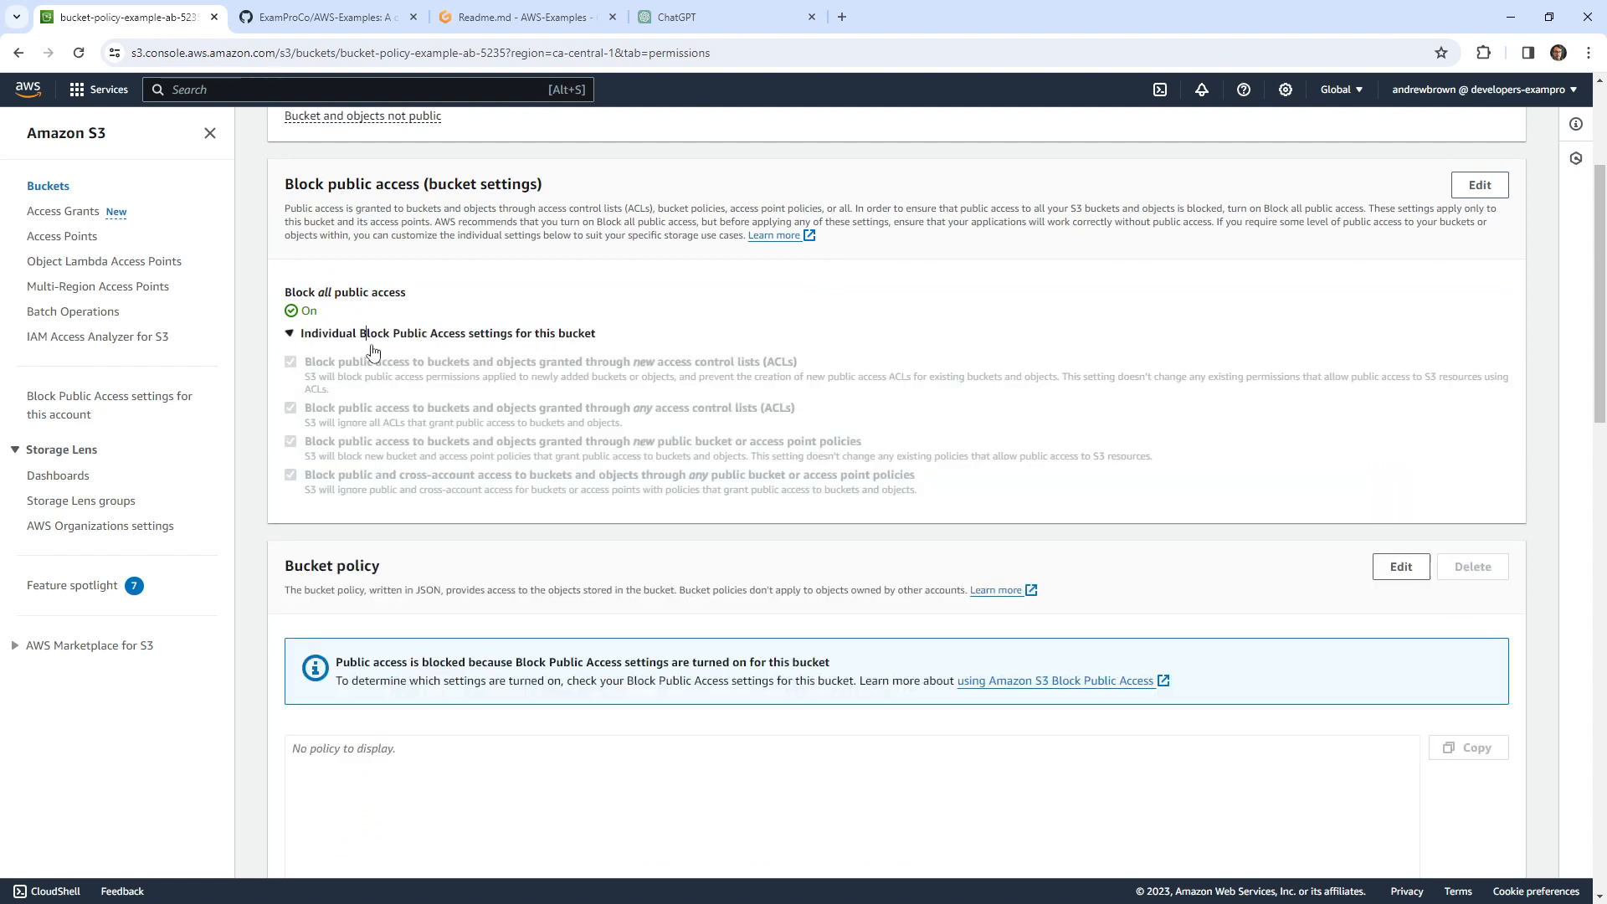
click(414, 333)
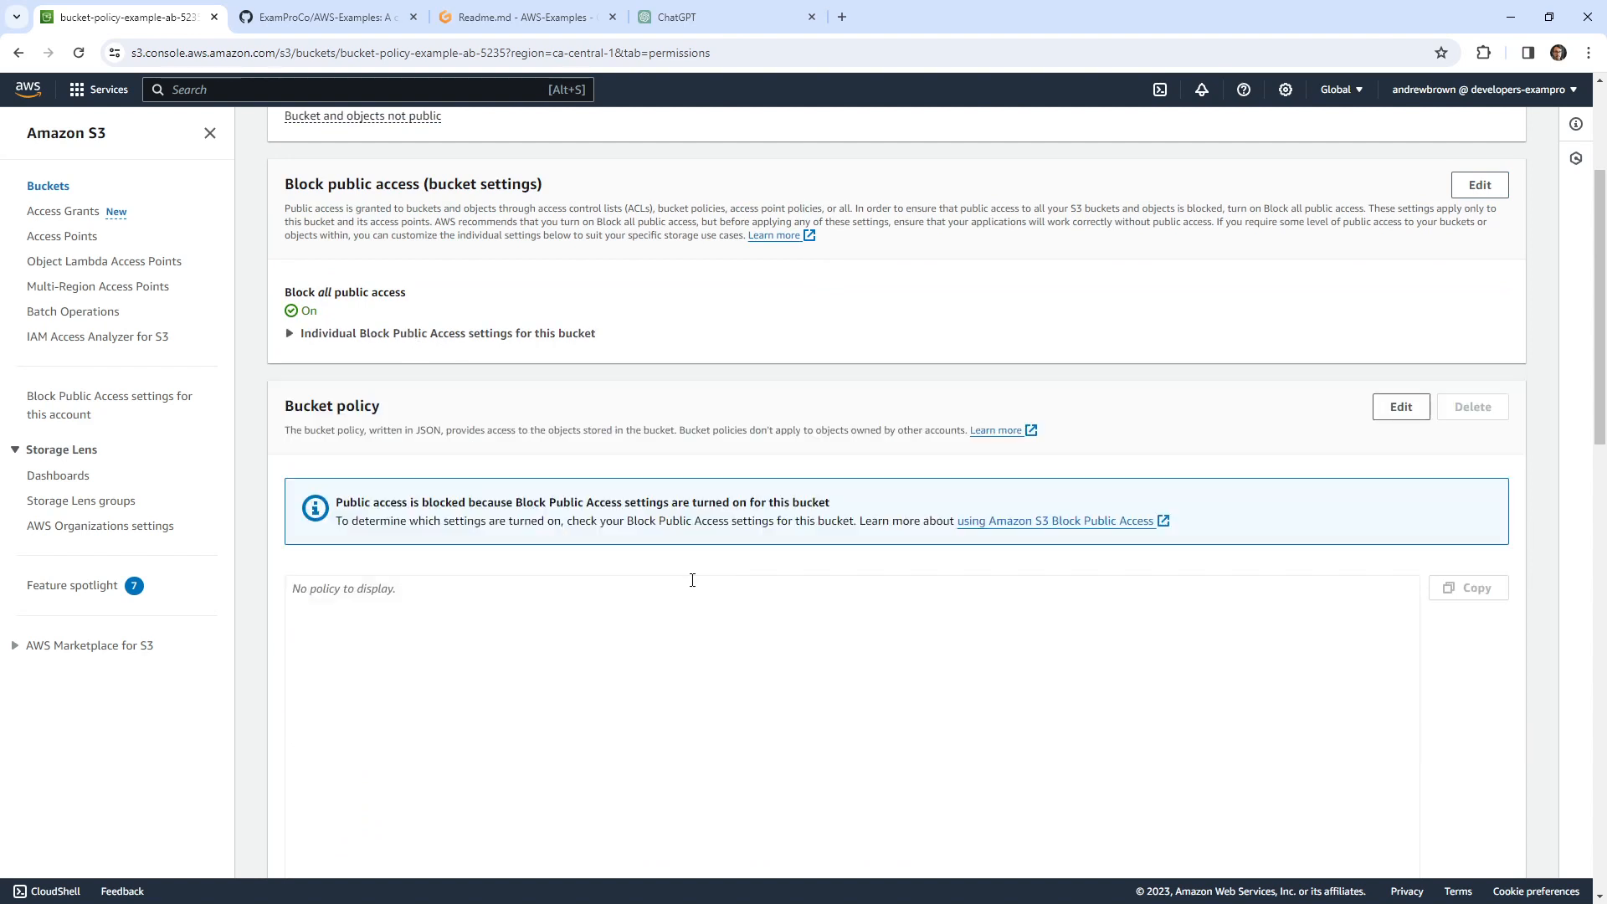
scroll(1070, 571, down, 3)
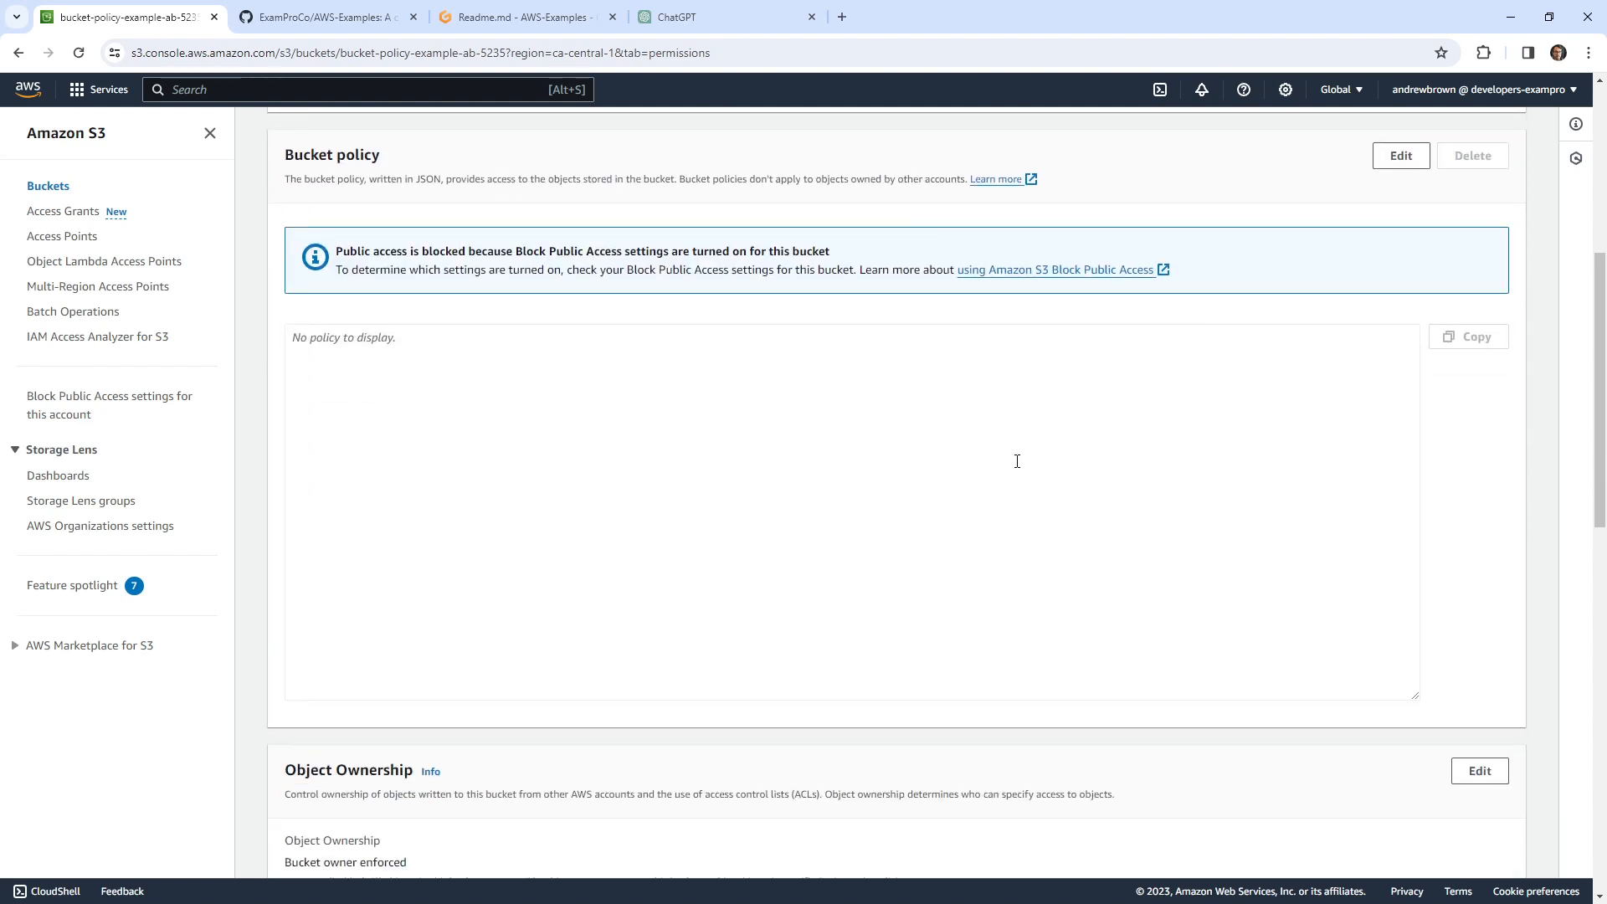
Open the bucket policy for editing and review the documentation example for managing user access to specific folders
click(1401, 156)
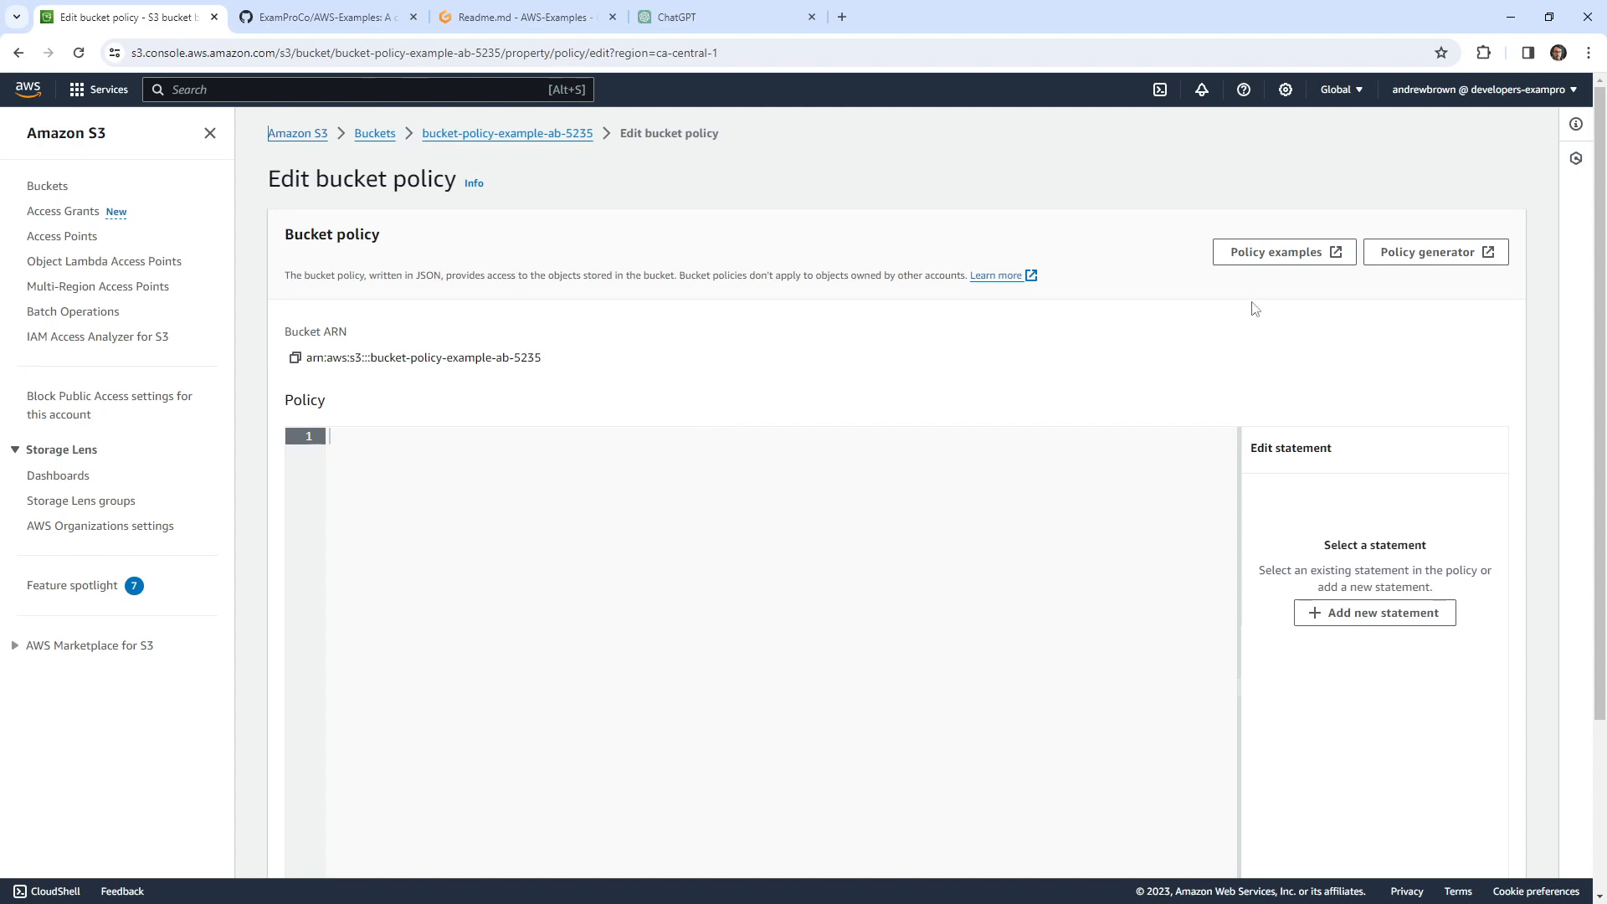
click(1276, 252)
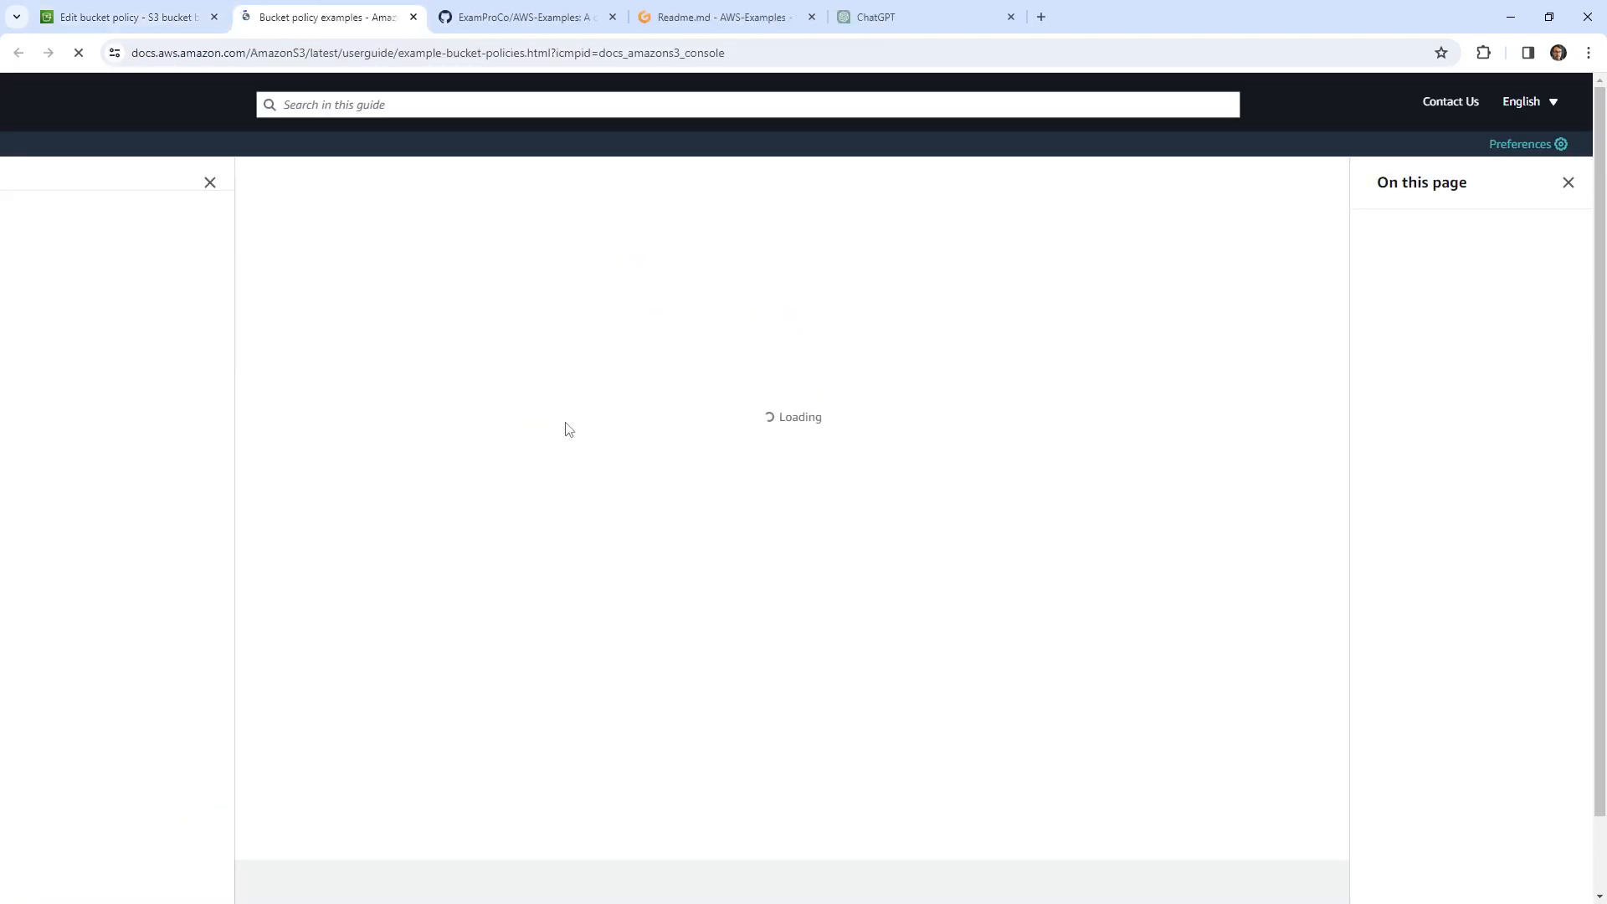
scroll(521, 460, down, 3)
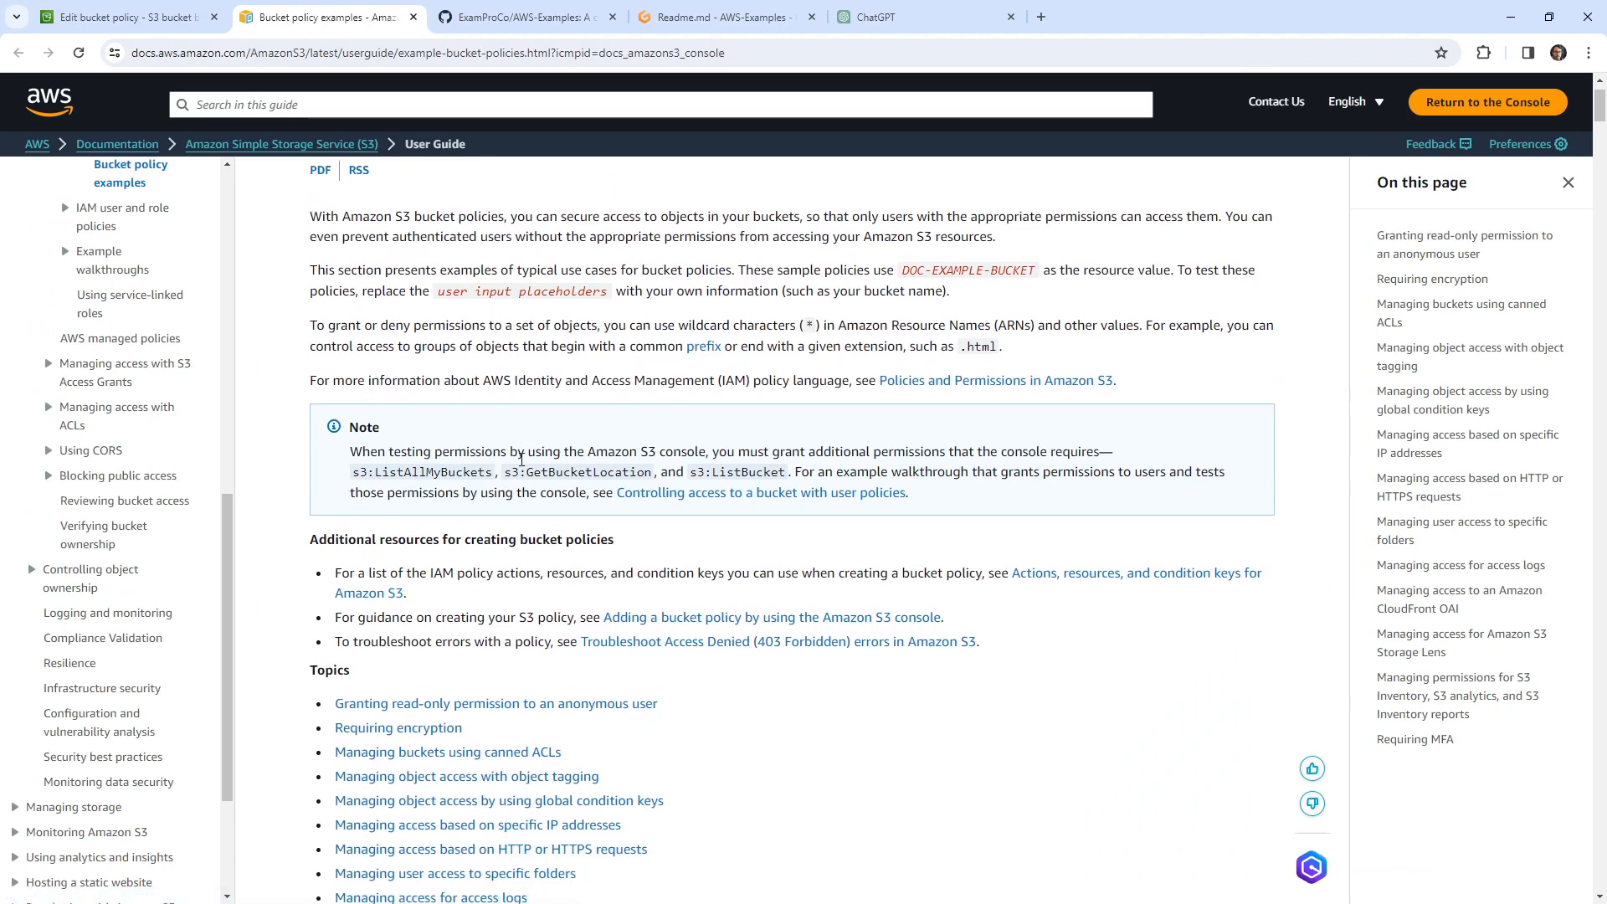
scroll(522, 460, down, 3)
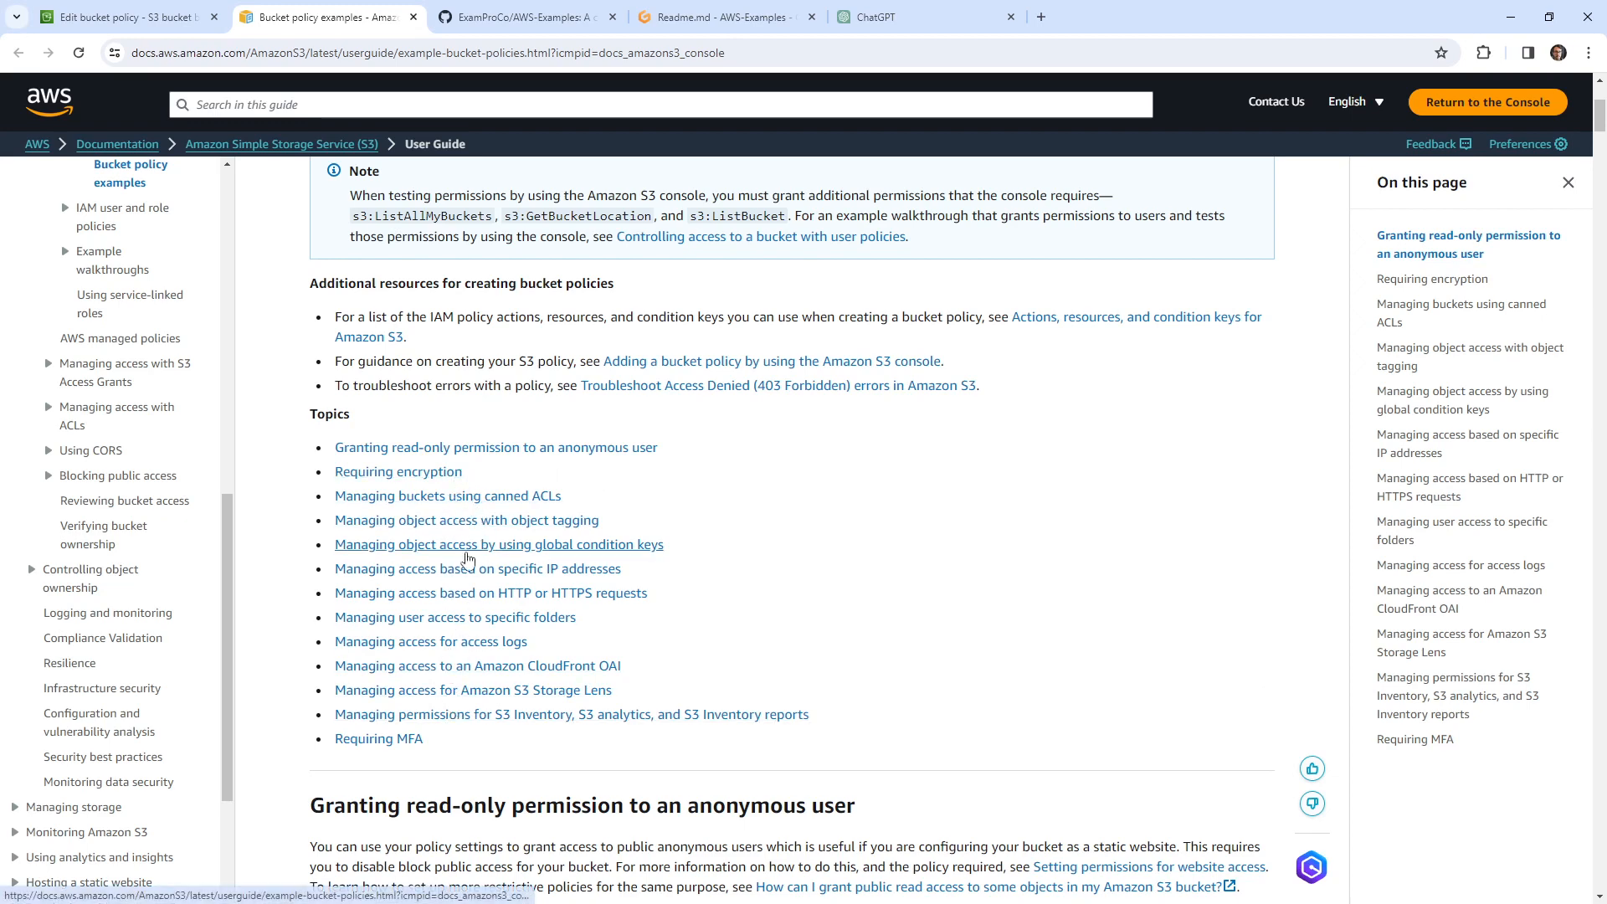
click(499, 617)
scroll(467, 526, down, 4)
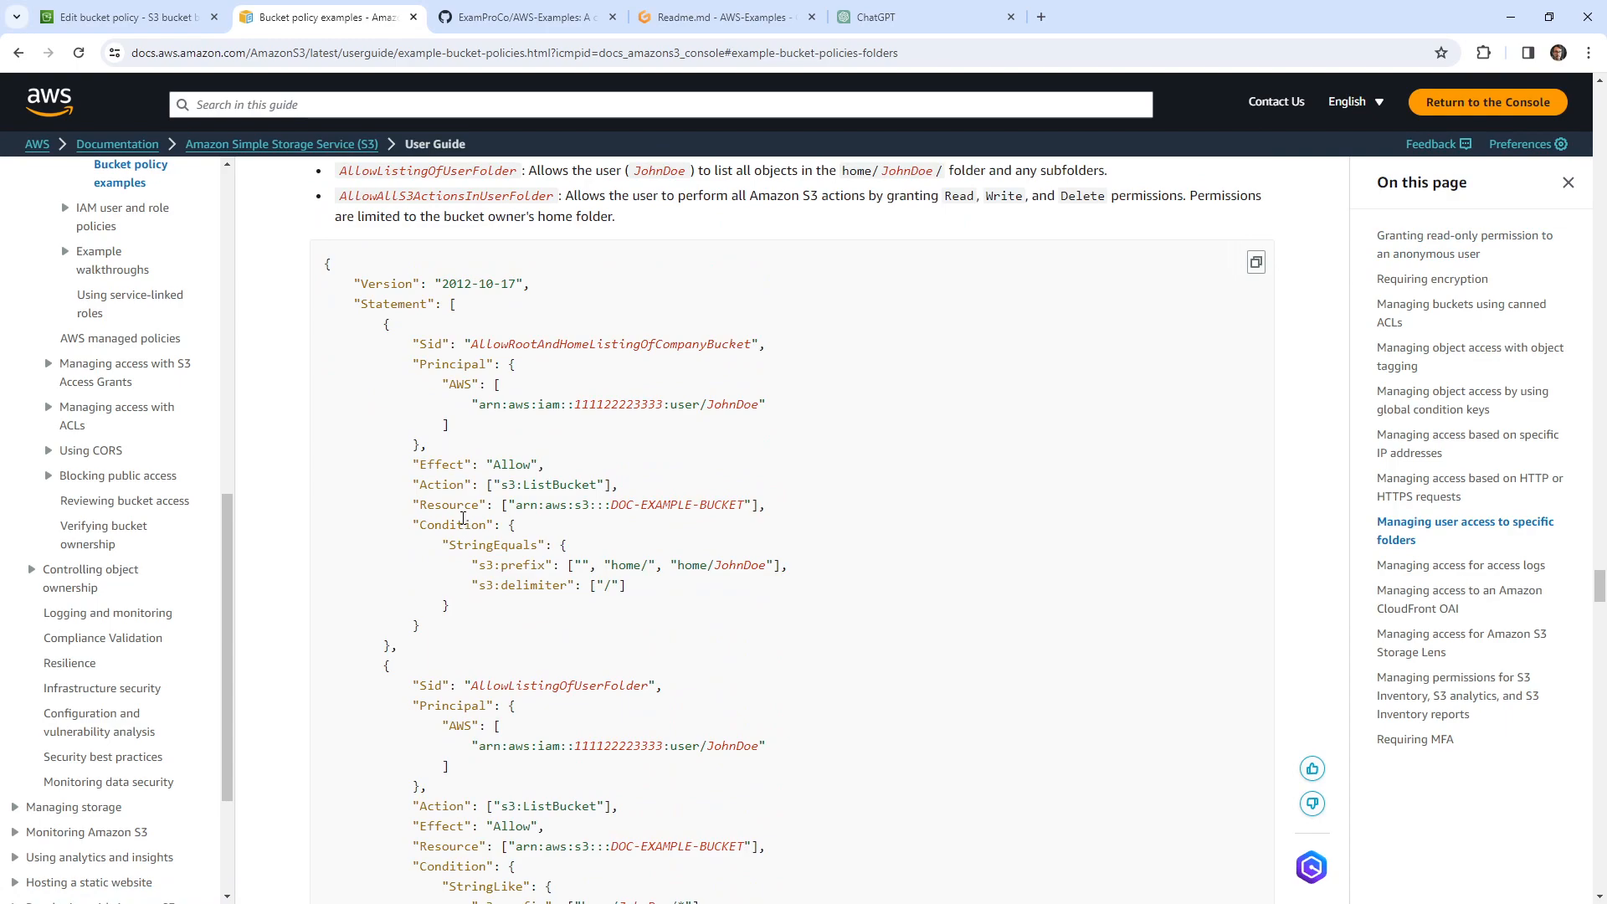
Review the documentation's policy examples for HTTP/HTTPS-based access and HTTP referer restrictions, and return to the Readme
scroll(463, 518, down, 4)
scroll(461, 536, up, 4)
scroll(462, 550, up, 15)
scroll(472, 643, down, 7)
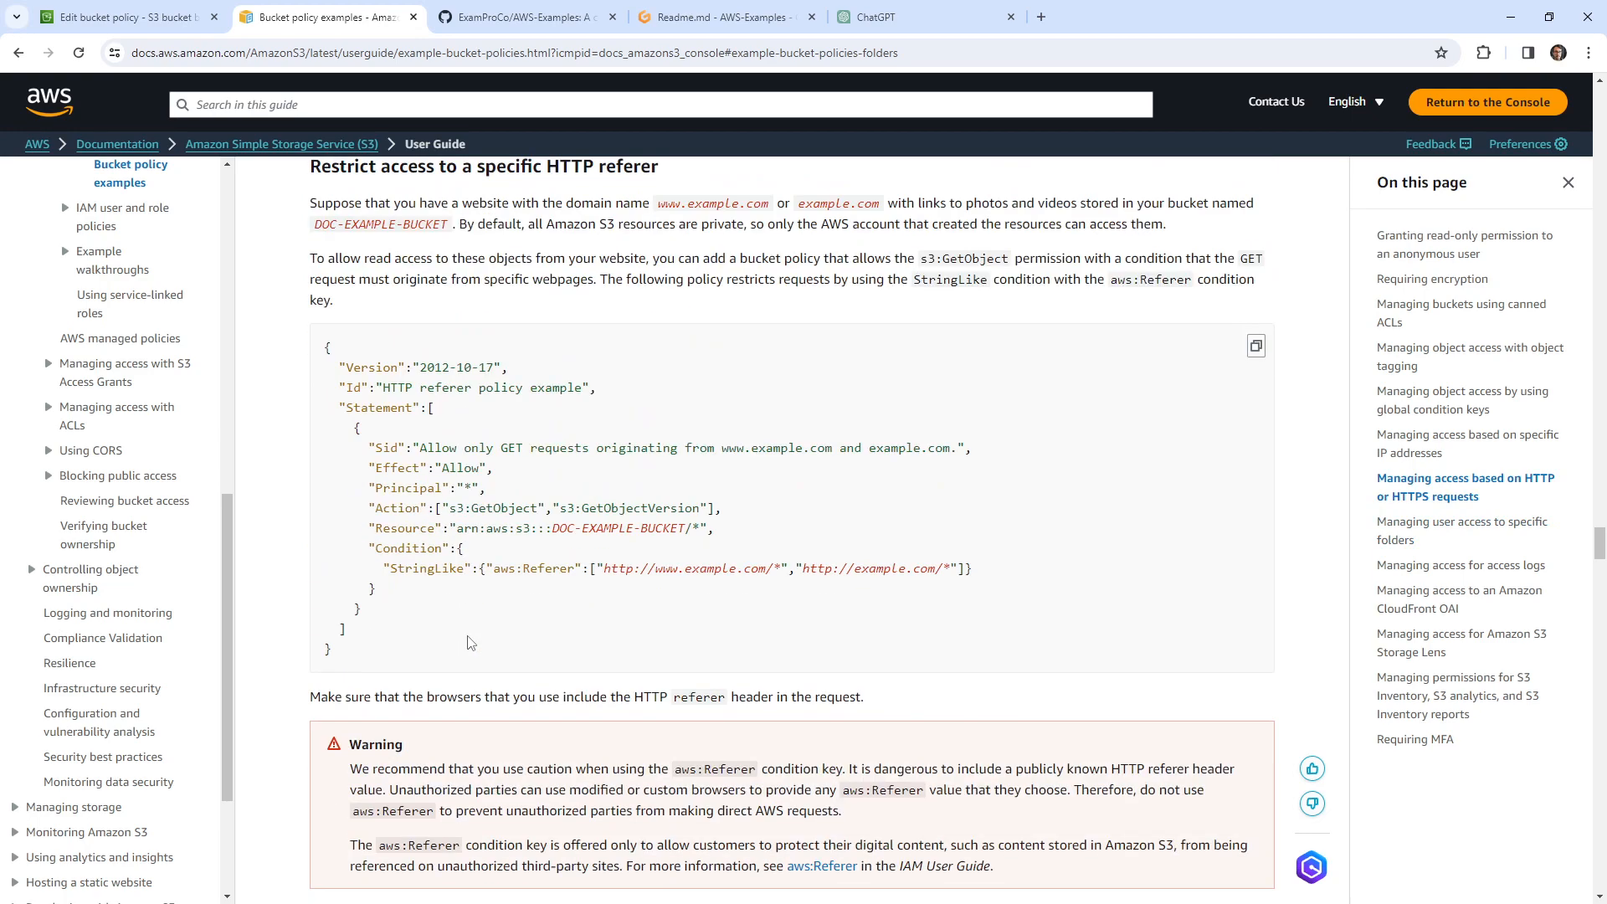
scroll(470, 642, up, 7)
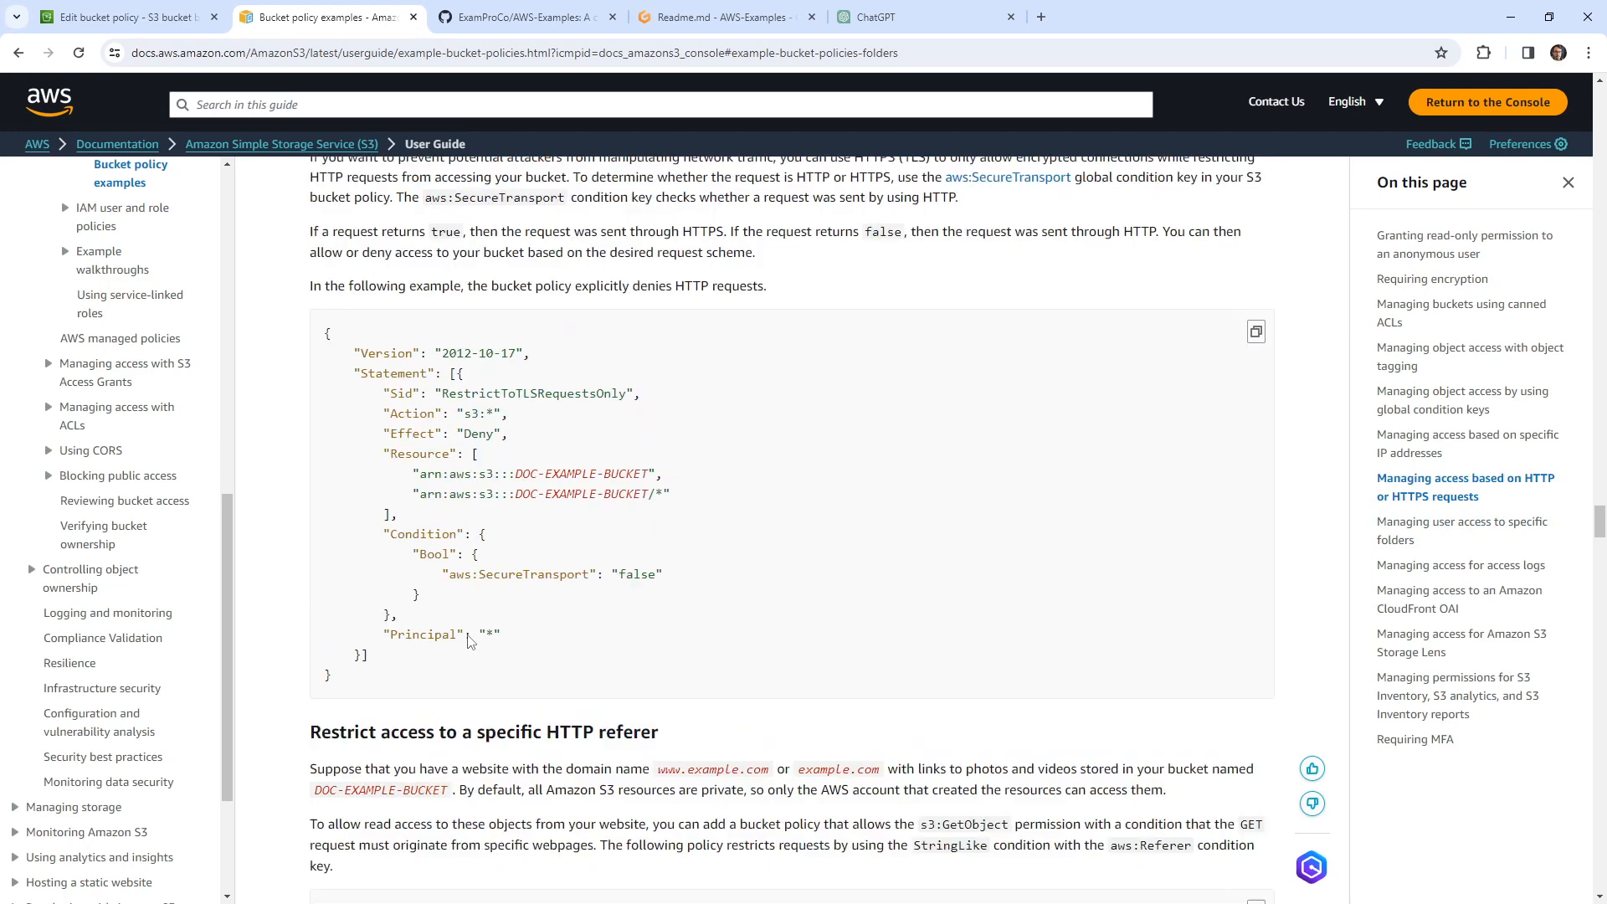
click(126, 17)
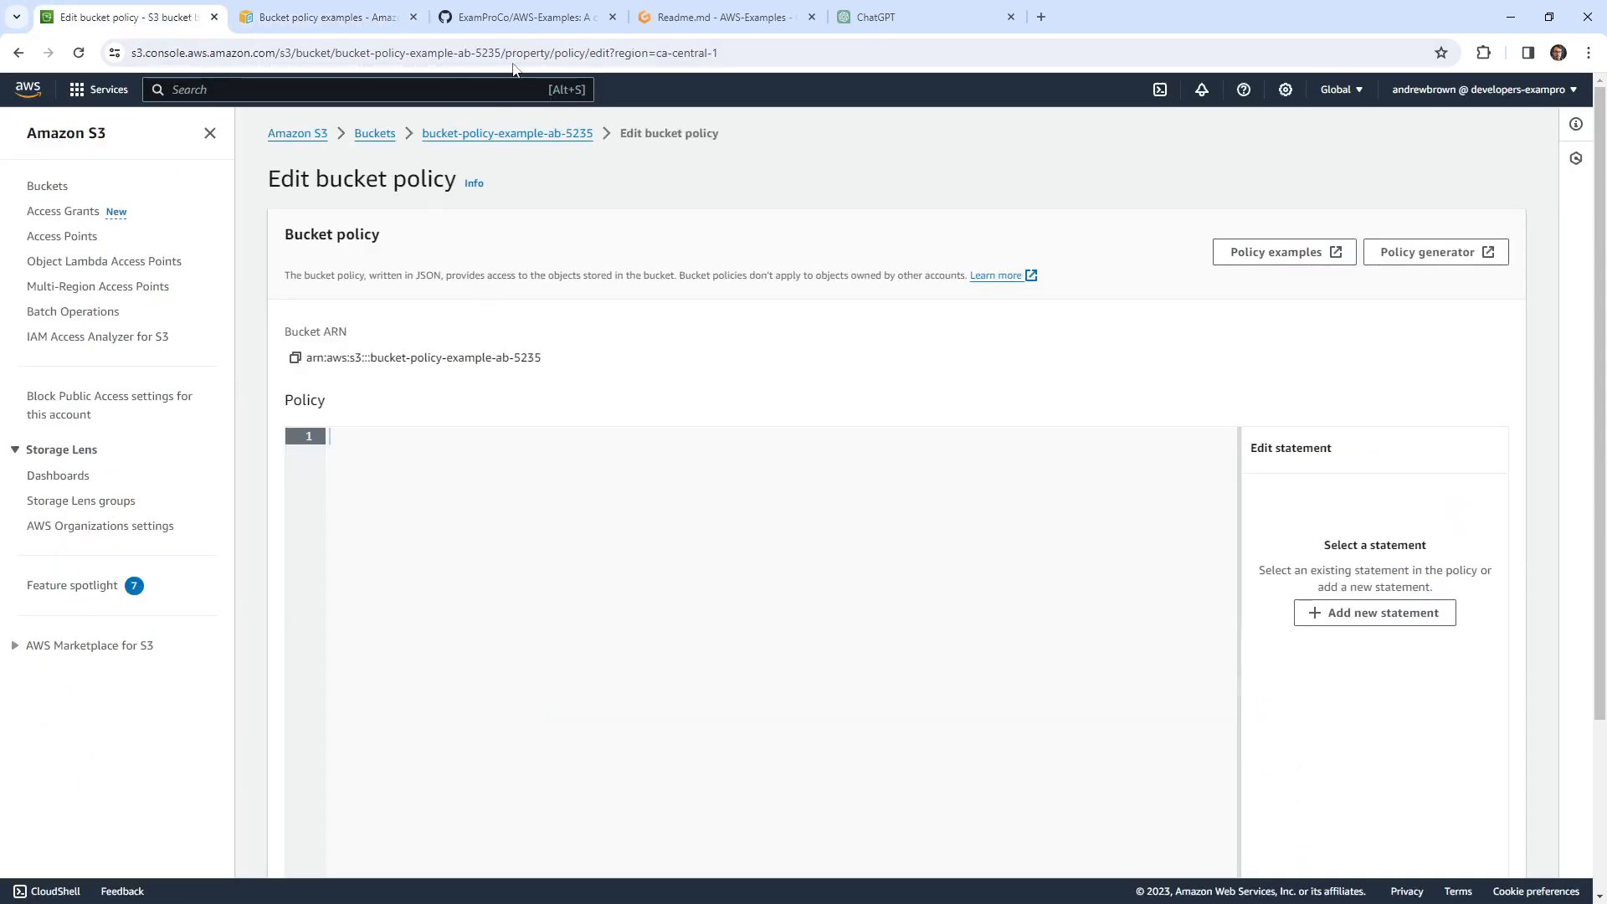
click(529, 19)
click(720, 21)
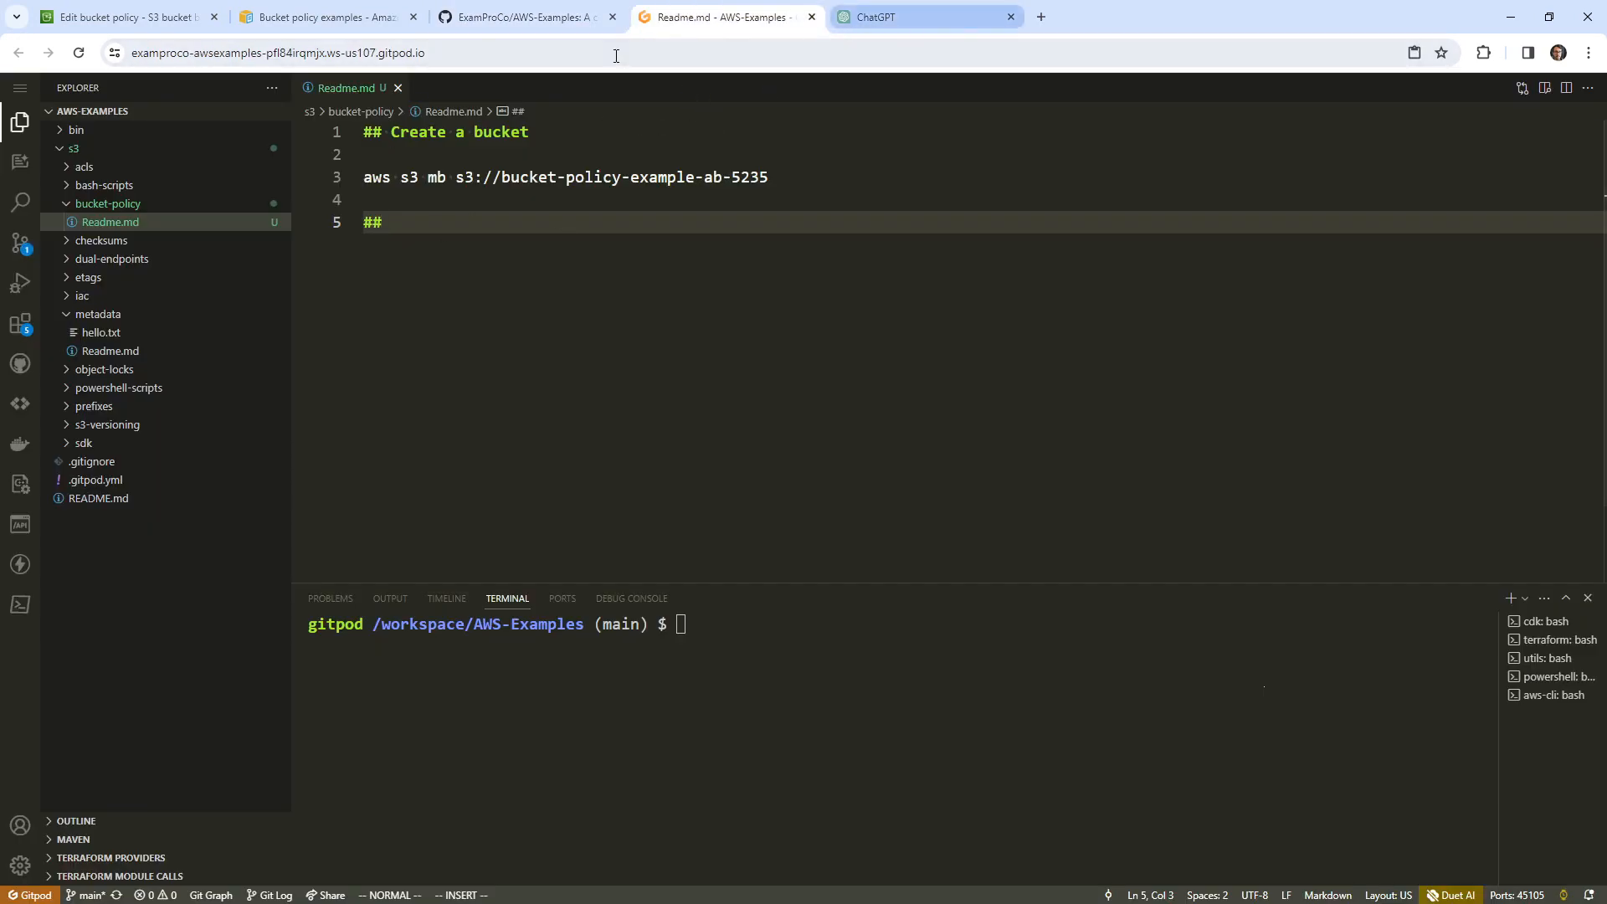
Search Google for "aws cli s3api" in a new browser tab and open the s3api command reference
click(1043, 22)
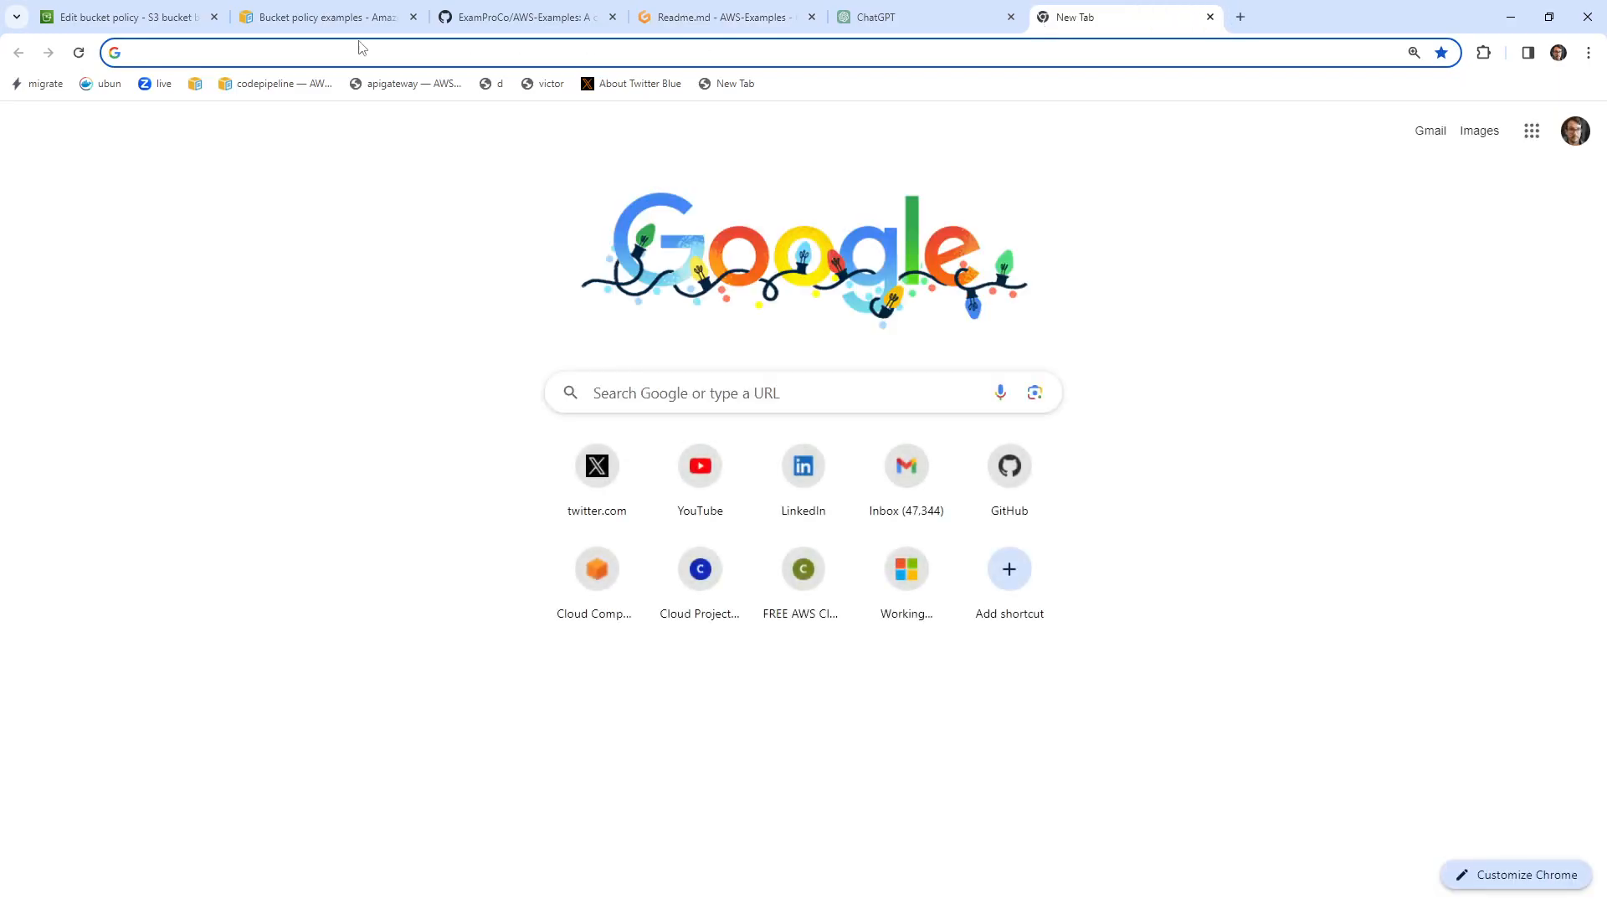
click(337, 16)
click(1060, 25)
click(971, 57)
text(aws cli)
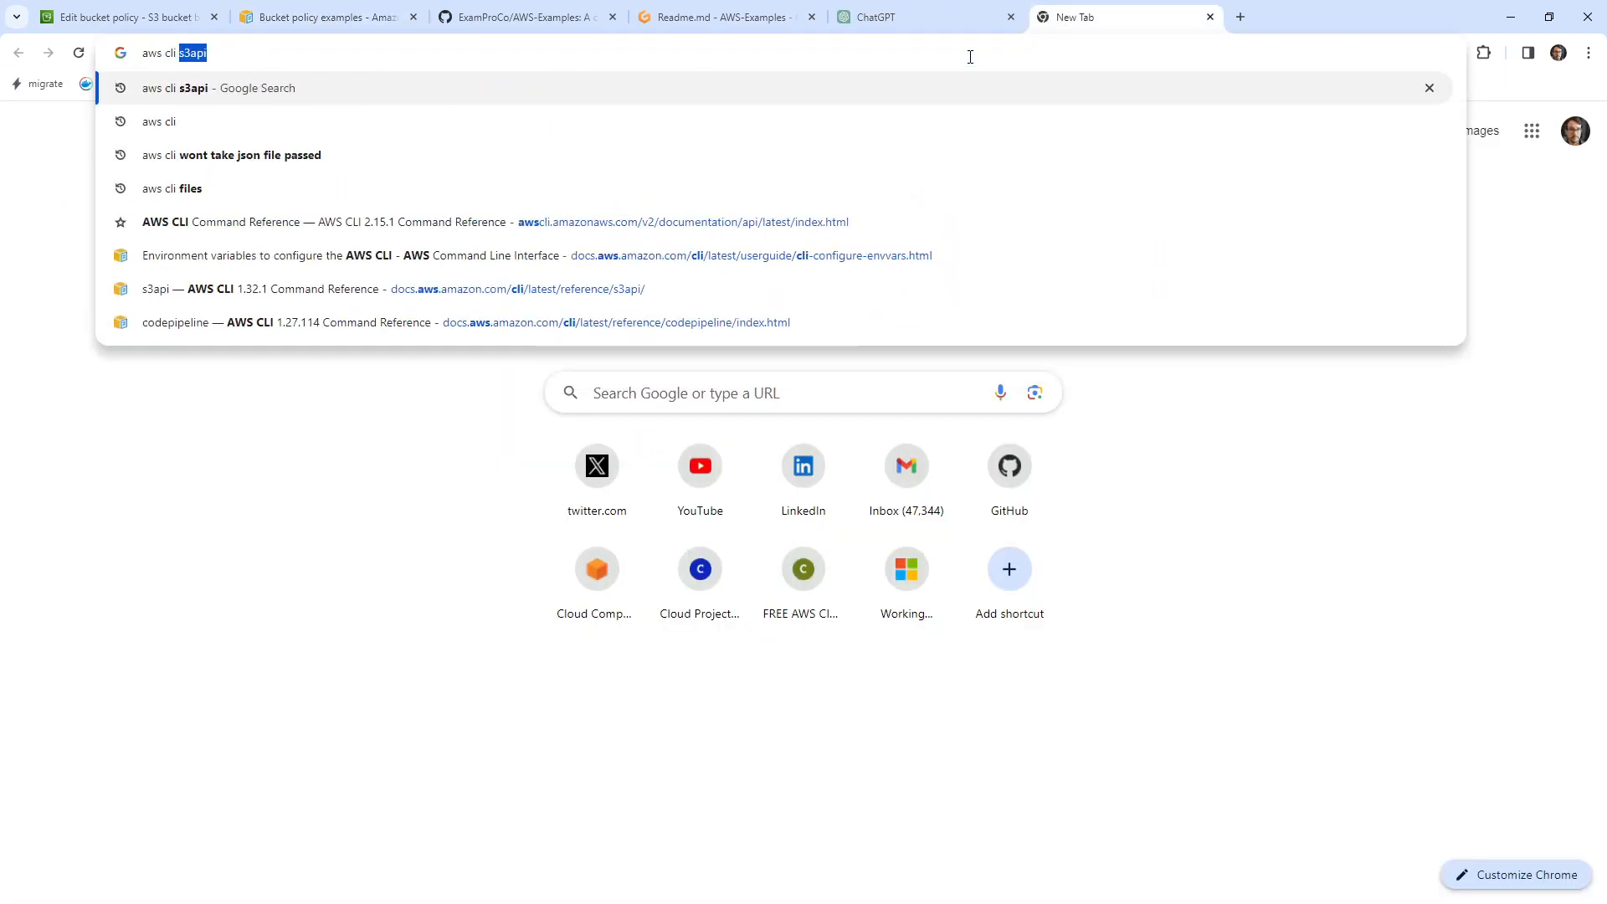
key(Return)
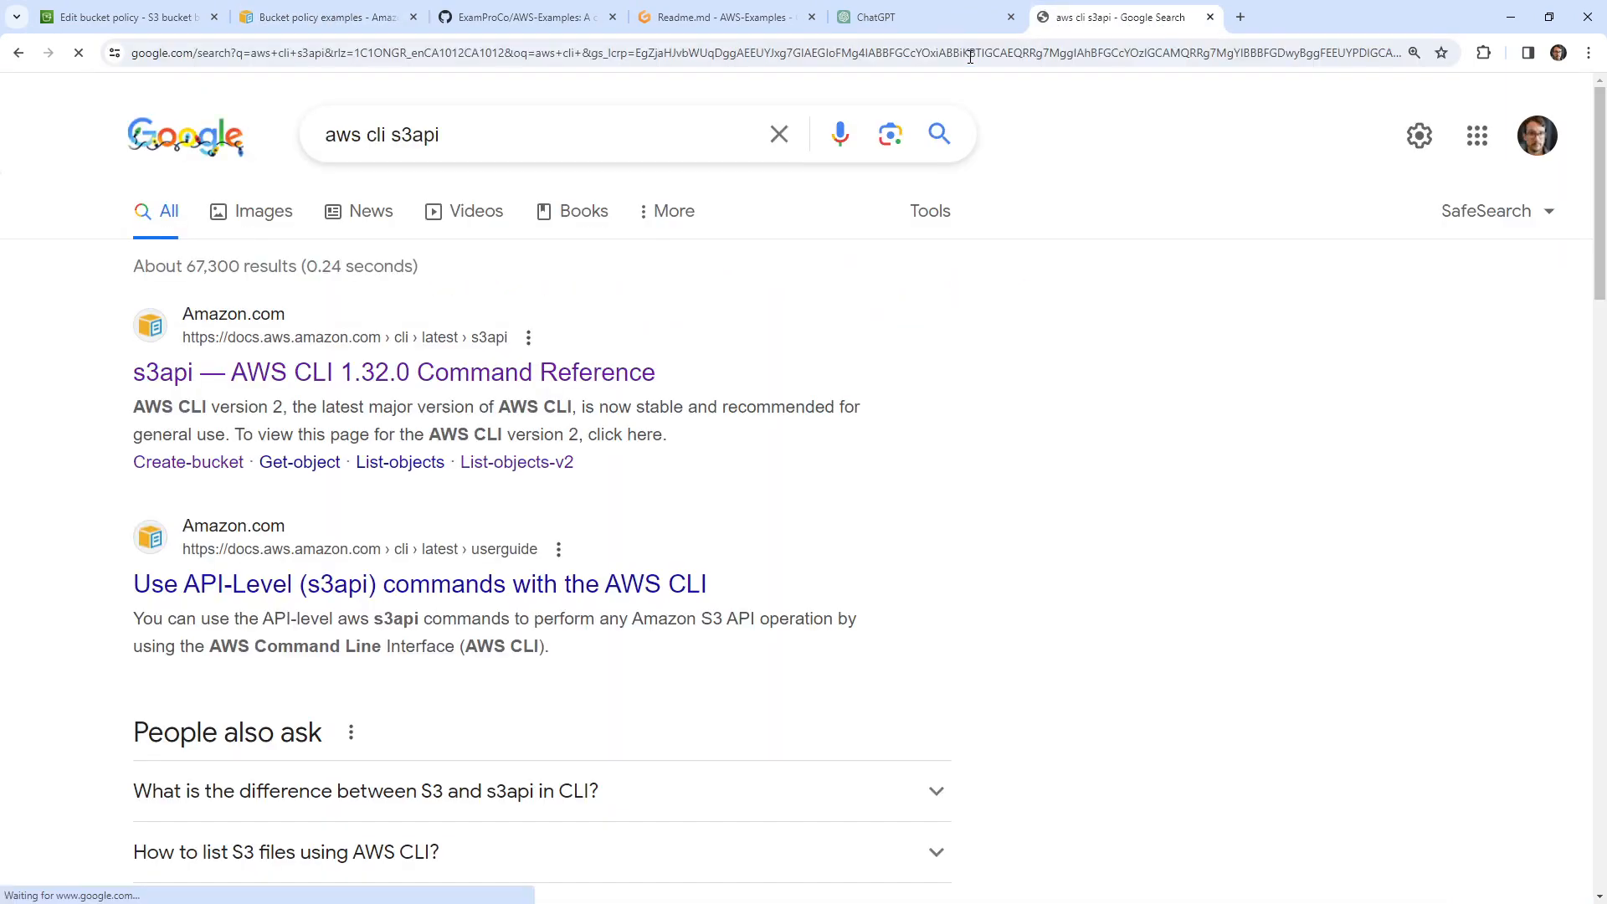
click(435, 372)
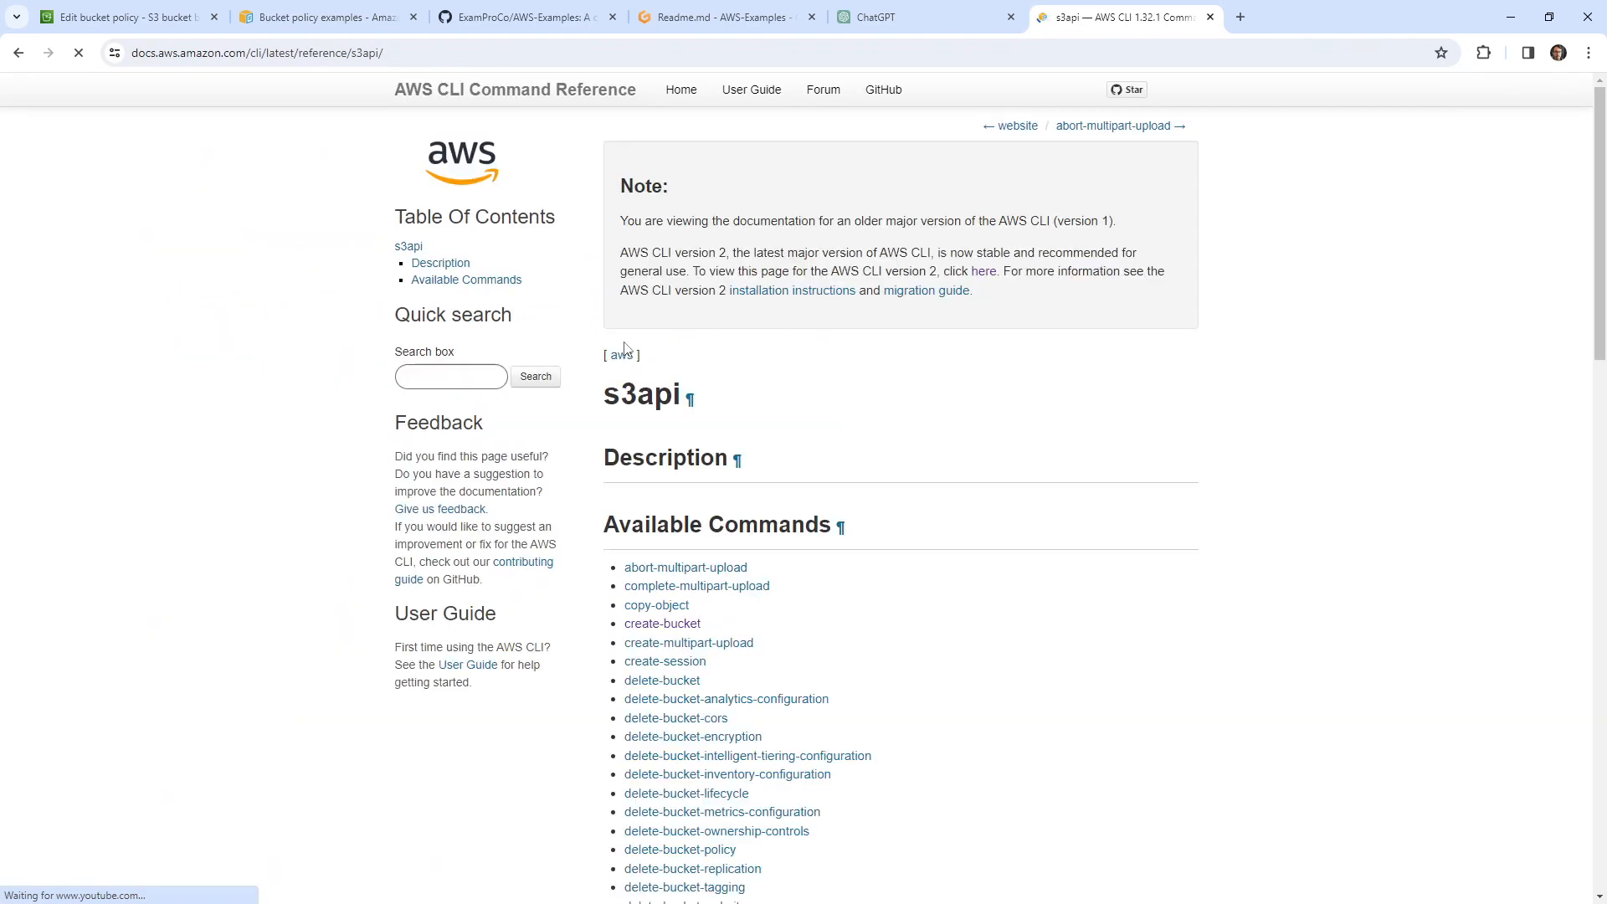
Find the put-bucket-policy command by searching the page for "policy" and open the examples in its reference
key(ctrl+f)
text(policy)
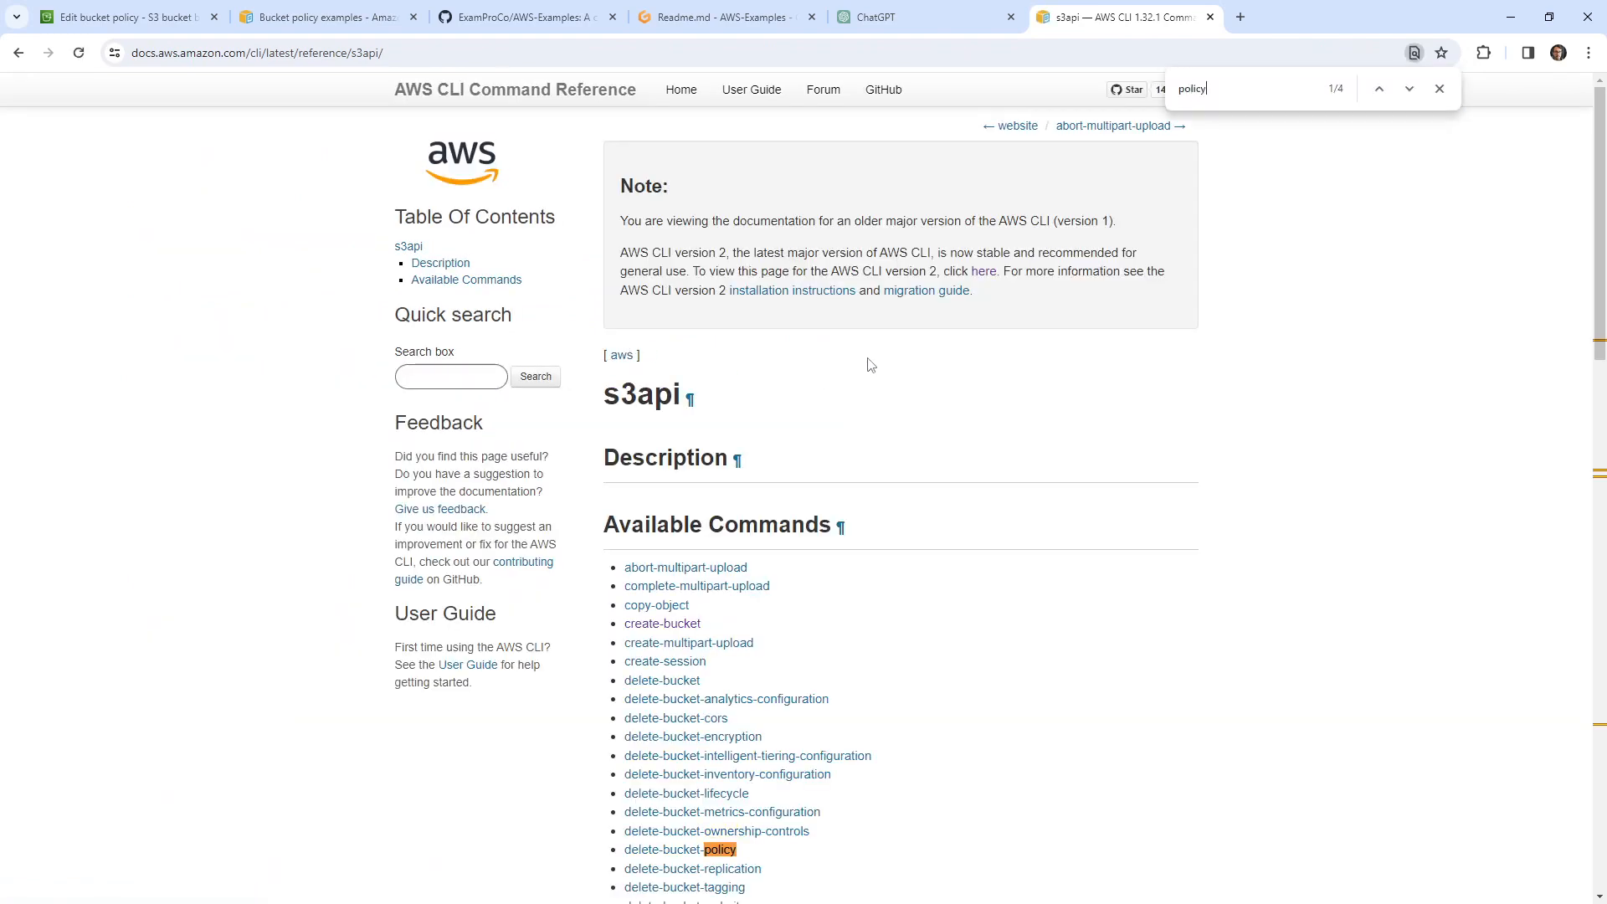
key(Return)
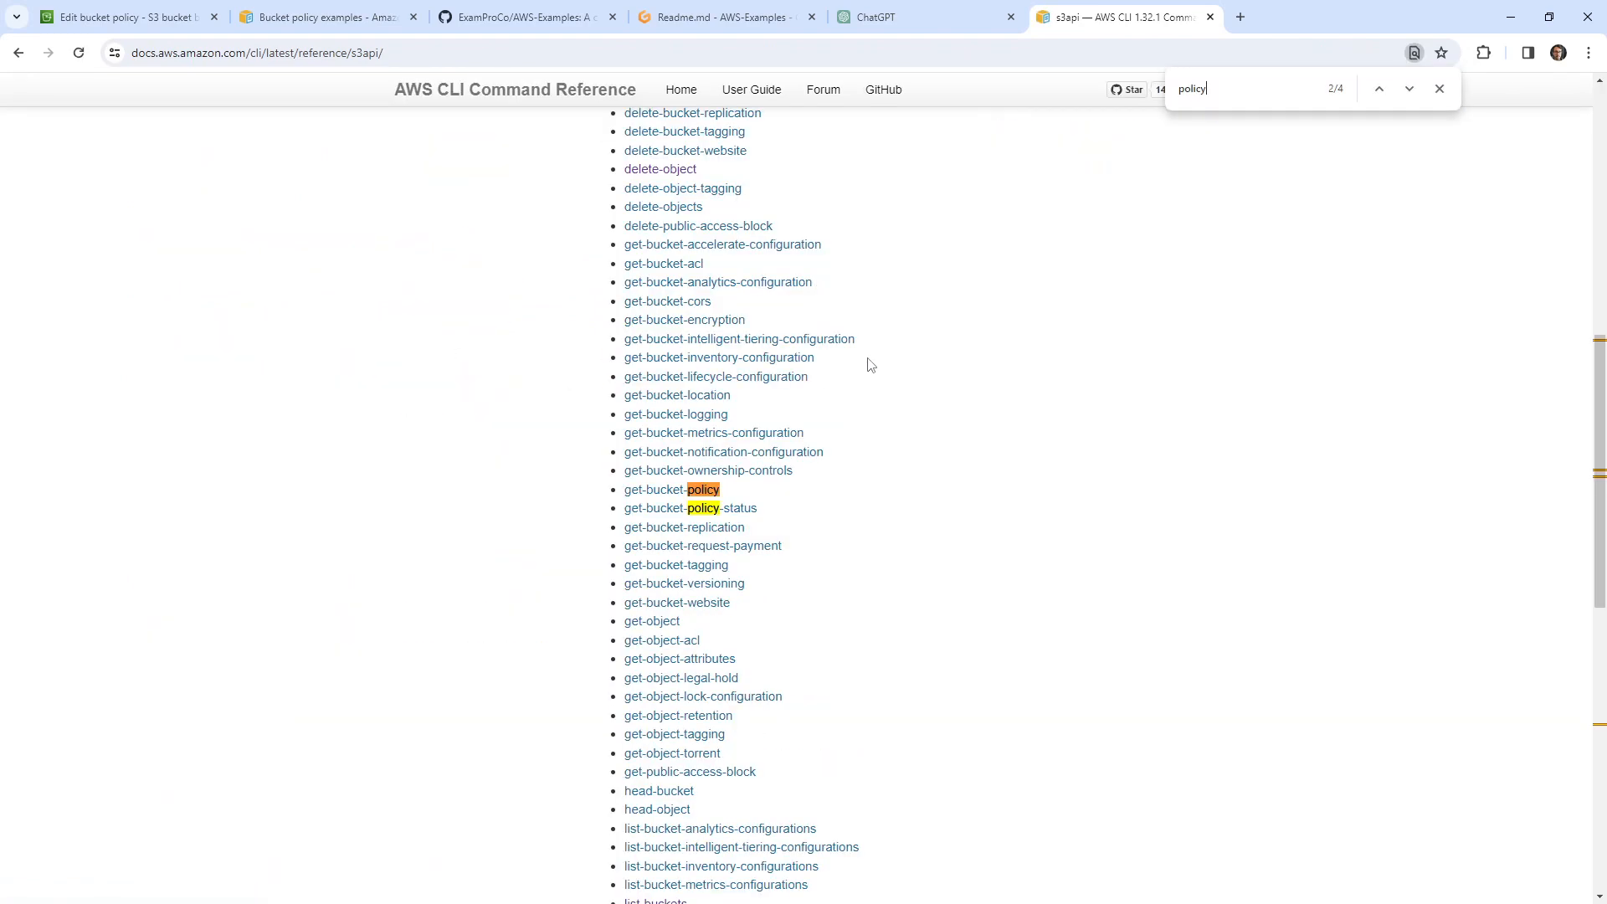
key(Return)
key(Return)
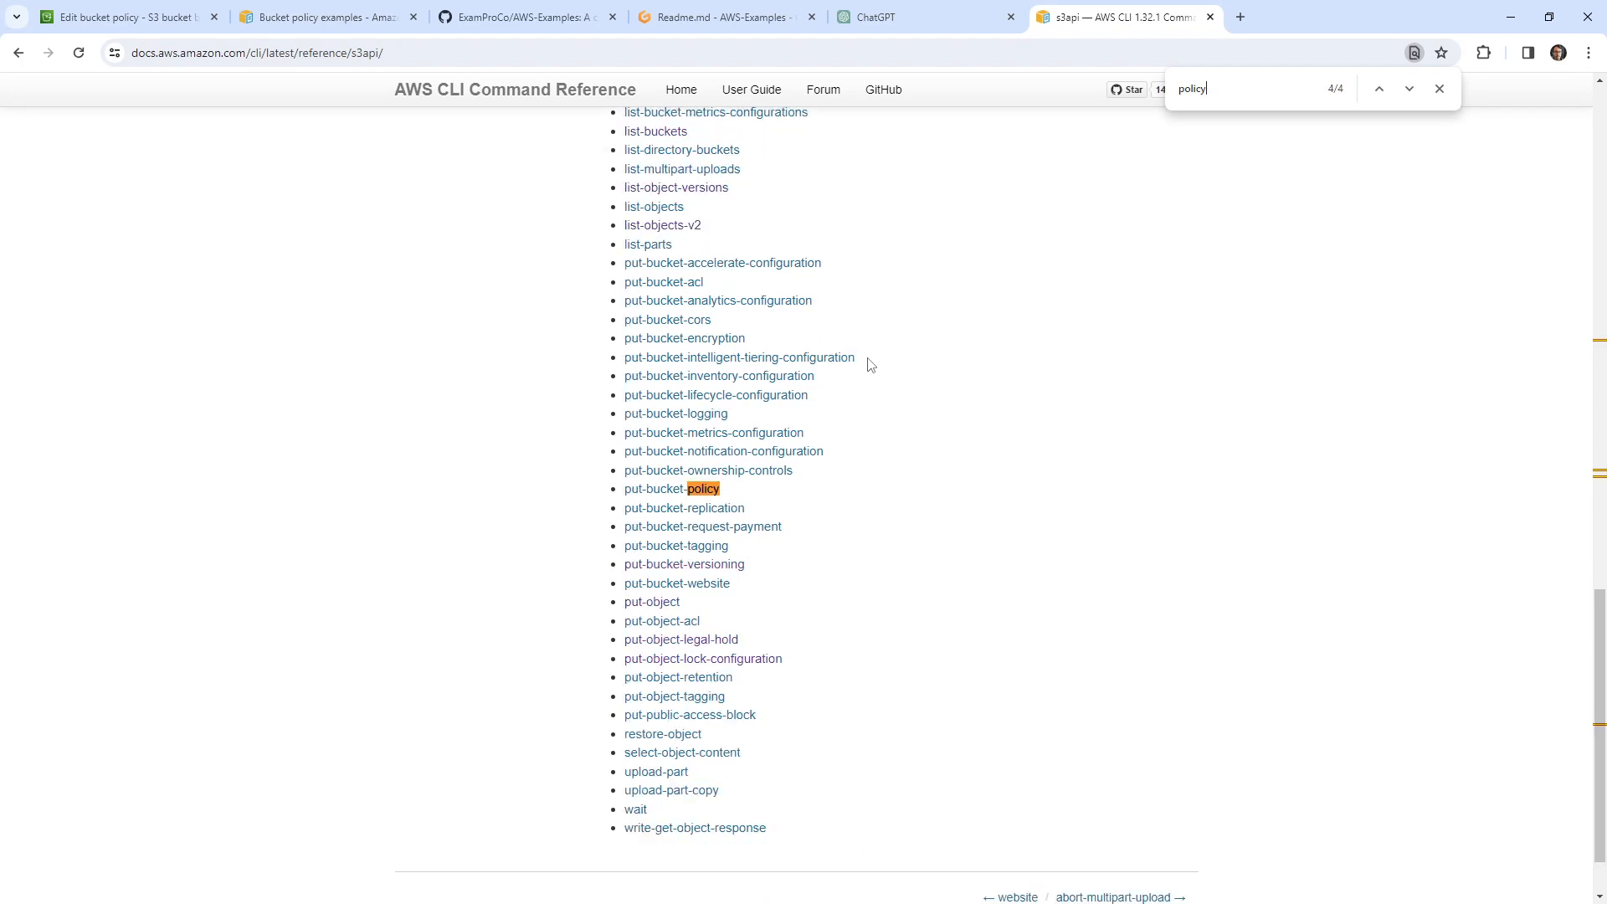
click(674, 492)
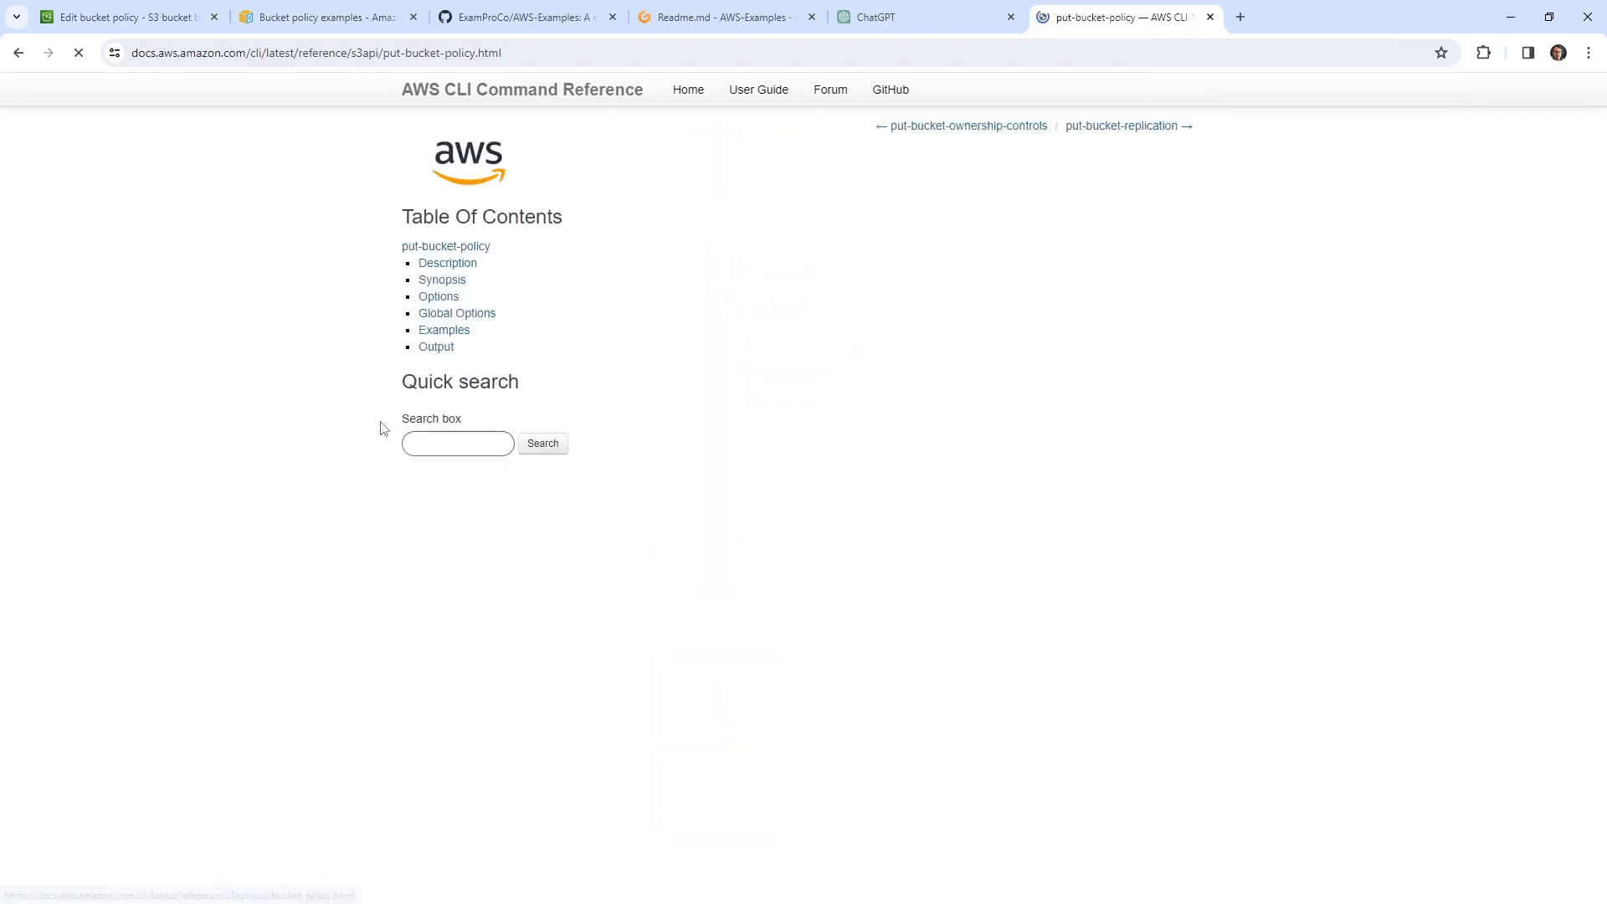
click(446, 332)
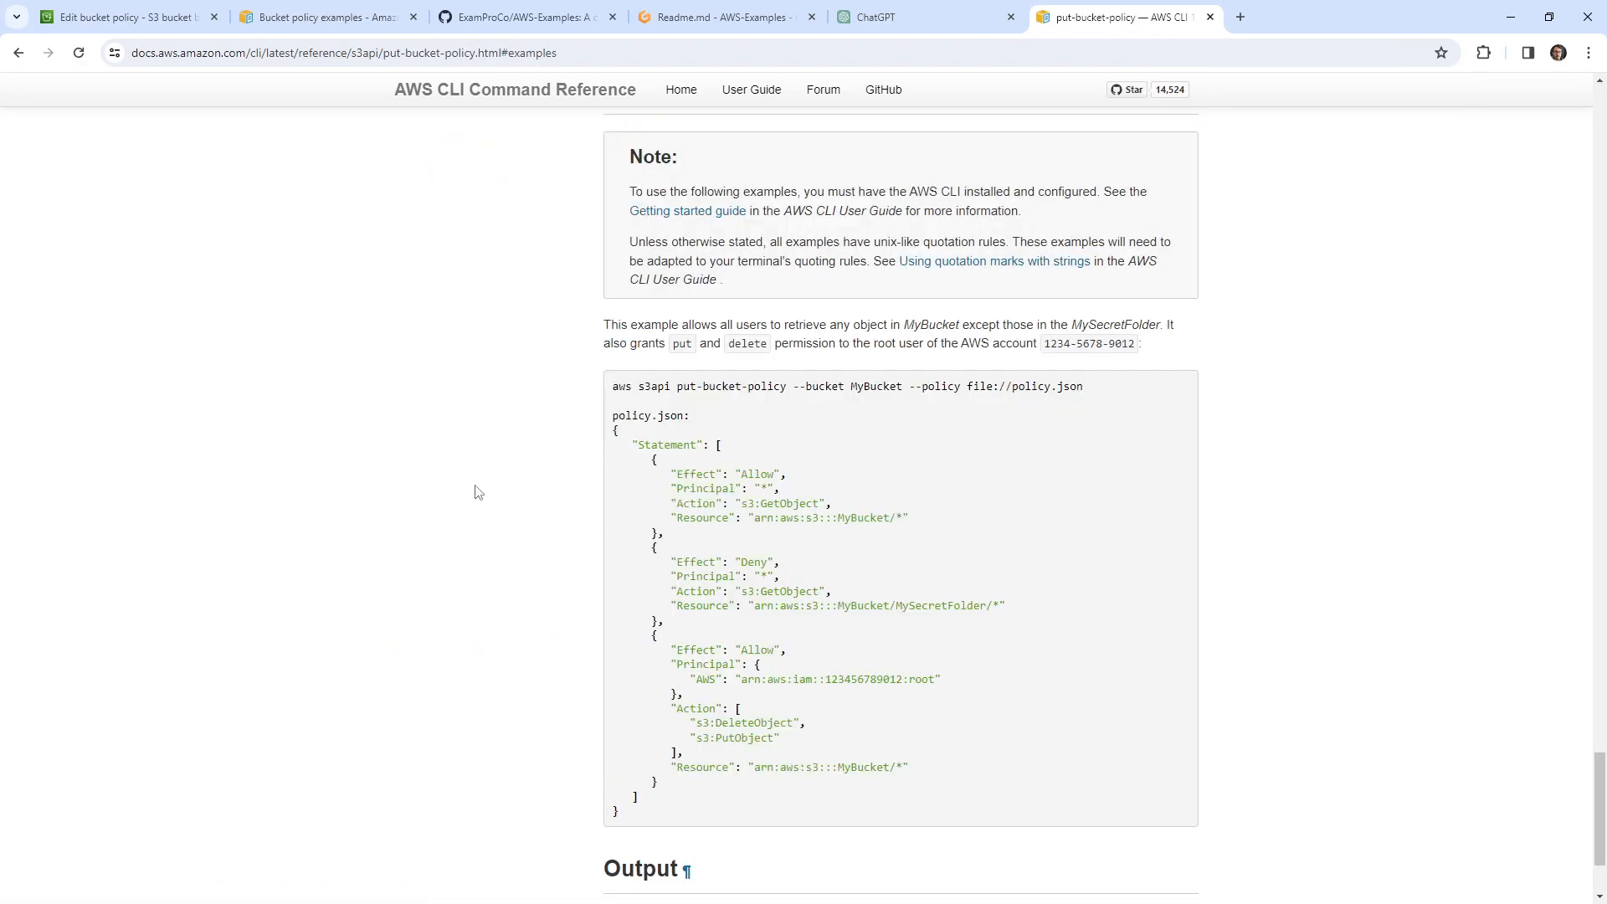
Copy the example "aws s3api put-bucket-policy" command from the reference into the Readme below the empty "##" heading
drag(1085, 386, 614, 386)
key(ctrl+c)
click(695, 17)
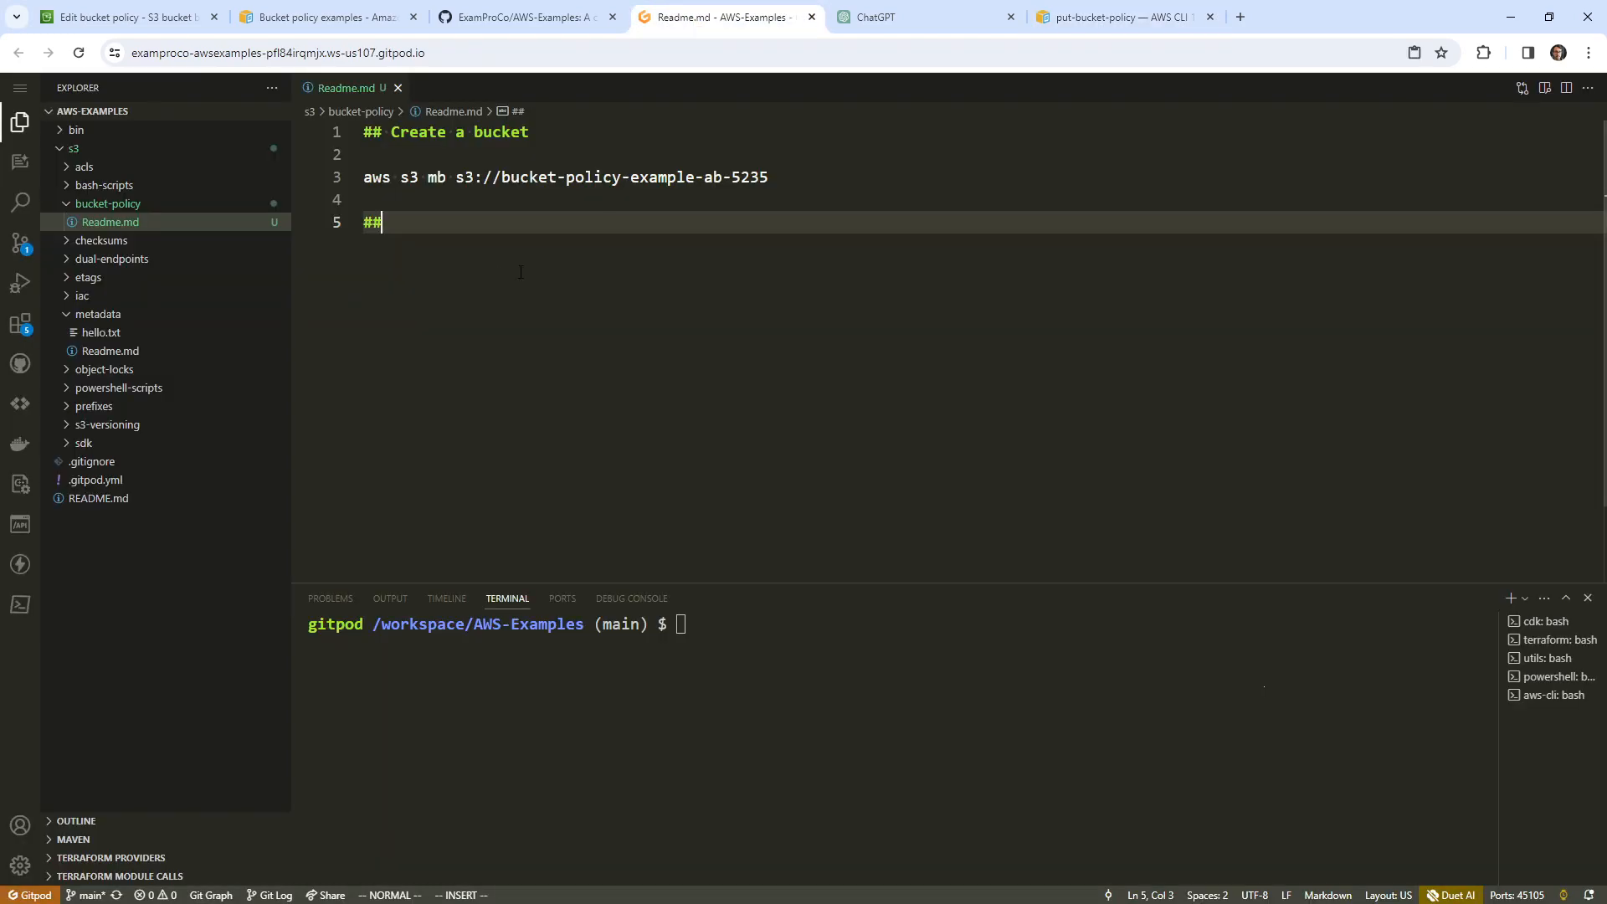
key(Return)
key(Return)
key(ctrl+v)
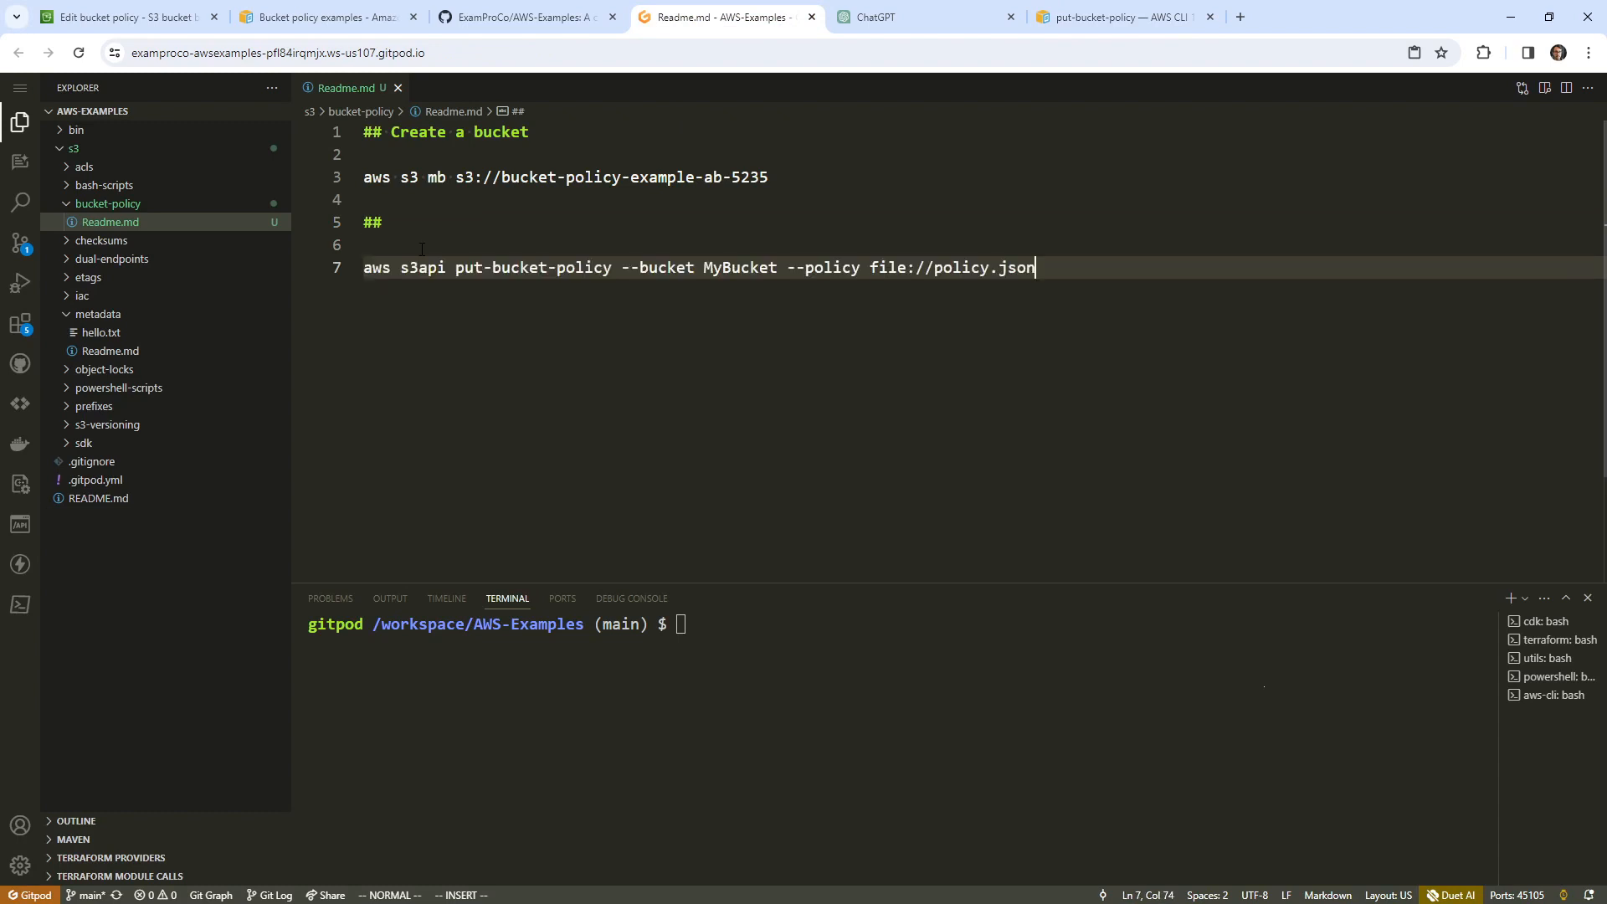
Try to replace MyBucket in the put-bucket-policy command with the copied bucket name, and undo the paste
click(566, 245)
click(508, 268)
drag(769, 176, 503, 176)
key(ctrl+c)
triple_click(730, 268)
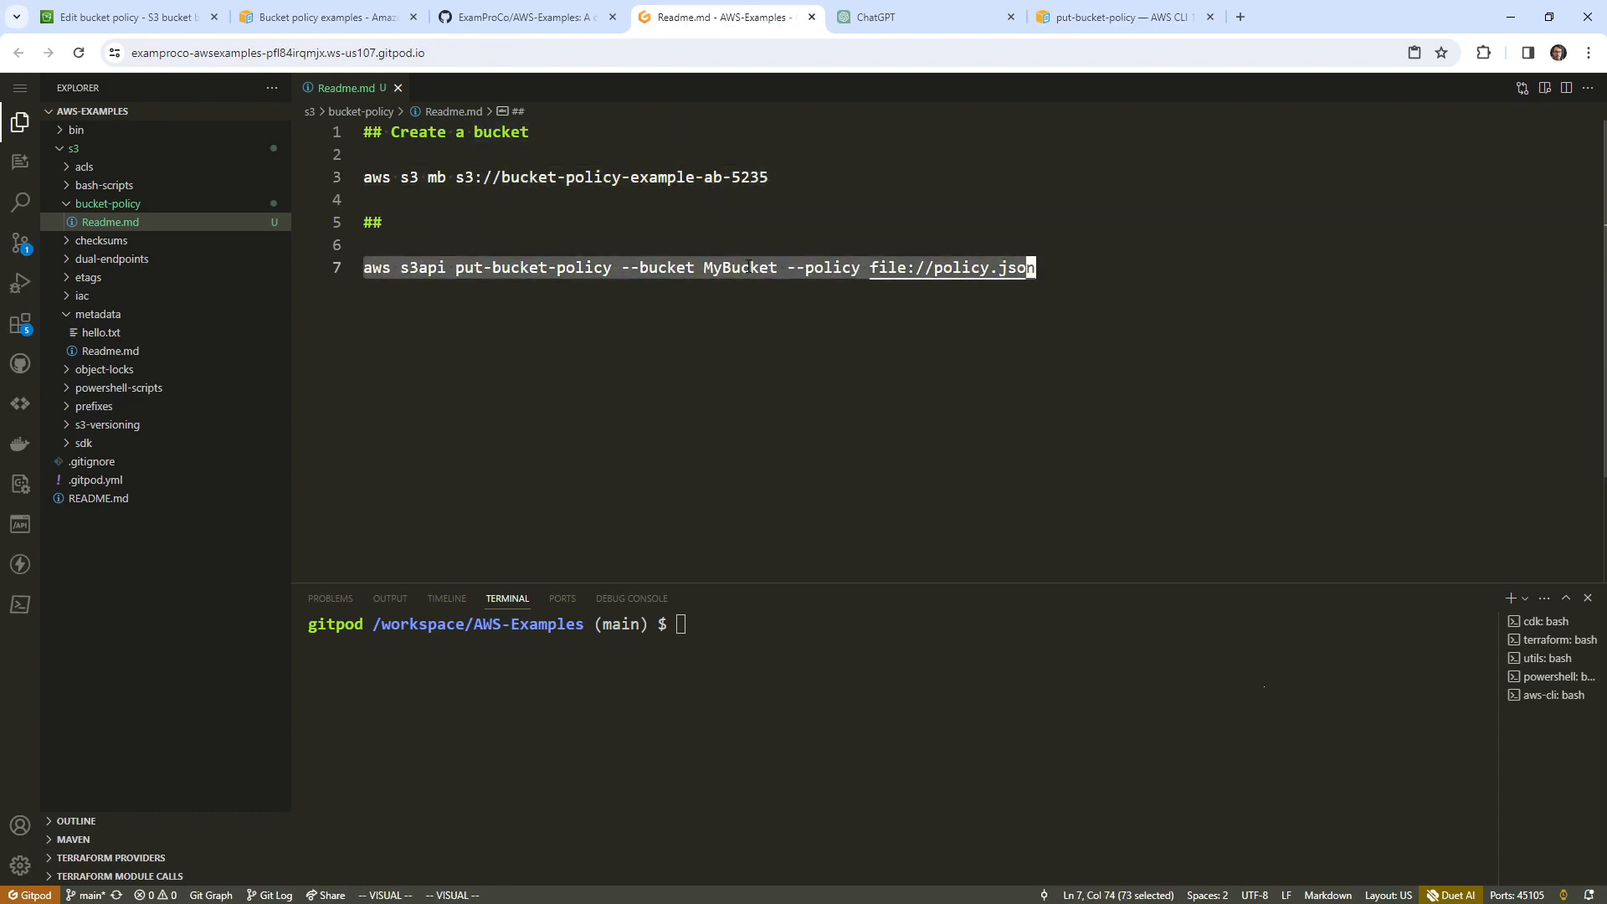
double_click(728, 268)
right_click(727, 270)
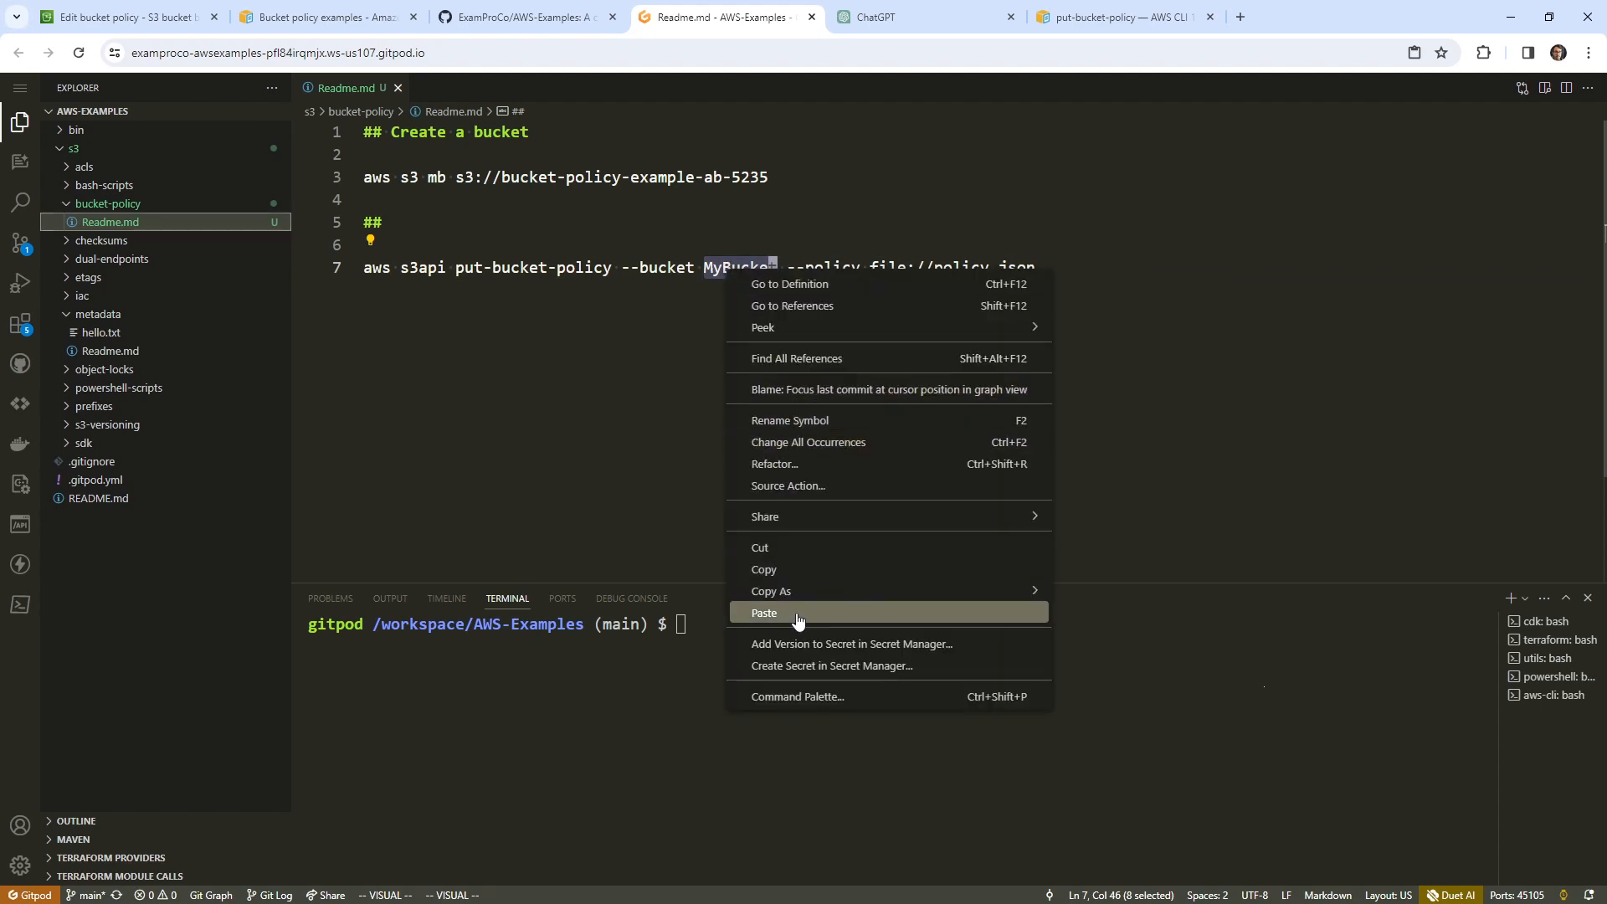
click(767, 612)
key(ctrl+z)
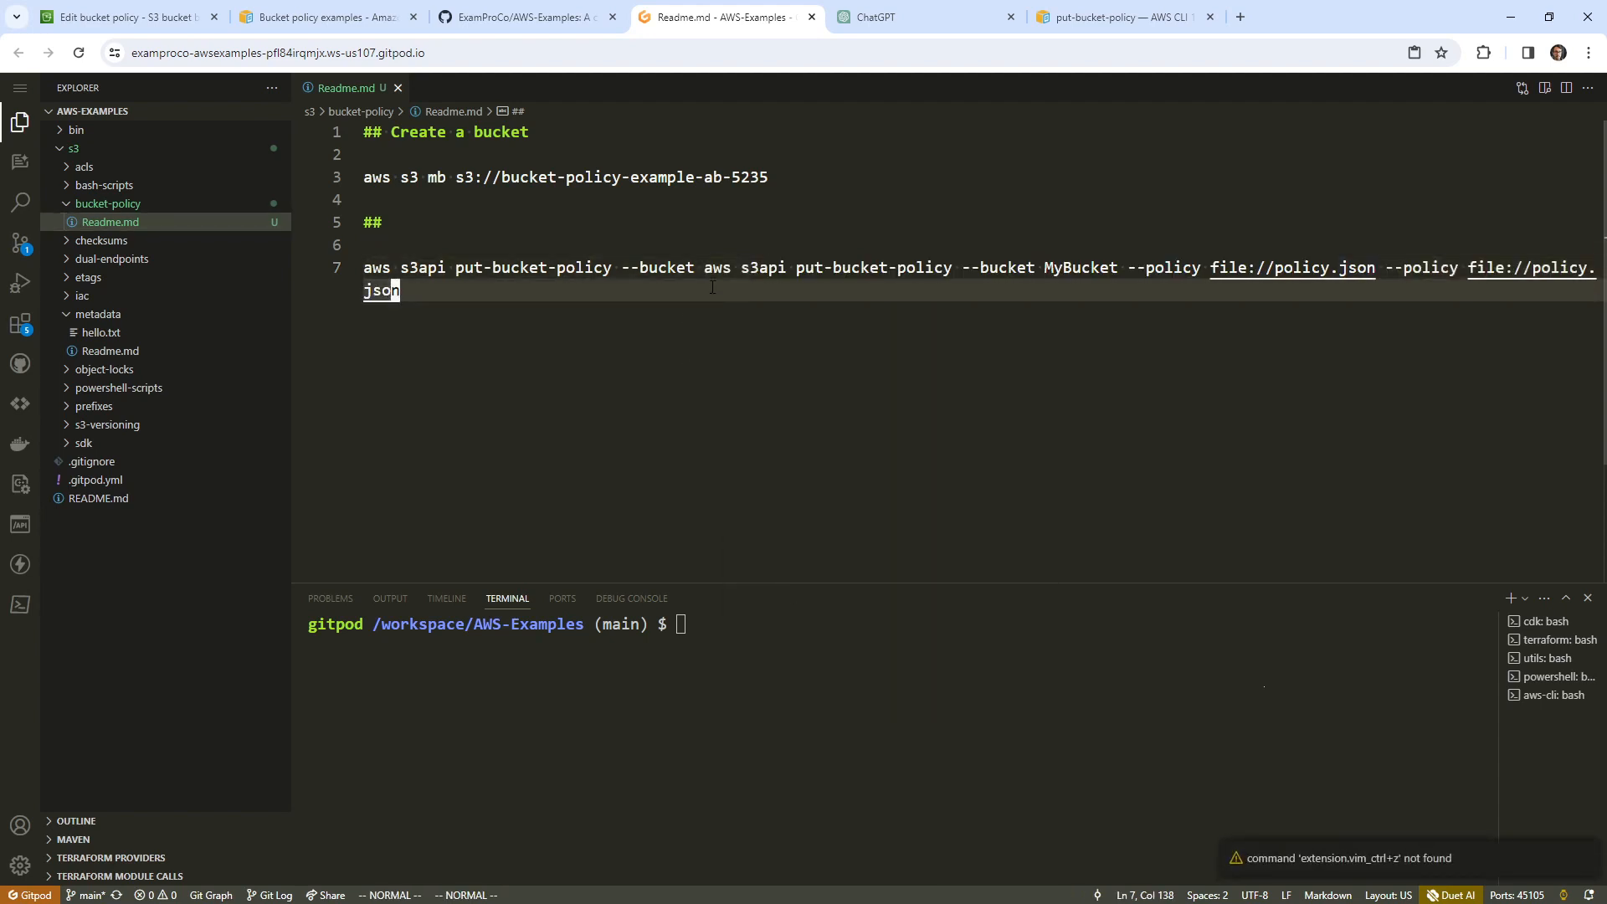
key(u)
click(1122, 16)
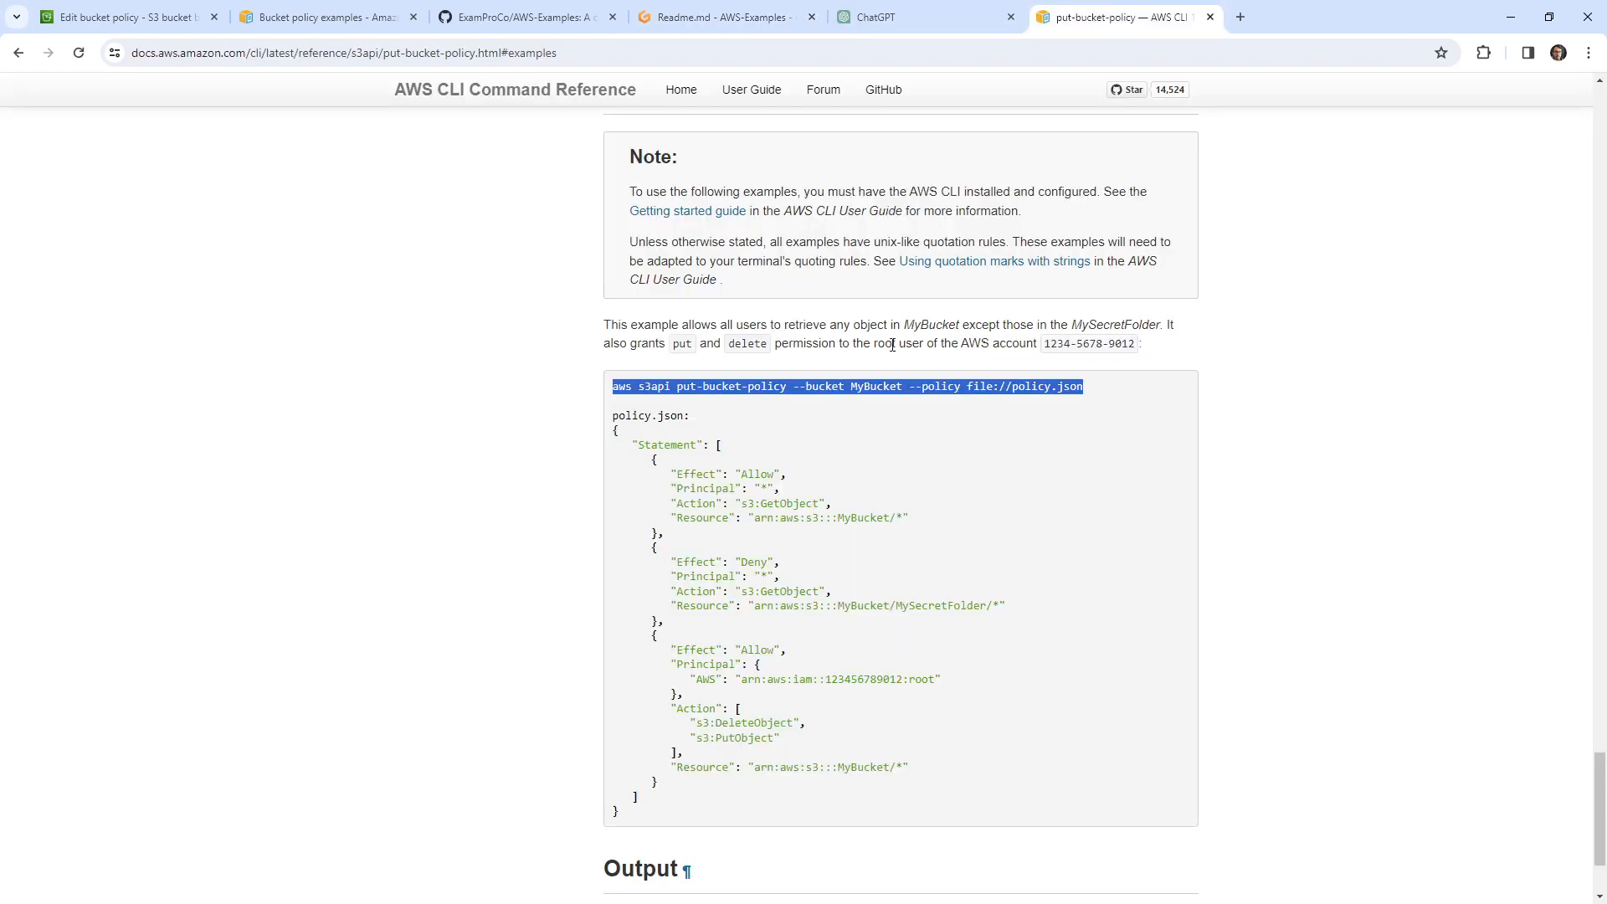
click(1010, 386)
click(704, 13)
click(385, 222)
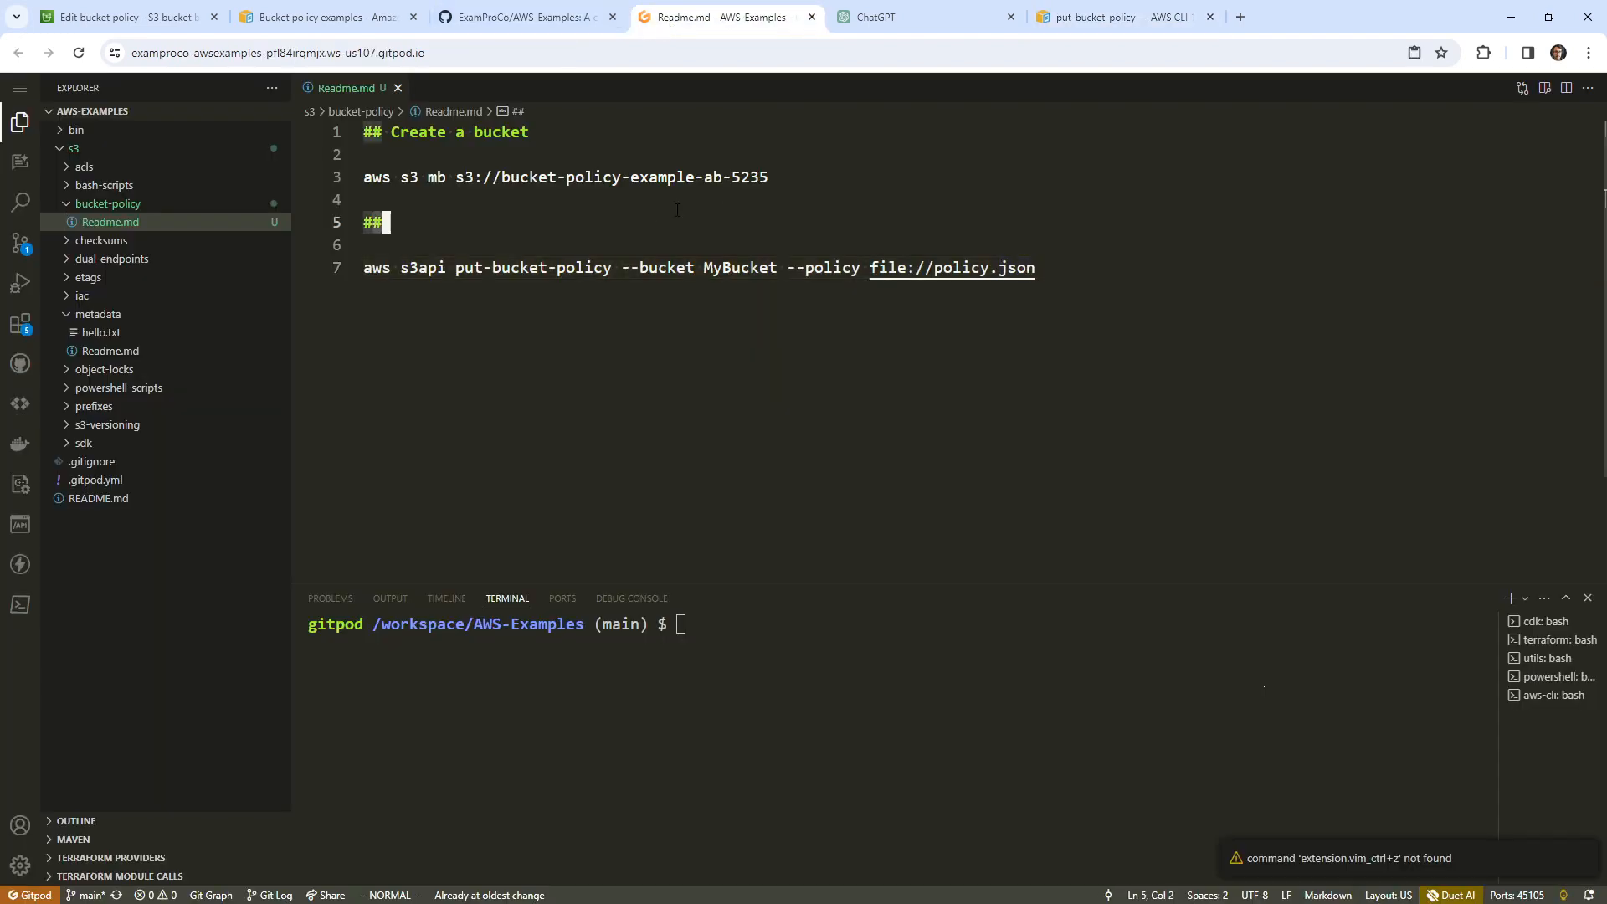
Replace MyBucket in the put-bucket-policy command with bucket-policy-example-ab-5235, copied from the bucket creation command
drag(769, 176, 503, 177)
right_click(503, 177)
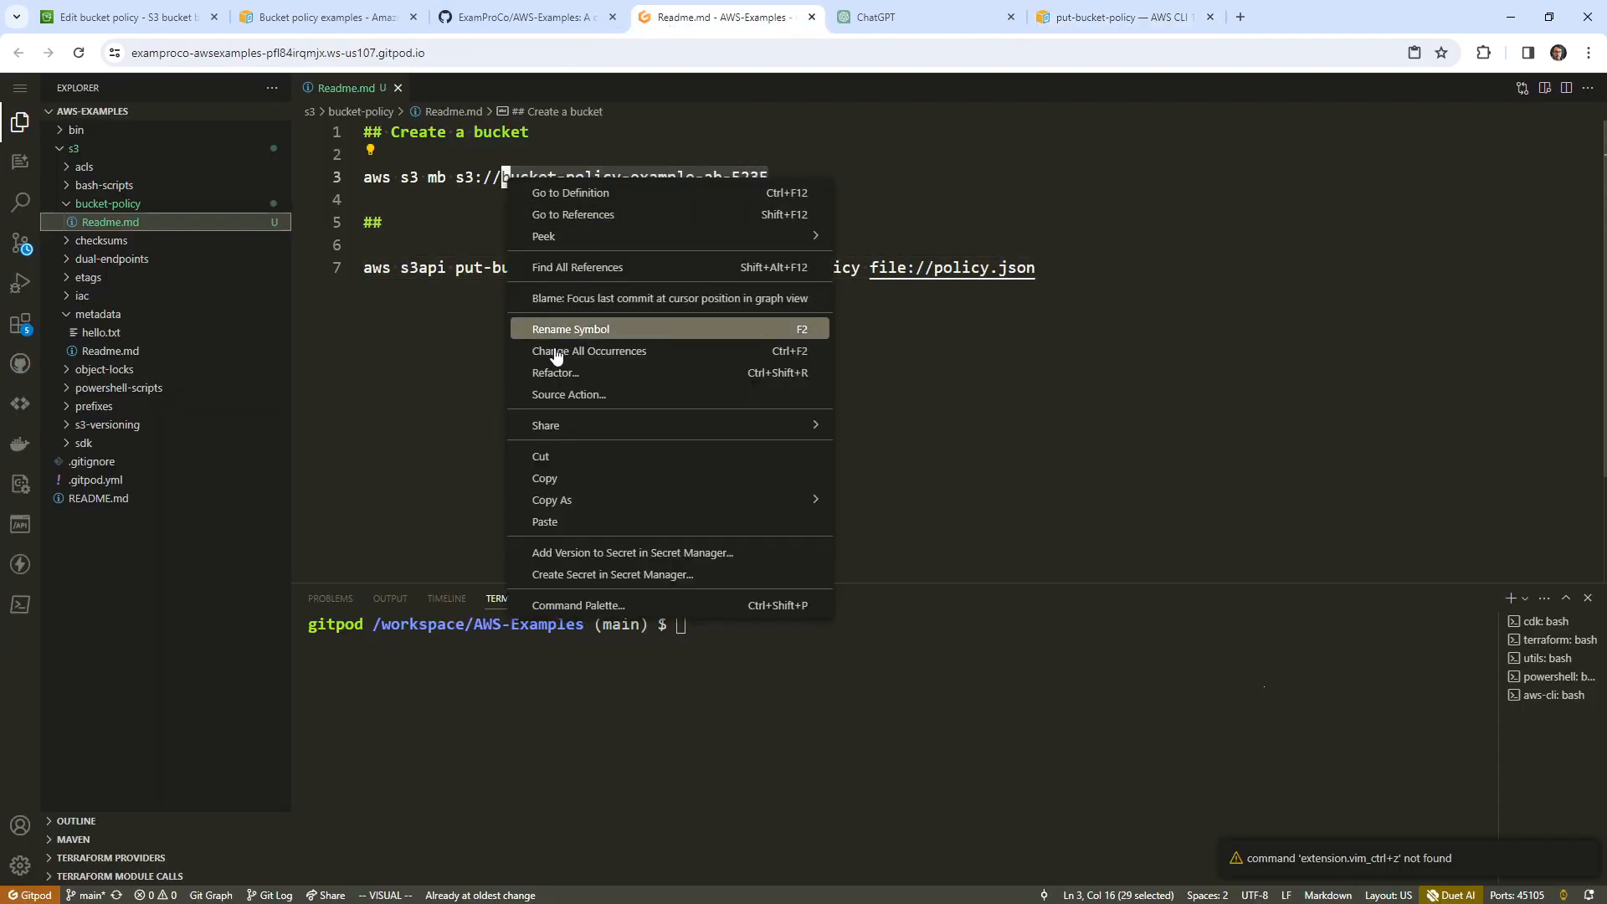
click(574, 478)
double_click(737, 267)
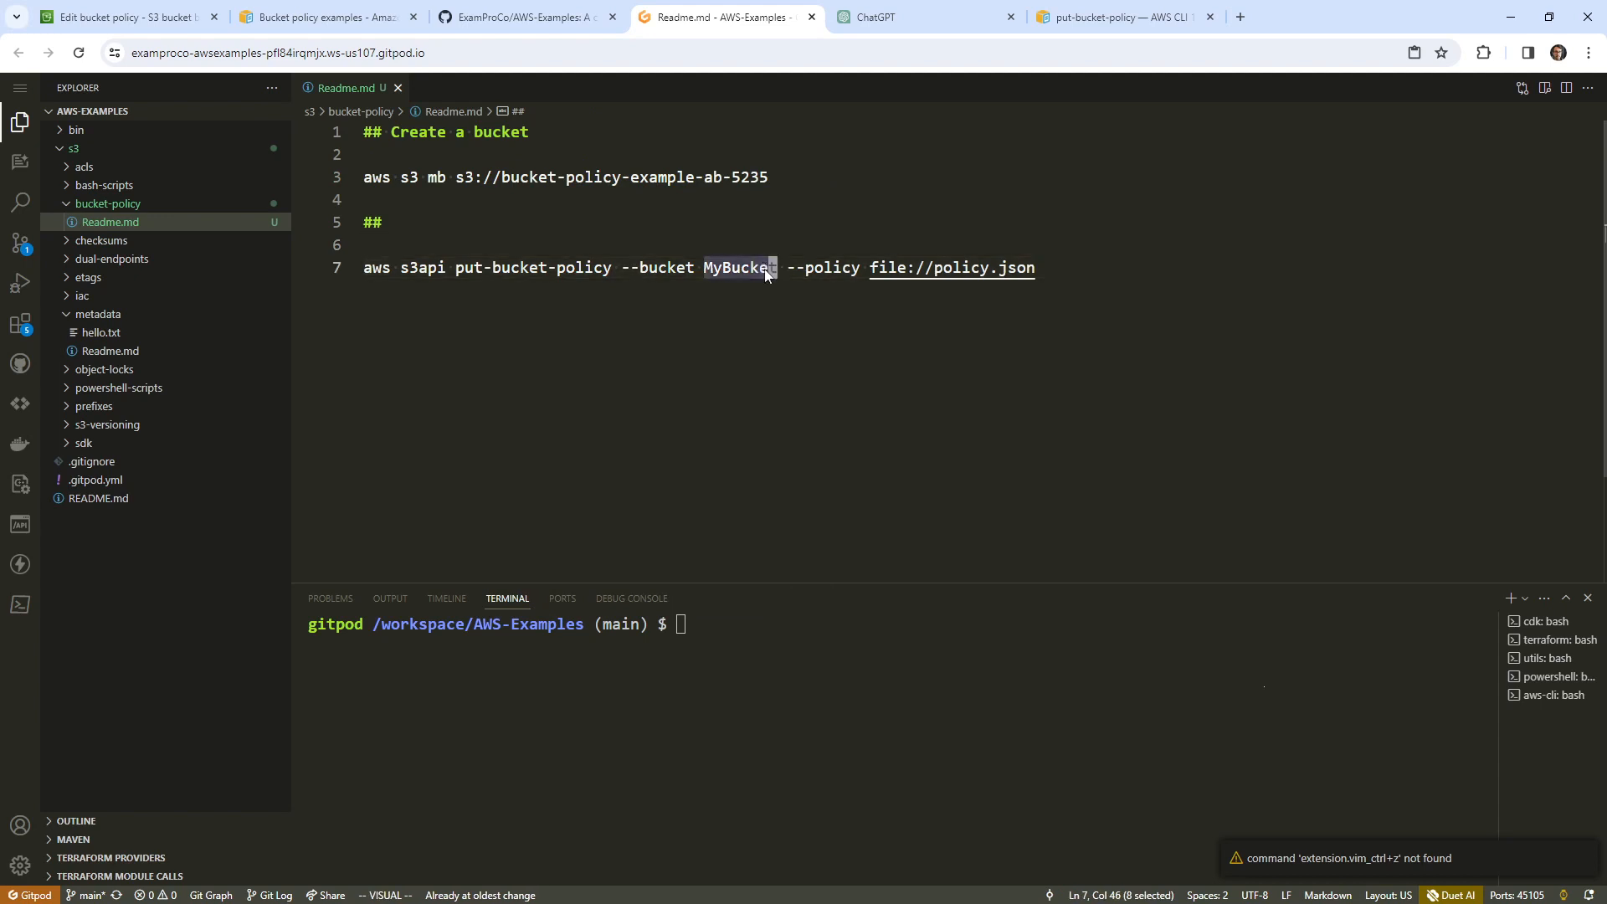
right_click(765, 268)
click(845, 614)
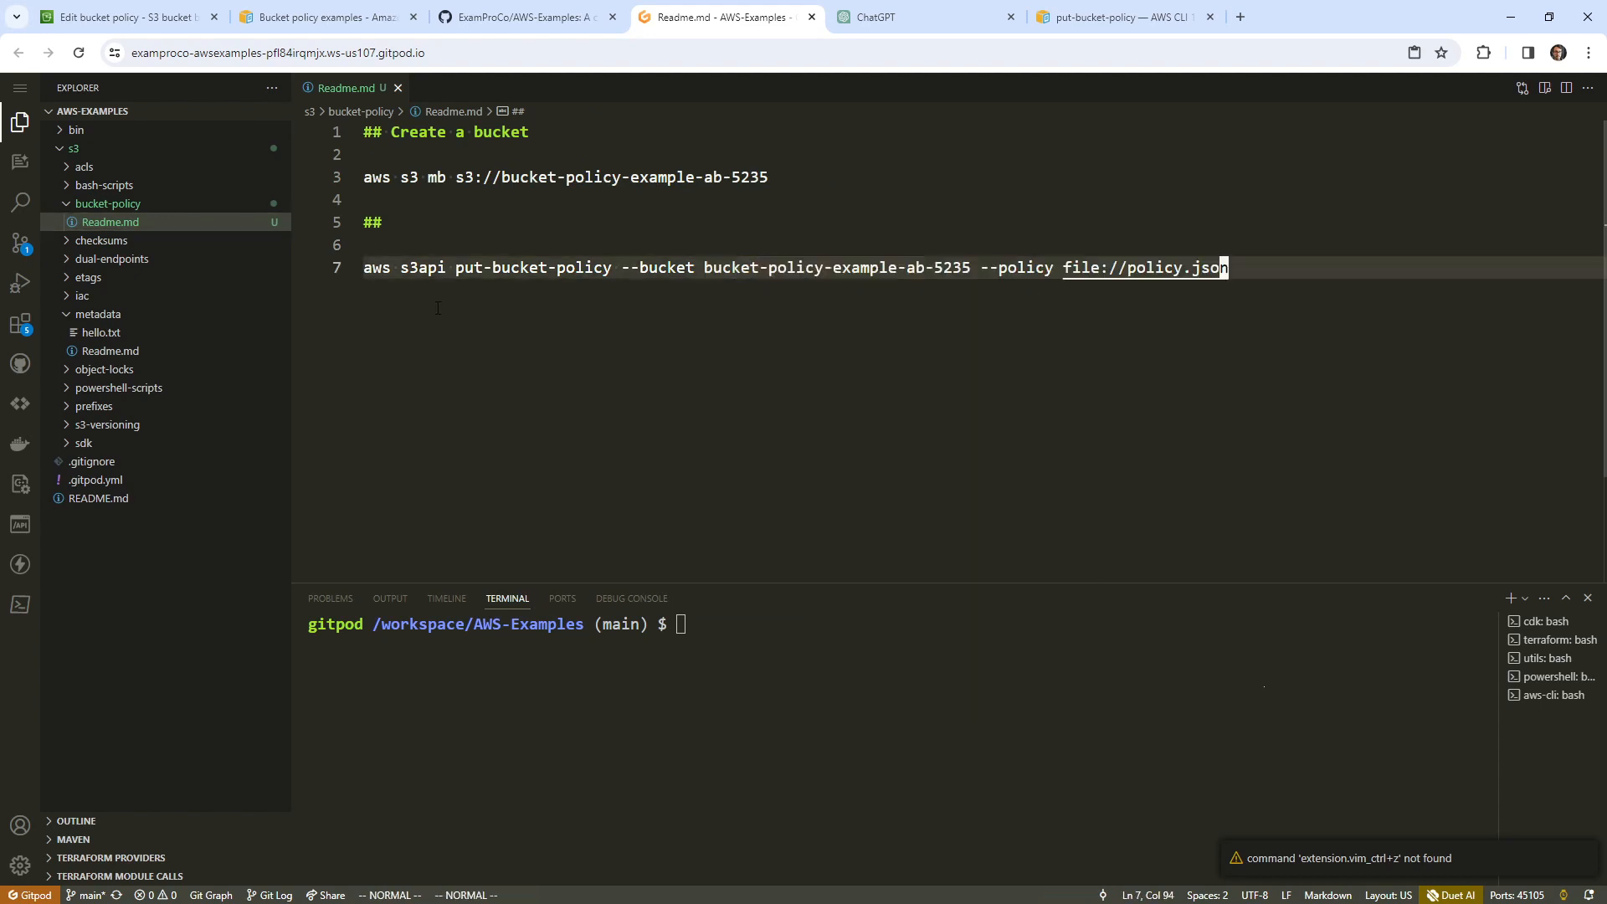
Create a new file named policy.json in the bucket-policy folder
right_click(161, 206)
click(160, 217)
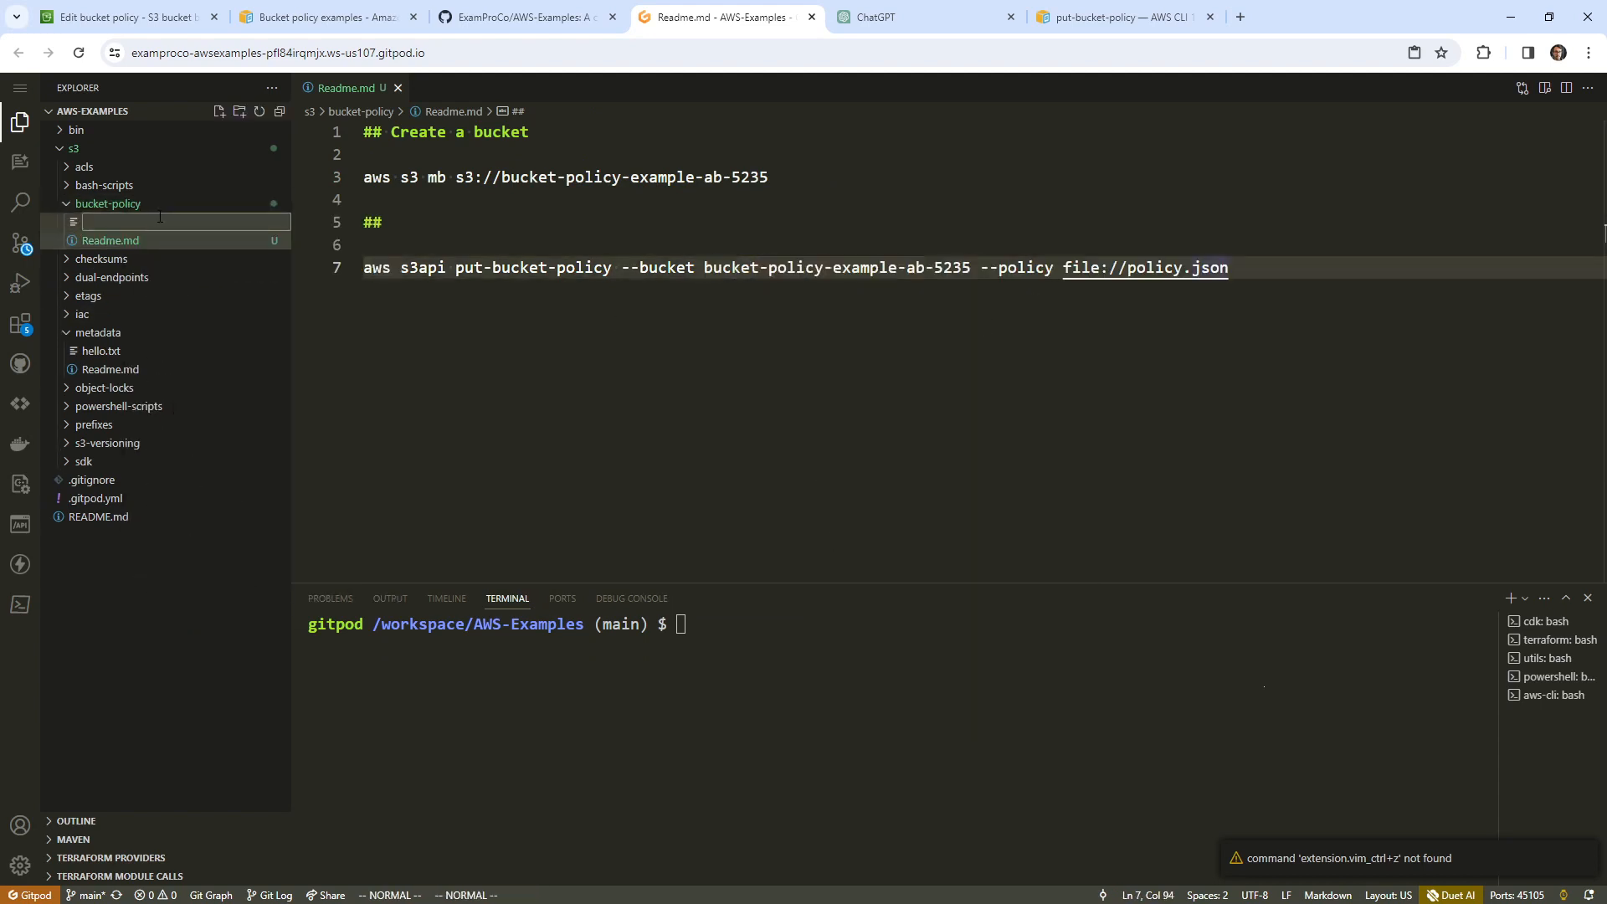
text(policy.json)
key(Return)
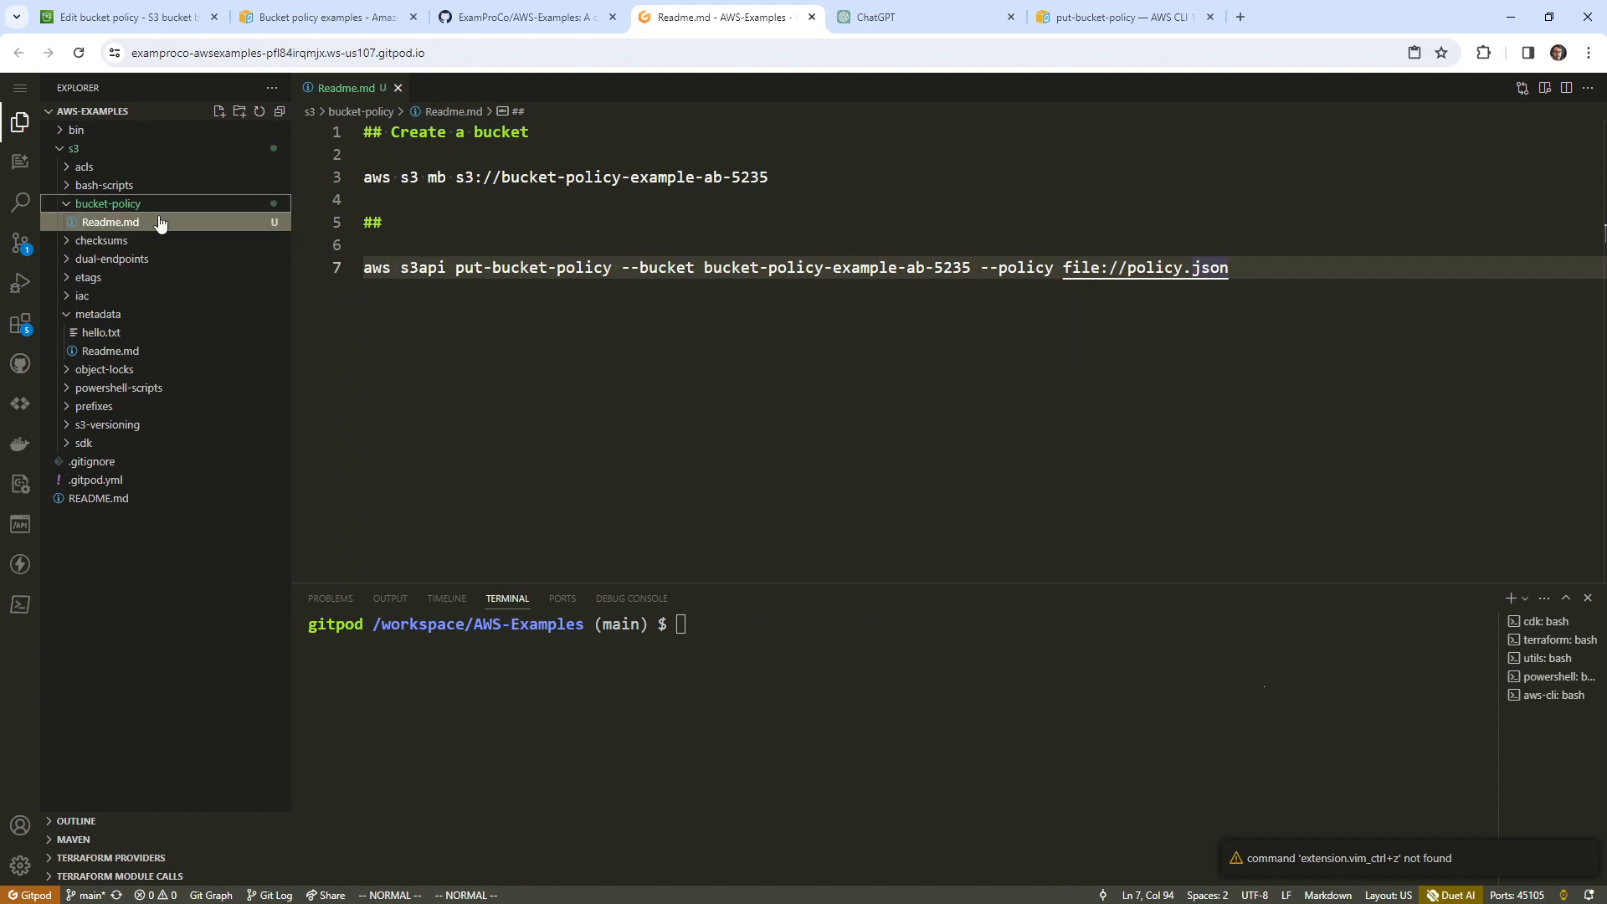
Change the terminal's working directory to s3/bucket-policy/
click(691, 689)
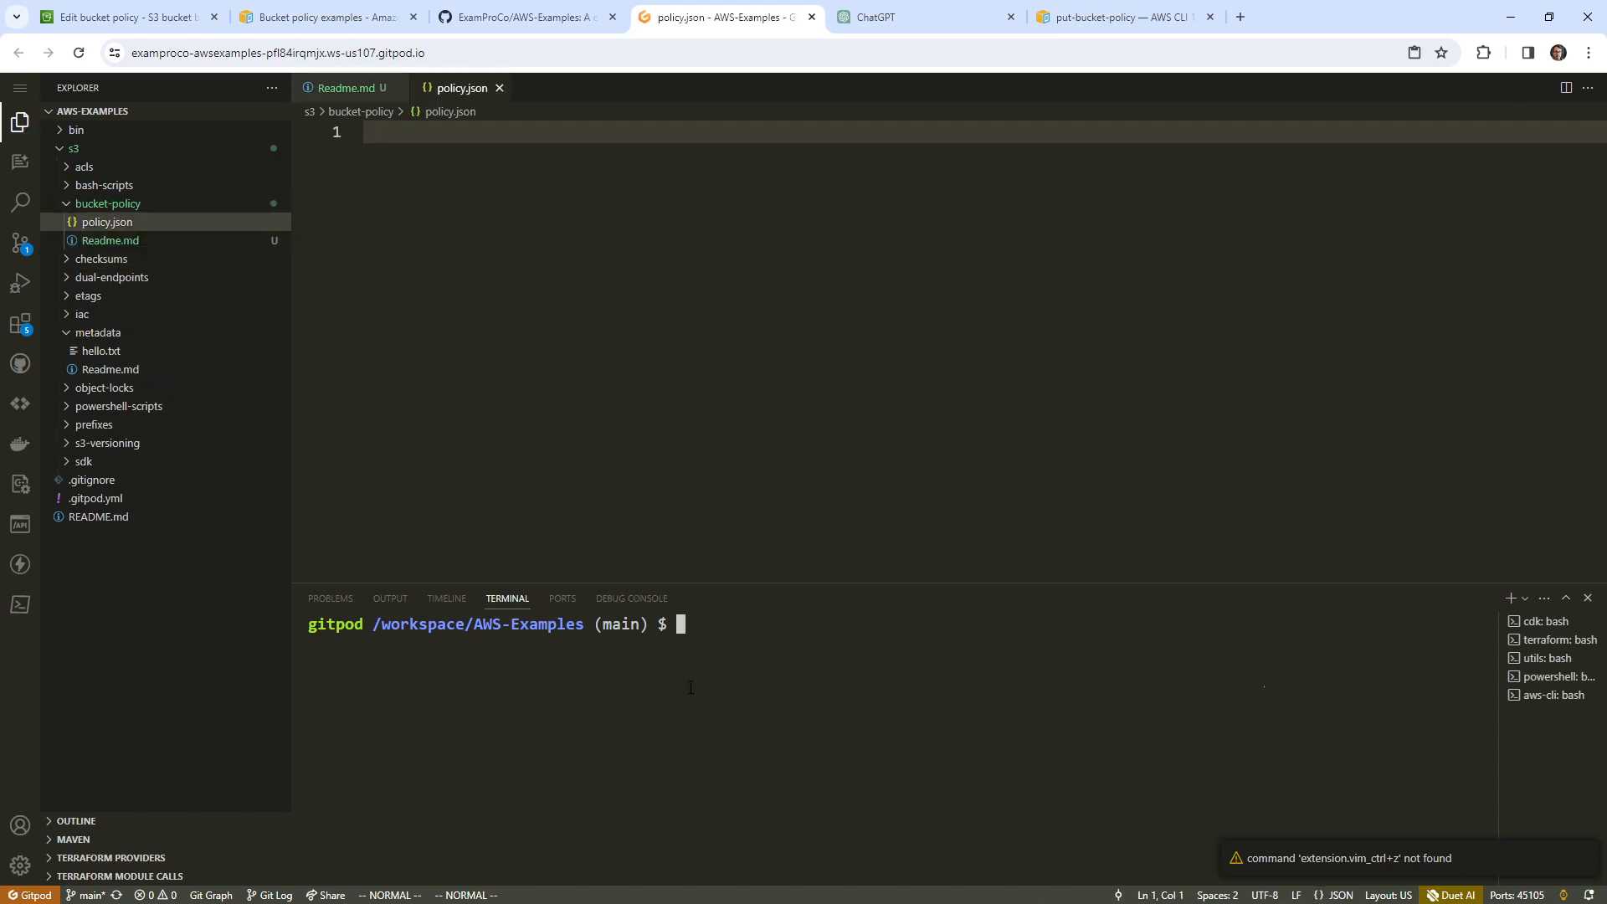
text(cd s3/ bu)
key(BackSpace)
key(BackSpace)
key(BackSpace)
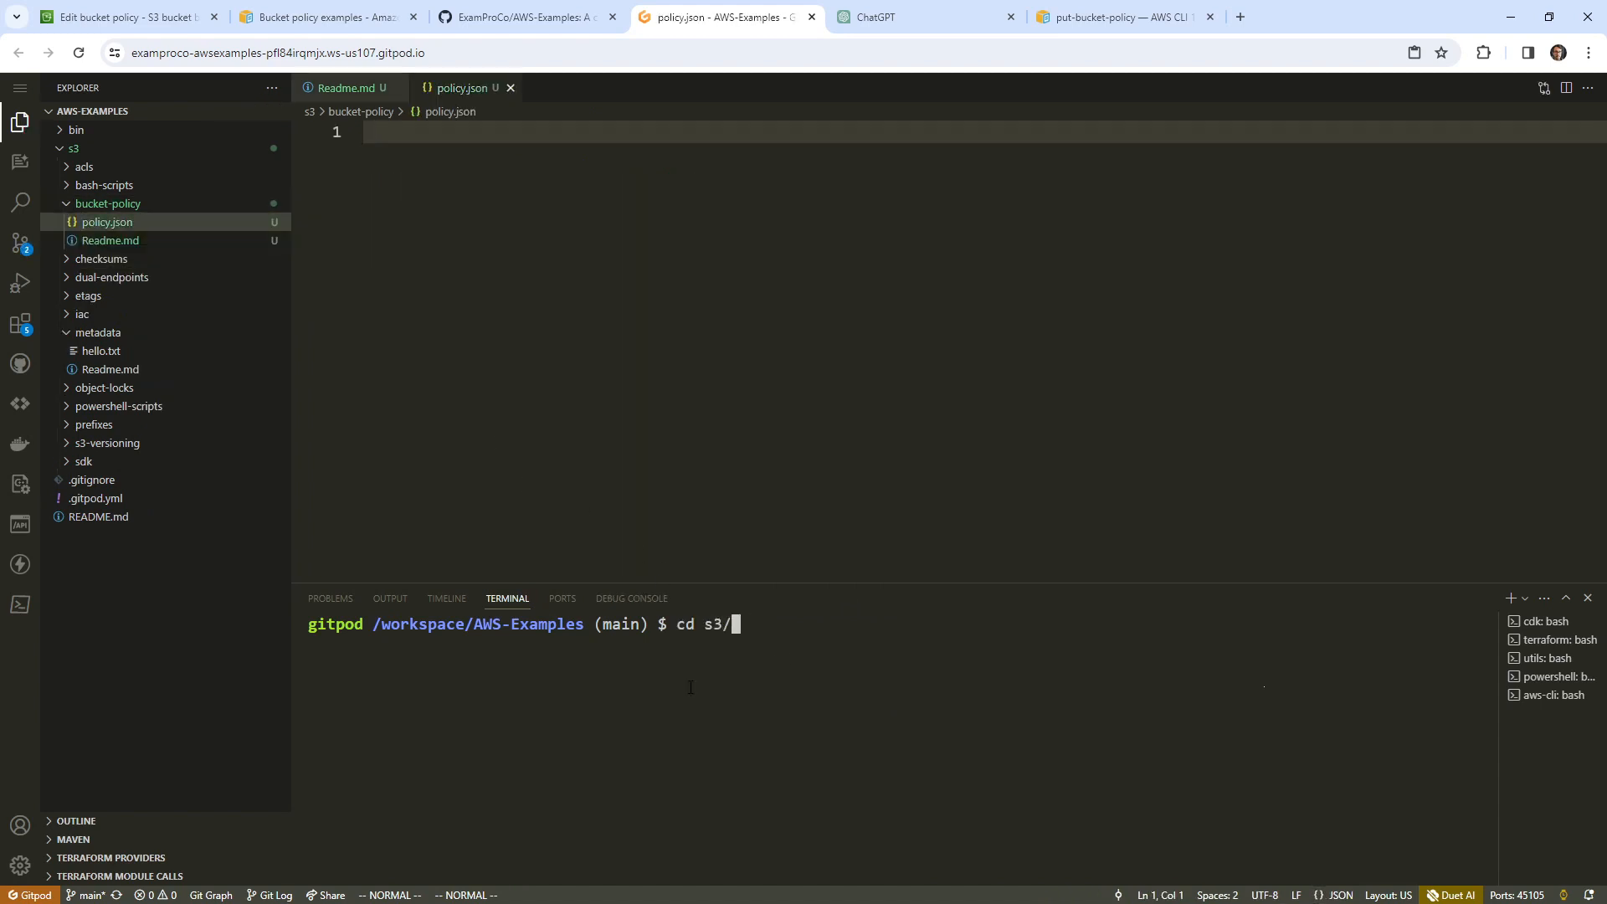
text(bu)
key(Tab)
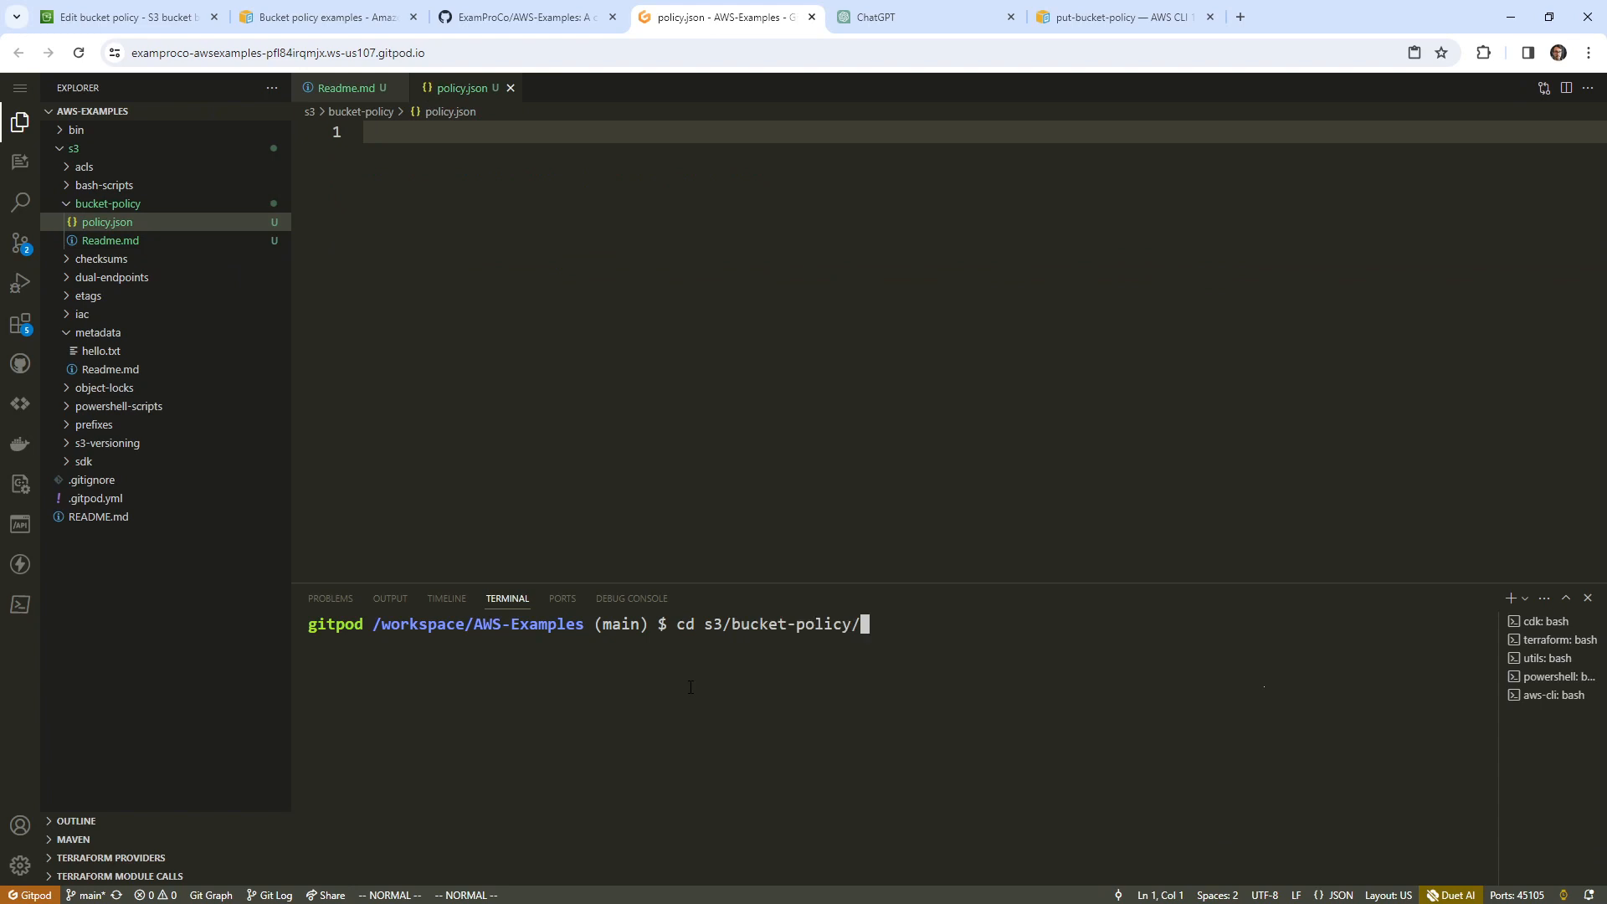
key(Return)
Check the policy file reference in the Readme's put-bucket-policy command and list the current directory's files with ls
click(342, 89)
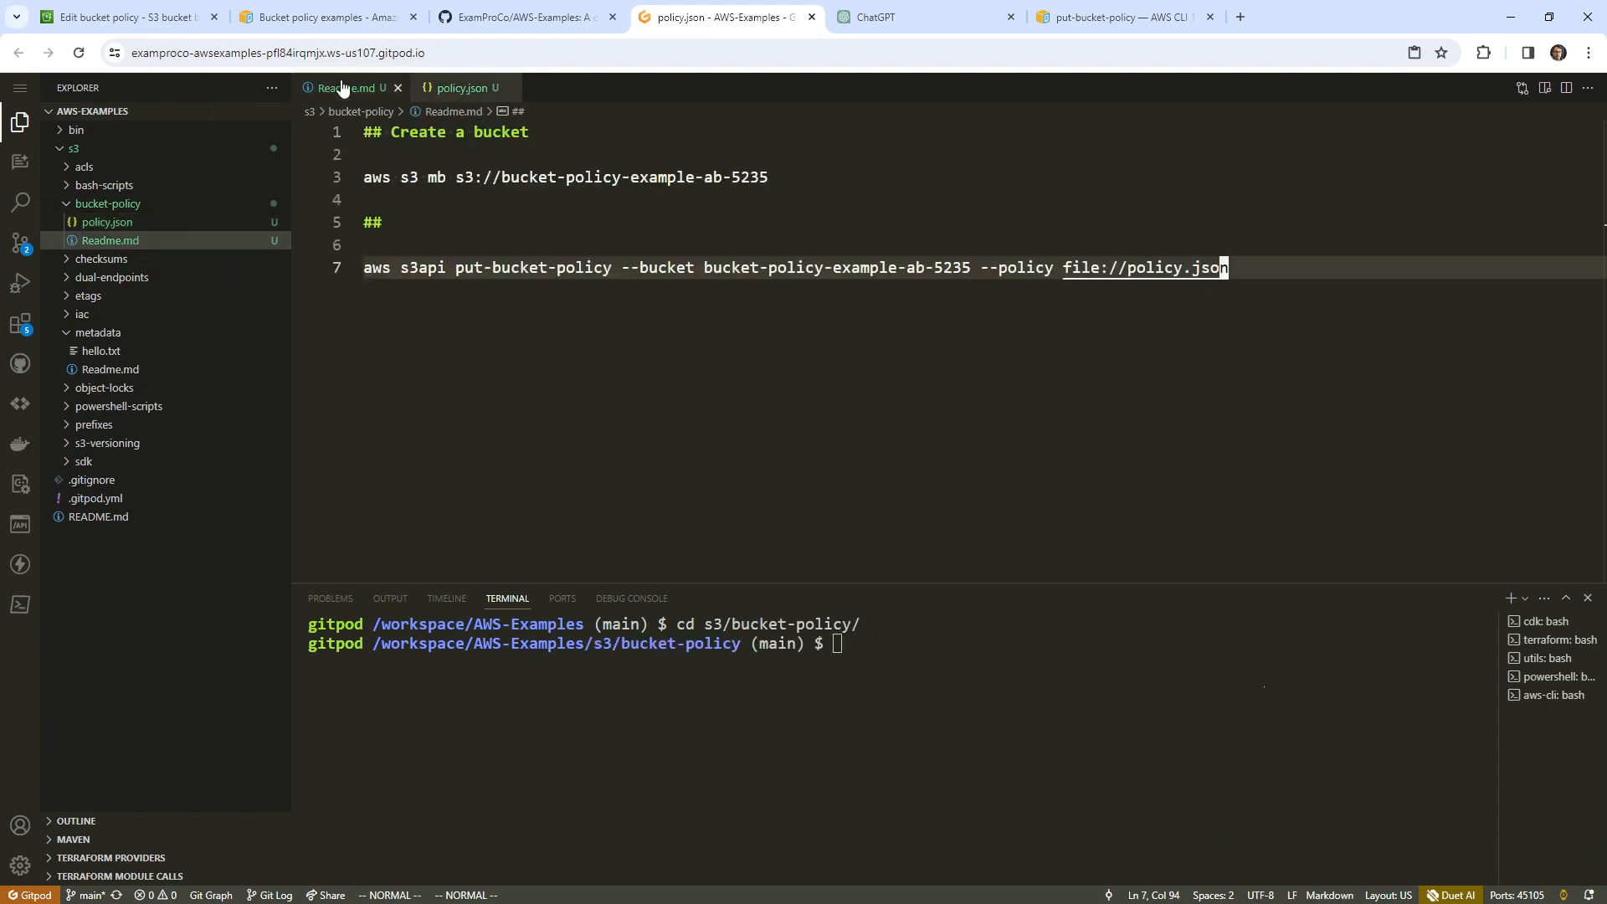
click(1130, 269)
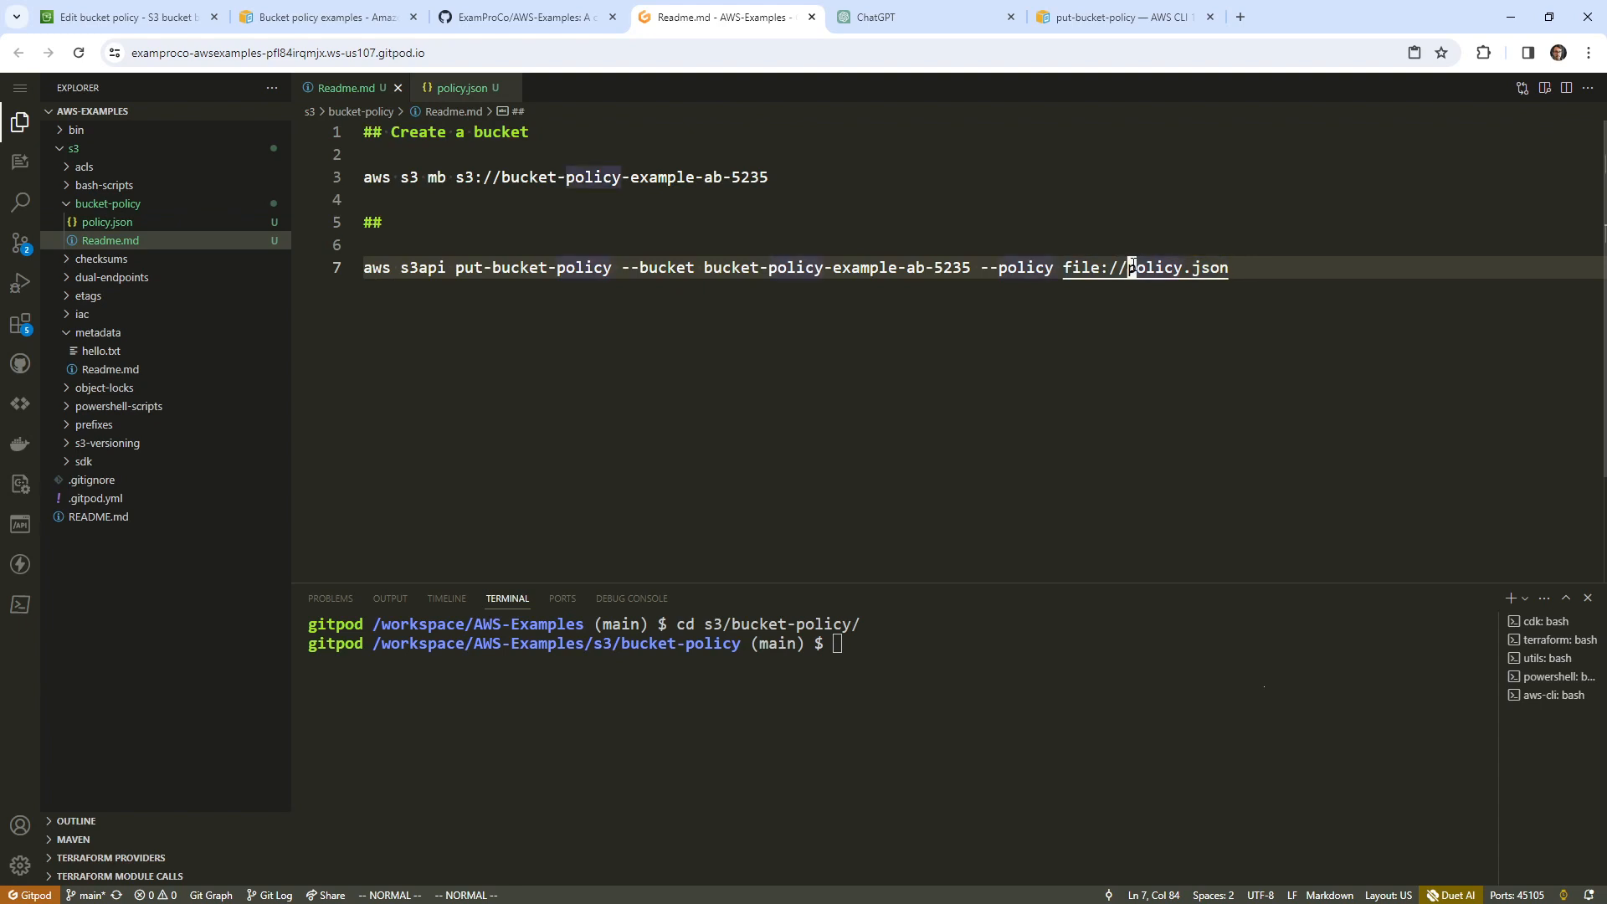
key(ctrl+grave)
text(ls)
key(Return)
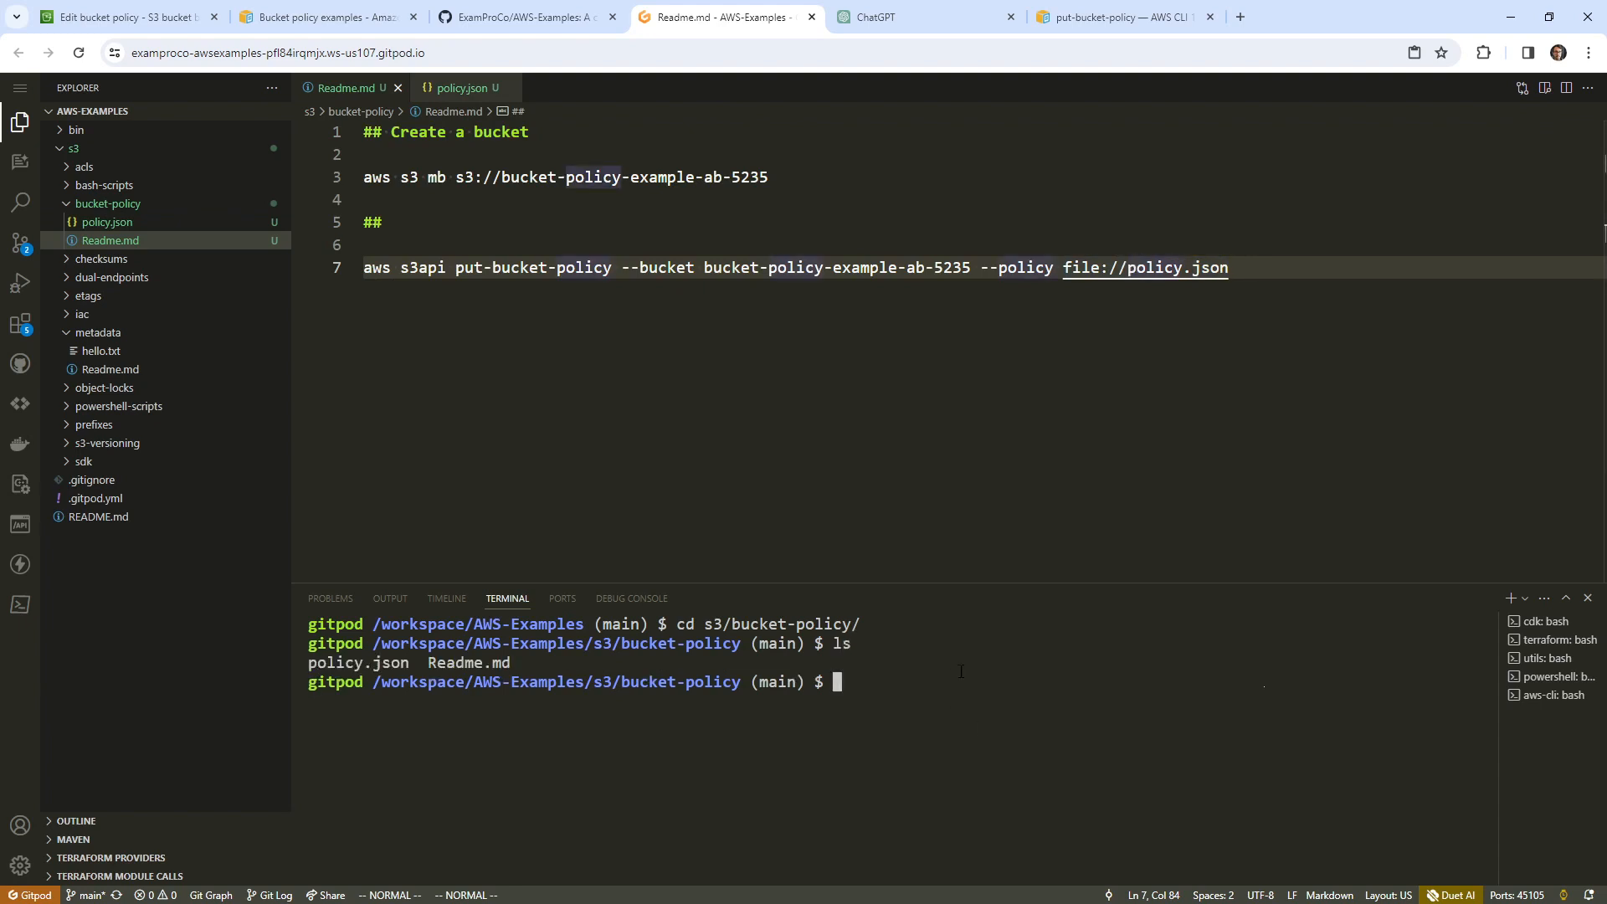
Copy the sample policy JSON from the put-bucket-policy reference into the empty policy.json file
click(762, 308)
click(167, 223)
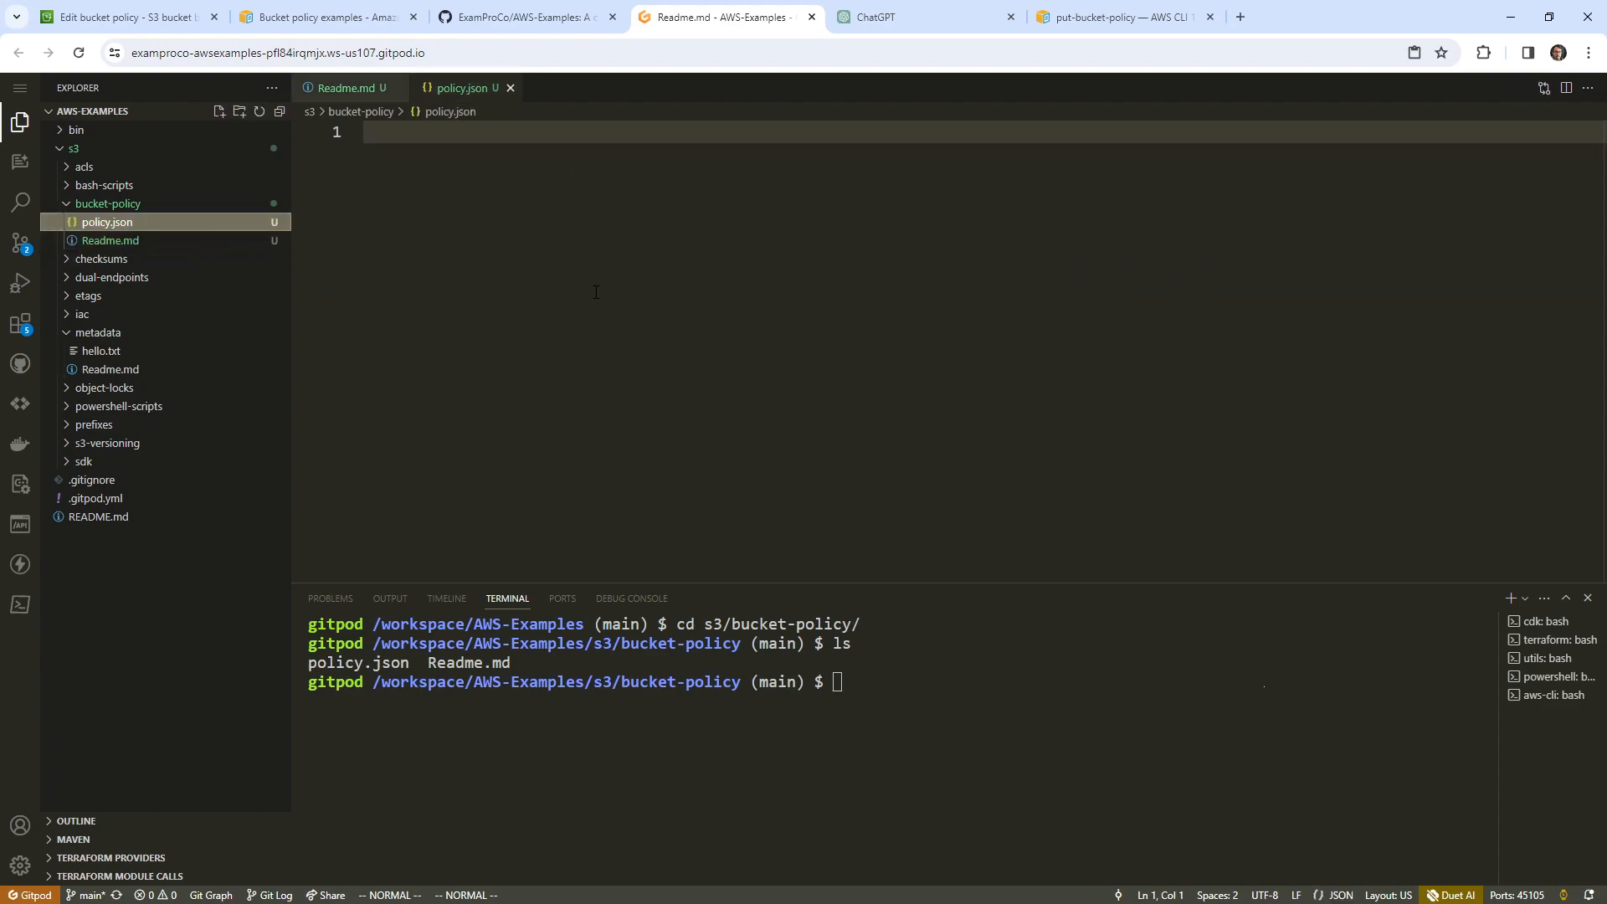
click(1063, 21)
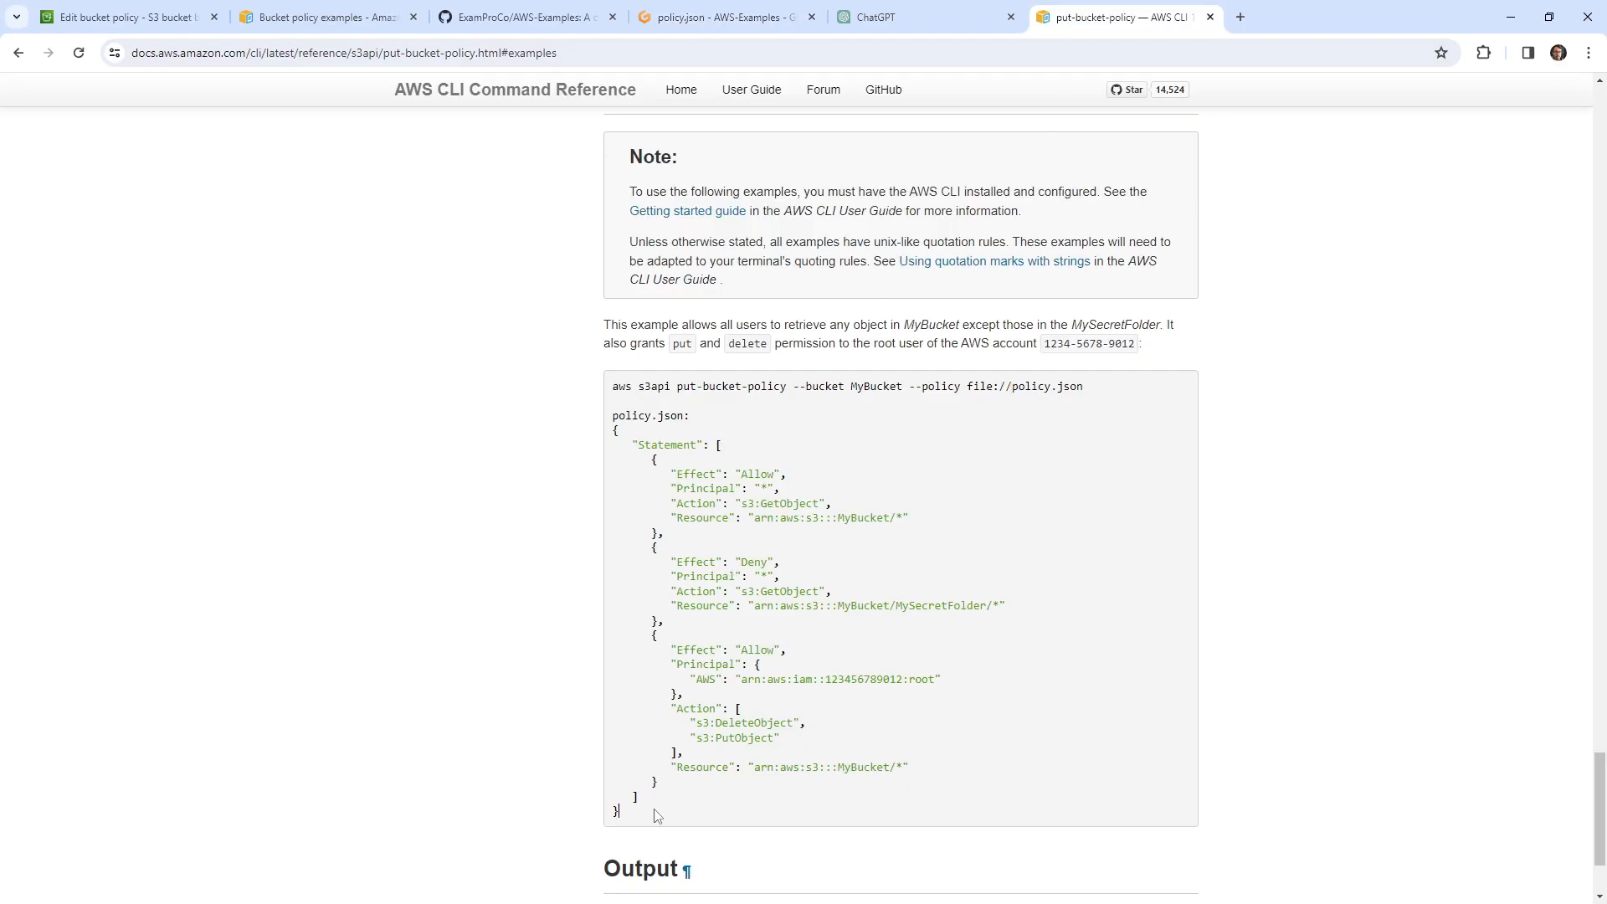
drag(645, 808, 606, 432)
click(699, 25)
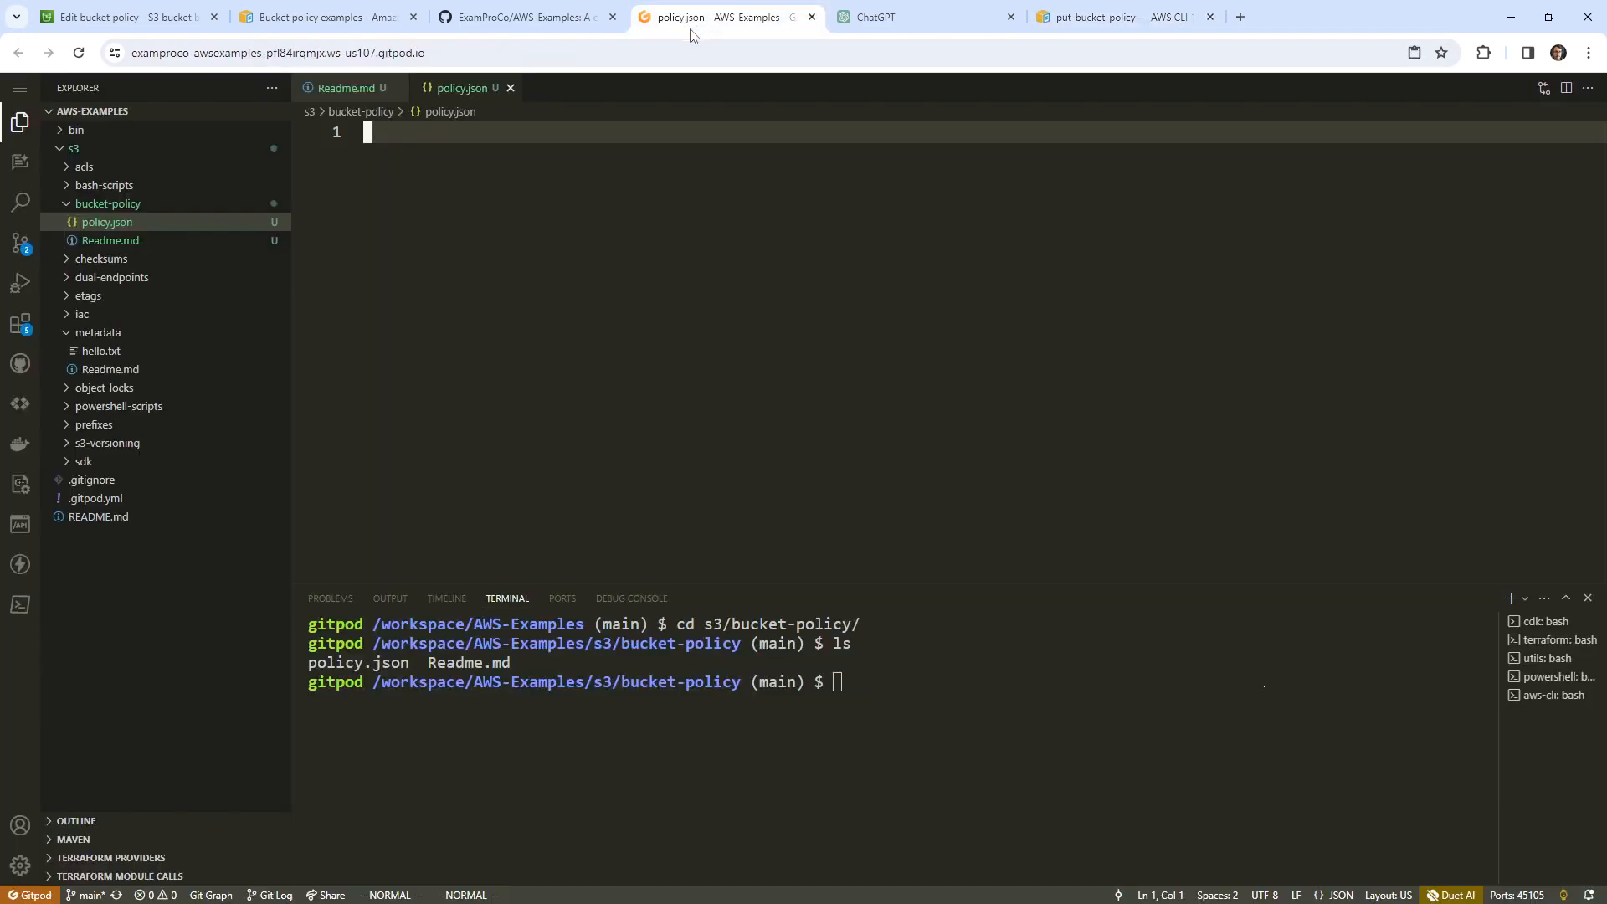
right_click(533, 208)
click(570, 475)
scroll(801, 335, up, 5)
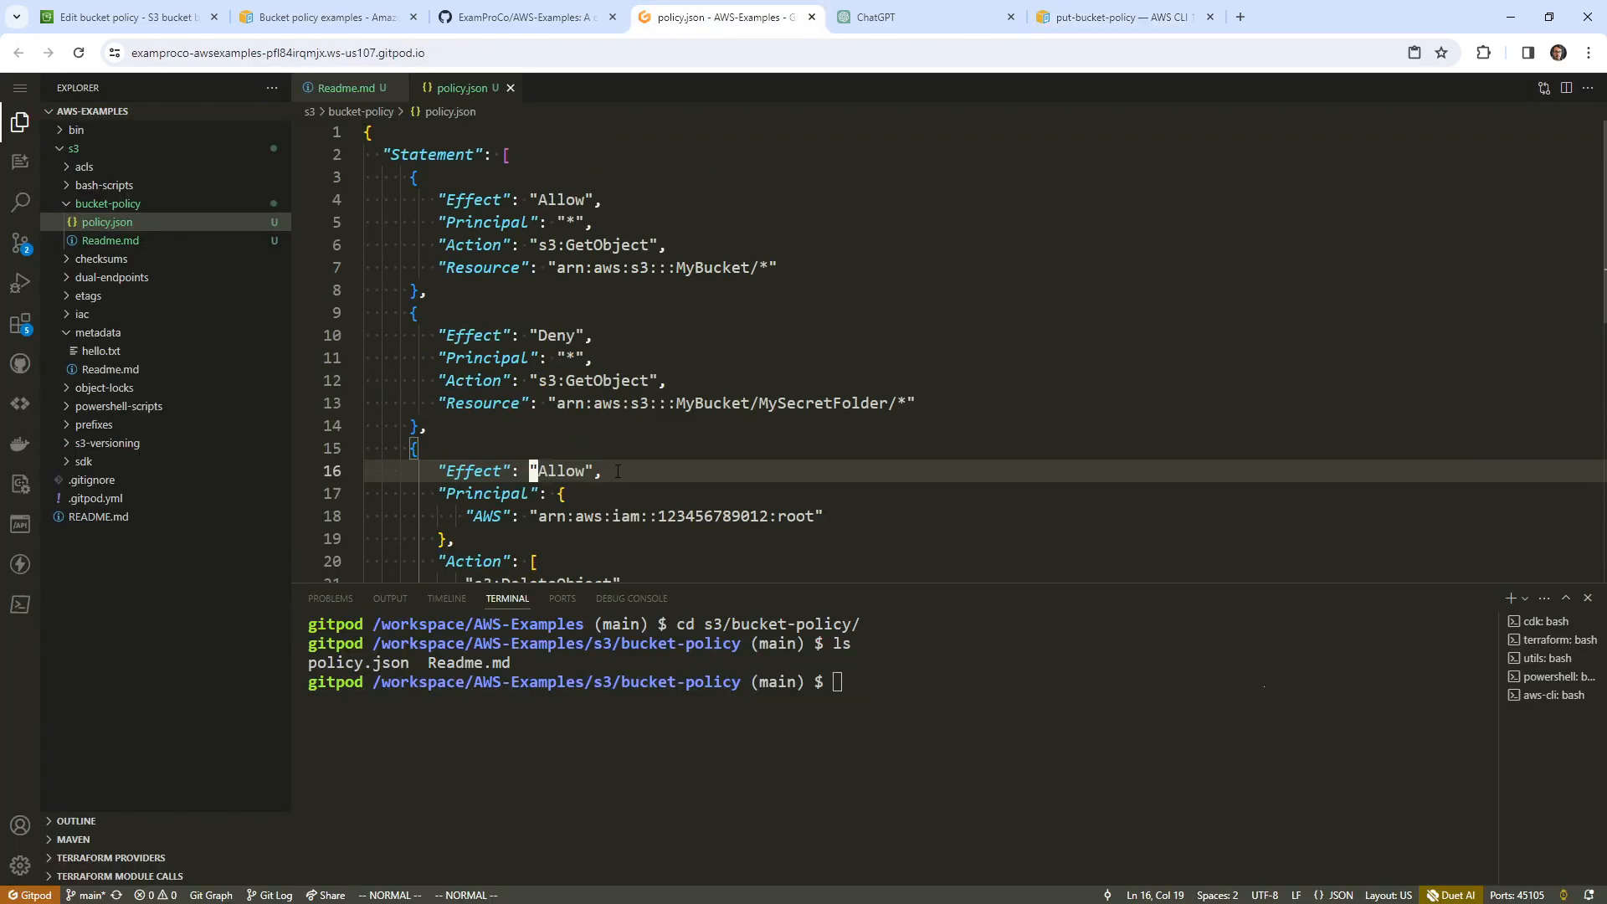
Replace MyBucket in the first statement's Resource with bucket-policy-example-ab-5235, copied from the Readme's create-bucket command
click(634, 244)
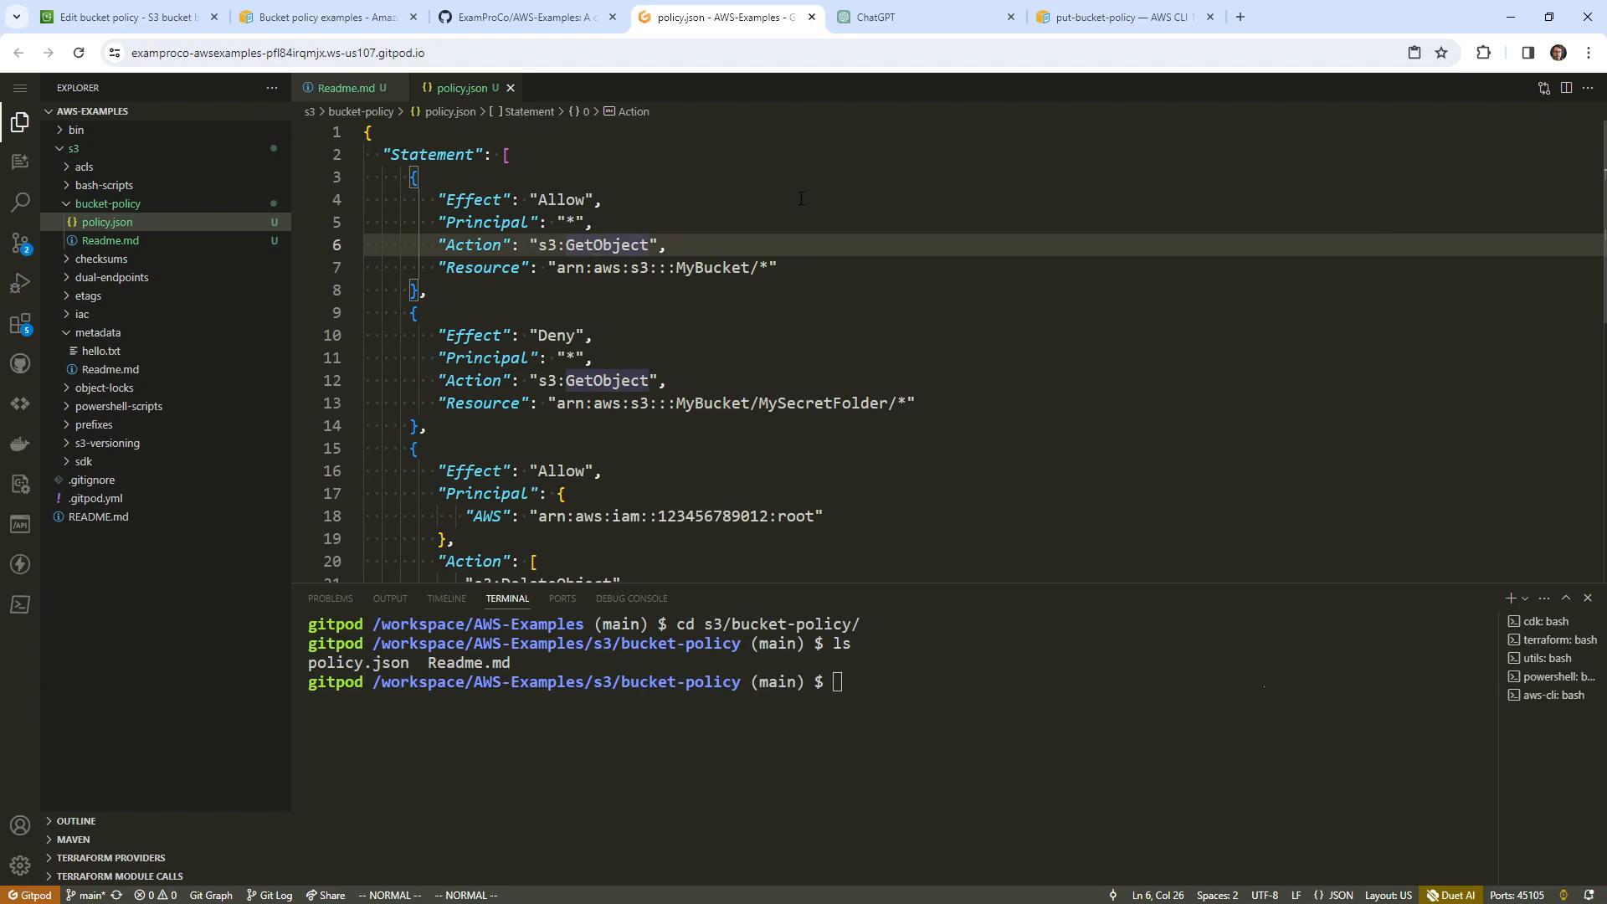
click(346, 88)
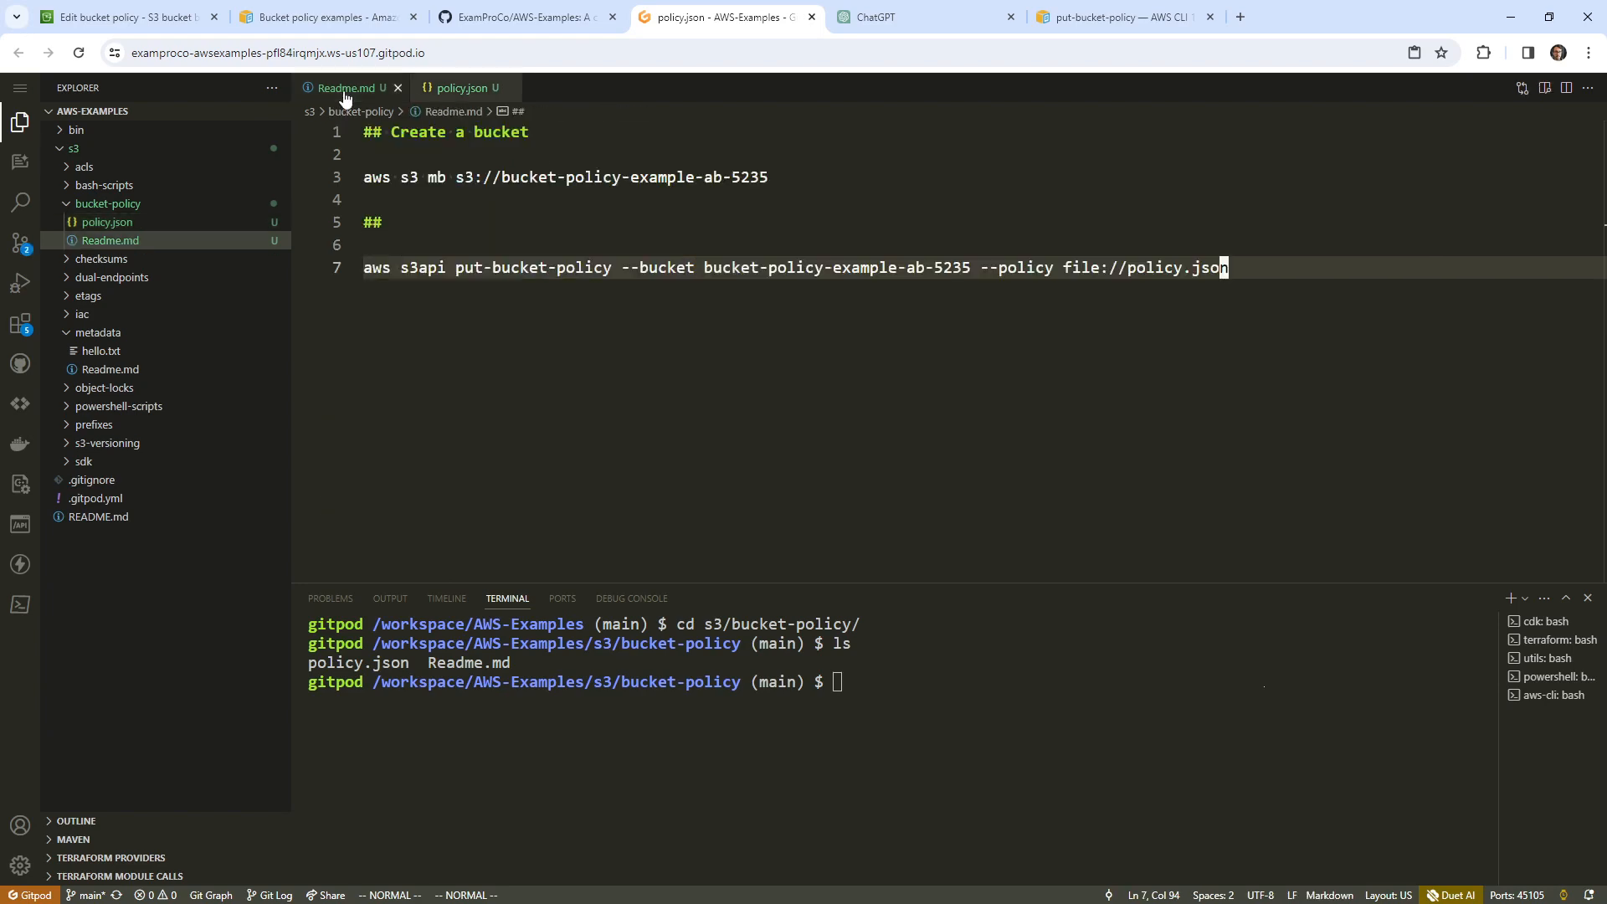
drag(769, 177, 502, 174)
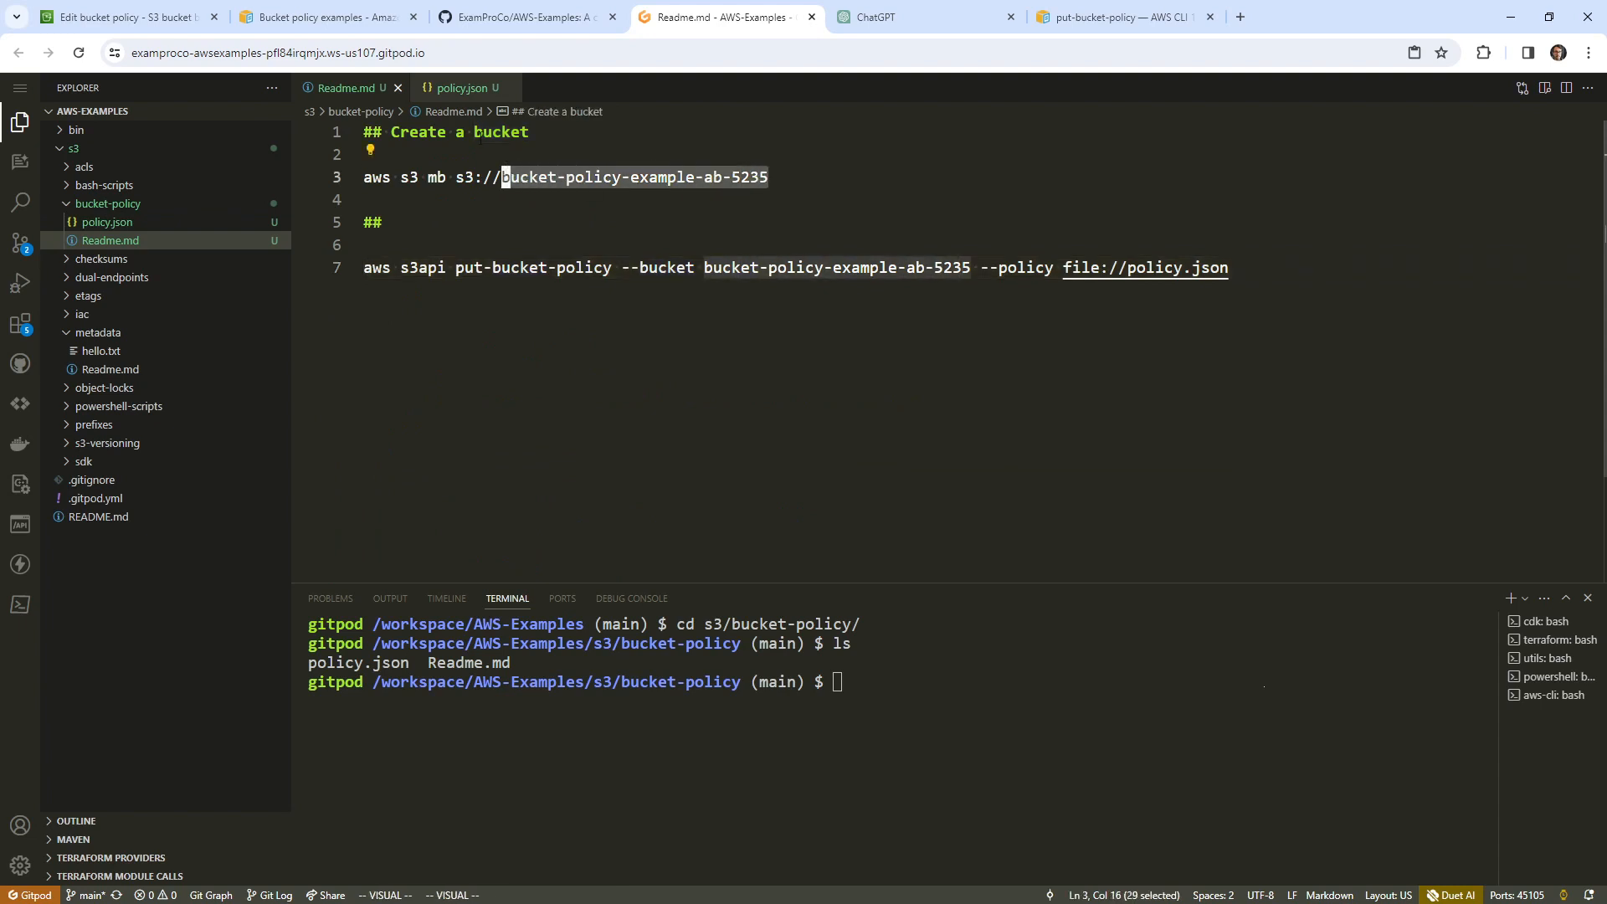
key(ctrl+c)
click(462, 88)
double_click(710, 268)
right_click(710, 268)
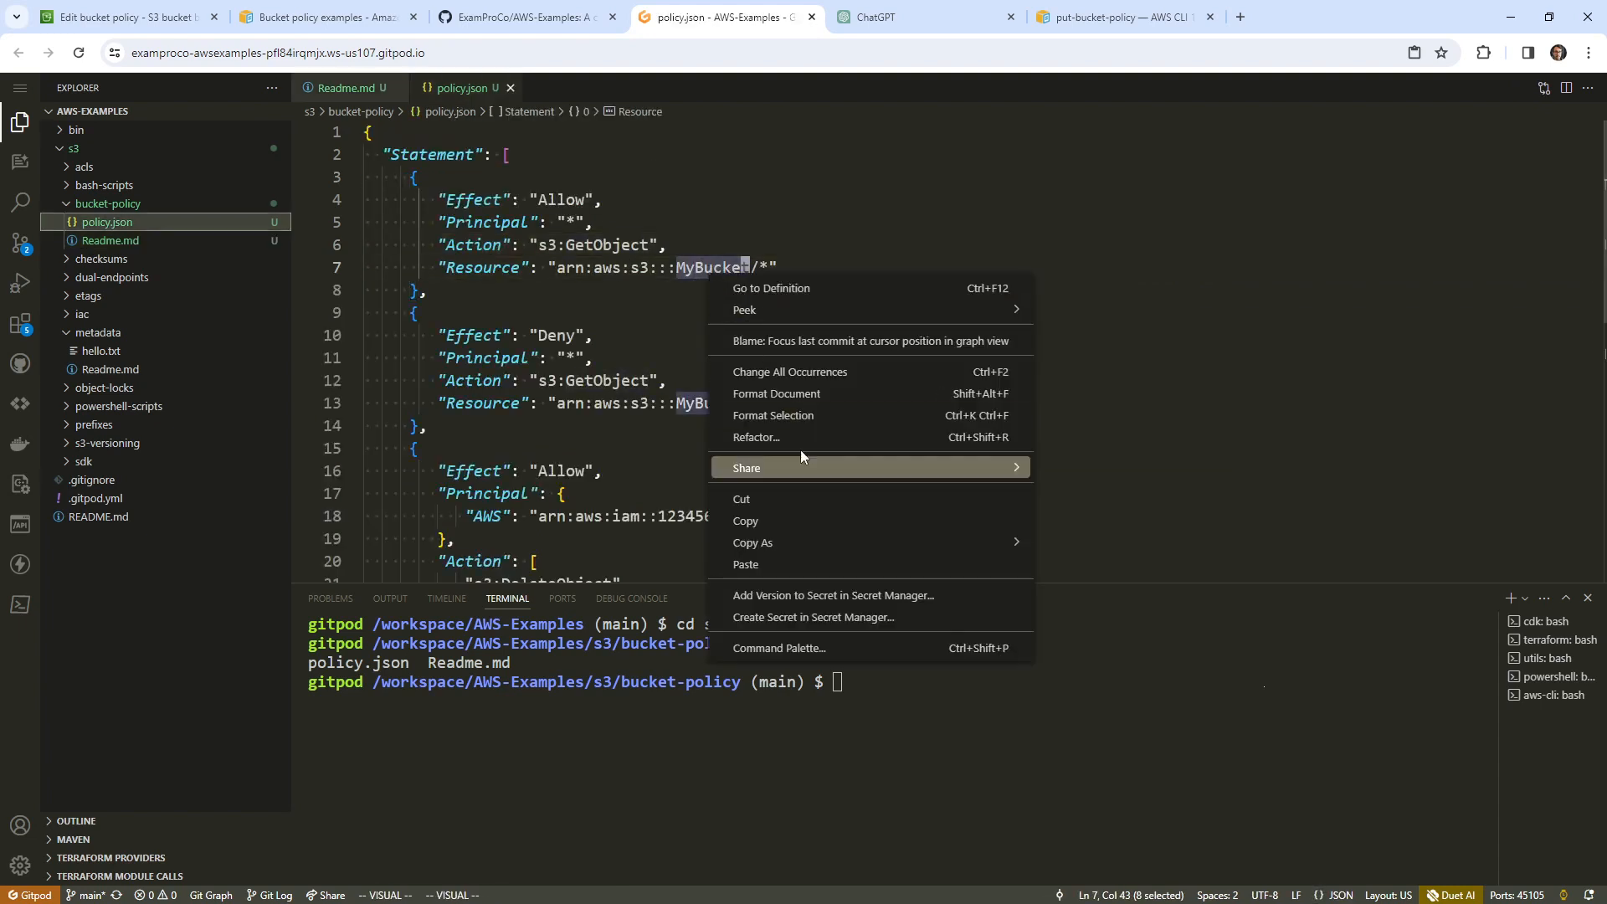
click(791, 564)
Delete the whole Deny statement for MySecretFolder from policy.json
click(658, 281)
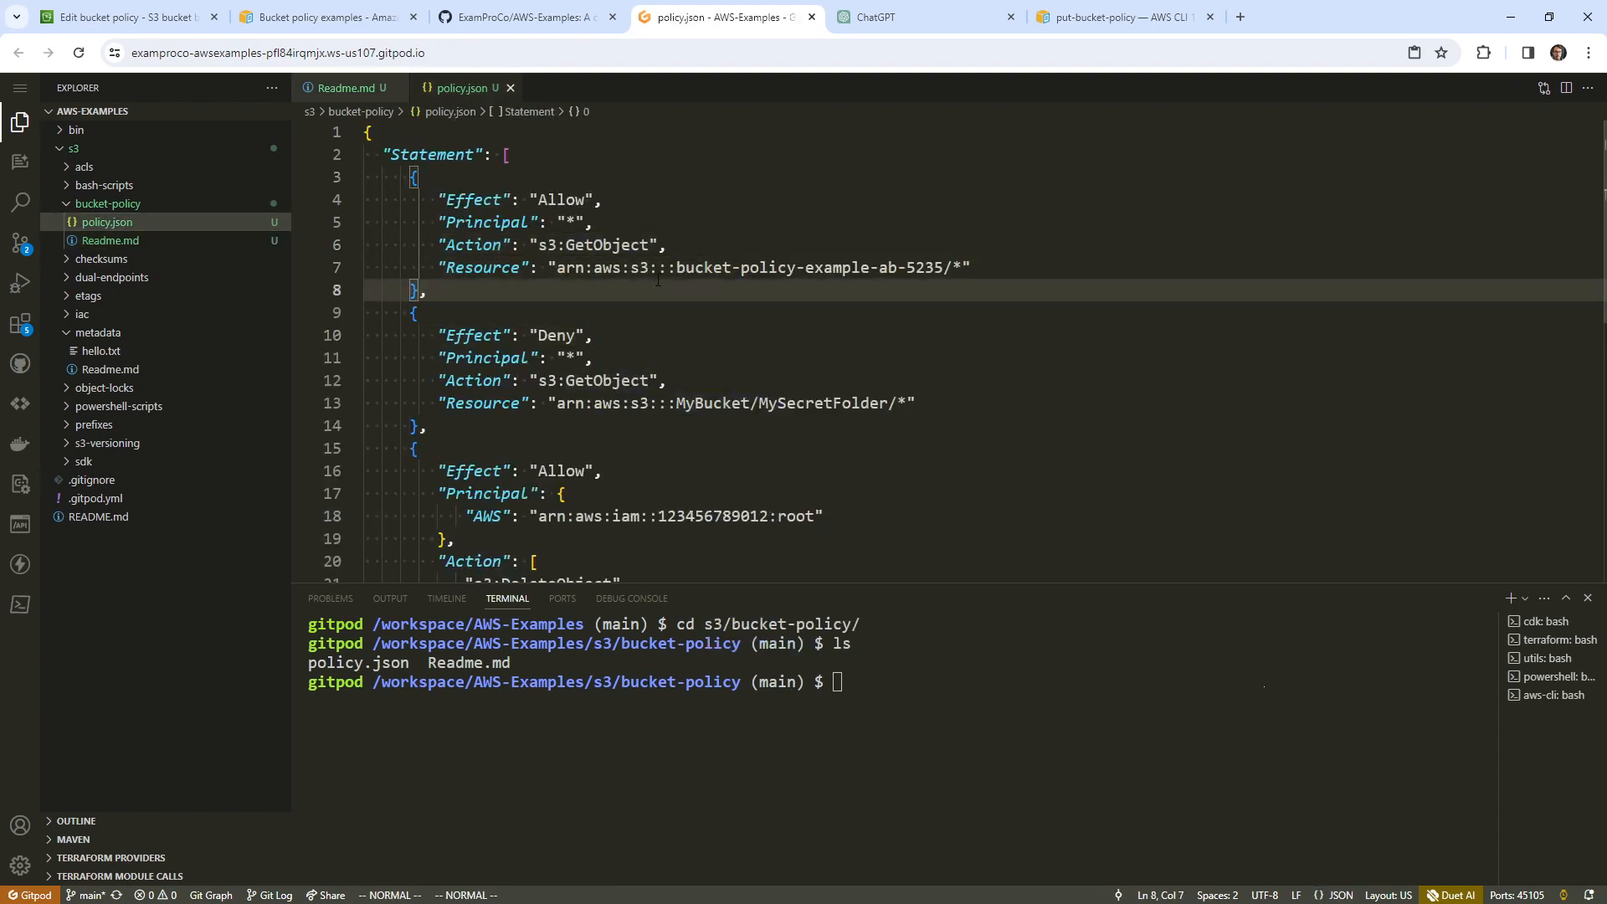
key(j)
key(shift+v)
key(j)
key(j)
key(j)
key(j)
key(j)
key(d)
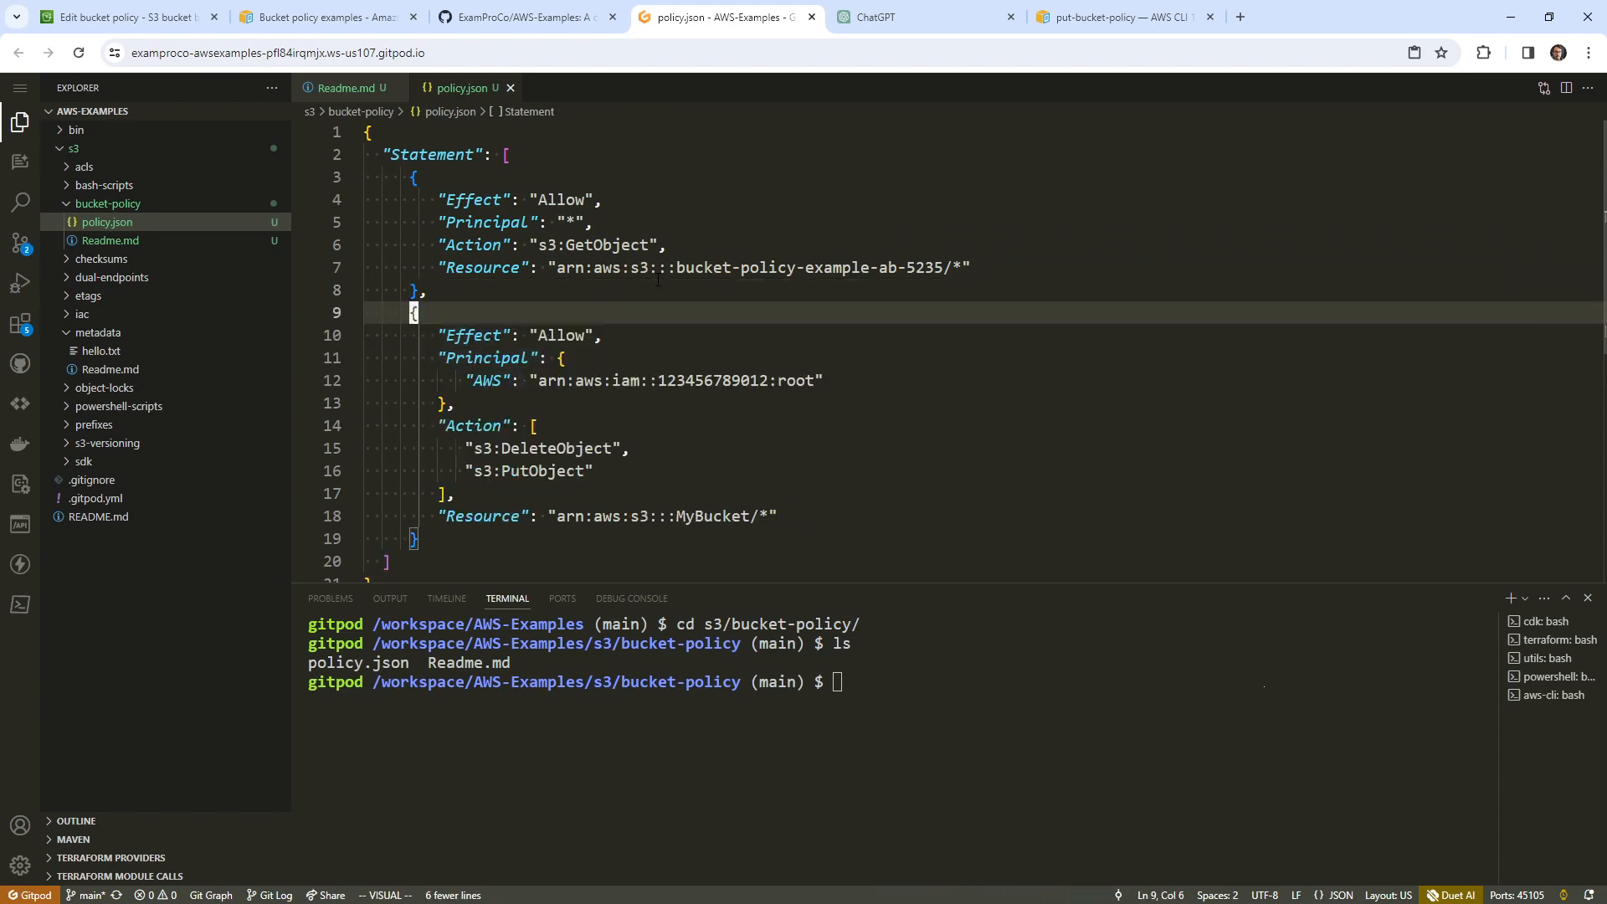
Replace the first statement's wildcard Principal with a copy of the AWS root ARN Principal block from the second statement
key(Escape)
key(k)
key(k)
key(k)
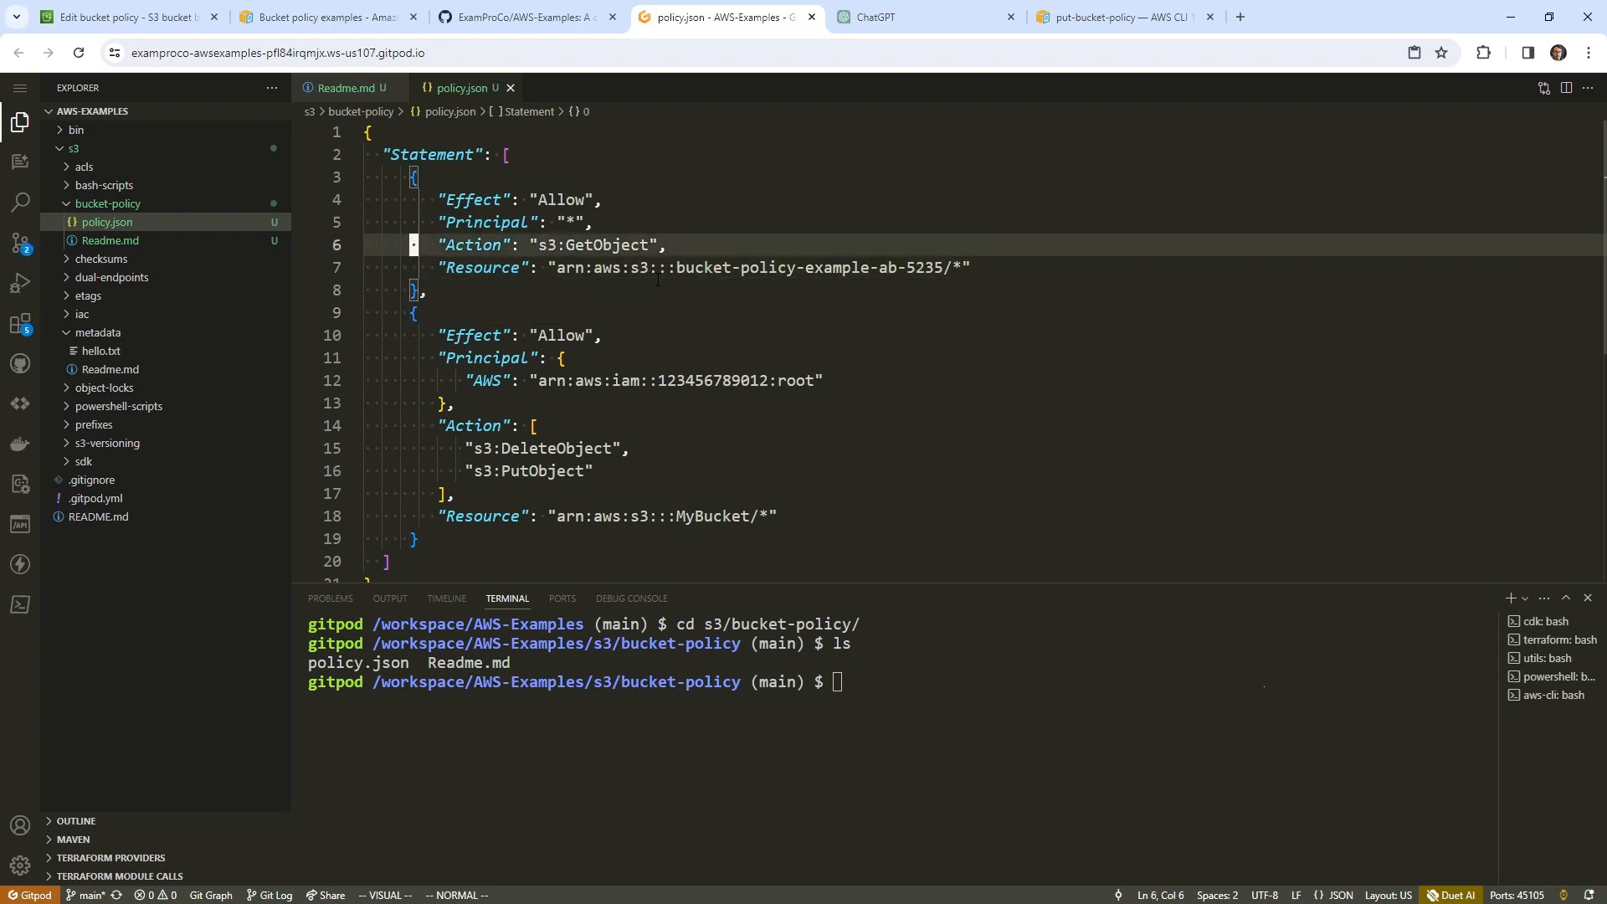
key(j)
key(j)
key(j)
key(j)
key(j)
key(shift+v)
key(j)
key(j)
key(y)
key(k)
key(k)
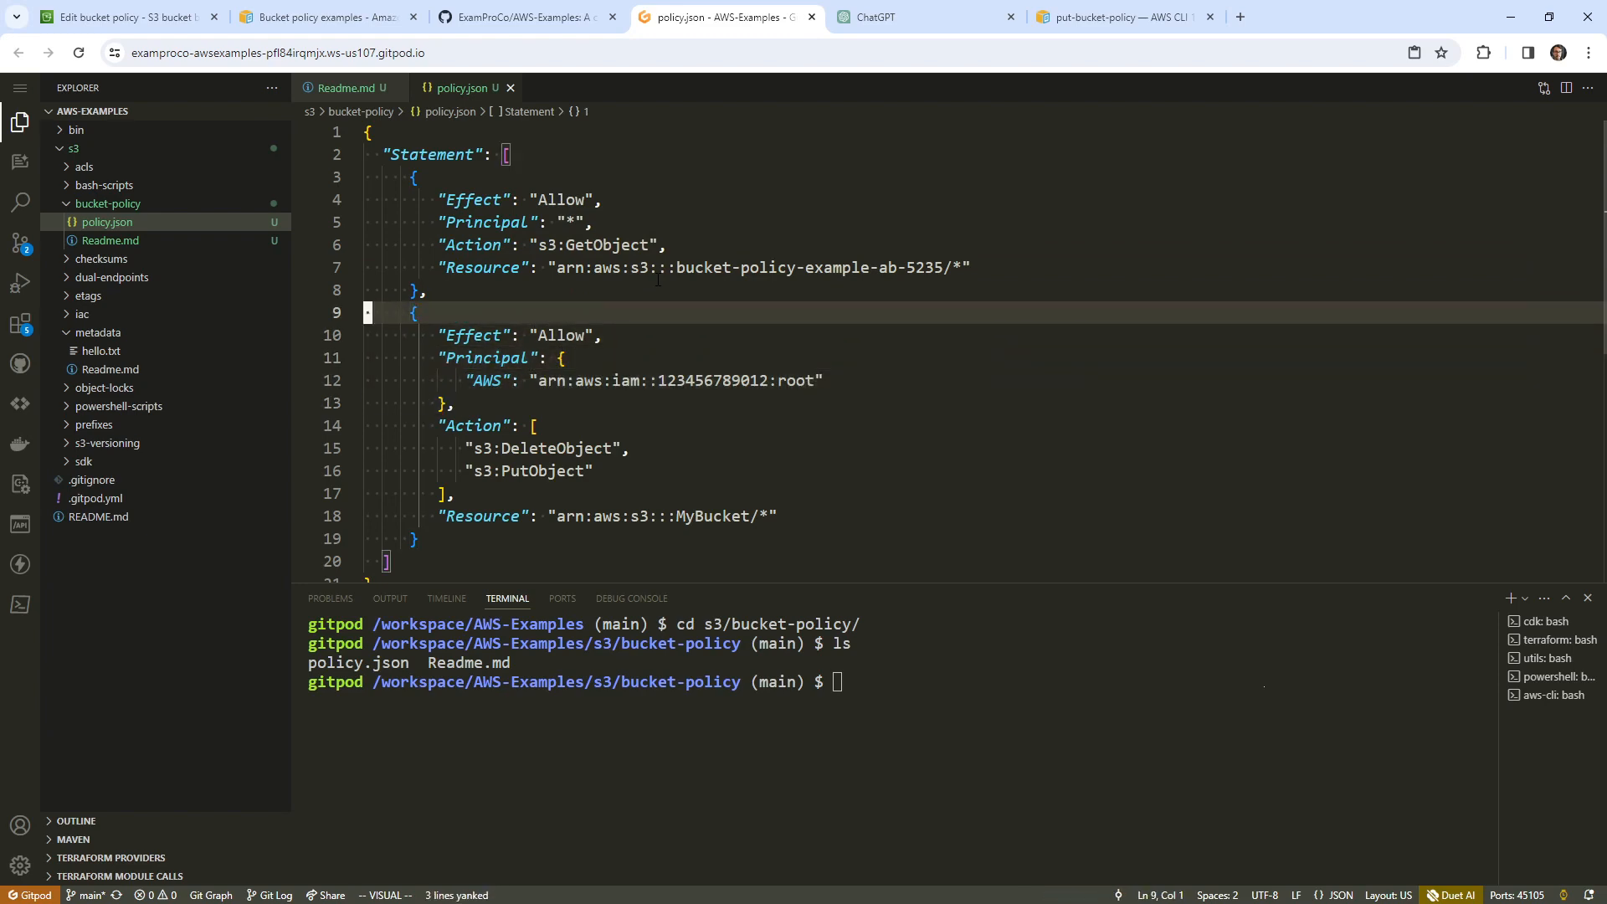
key(k)
key(k)
key(k)
key(k)
key(shift+v)
key(p)
Delete the second statement with s3:DeleteObject and s3:PutObject, and remove the trailing comma after the remaining statement
key(j)
key(j)
key(j)
key(j)
key(j)
key(j)
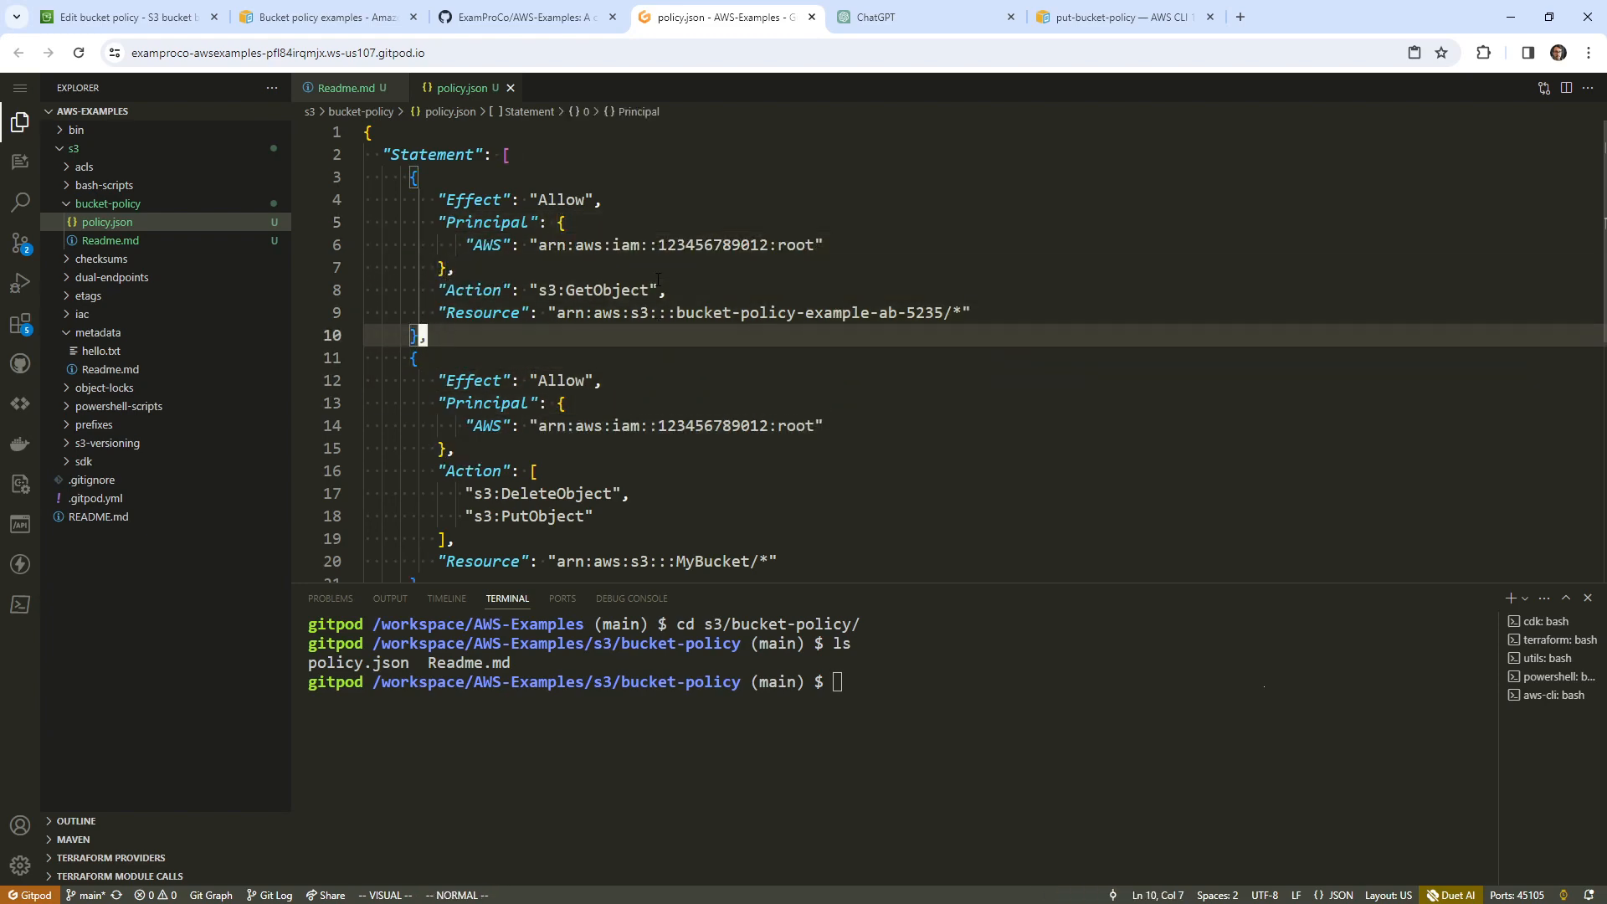
key(shift+v)
key(shift+g)
key(k)
key(k)
key(d)
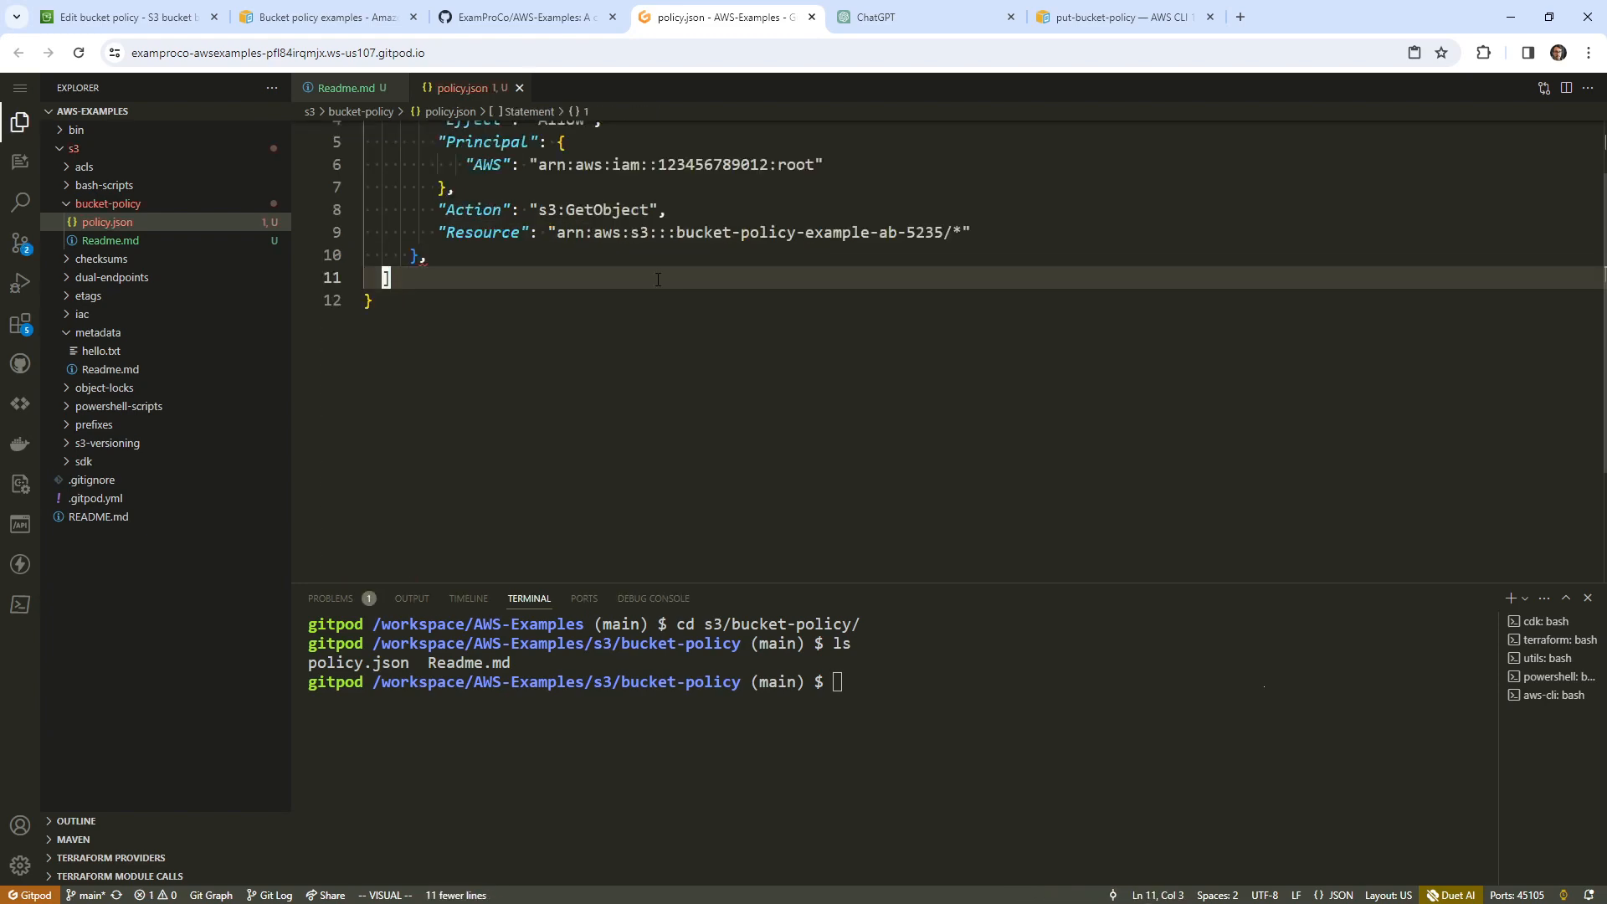
key(k)
key(shift+a)
key(BackSpace)
key(Escape)
Search the S3 bucket policy examples page for "cross" and open the link on bucket owners granting cross-account bucket permissions
click(1102, 21)
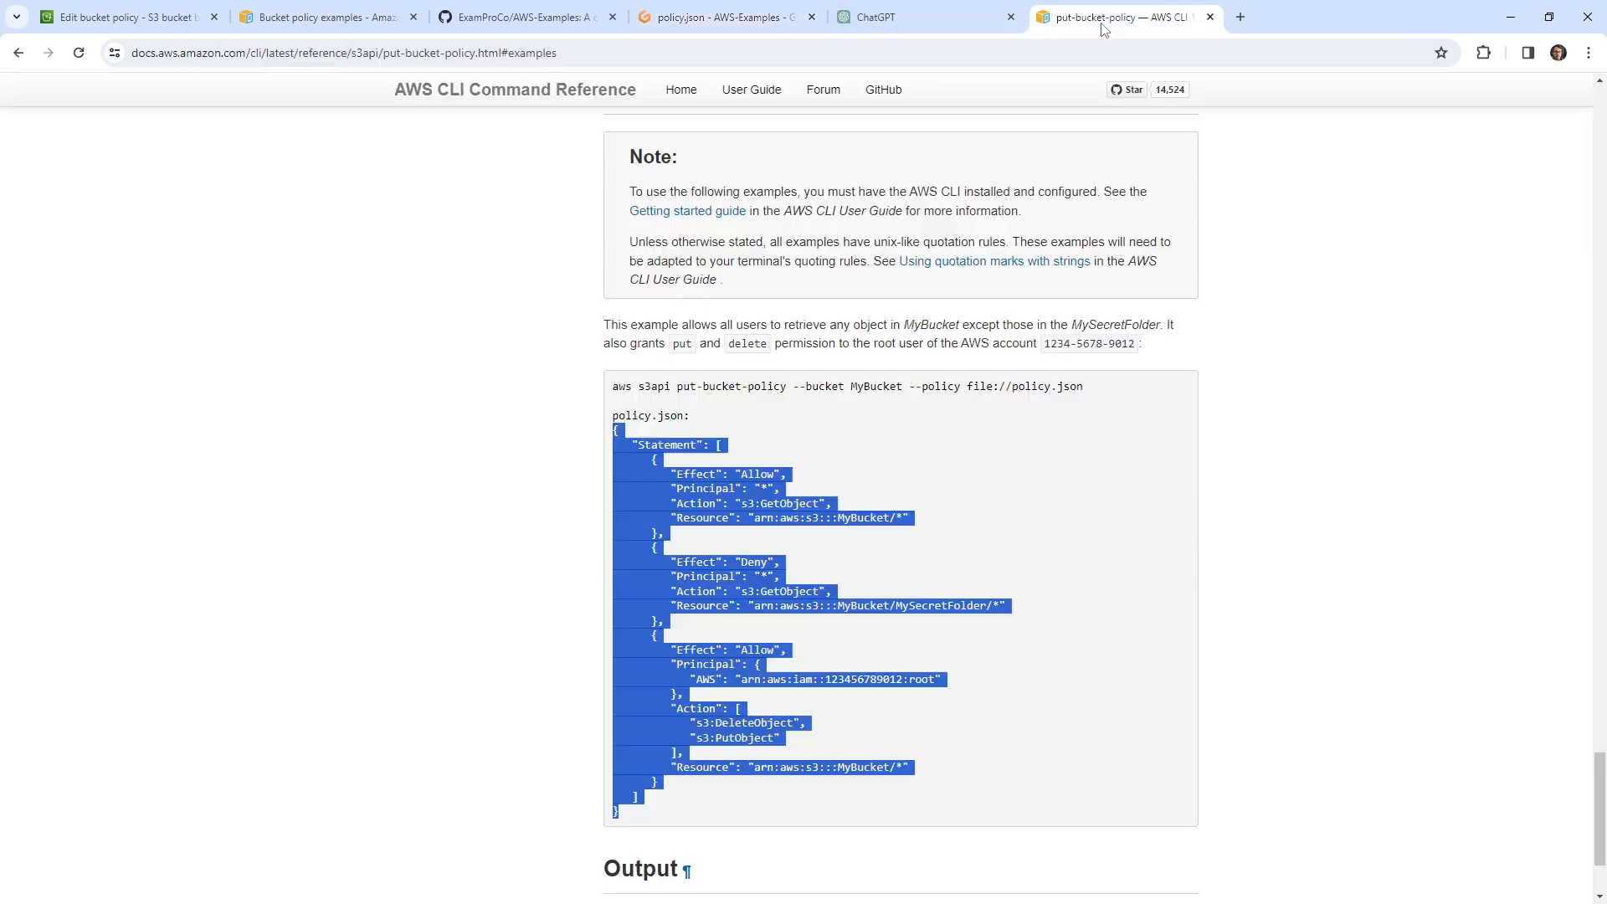
click(348, 19)
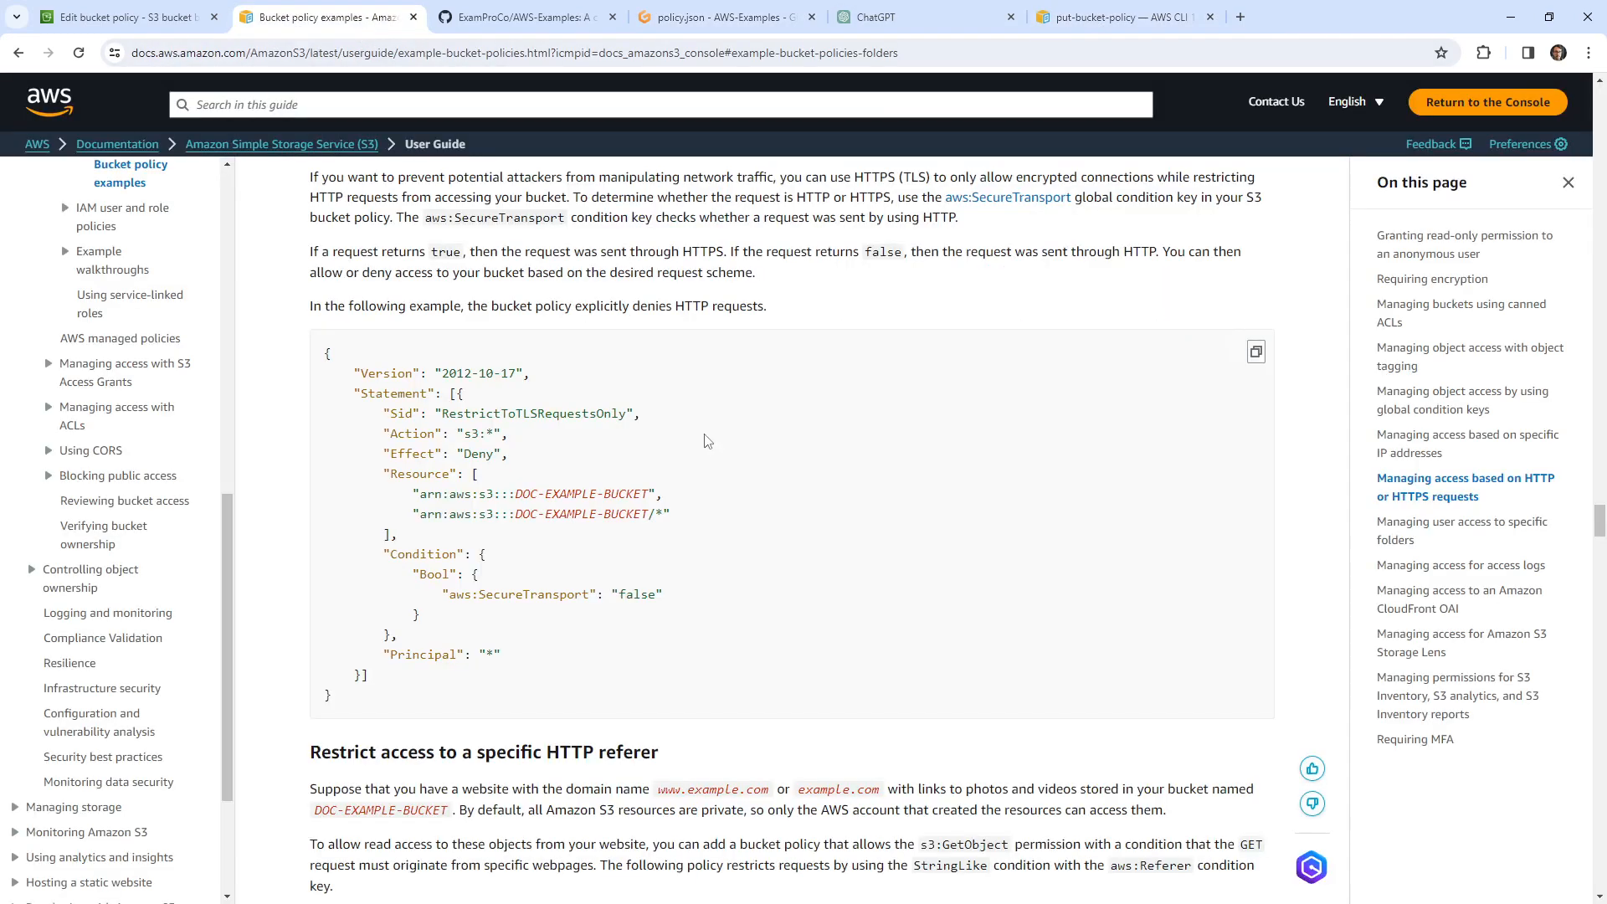
key(ctrl+f)
text(cross)
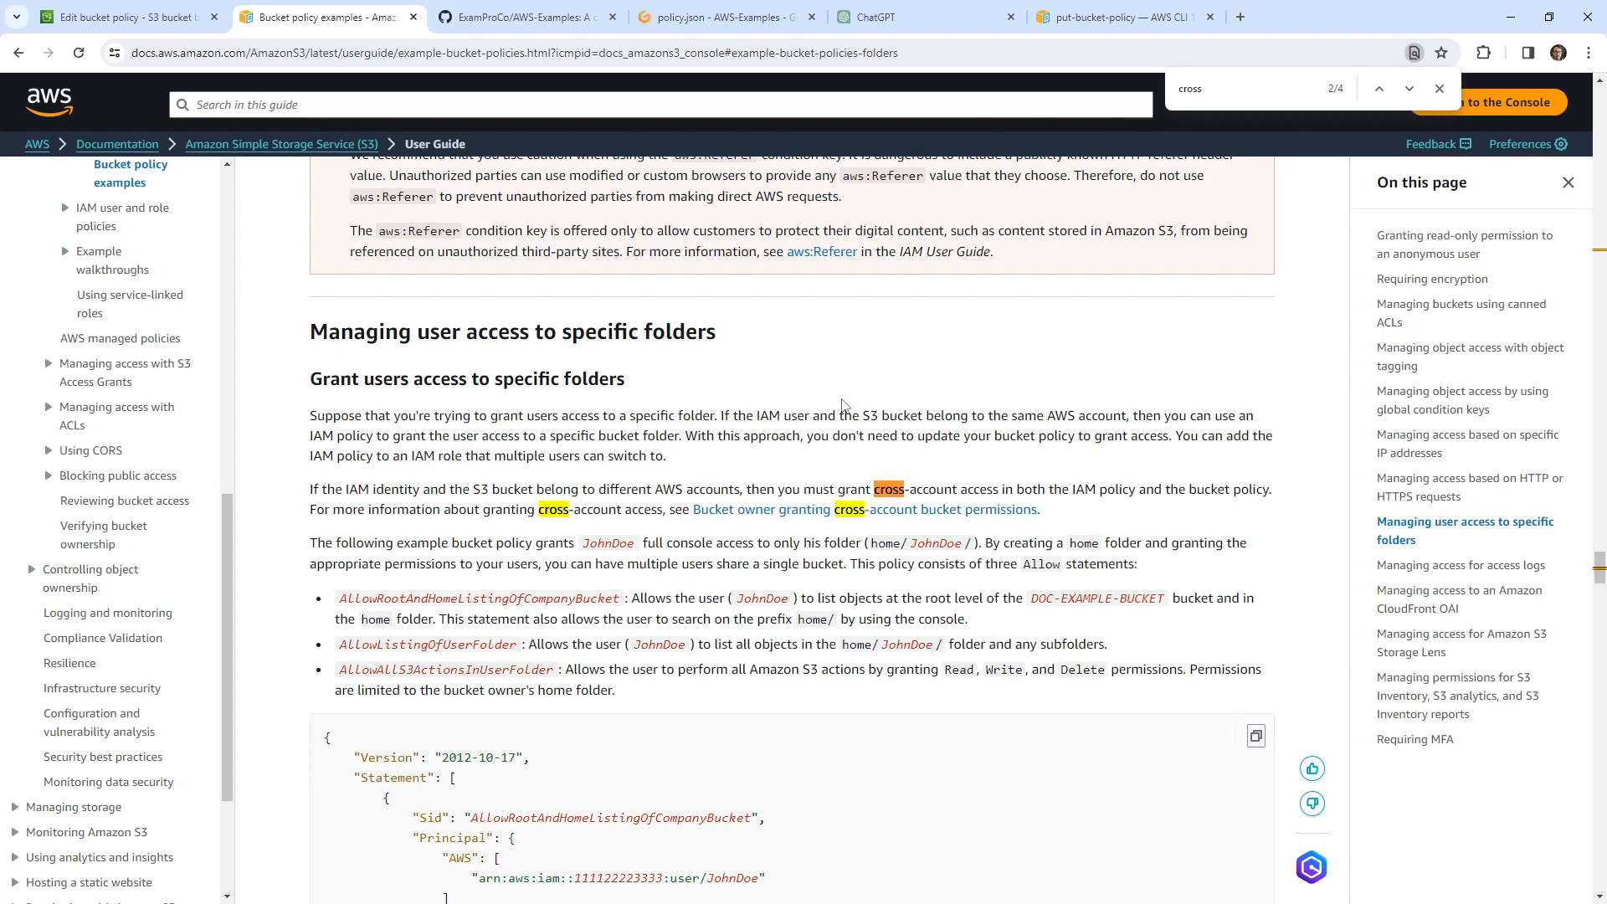
click(811, 512)
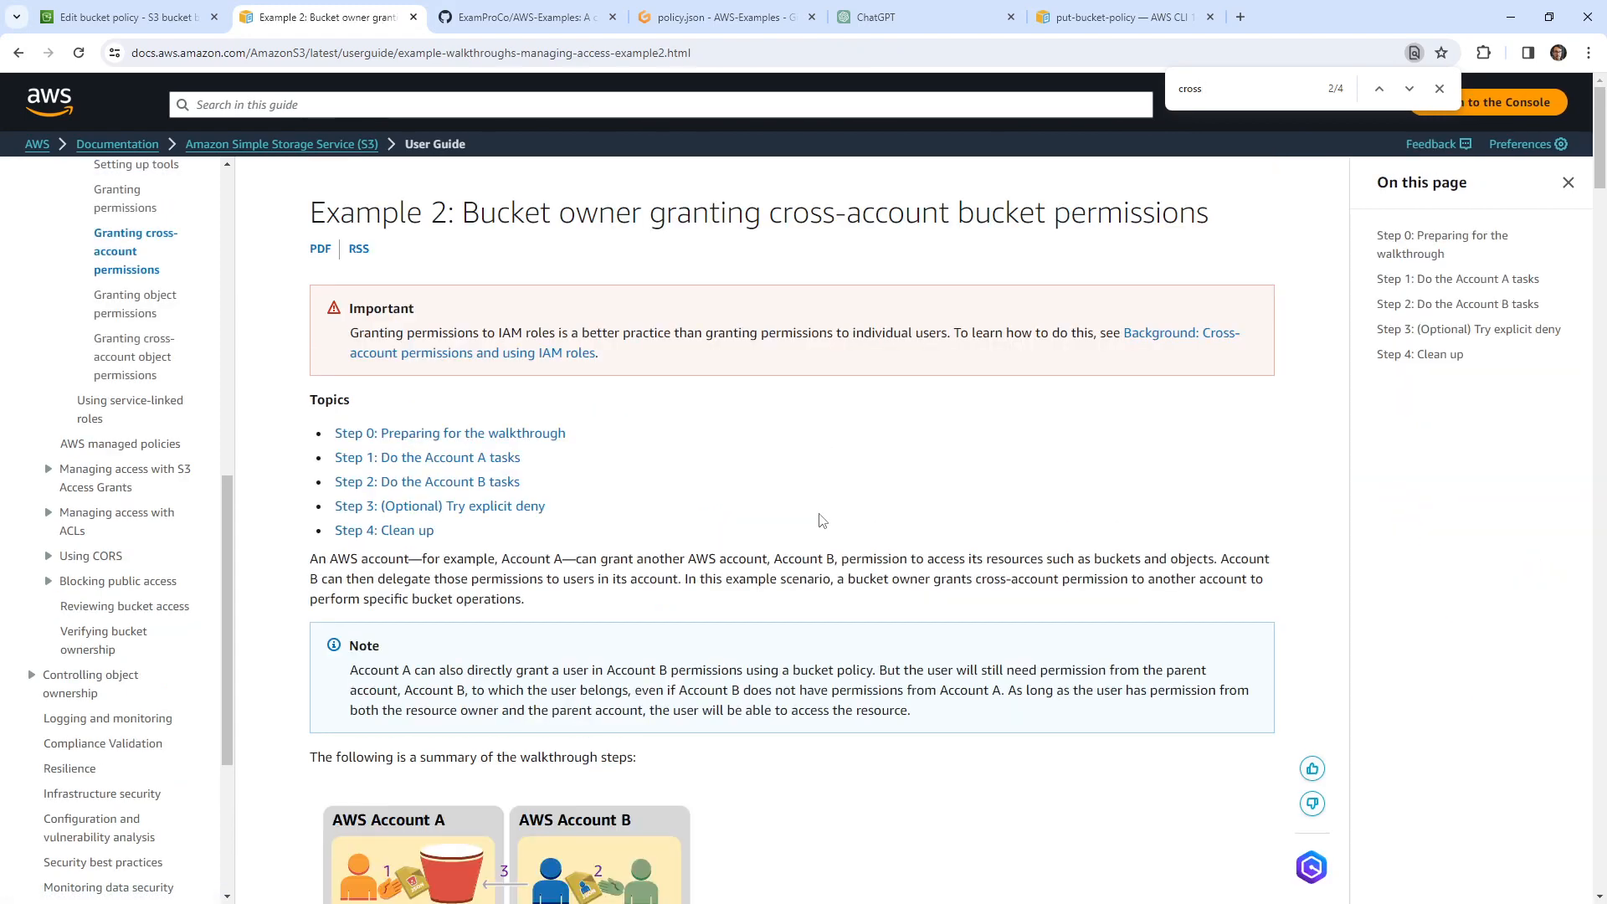
Examine the sample bucket policy in Step 1.3 of the cross-account walkthrough, especially its Principal ARN for Account B
scroll(819, 515, down, 10)
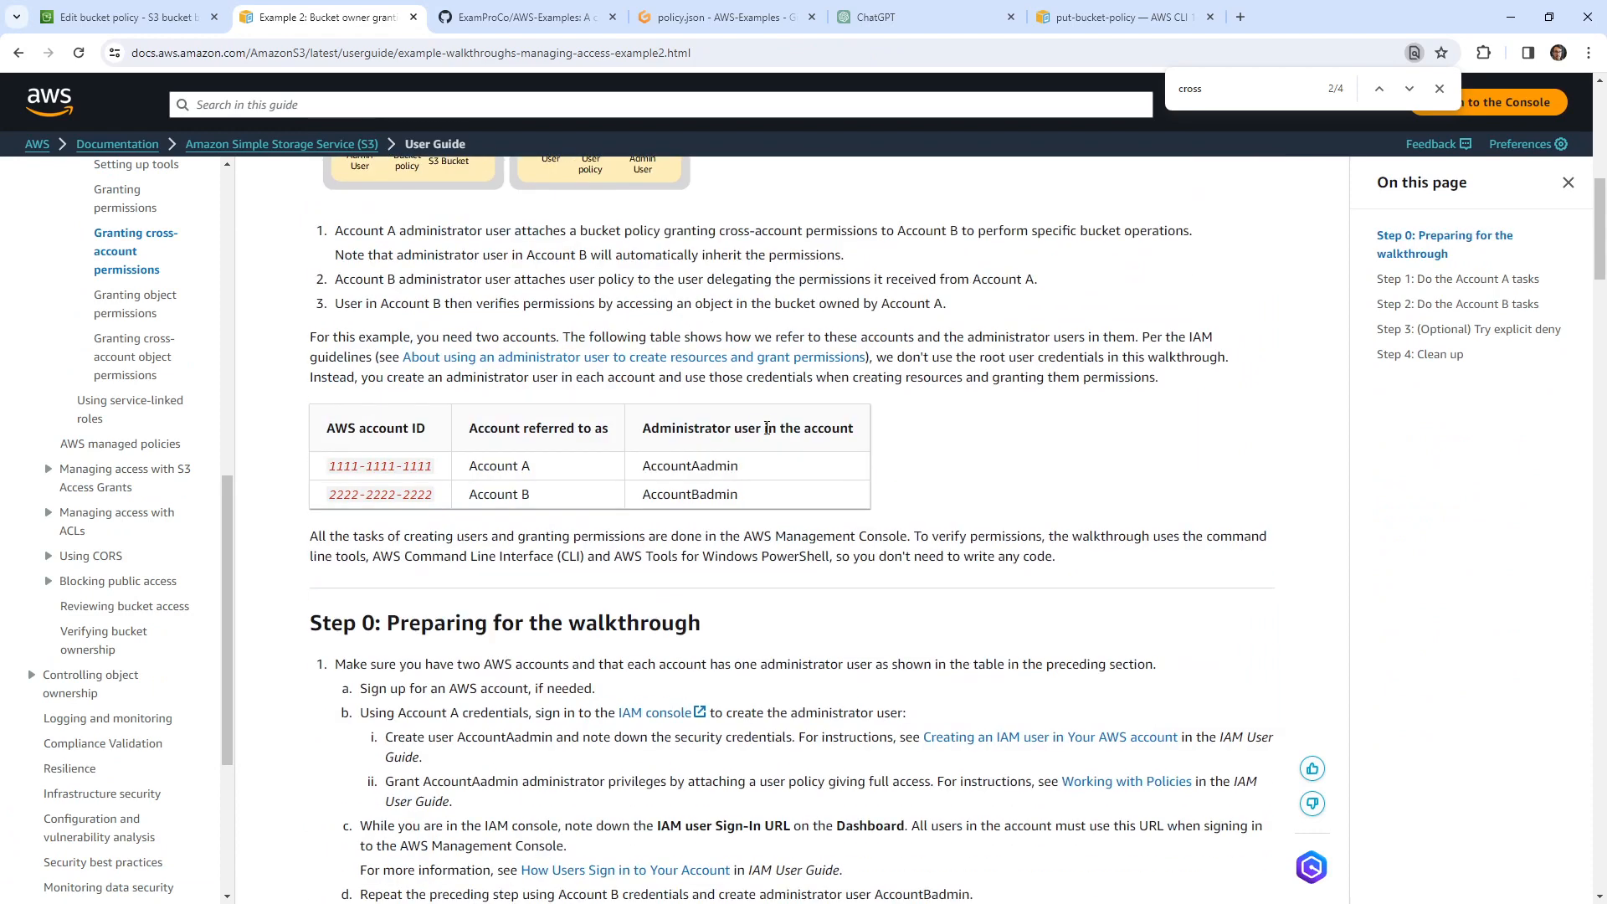
scroll(760, 437, down, 3)
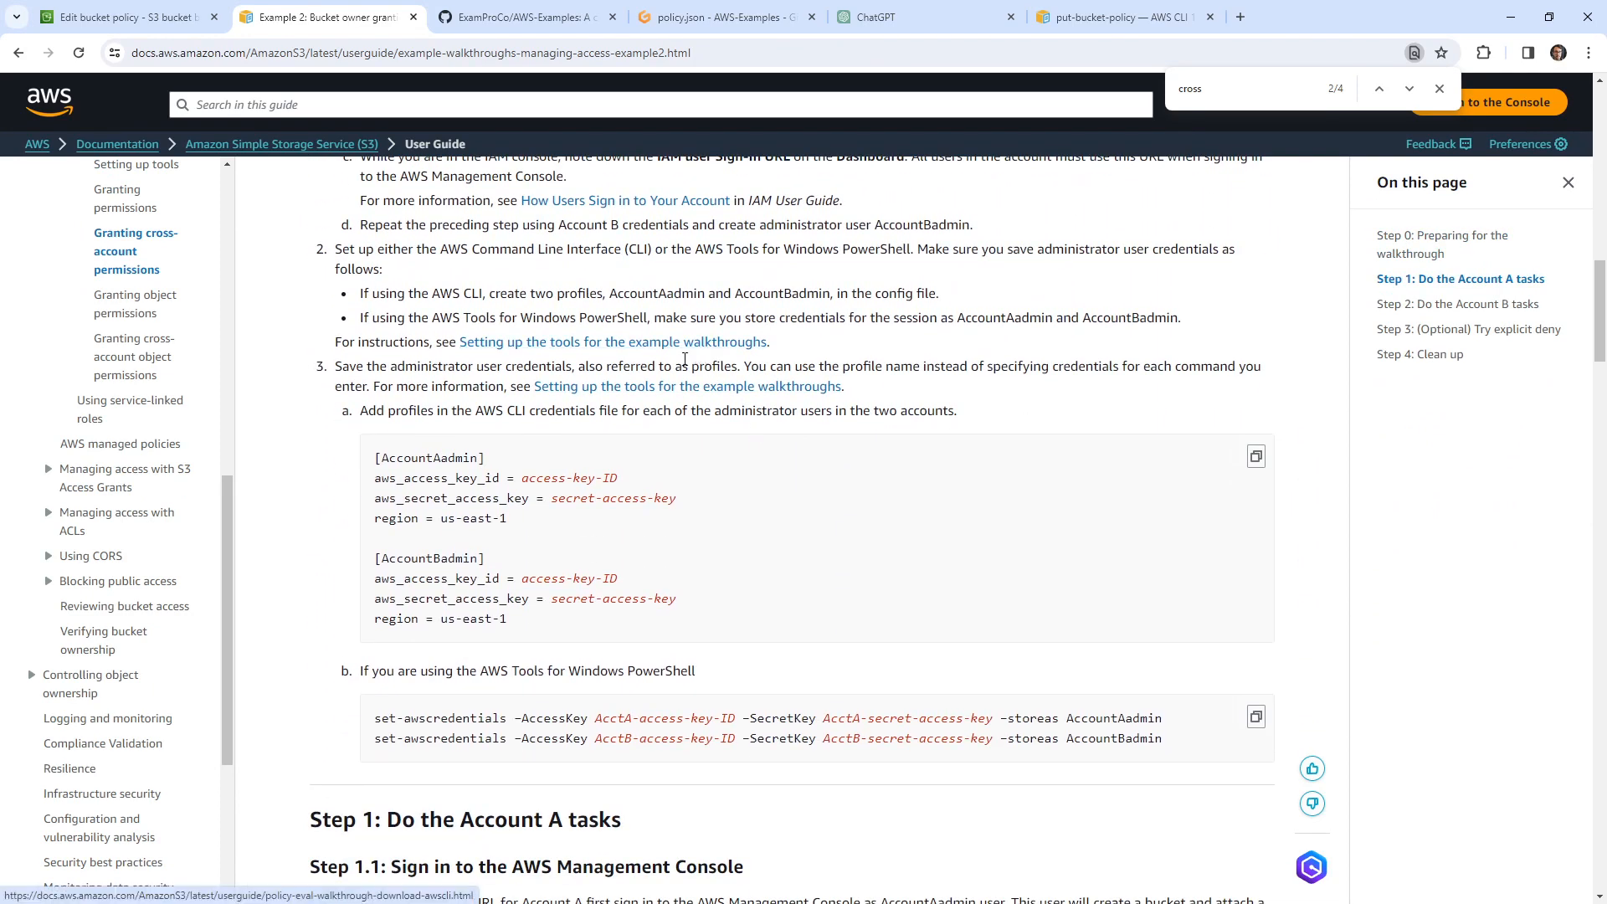
scroll(682, 481, up, 1)
scroll(682, 482, up, 3)
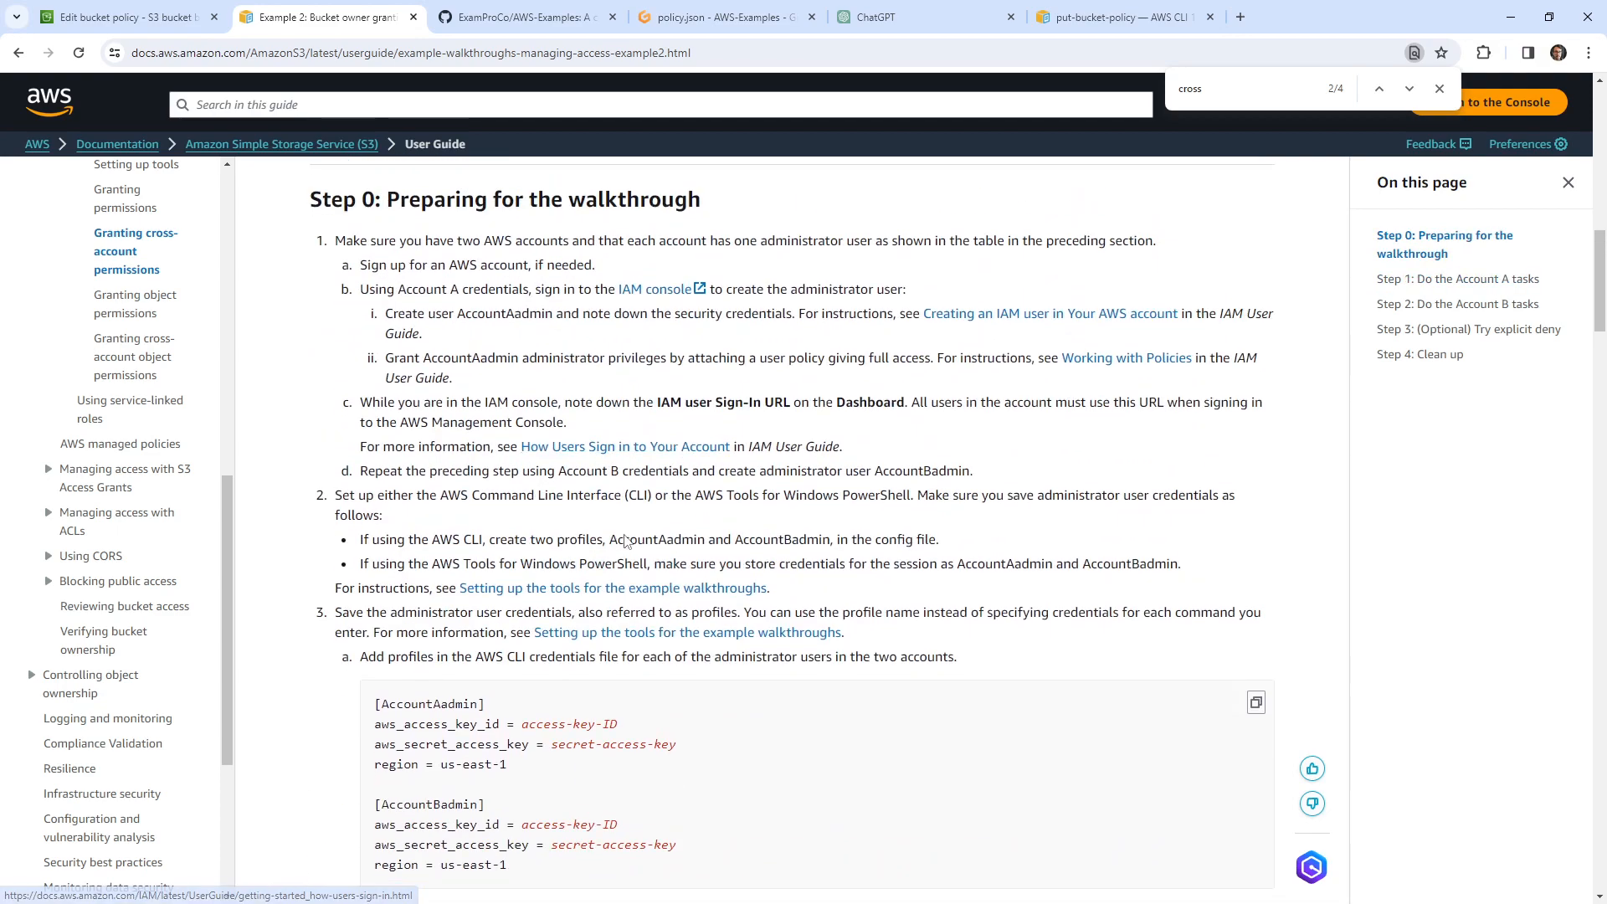
scroll(653, 535, down, 9)
scroll(609, 532, down, 3)
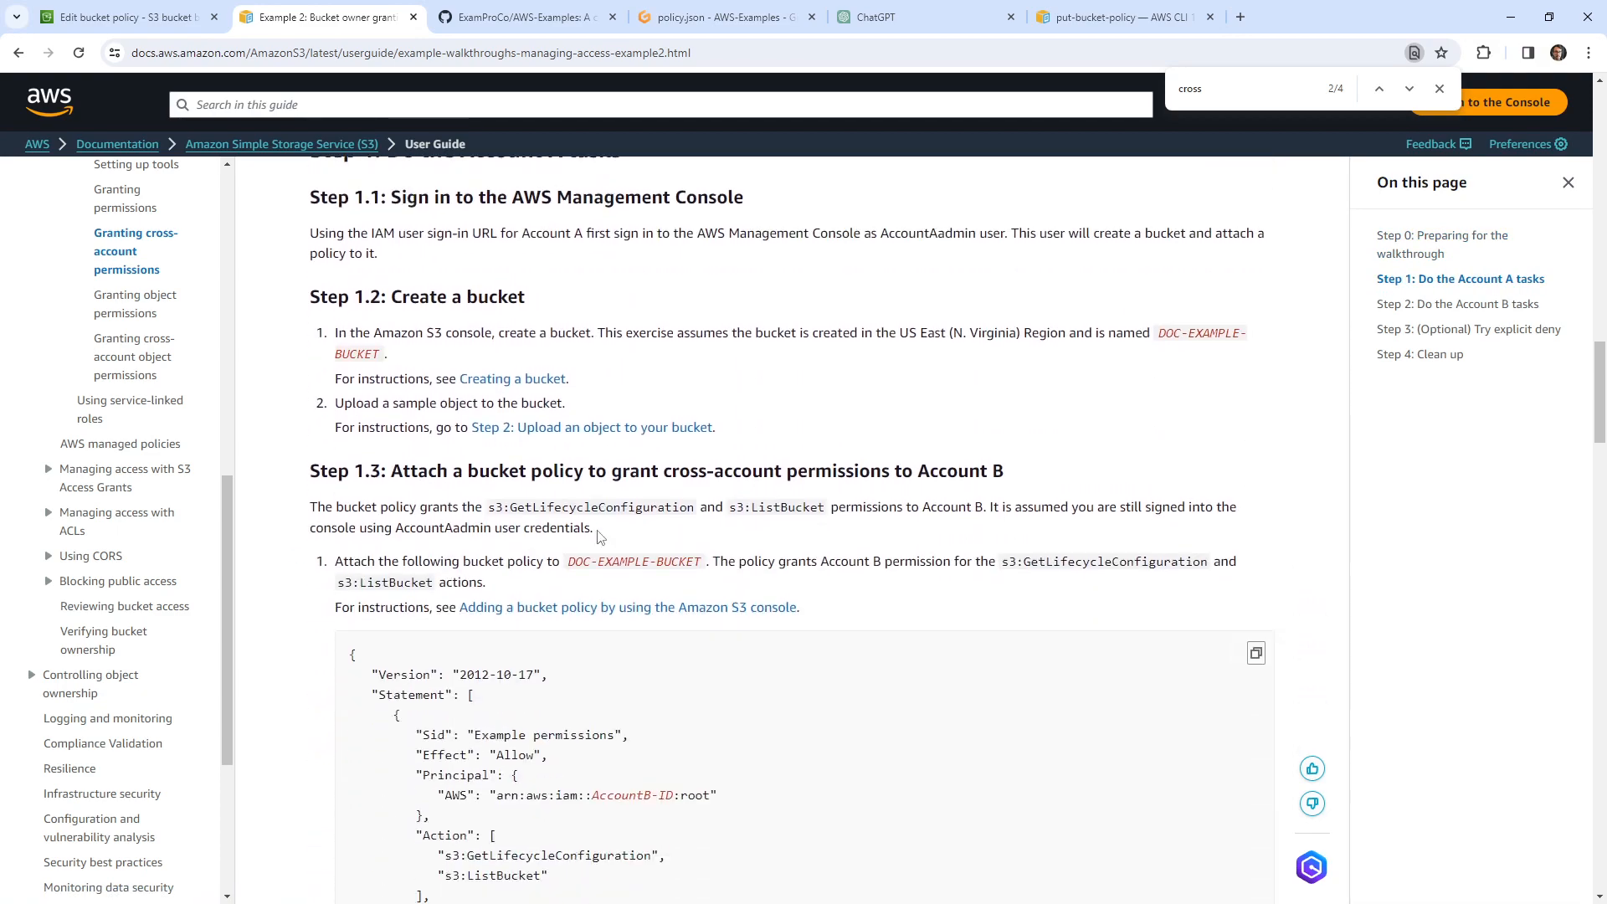
scroll(601, 537, down, 2)
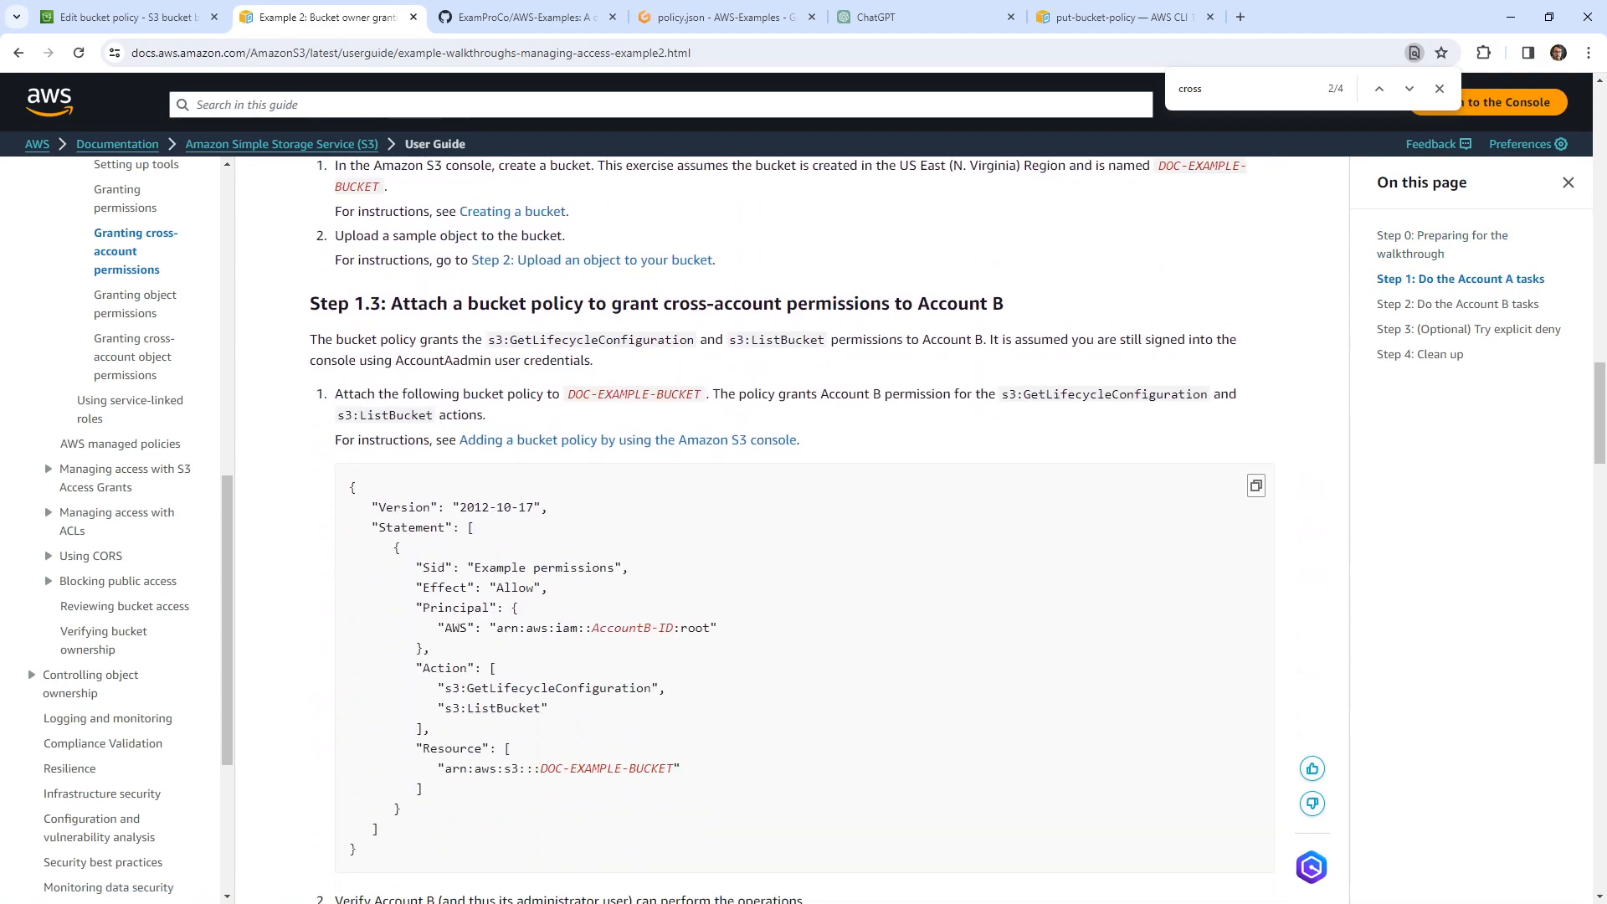
scroll(795, 528, down, 2)
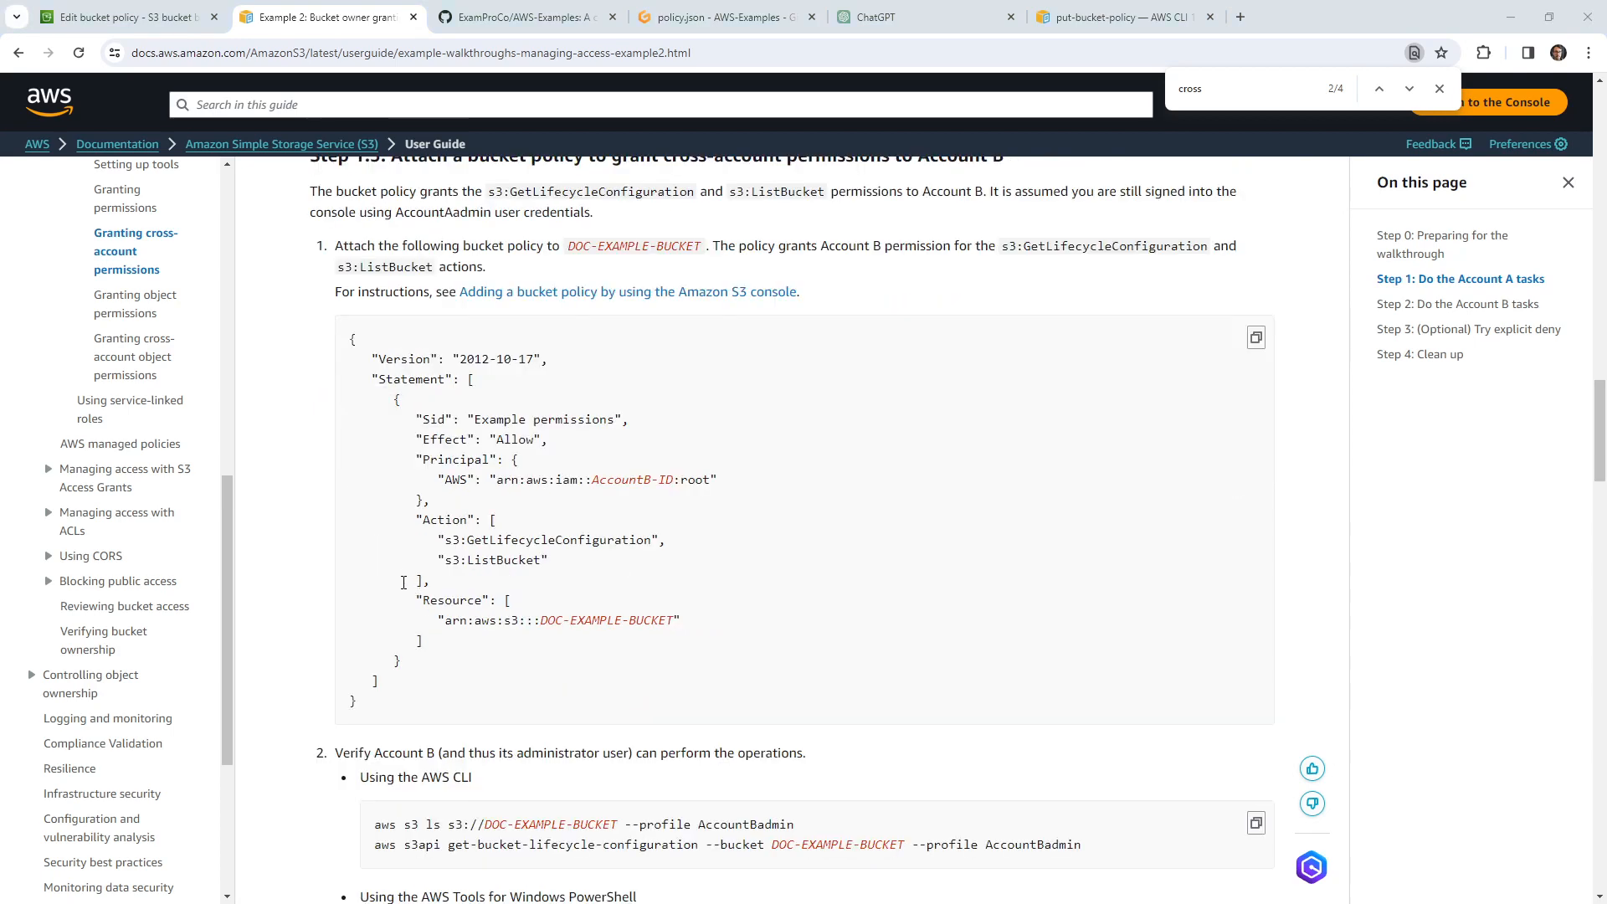
drag(740, 487, 455, 495)
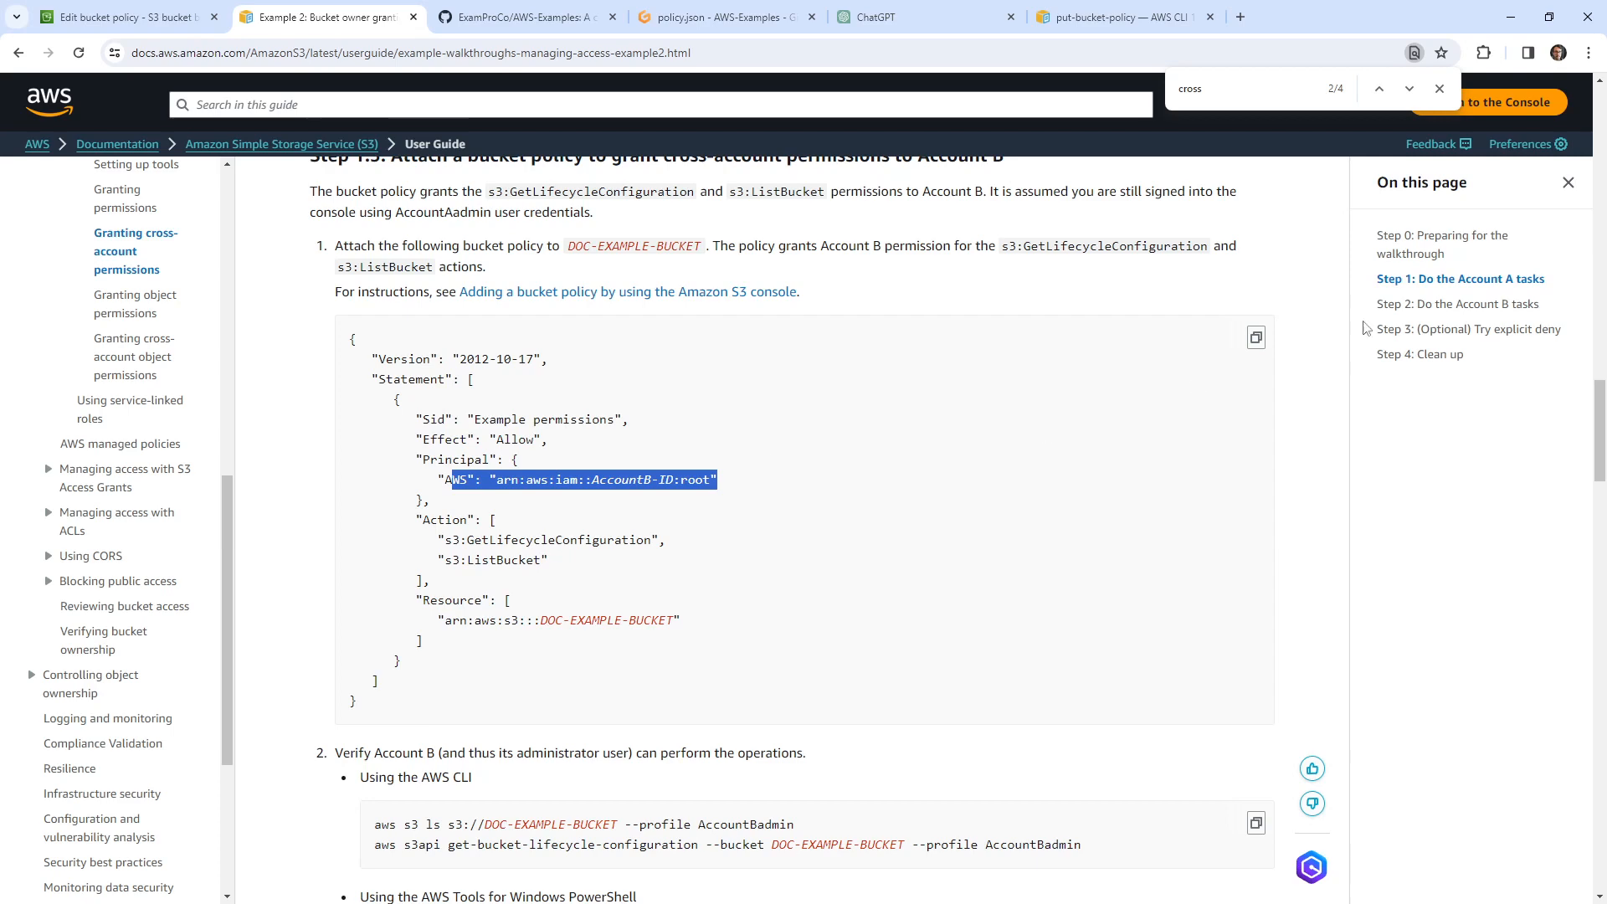
click(1435, 90)
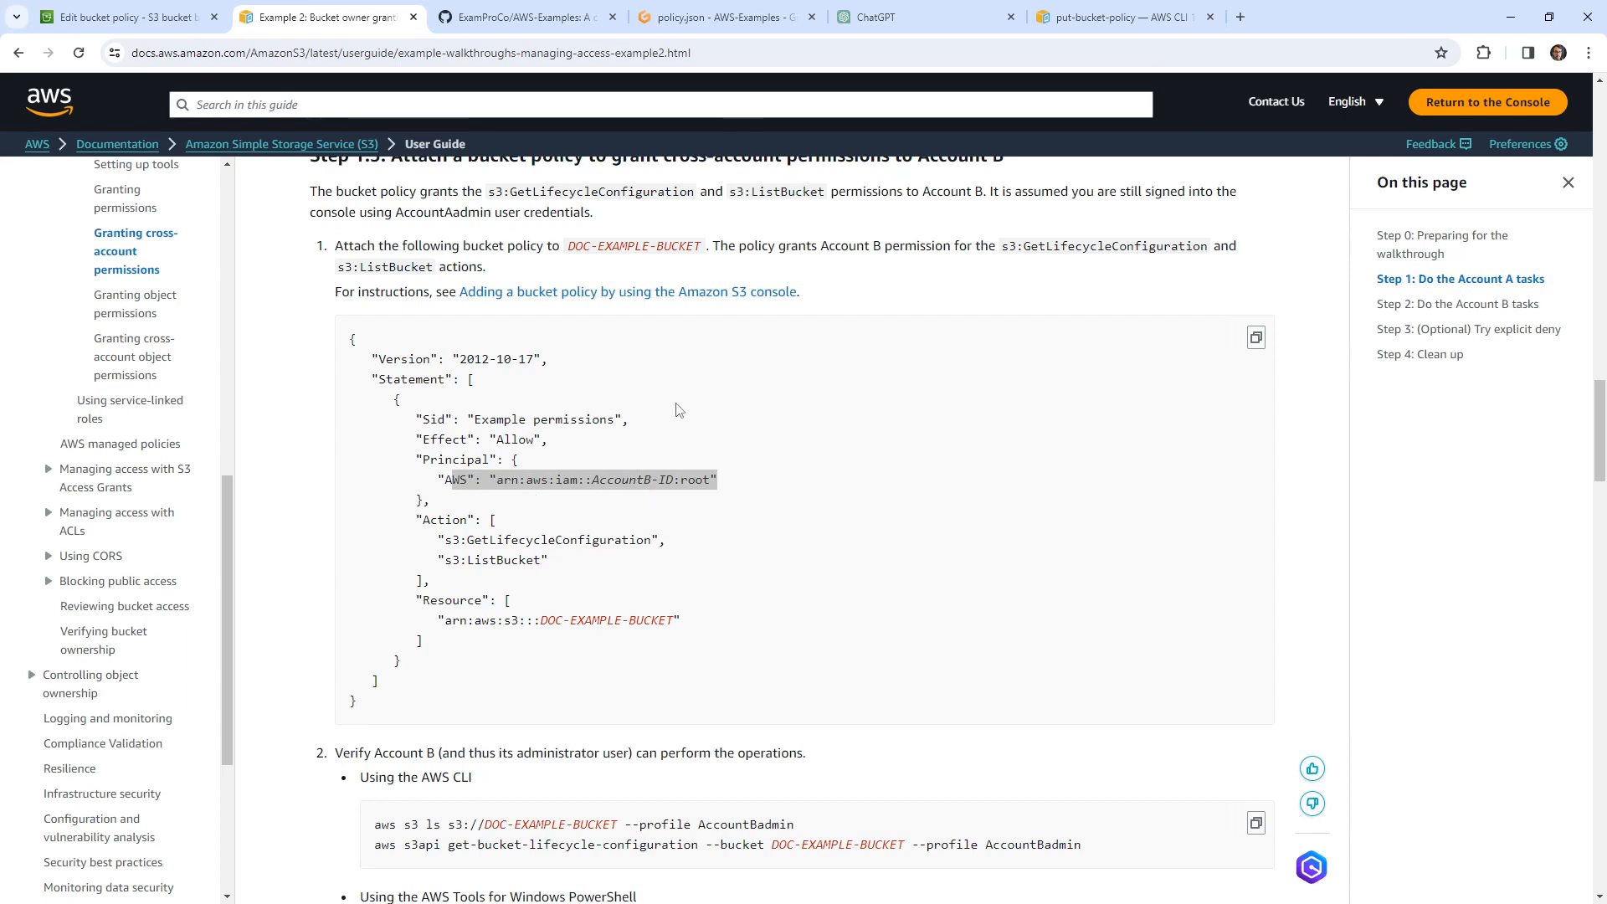
Return to policy.json and examine the Principal's root ARN and the account ID within it
click(720, 17)
scroll(634, 437, up, 2)
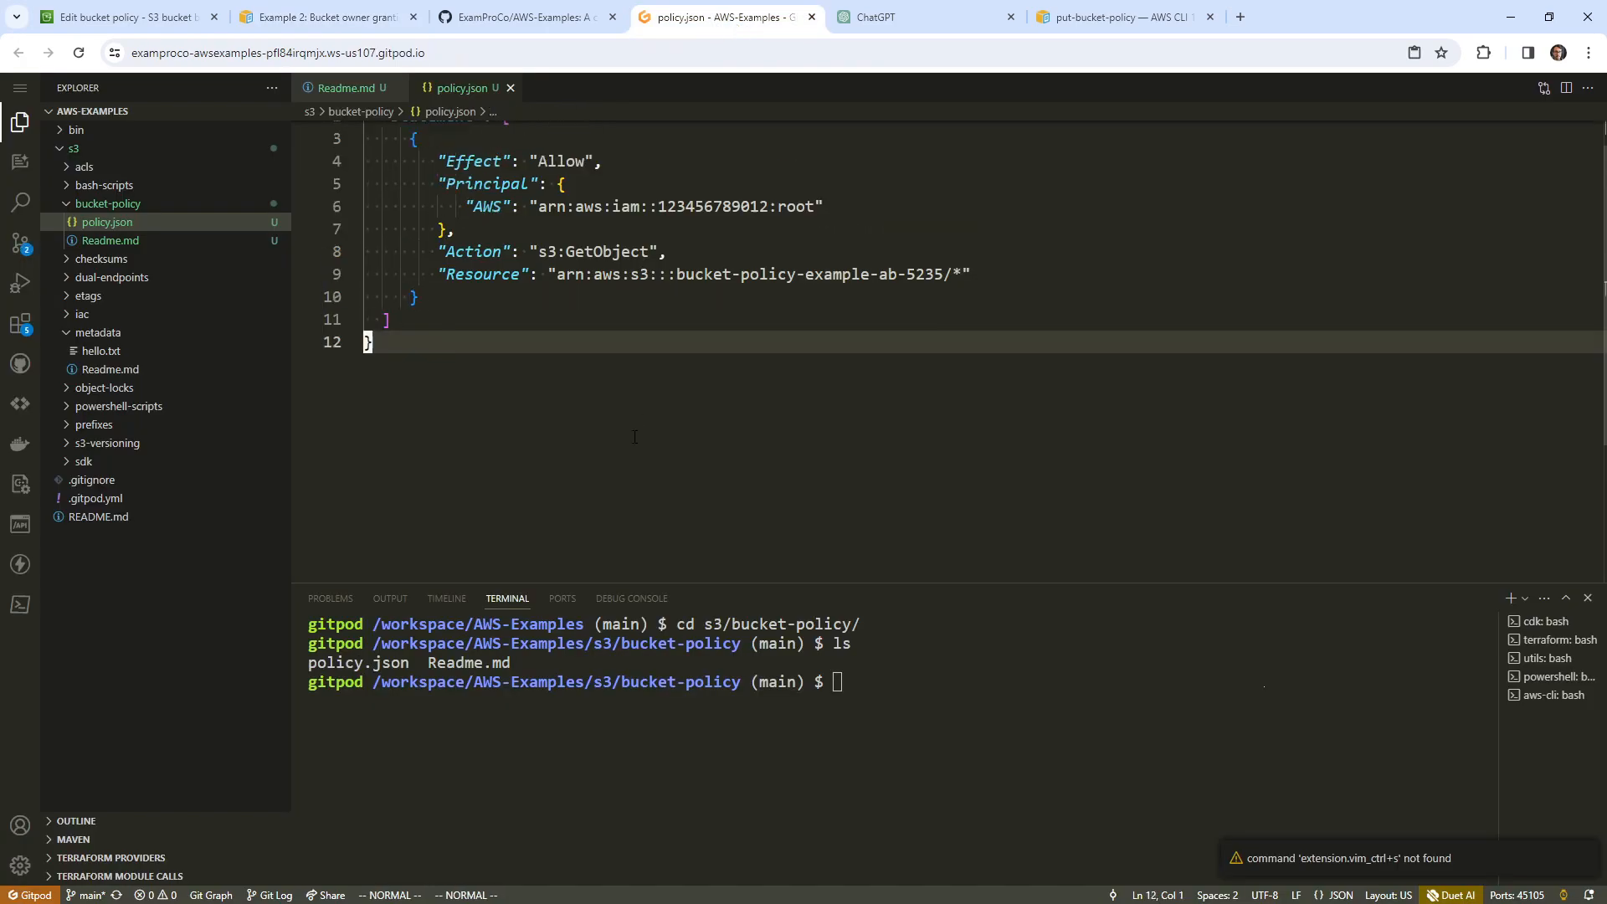
scroll(633, 437, up, 1)
drag(548, 244, 810, 242)
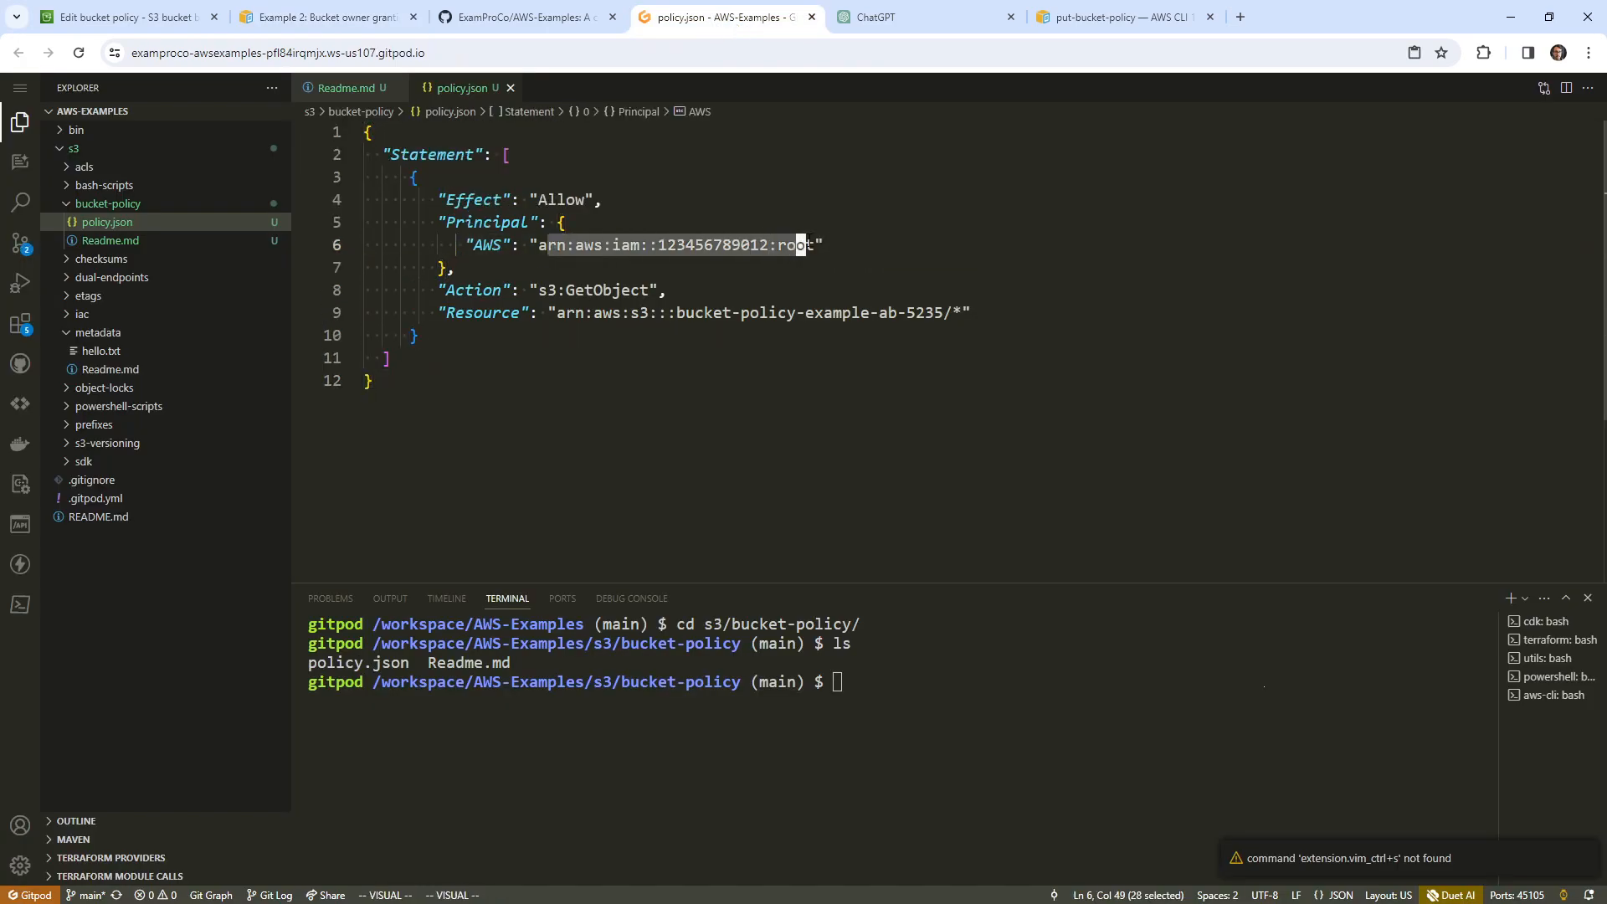
double_click(673, 245)
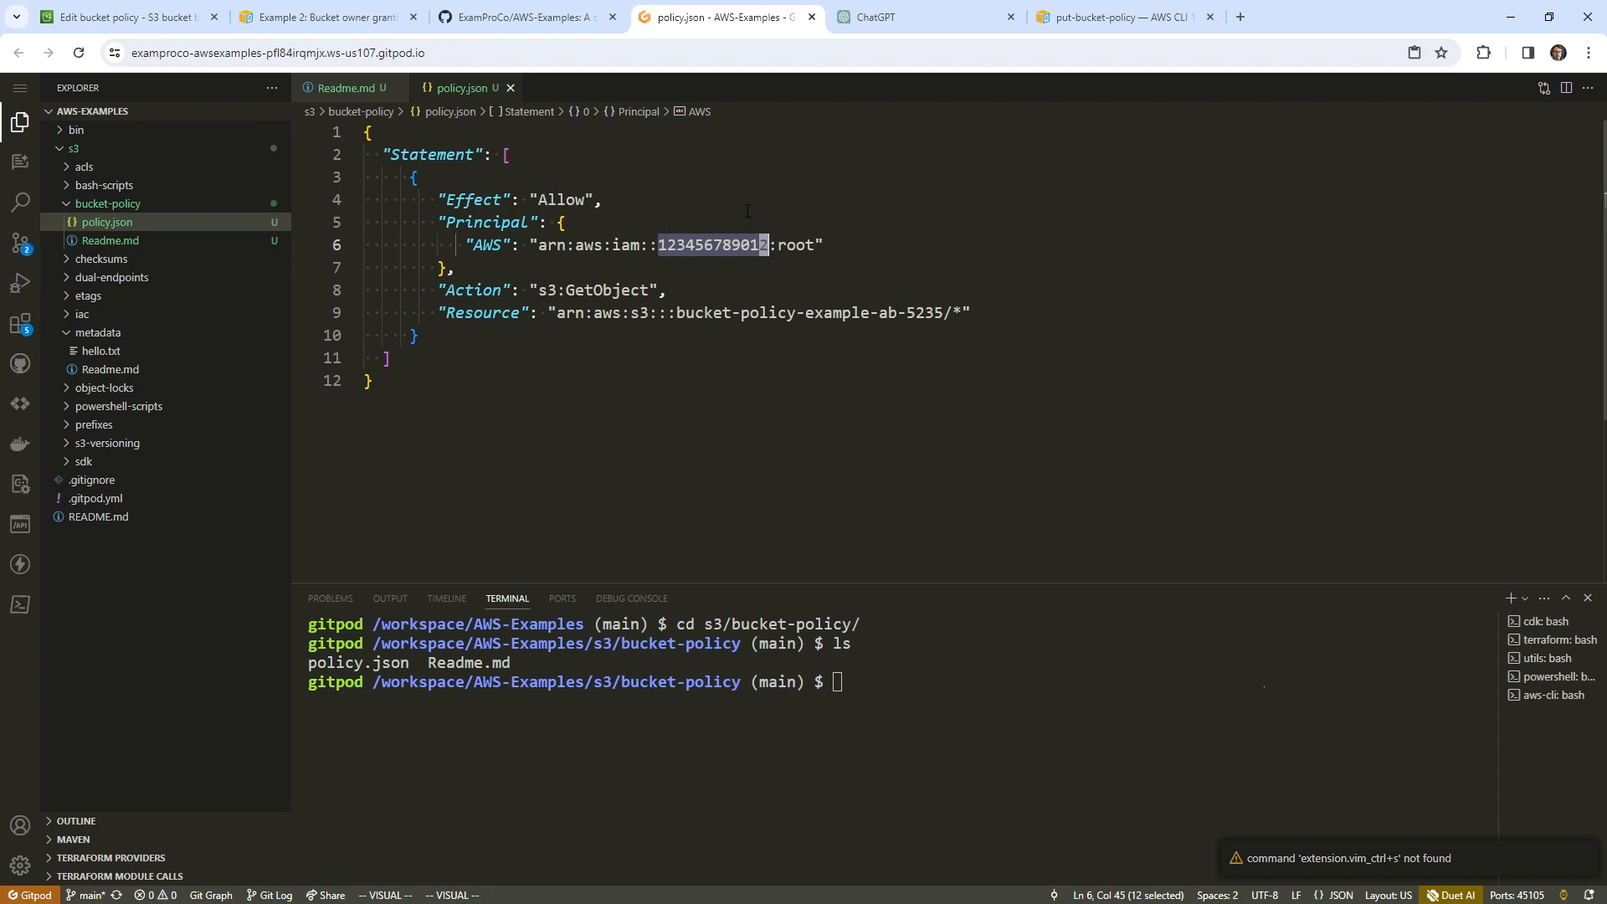
click(598, 200)
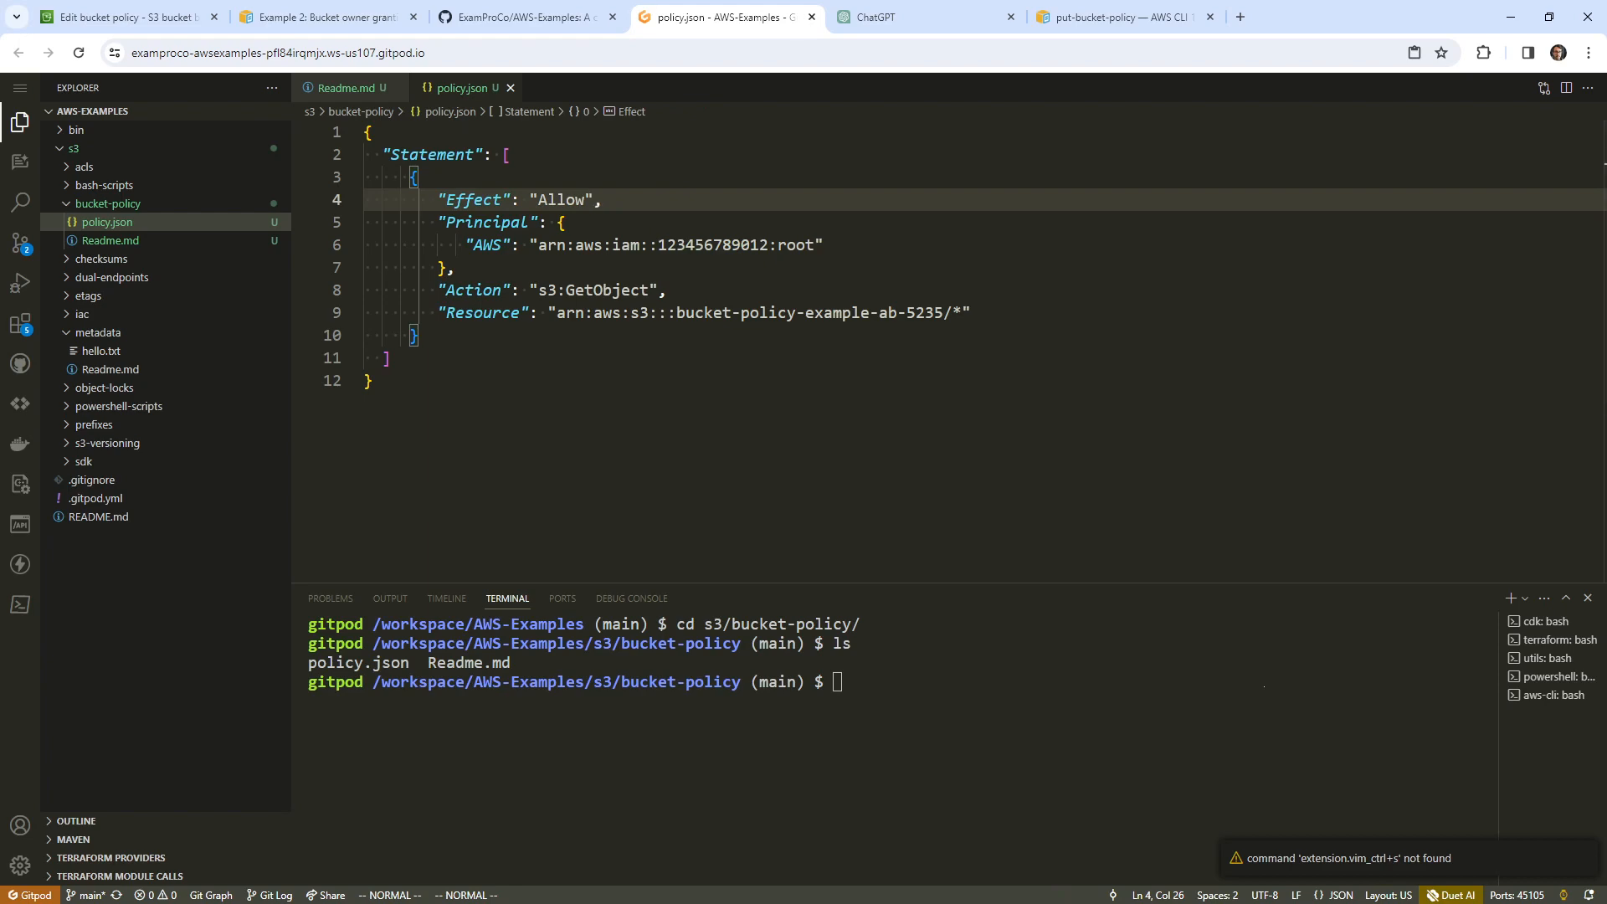
Switch to the incognito AWS console of the other account, open the signed-in user's IAM details and copy the user's ARN
drag(804, 0, 504, 81)
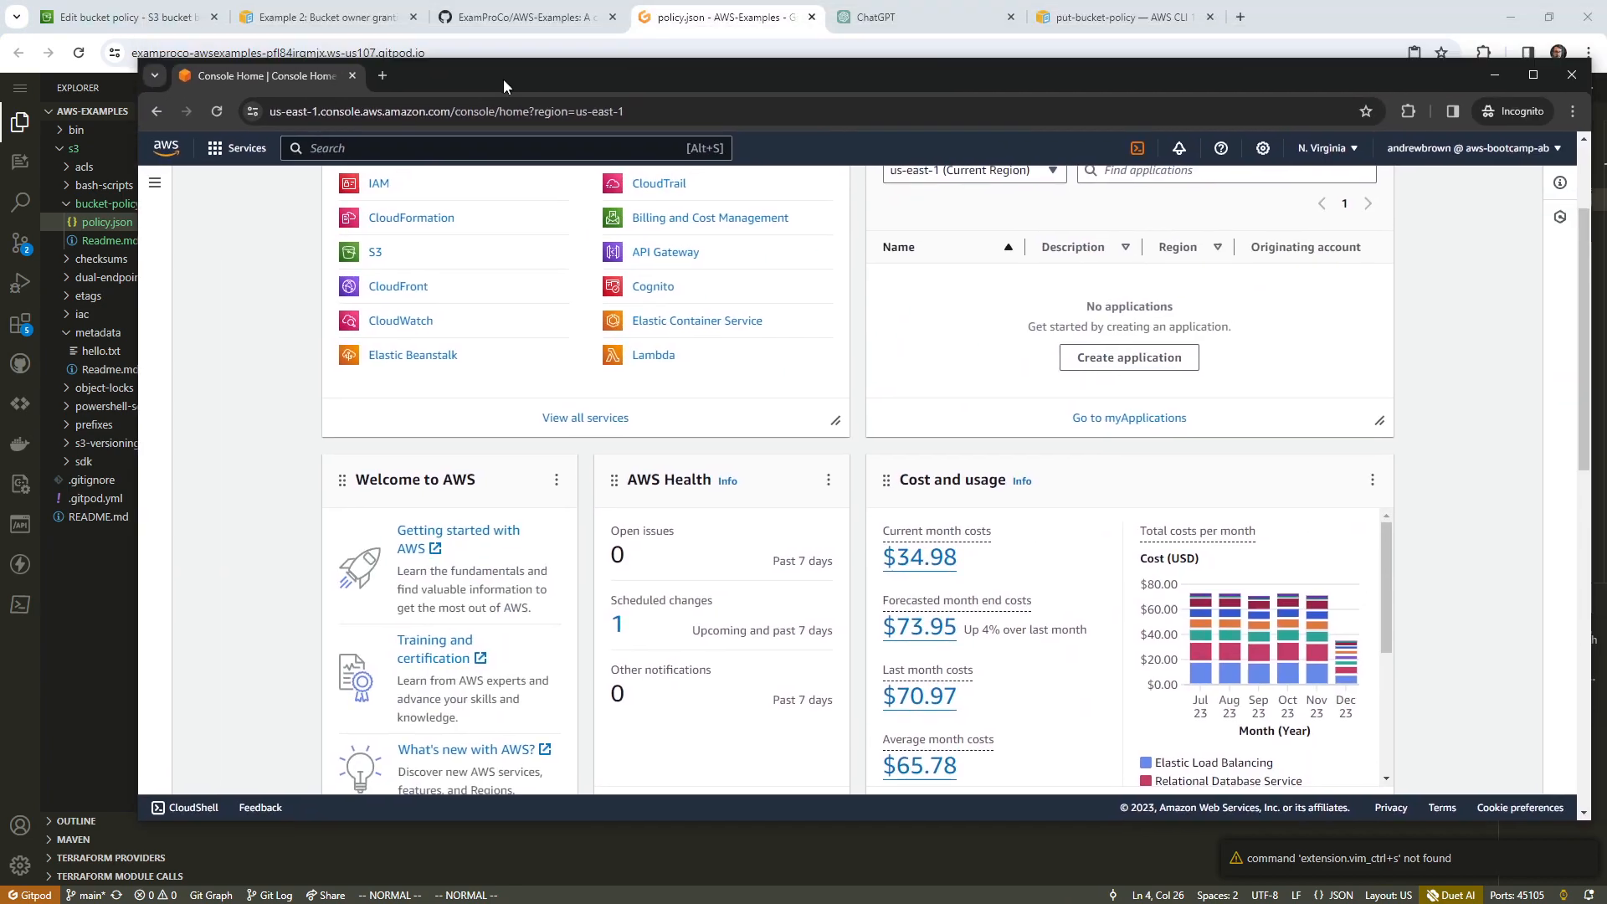
scroll(381, 280, up, 1)
click(379, 270)
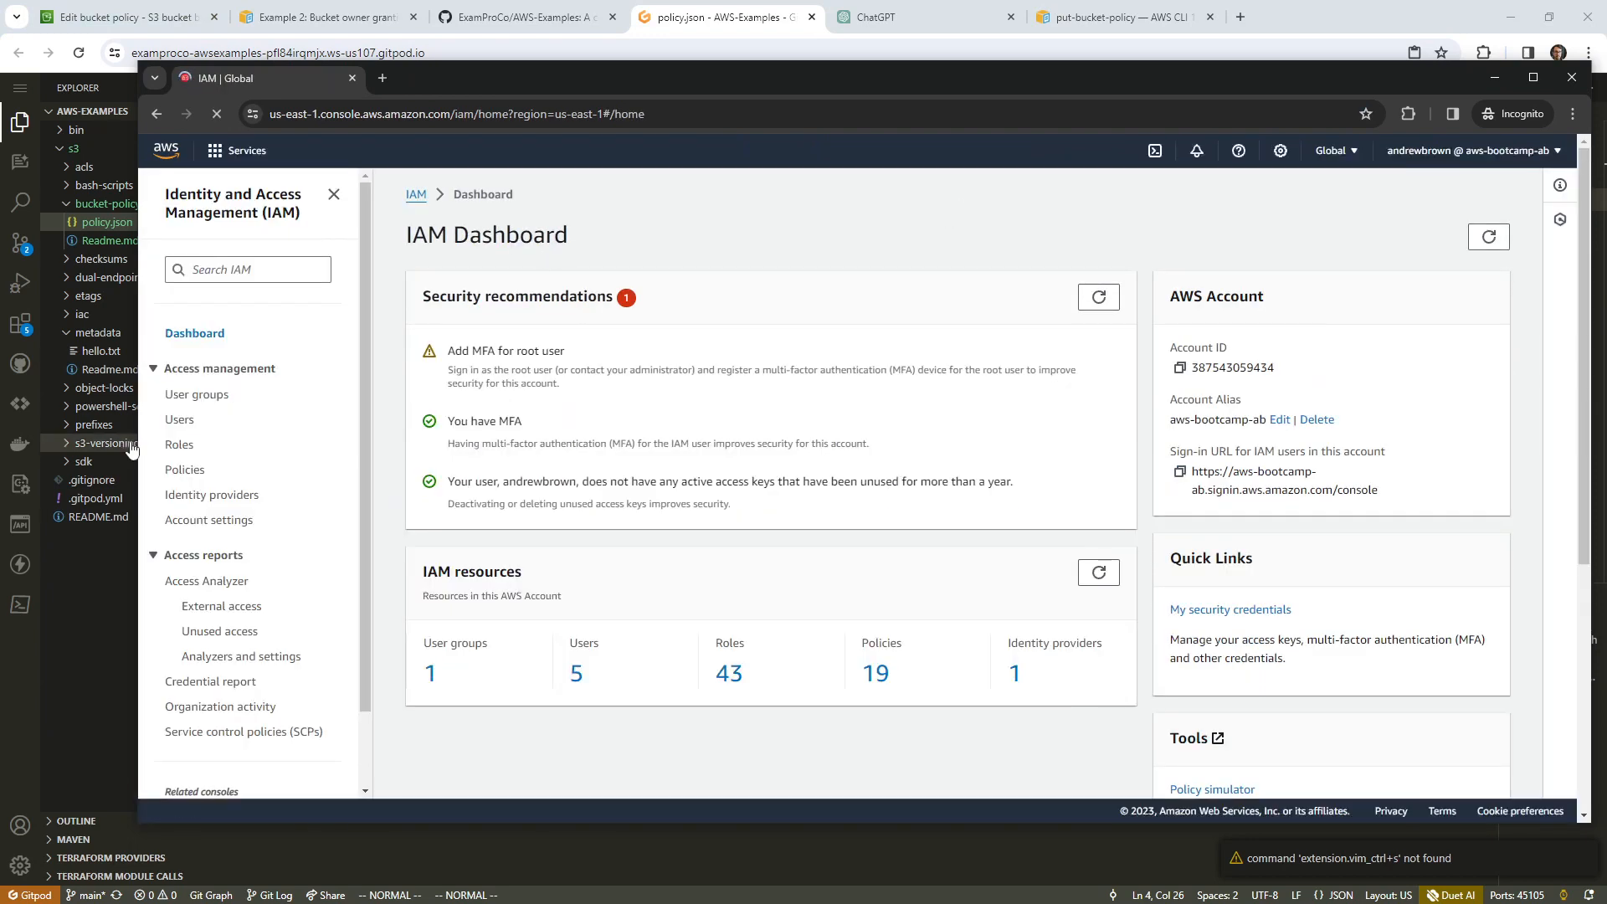
click(182, 420)
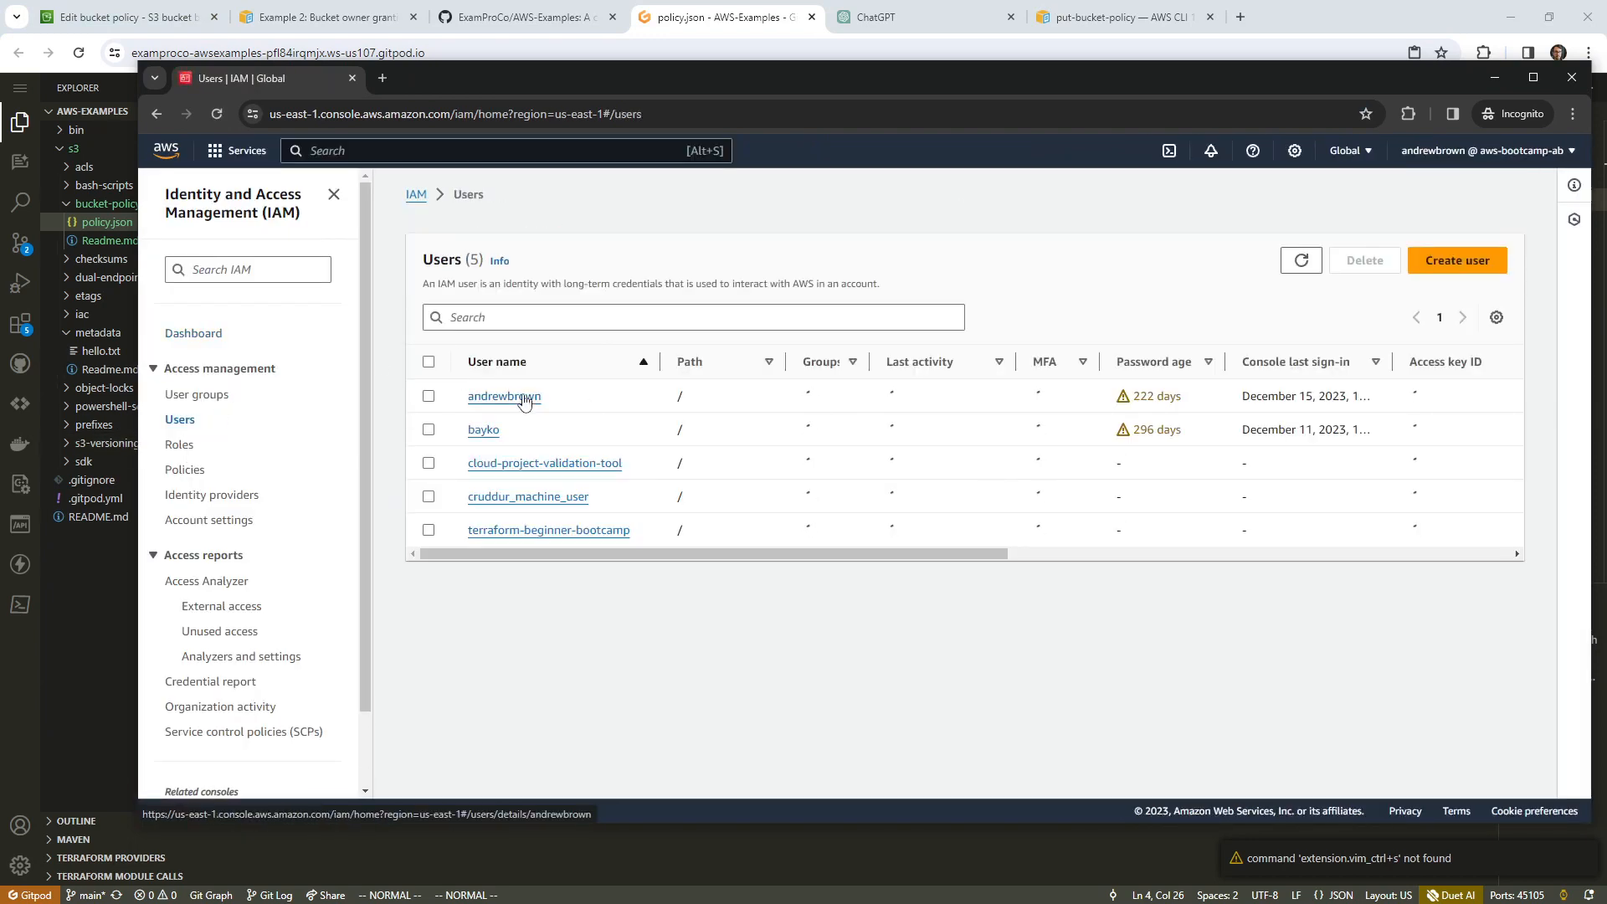
click(503, 395)
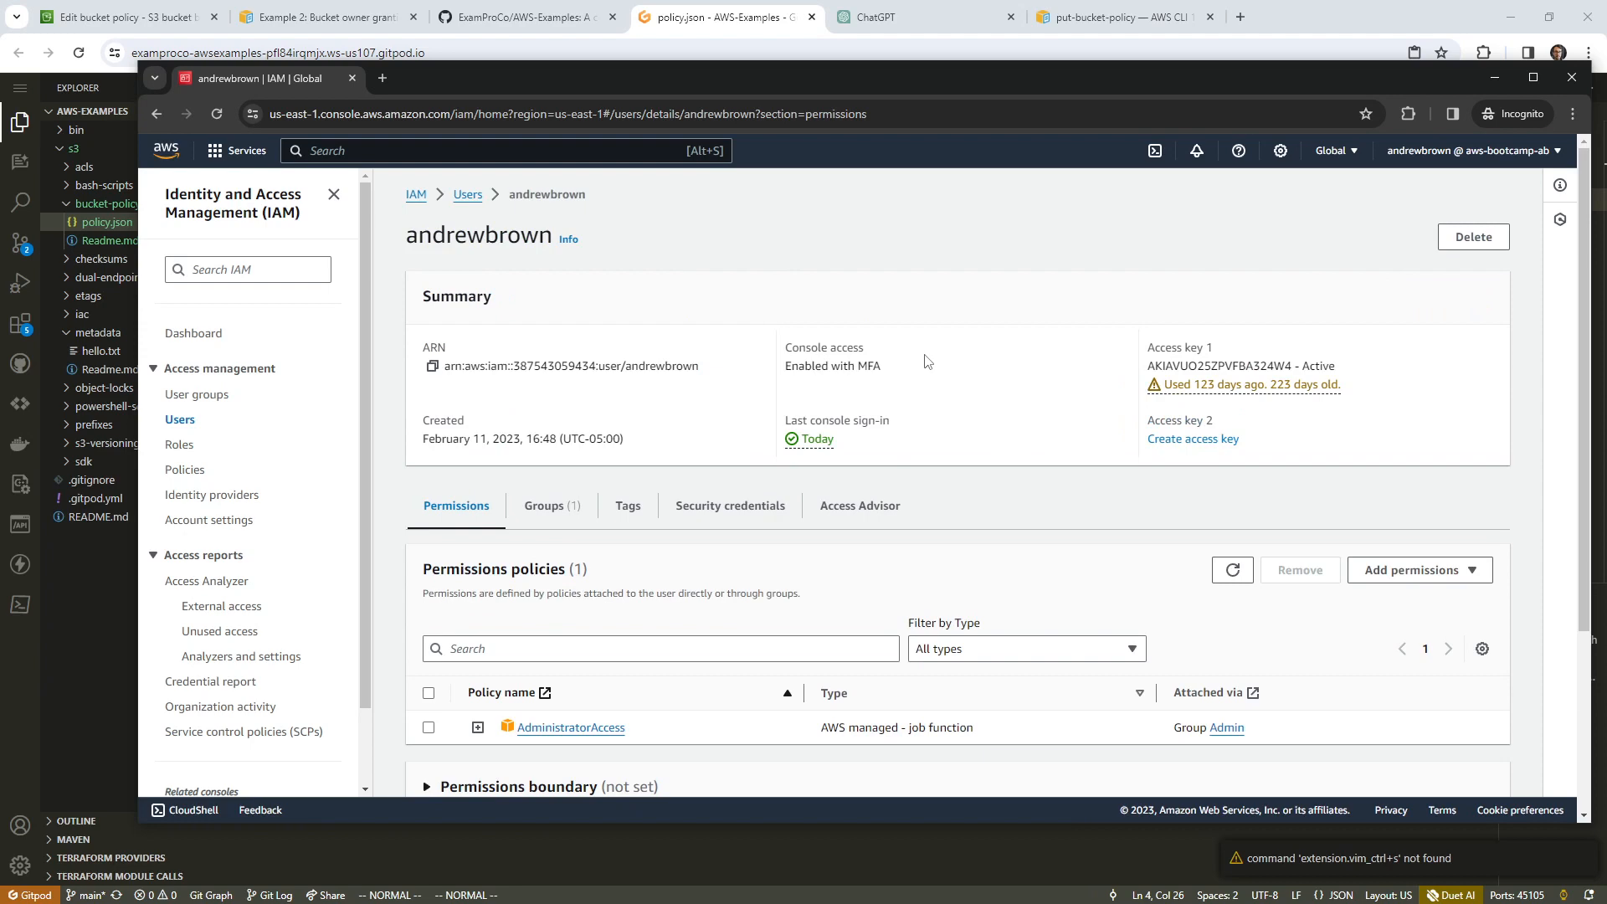
click(432, 366)
key(alt+Tab)
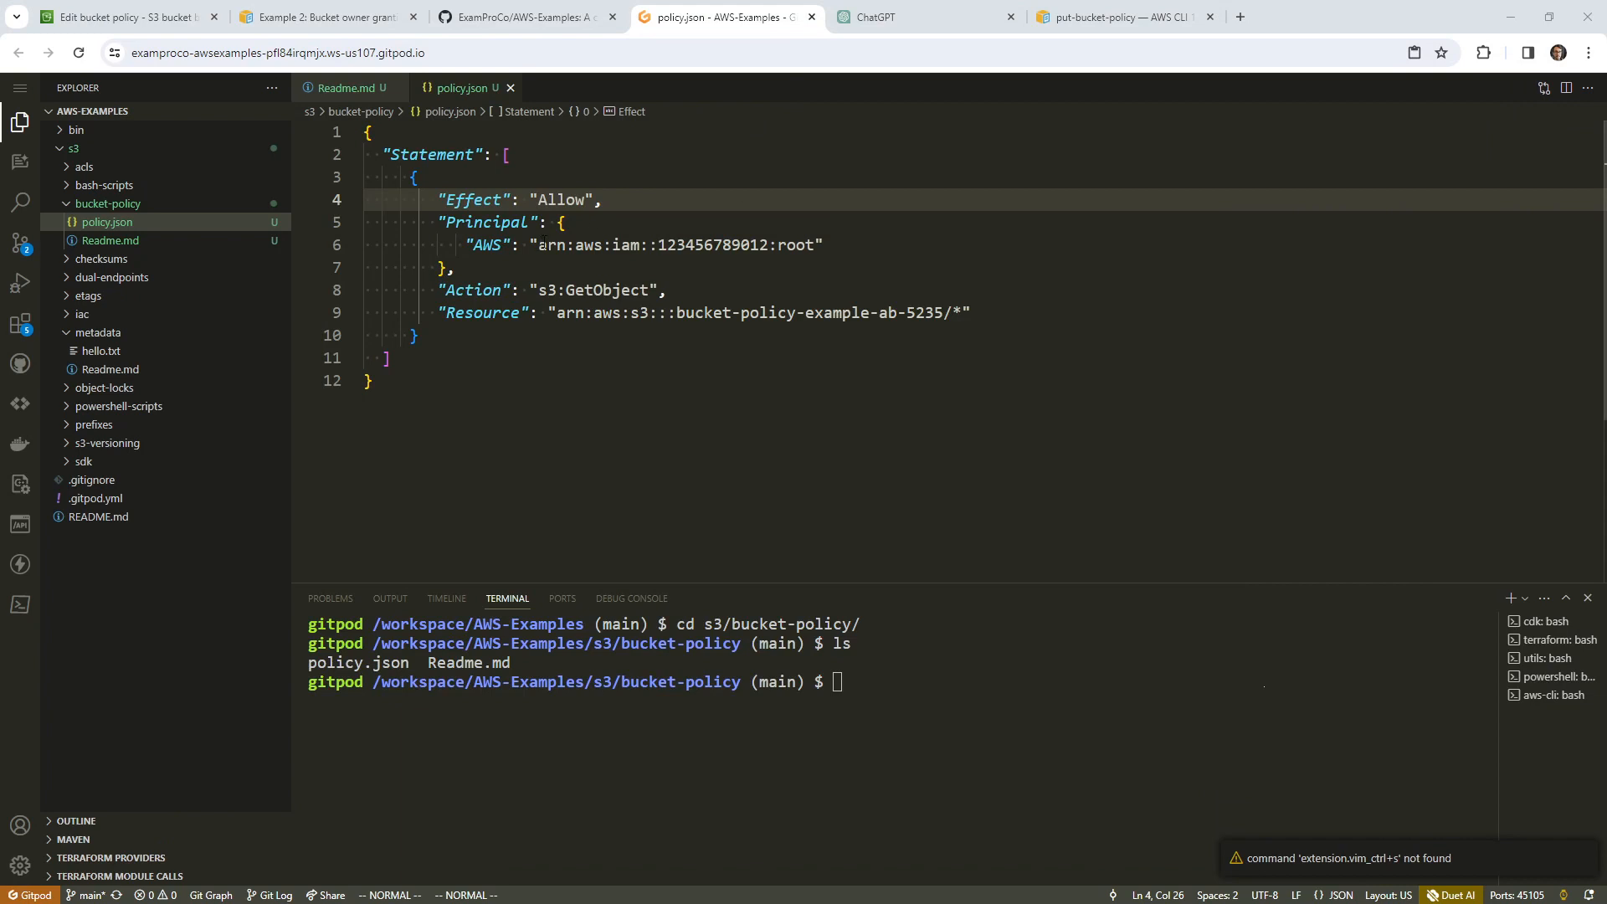
Replace the Principal's root ARN in policy.json with the copied IAM user ARN
drag(541, 245, 808, 245)
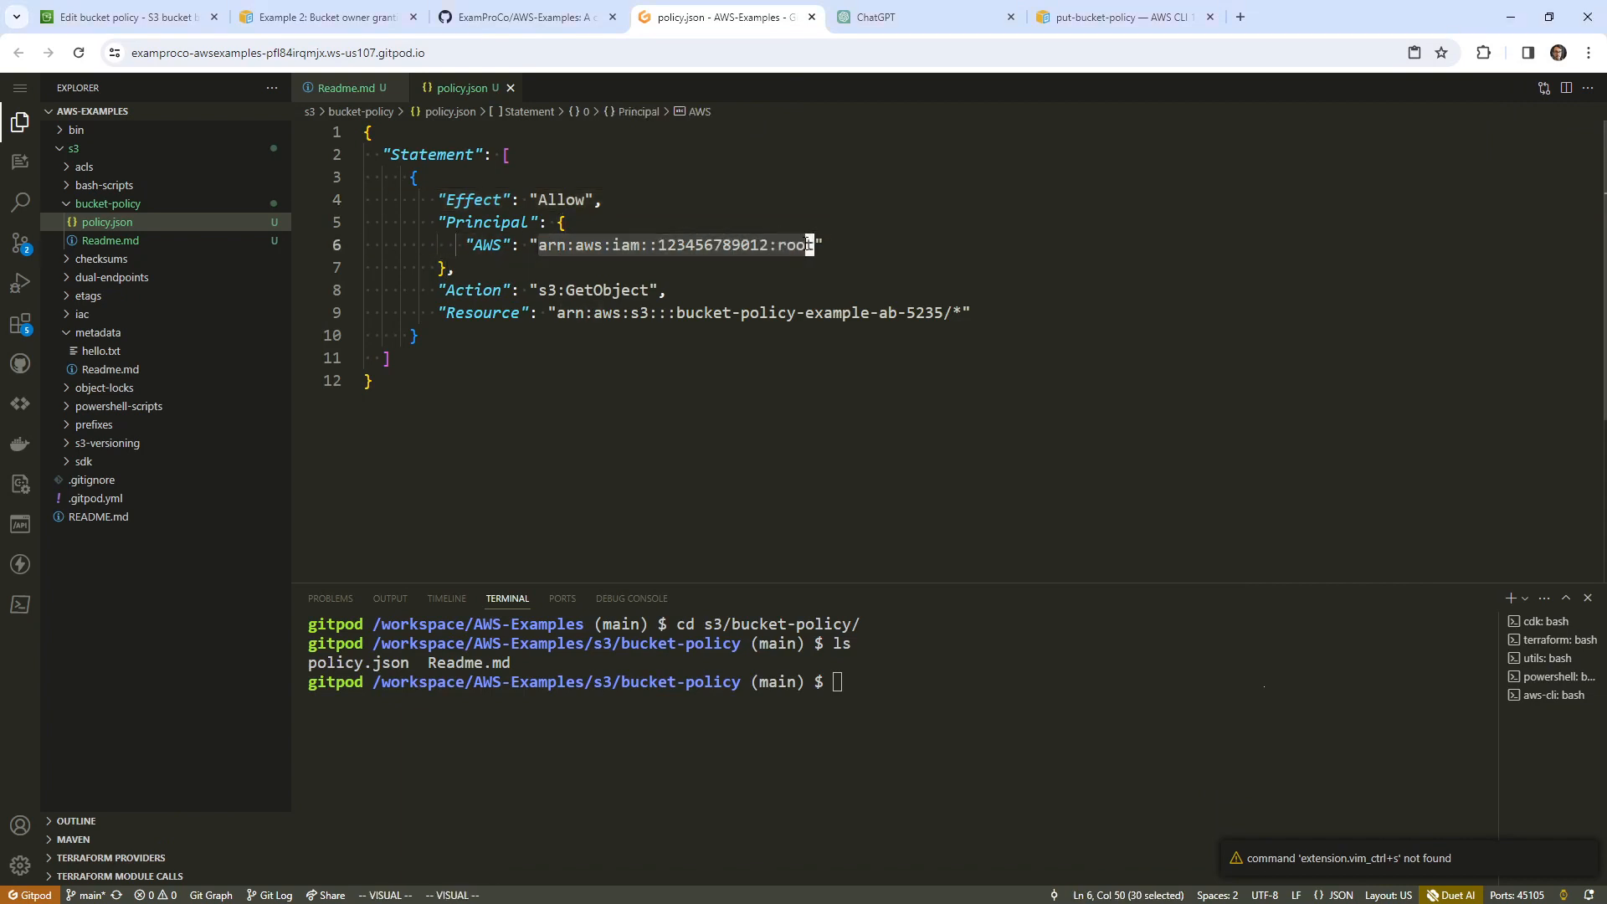
right_click(809, 245)
click(860, 531)
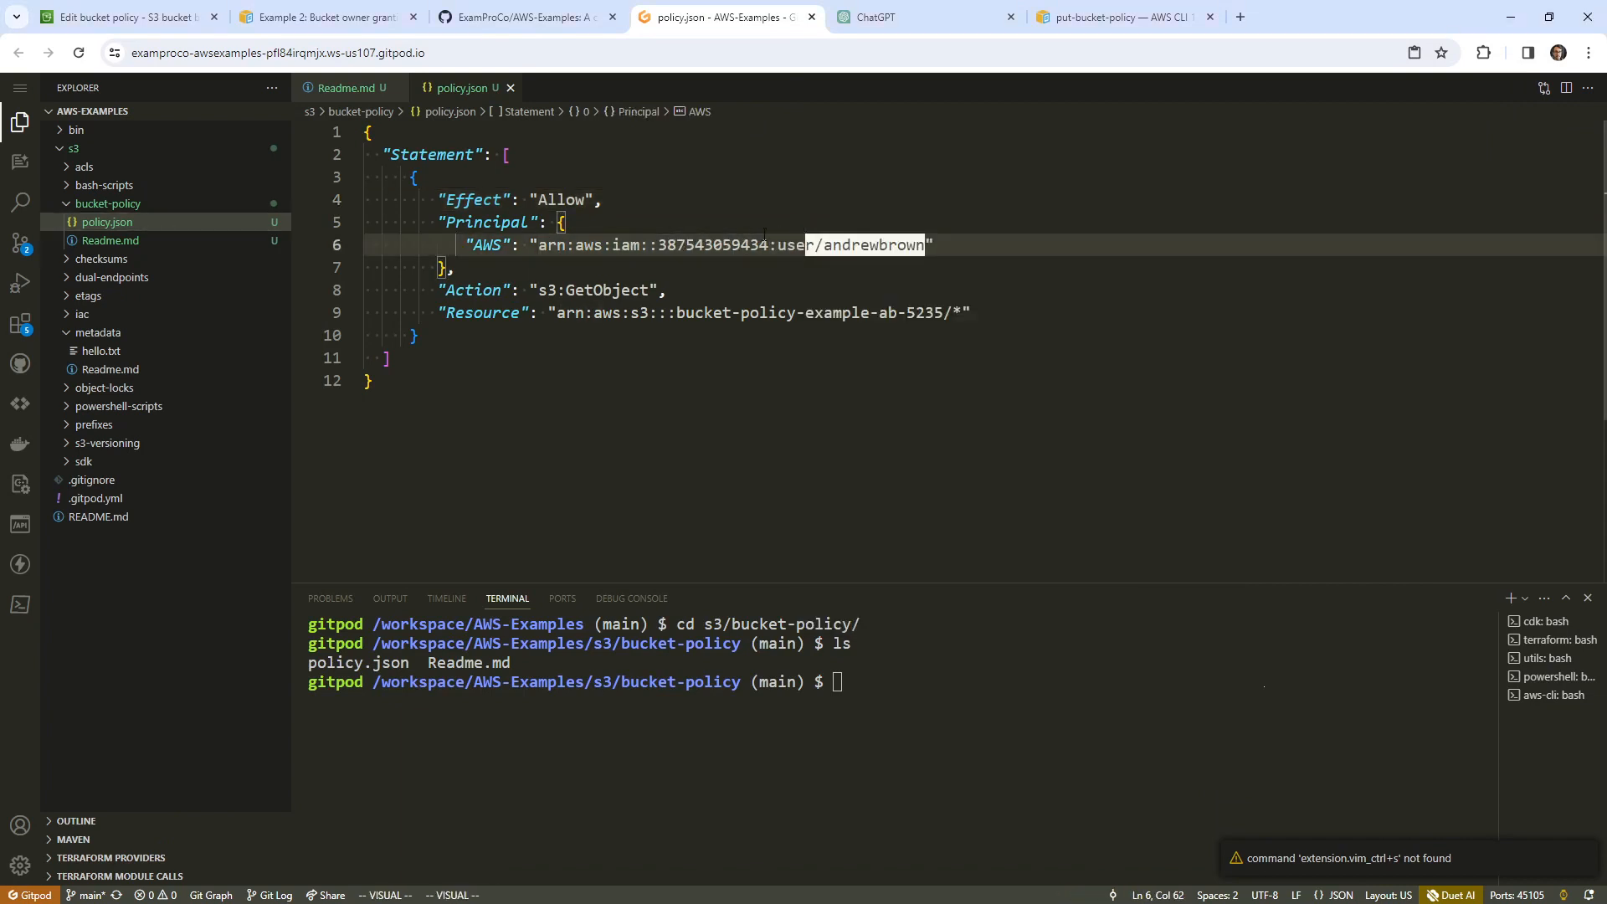
Insert empty array brackets as the Action value in policy.json and move "s3:GetObject" onto its own line
click(658, 312)
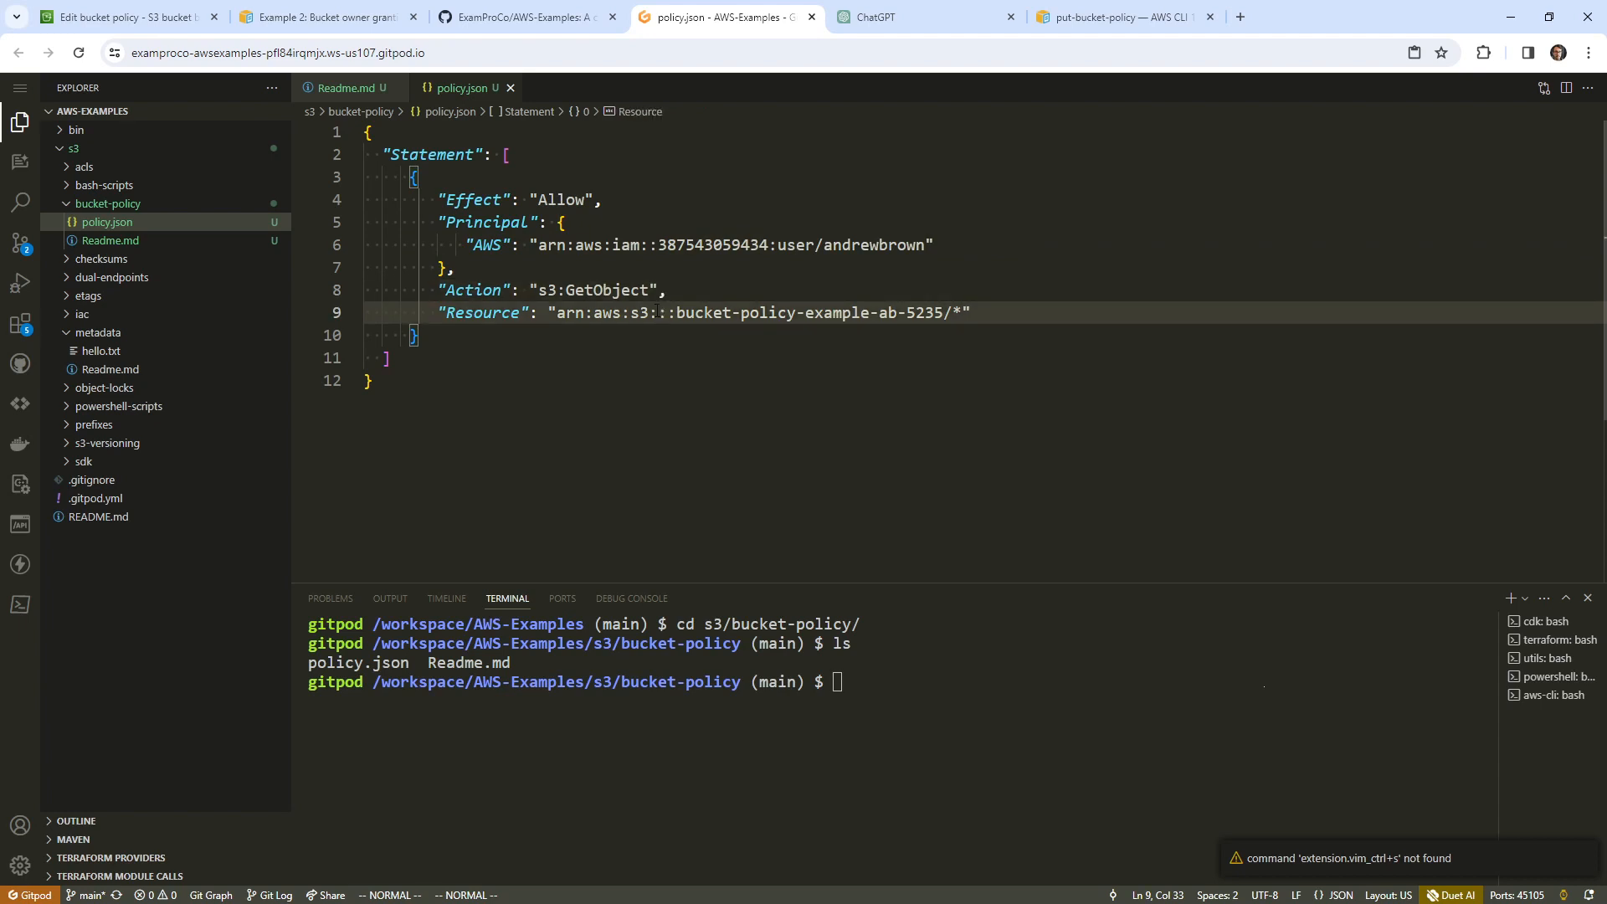
key(k)
key(b)
key(b)
key(b)
key(b)
key(b)
text(i)
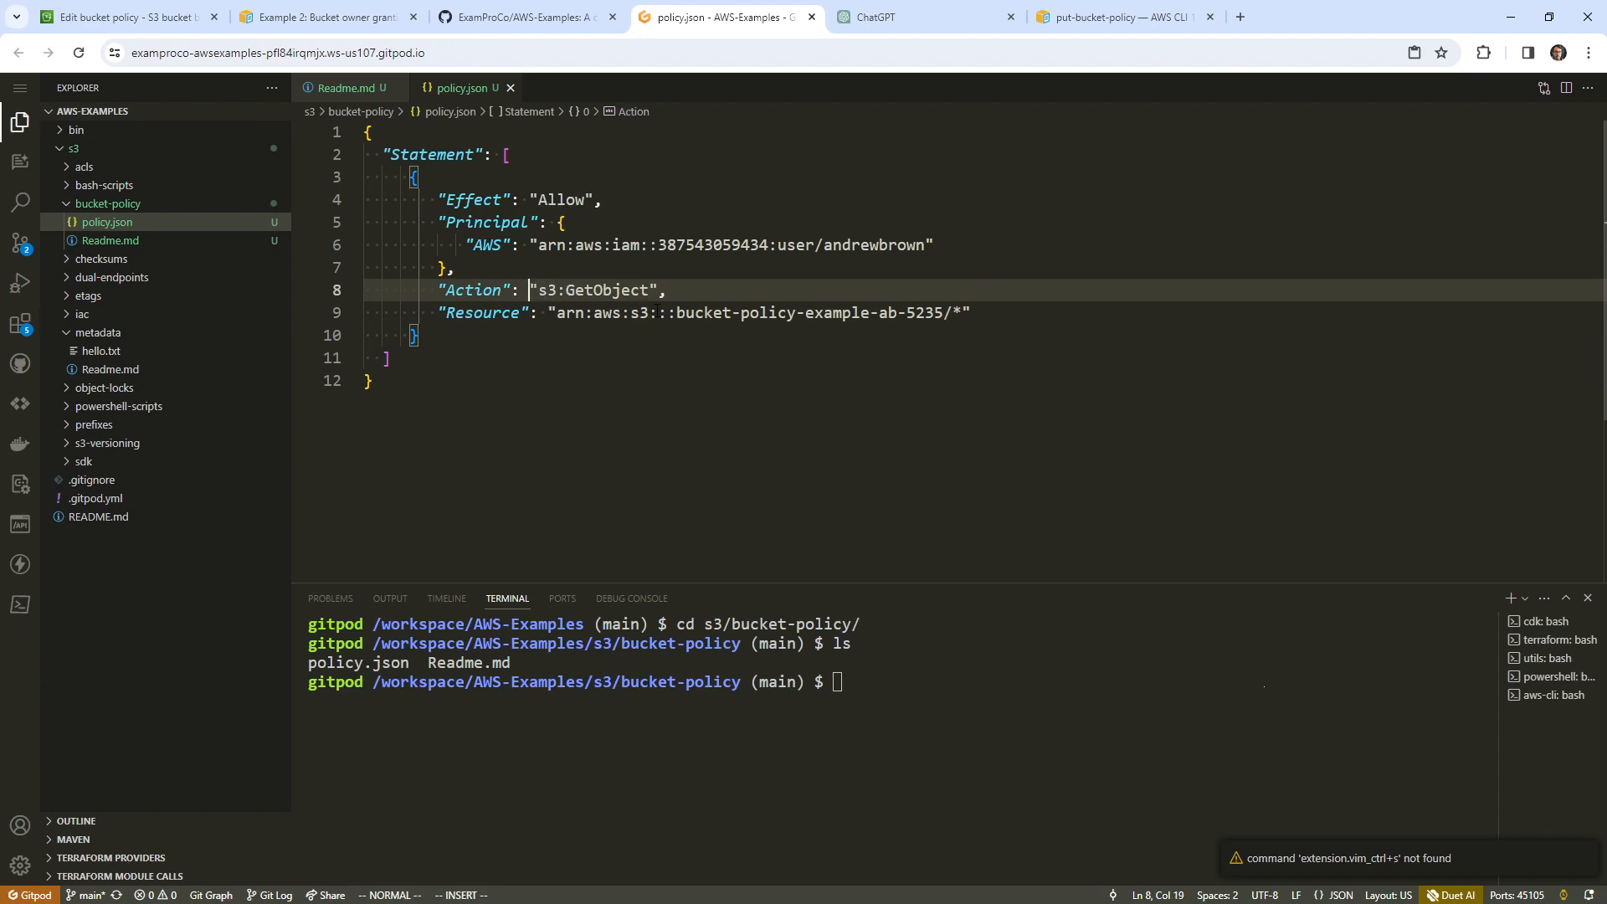
text([)
key(Escape)
key(l)
key(l)
key(i)
key(Return)
key(Escape)
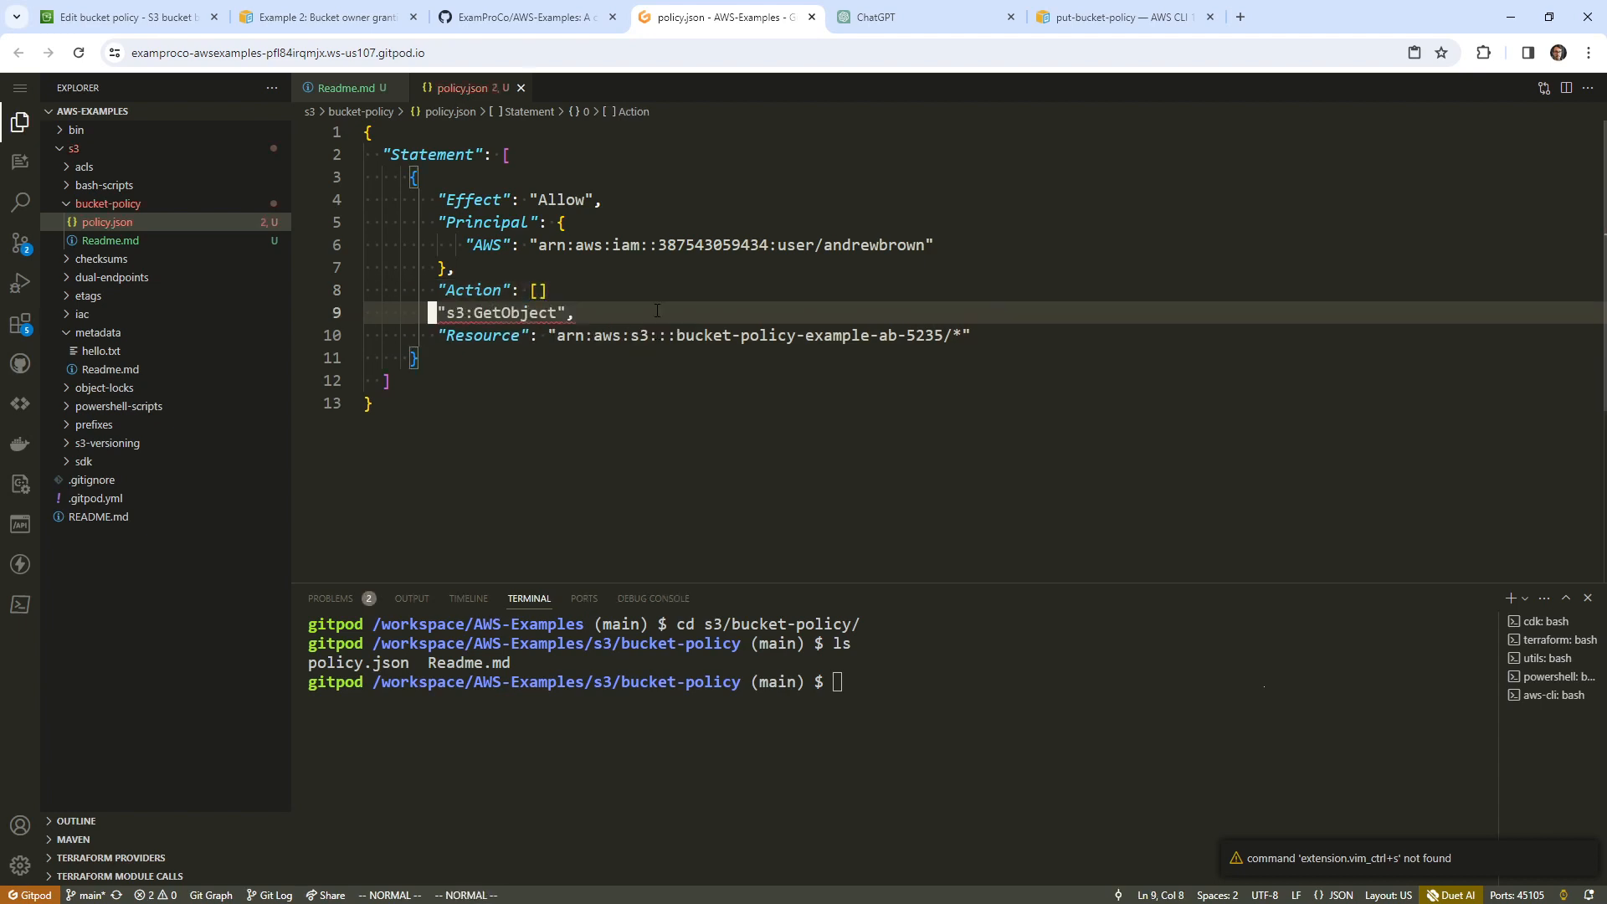
Spread the Action brackets over separate lines and move "s3:GetObject", between them, indented one level
key(k)
key(shift+4)
key(i)
key(Return)
key(Escape)
key(j)
key(j)
key(d)
key(d)
key(k)
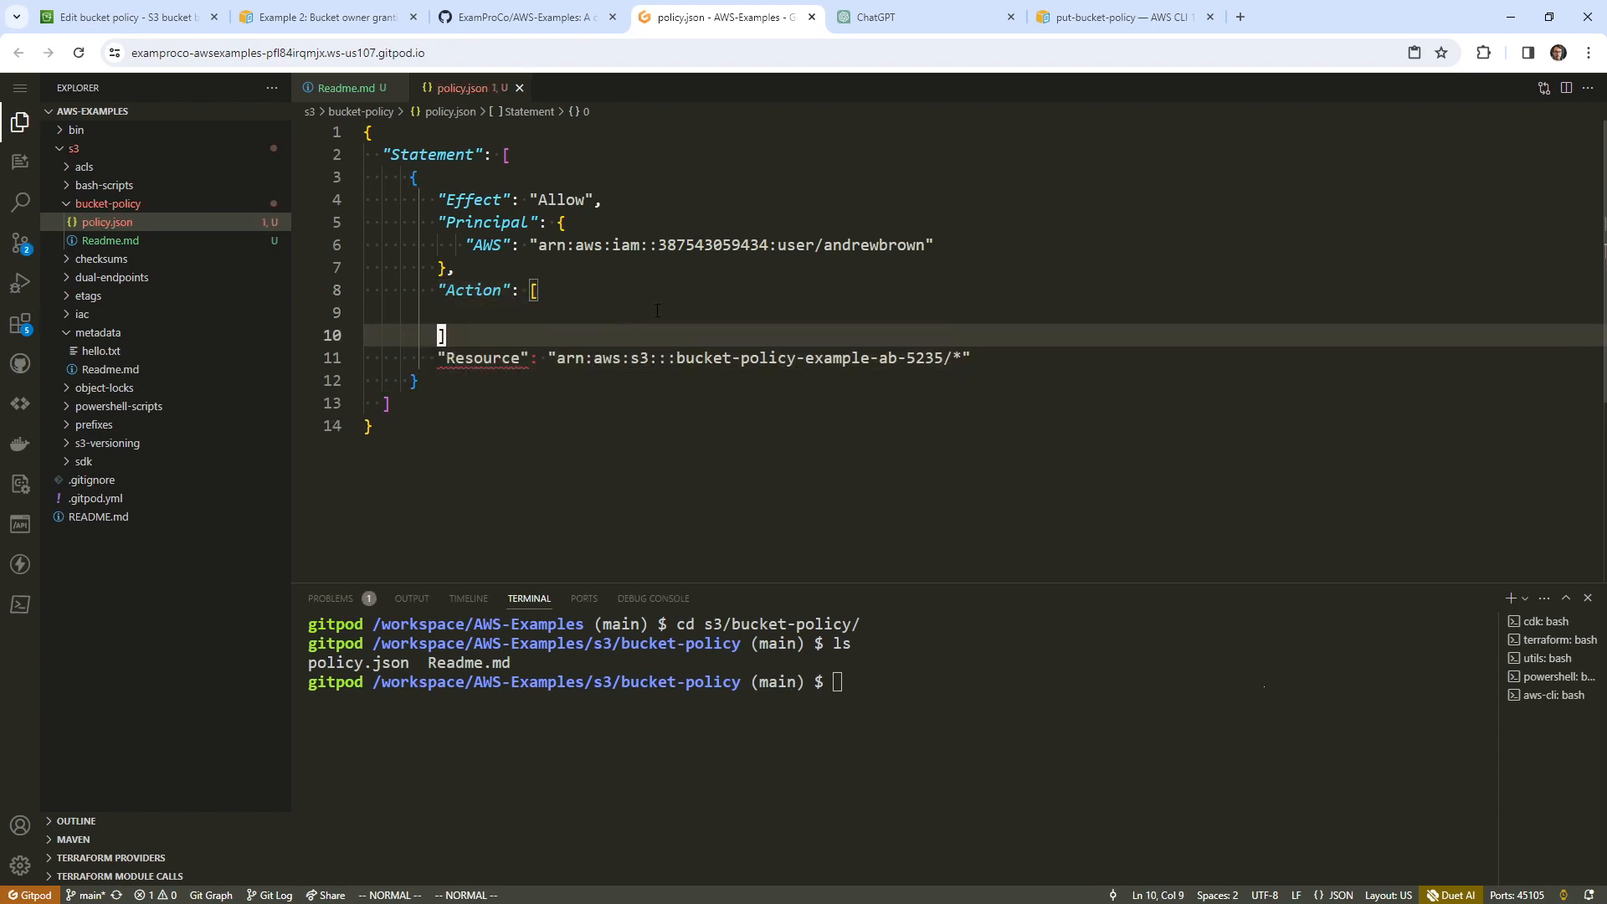
key(shift+p)
key(k)
key(d)
key(d)
key(shift+period)
key(shift+period)
Add the entry "s3:ListBuckets" above "s3:GetObject" in the Action array
key(shift+o)
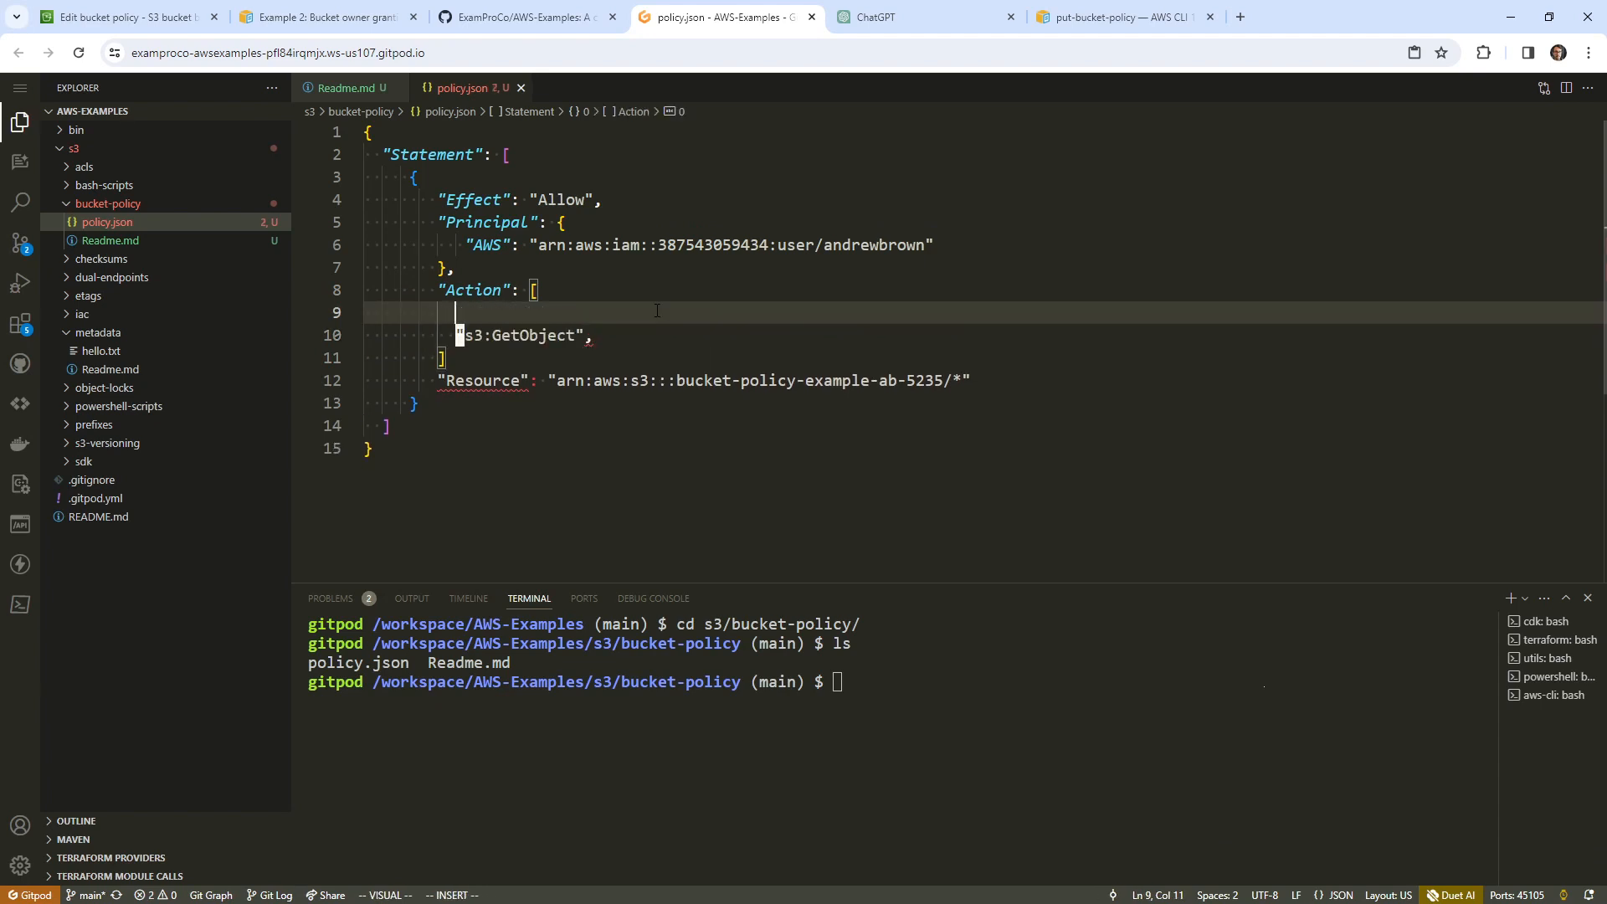
text("s3:ListBuckets)
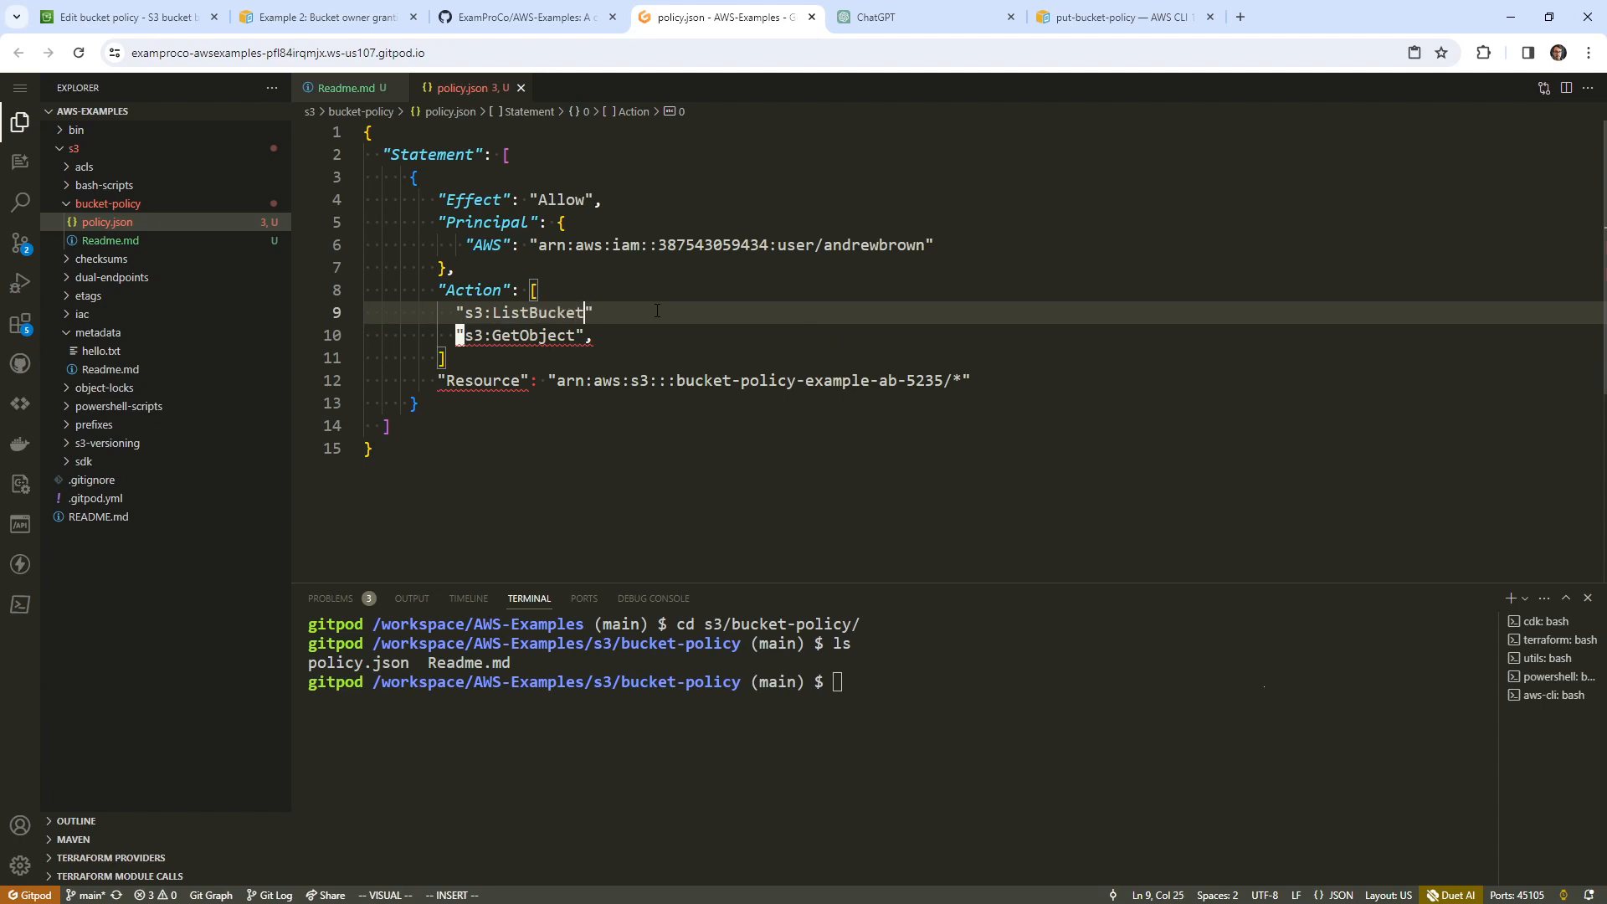
key(Up)
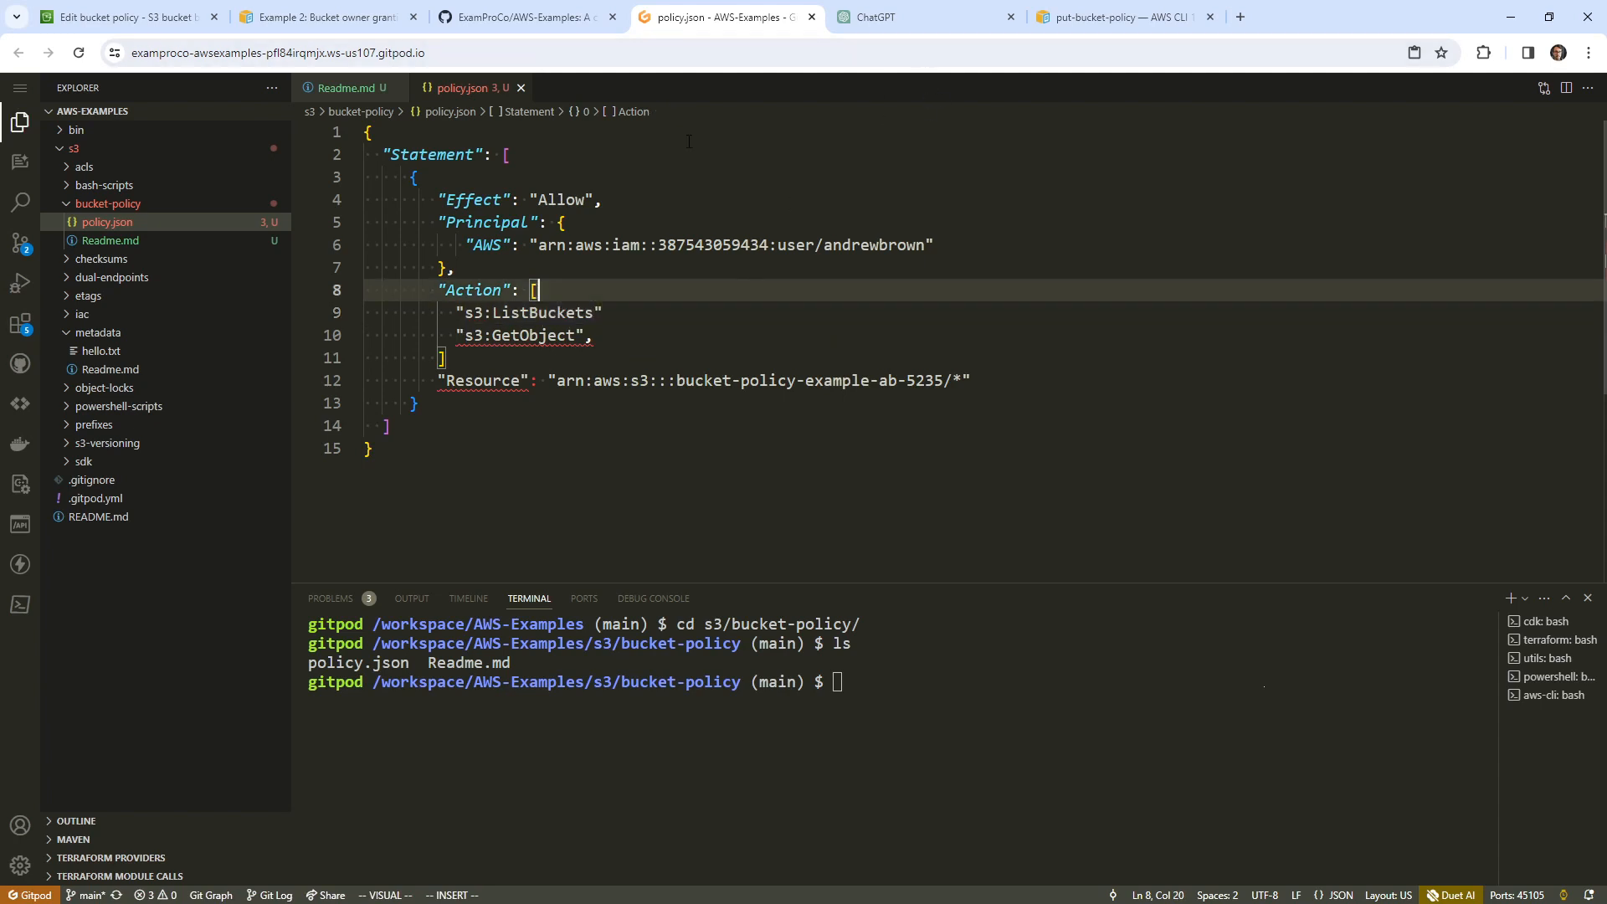
Examine the sample policy in the Examples section of the put-bucket-policy CLI reference
click(1105, 18)
scroll(905, 268, up, 8)
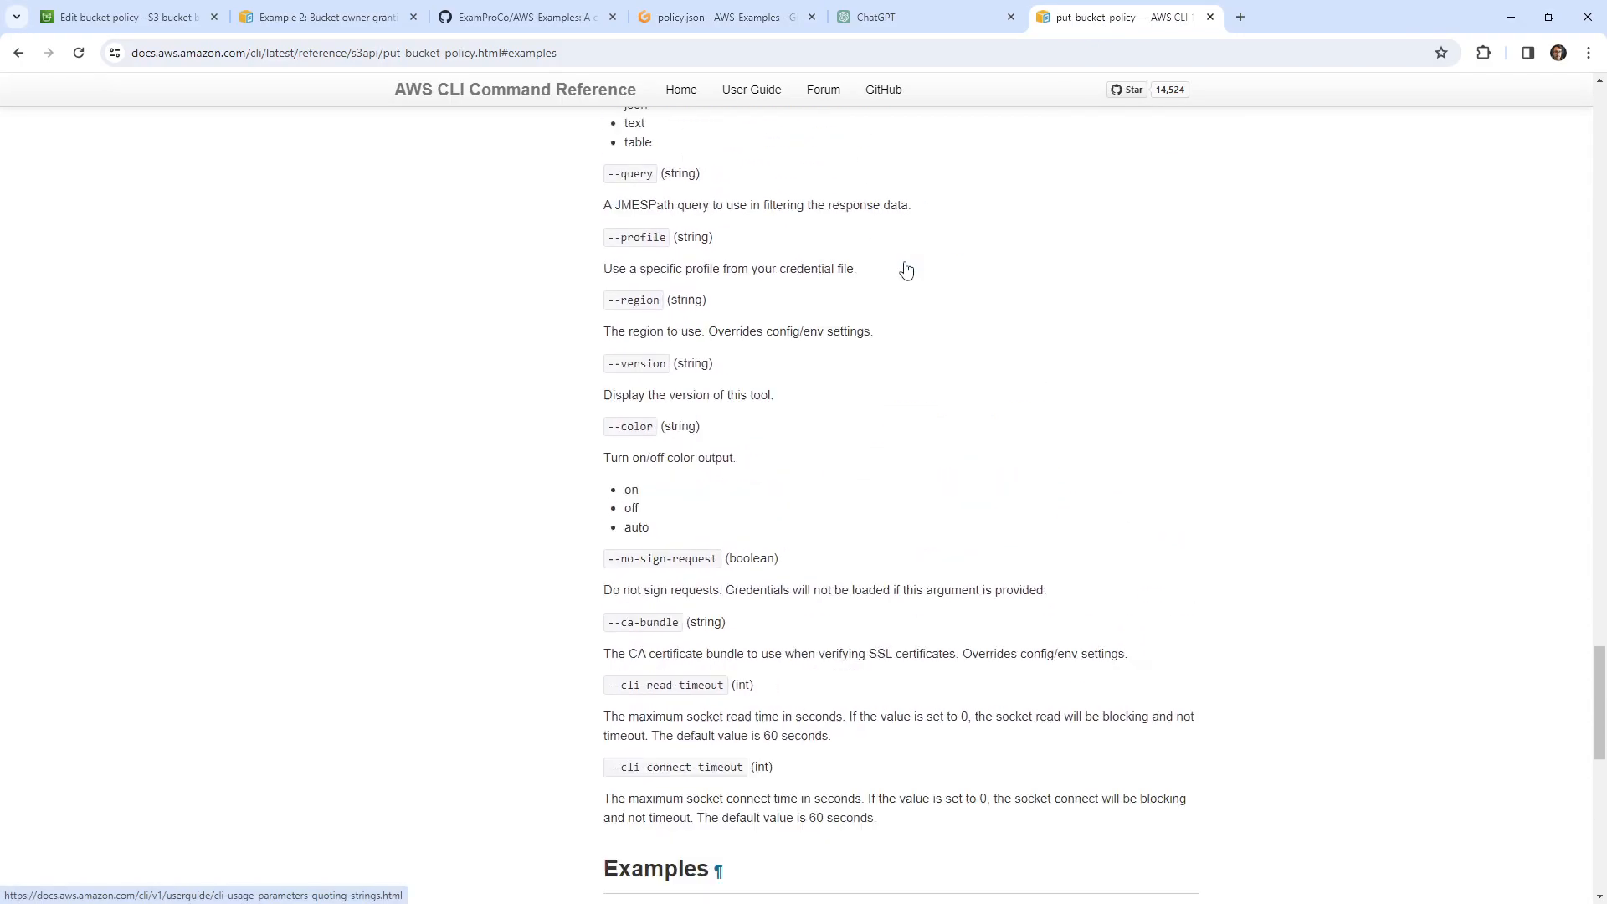
scroll(906, 268, down, 5)
scroll(906, 253, down, 5)
click(816, 359)
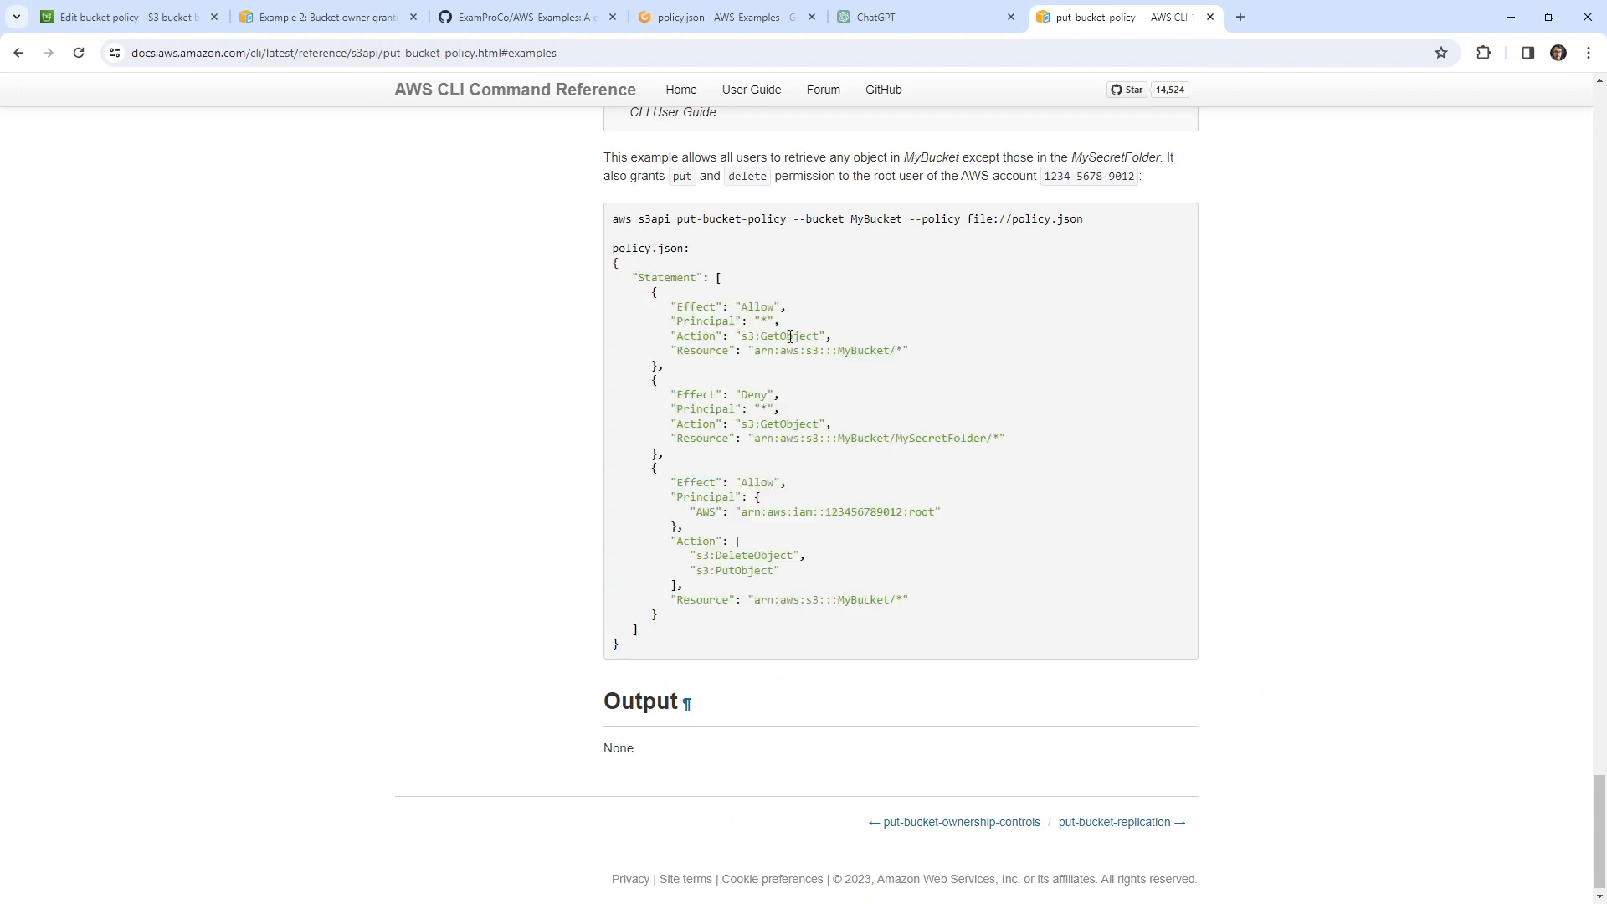
Search the web in a new tab for "aws cli api permissions"
click(1240, 18)
text(aws cli )
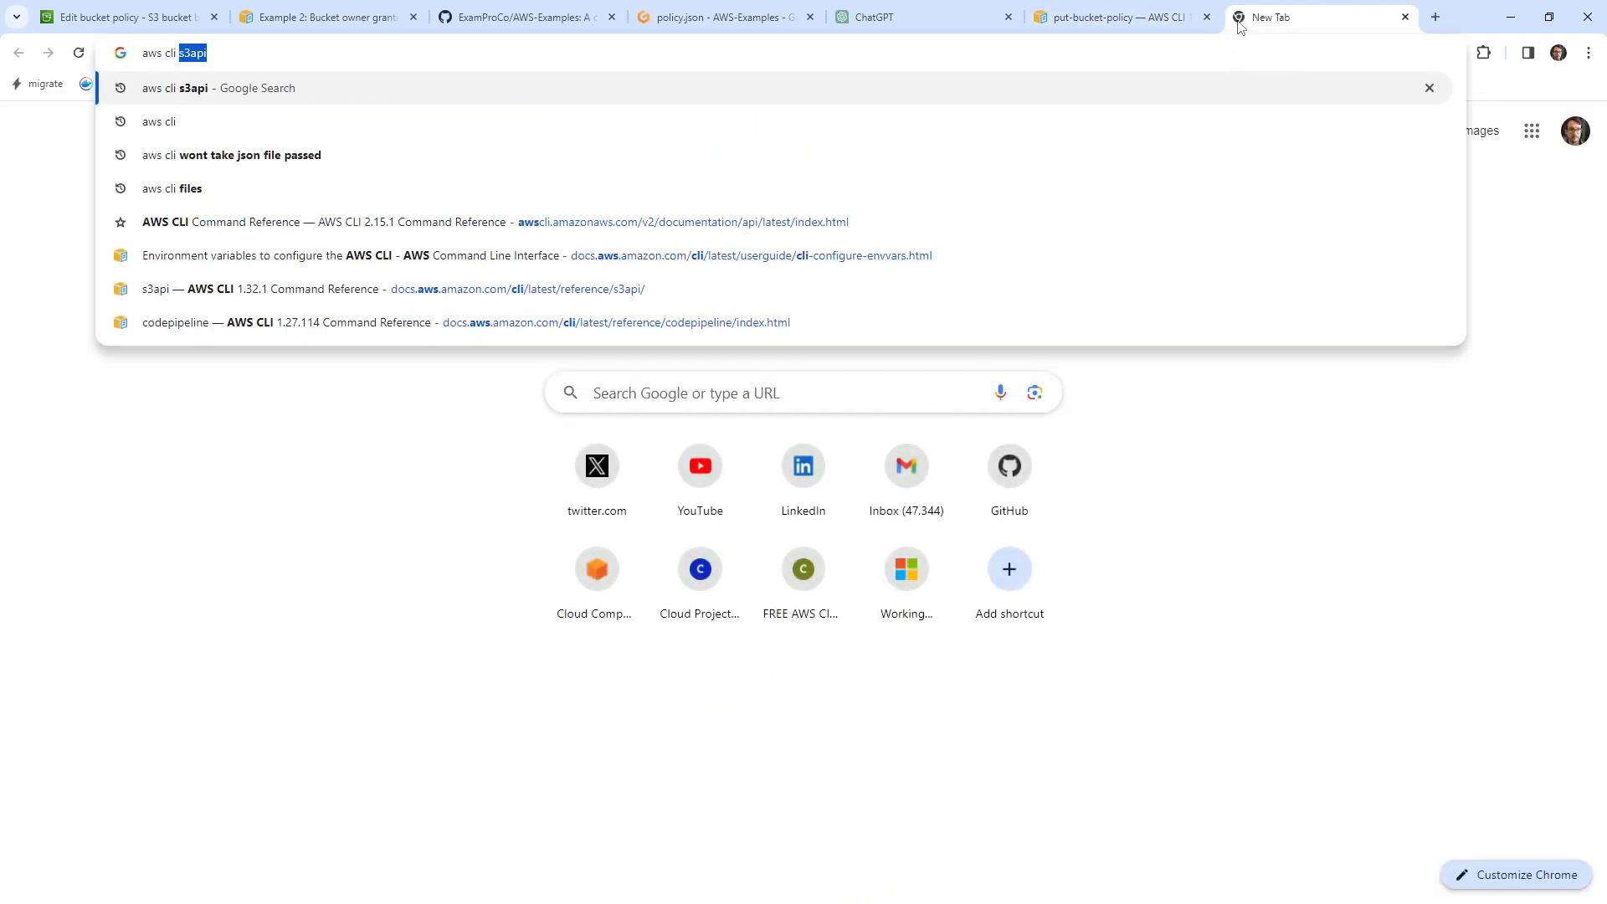
text(api permissions)
key(Return)
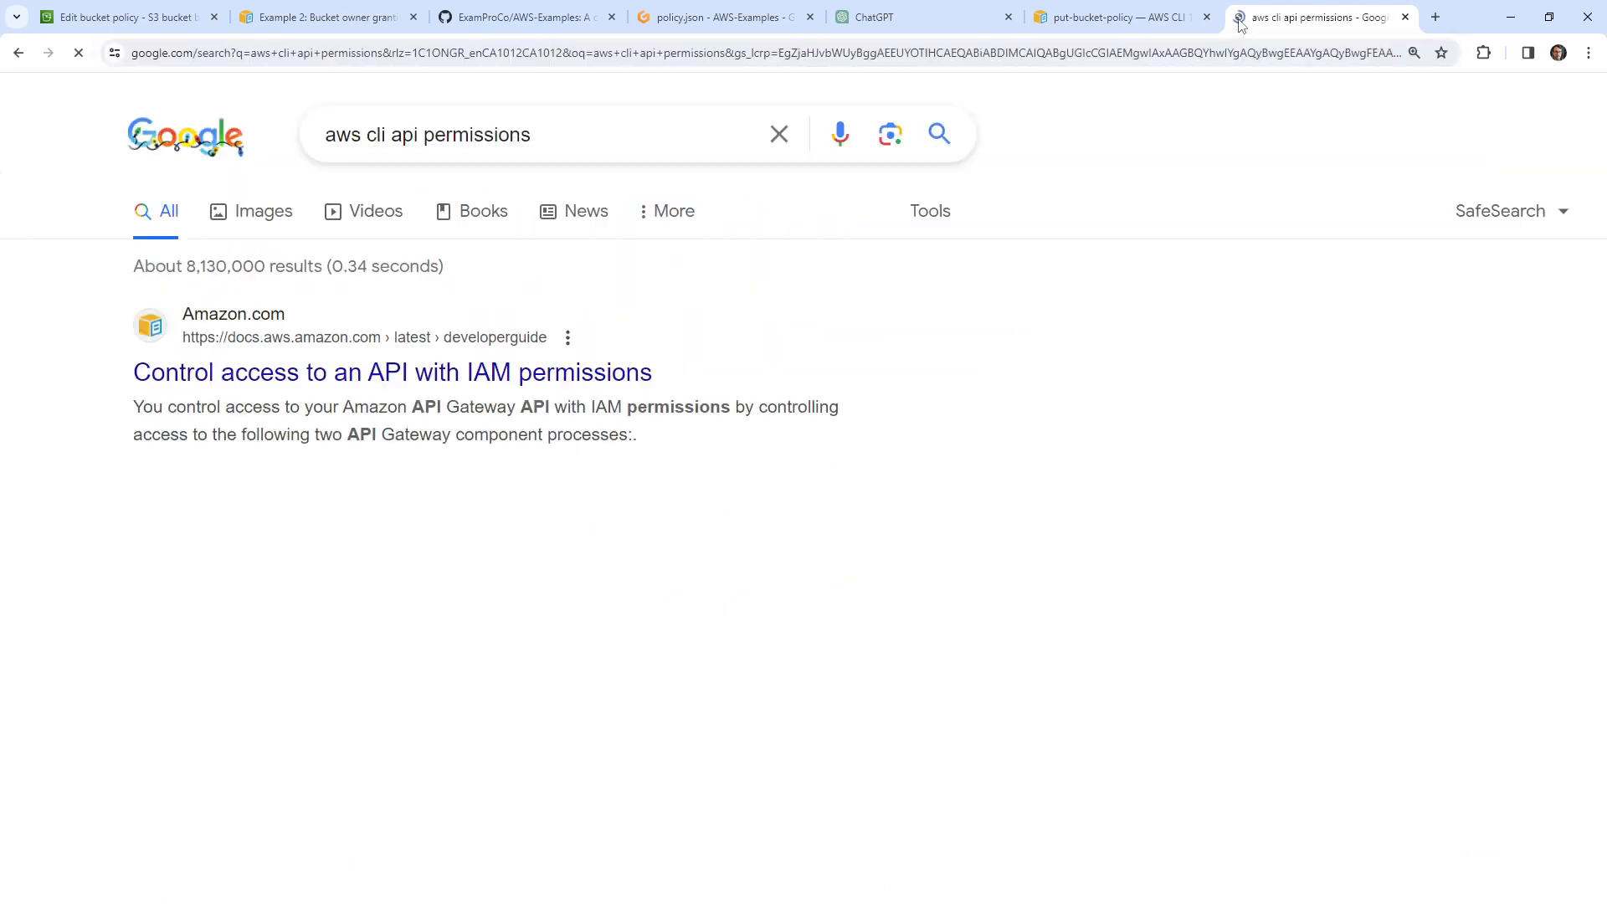
Refine the web search to "aws s3 permissions list"
click(408, 132)
double_click(407, 133)
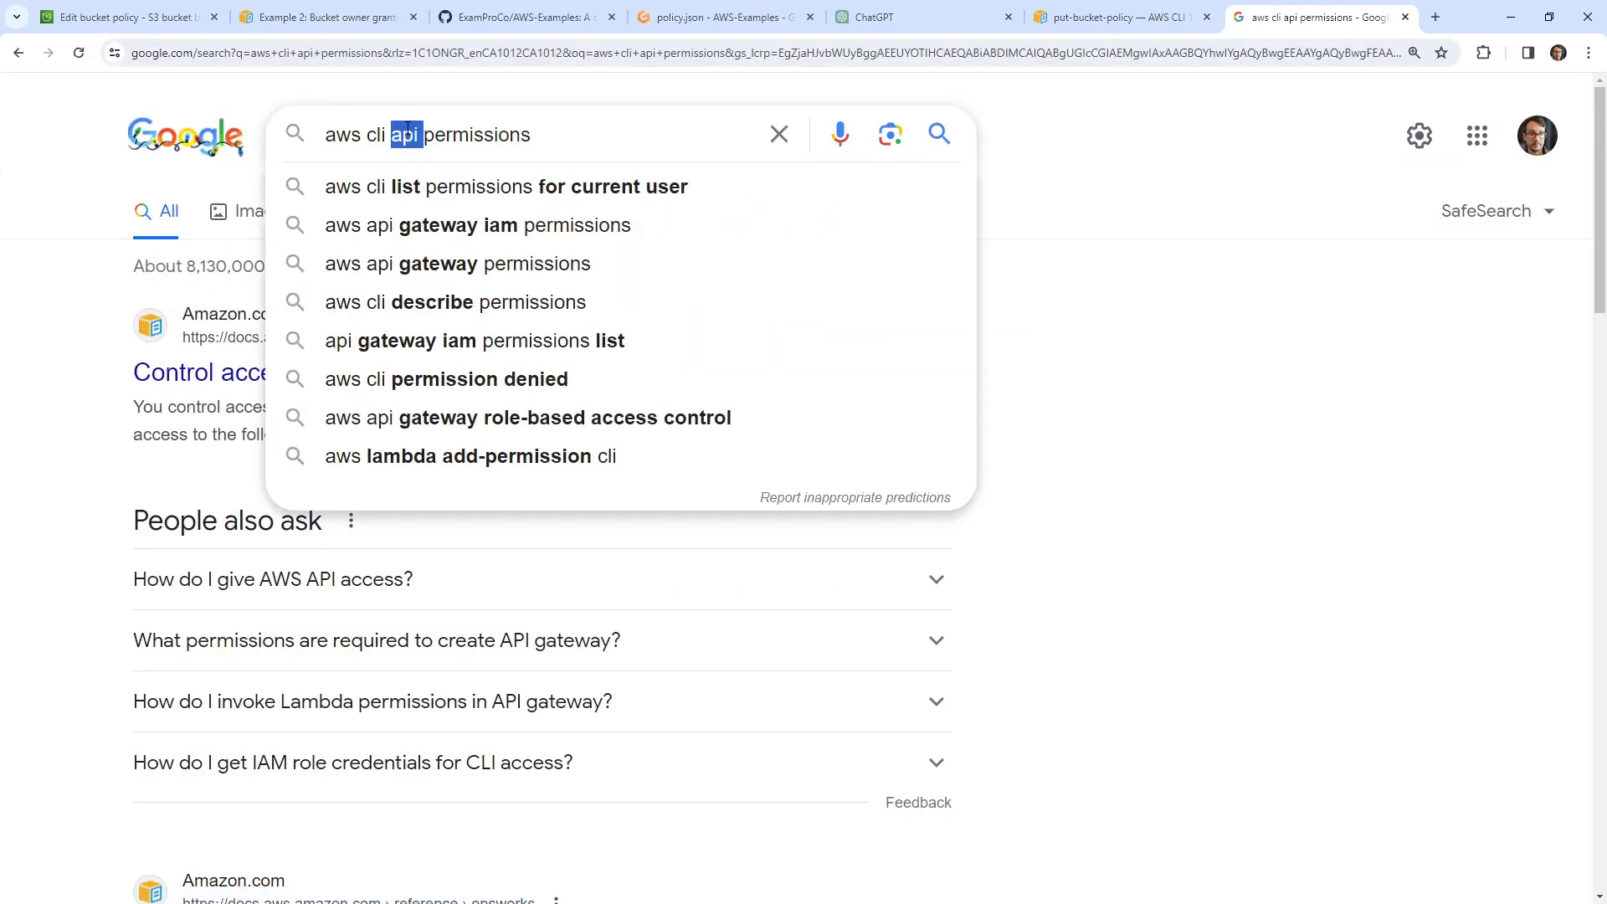
key(BackSpace)
key(BackSpace)
key(BackSpace)
key(BackSpace)
key(BackSpace)
text(s3)
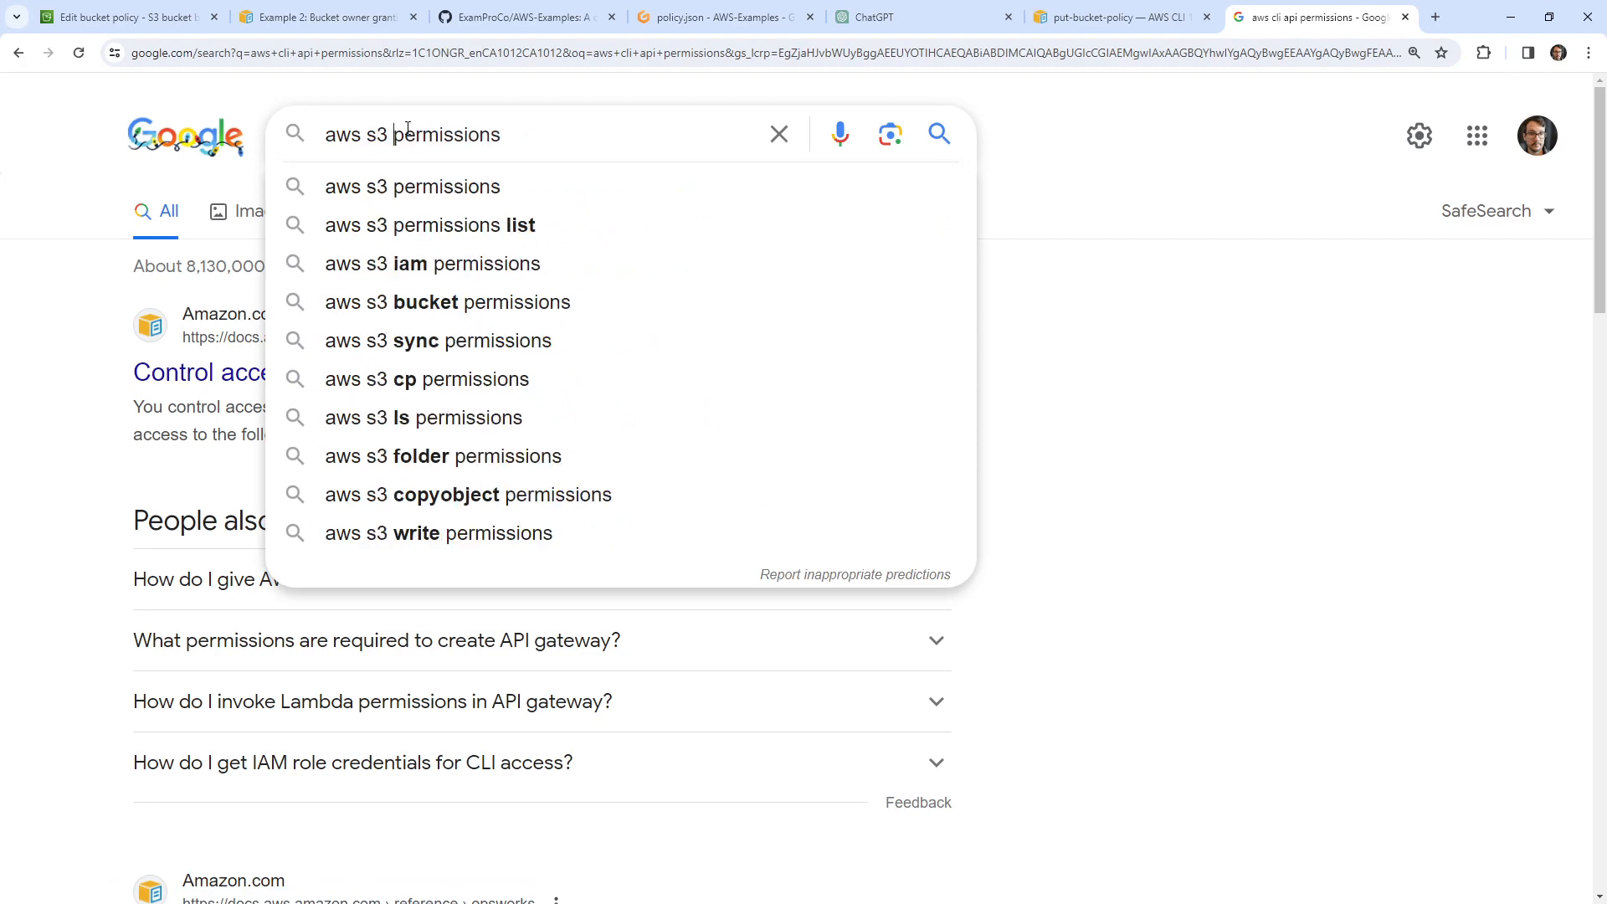
key(Down)
key(Down)
key(Return)
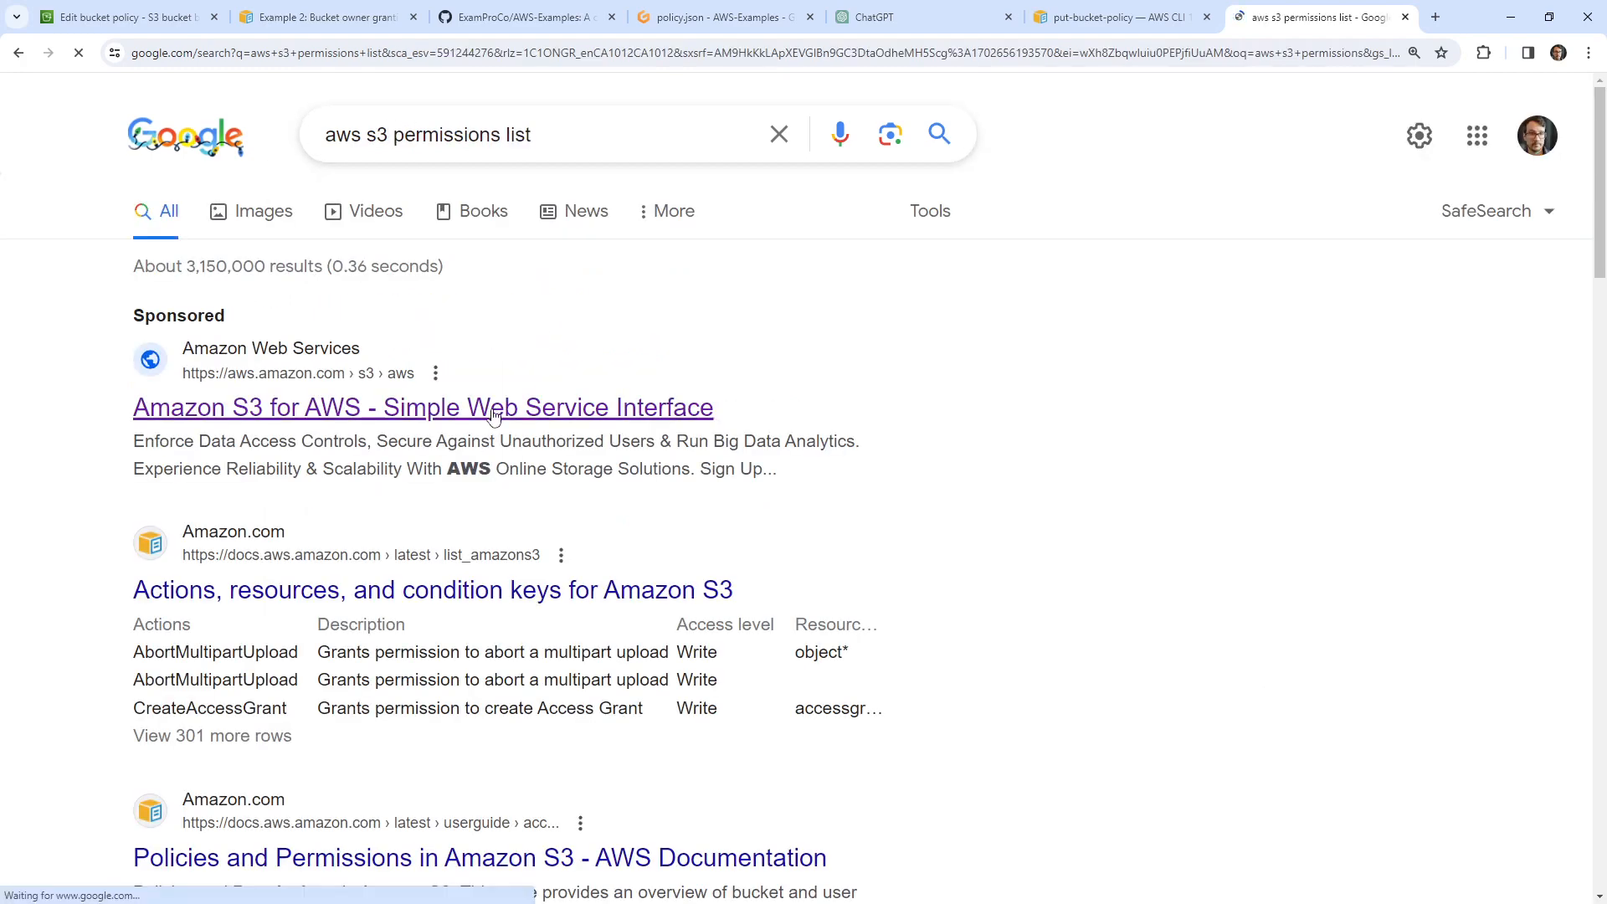
Open the "Policies and Permissions in Amazon S3" documentation and review its sample bucket policy
scroll(511, 595, down, 3)
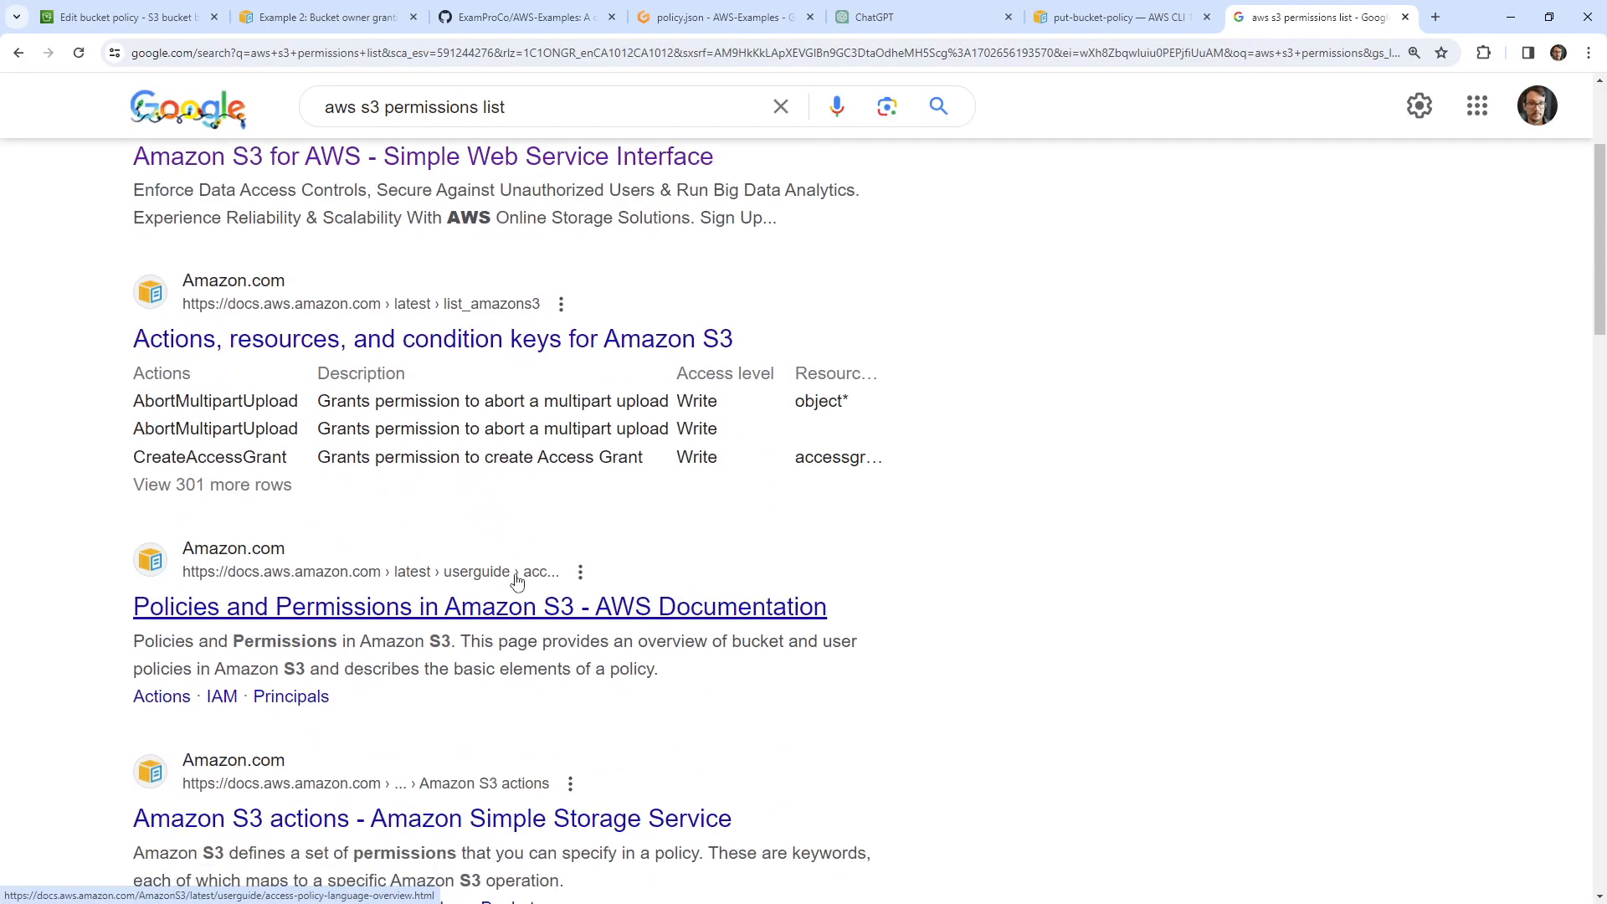
click(777, 617)
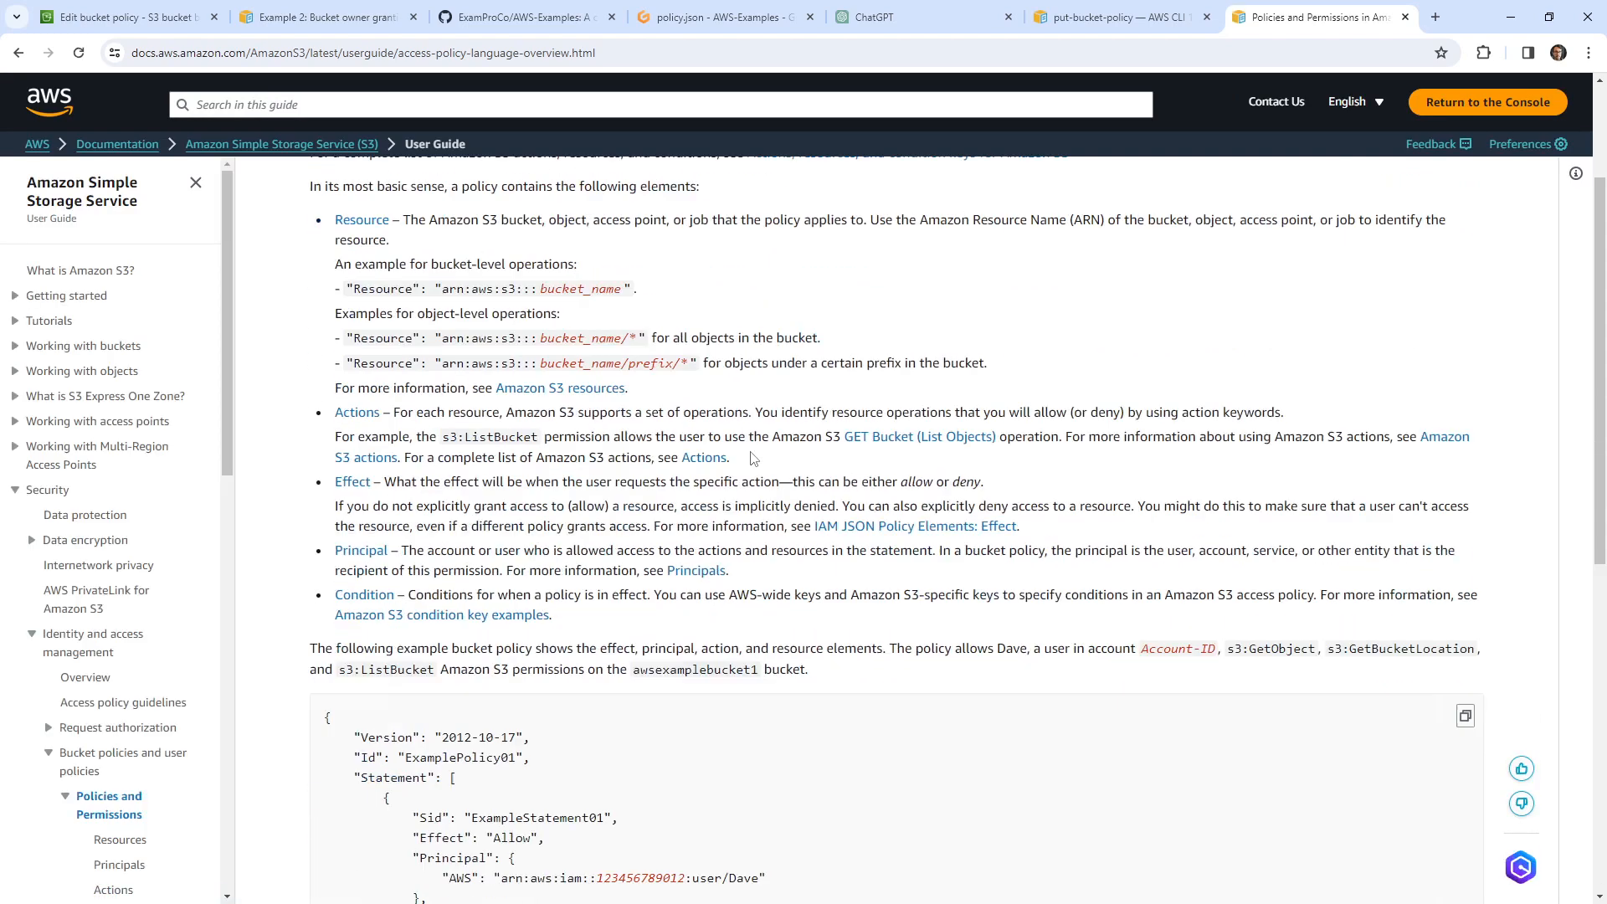
scroll(753, 458, down, 8)
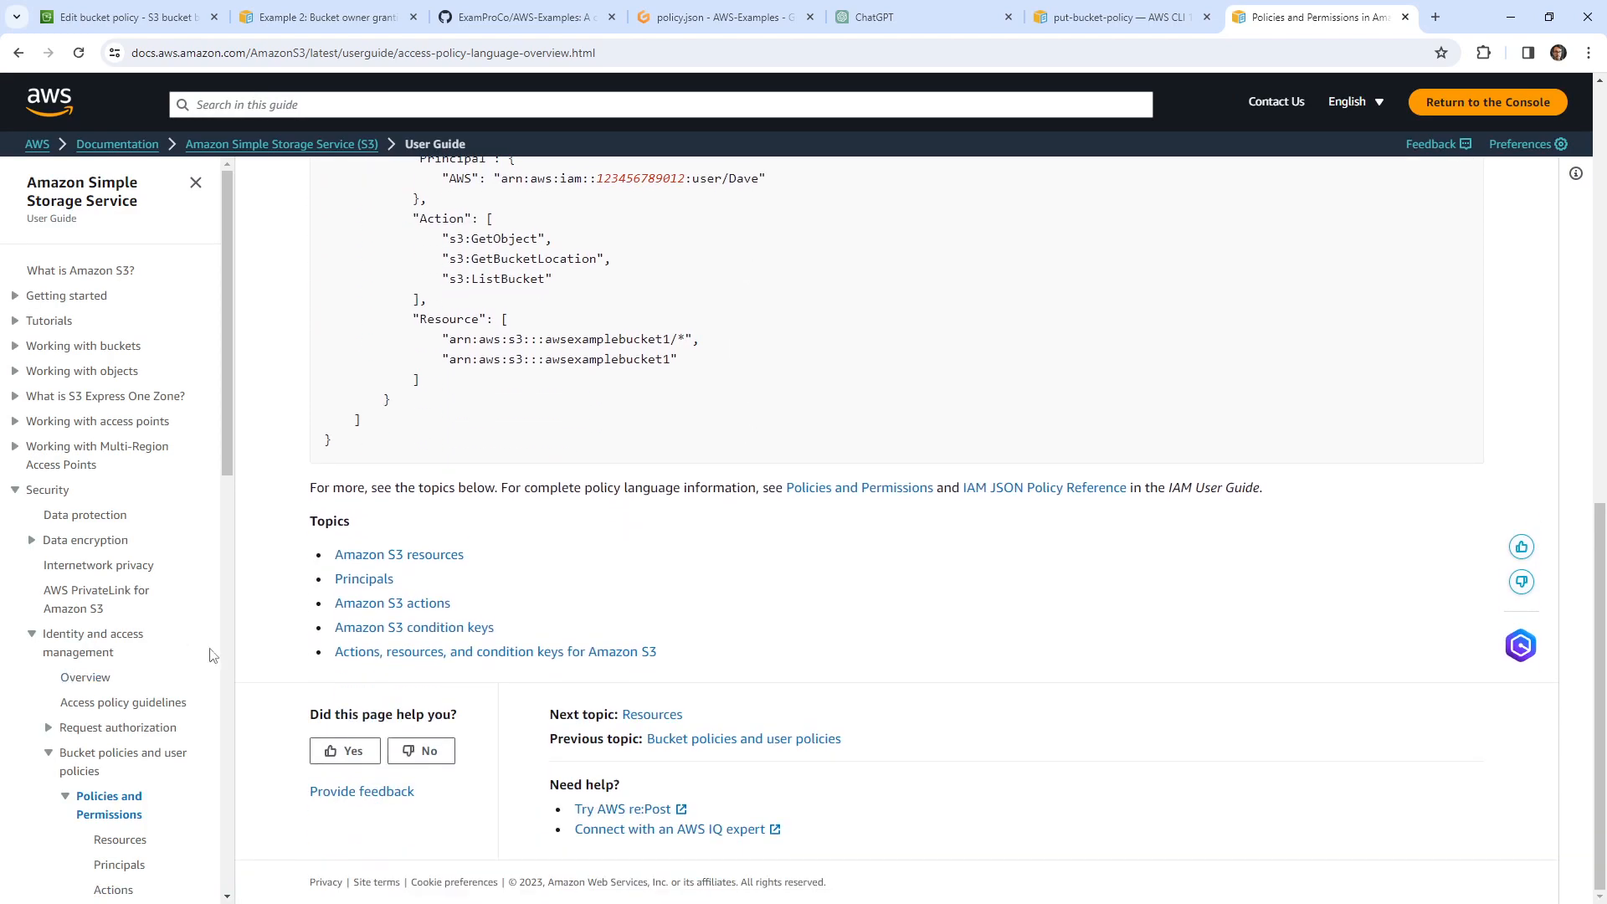
Open the Amazon S3 actions topic and examine the permissions in its example policies
click(360, 604)
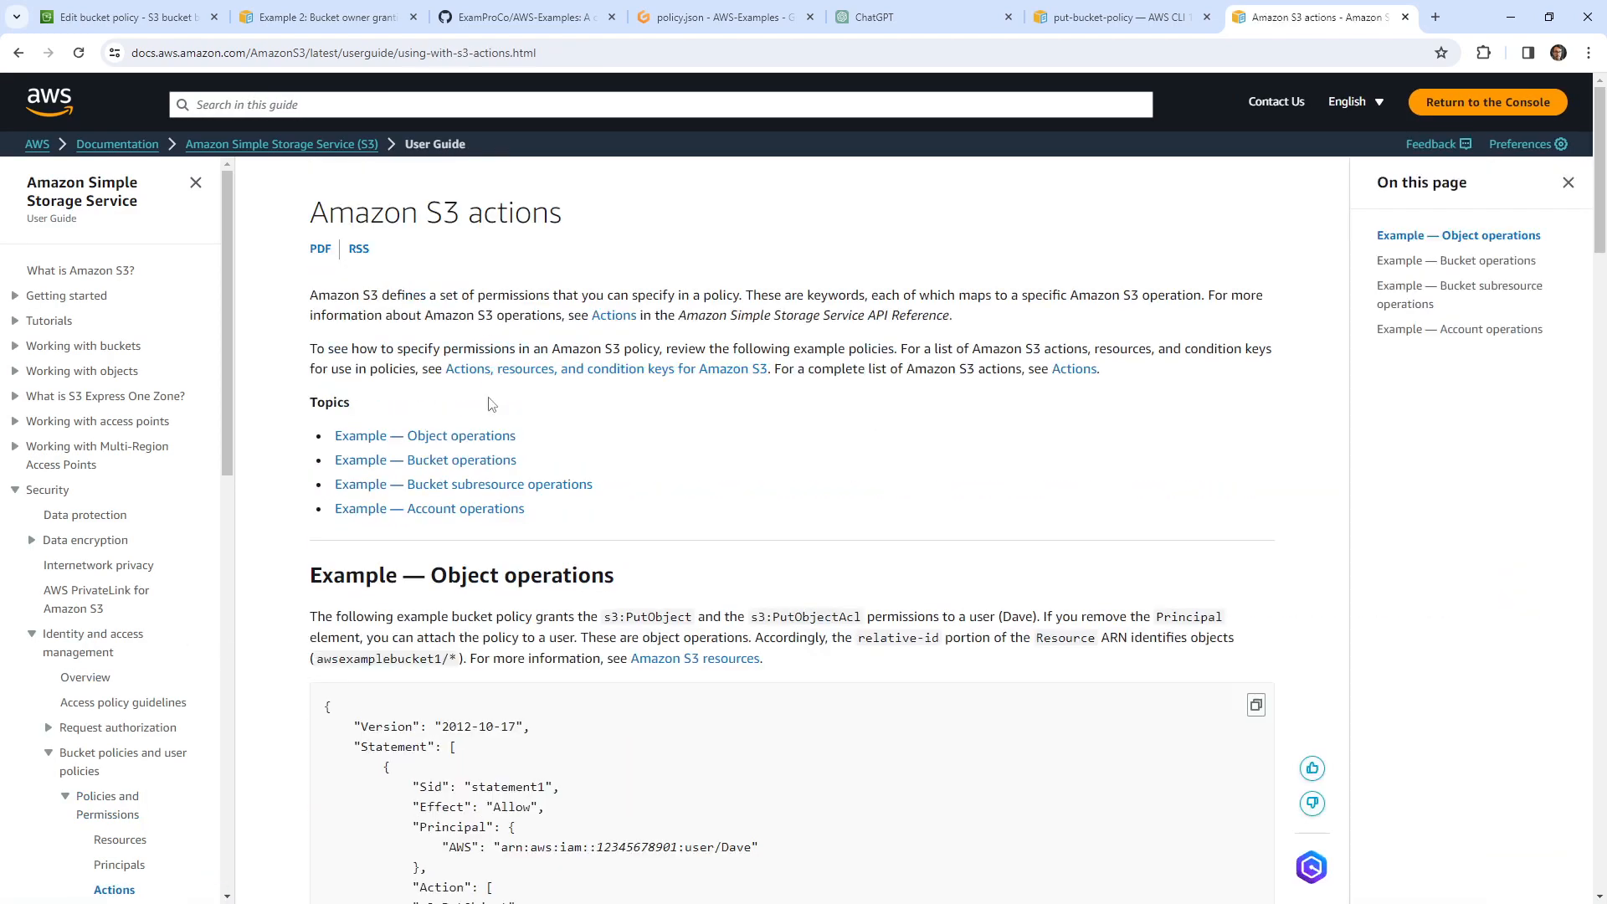
scroll(490, 405, down, 20)
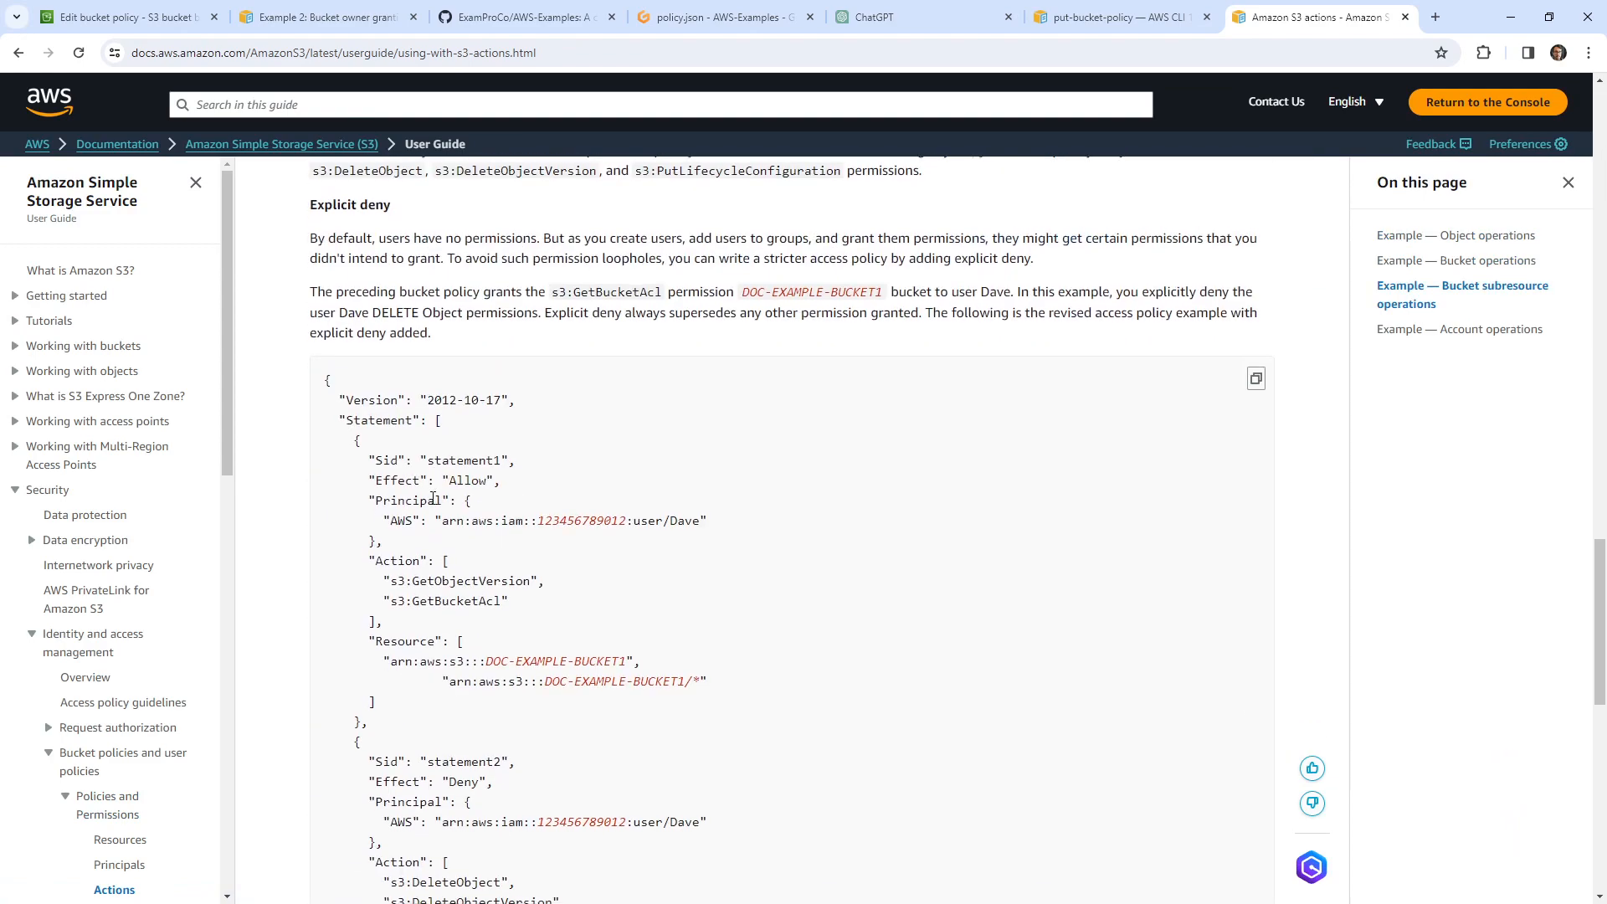
scroll(433, 498, down, 11)
scroll(374, 582, up, 4)
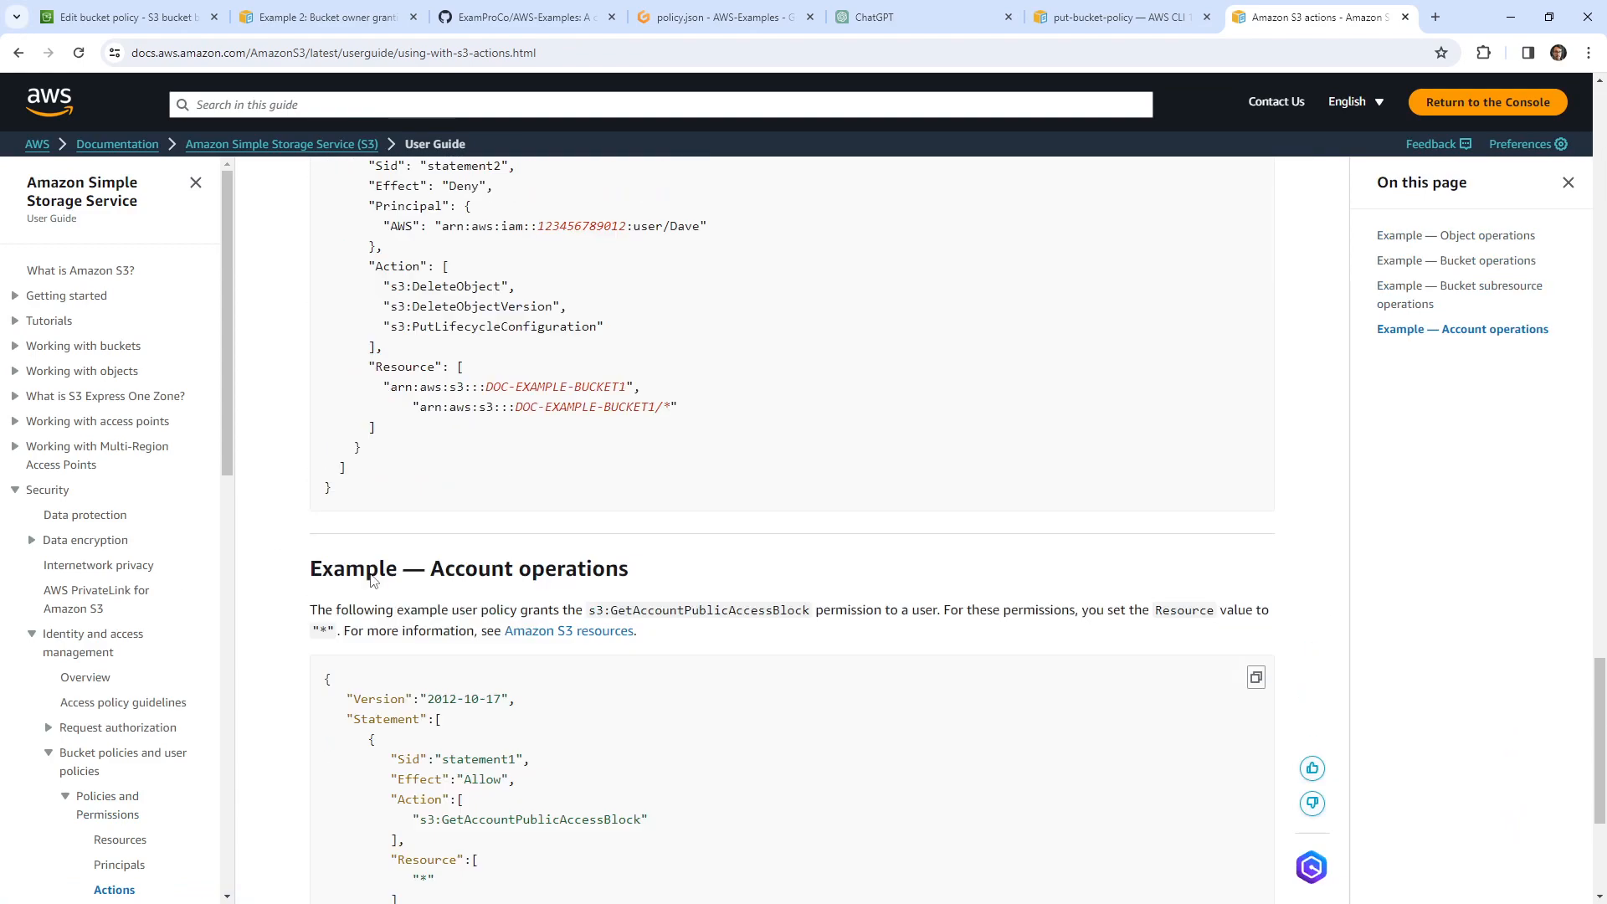
scroll(373, 582, up, 10)
scroll(179, 526, down, 5)
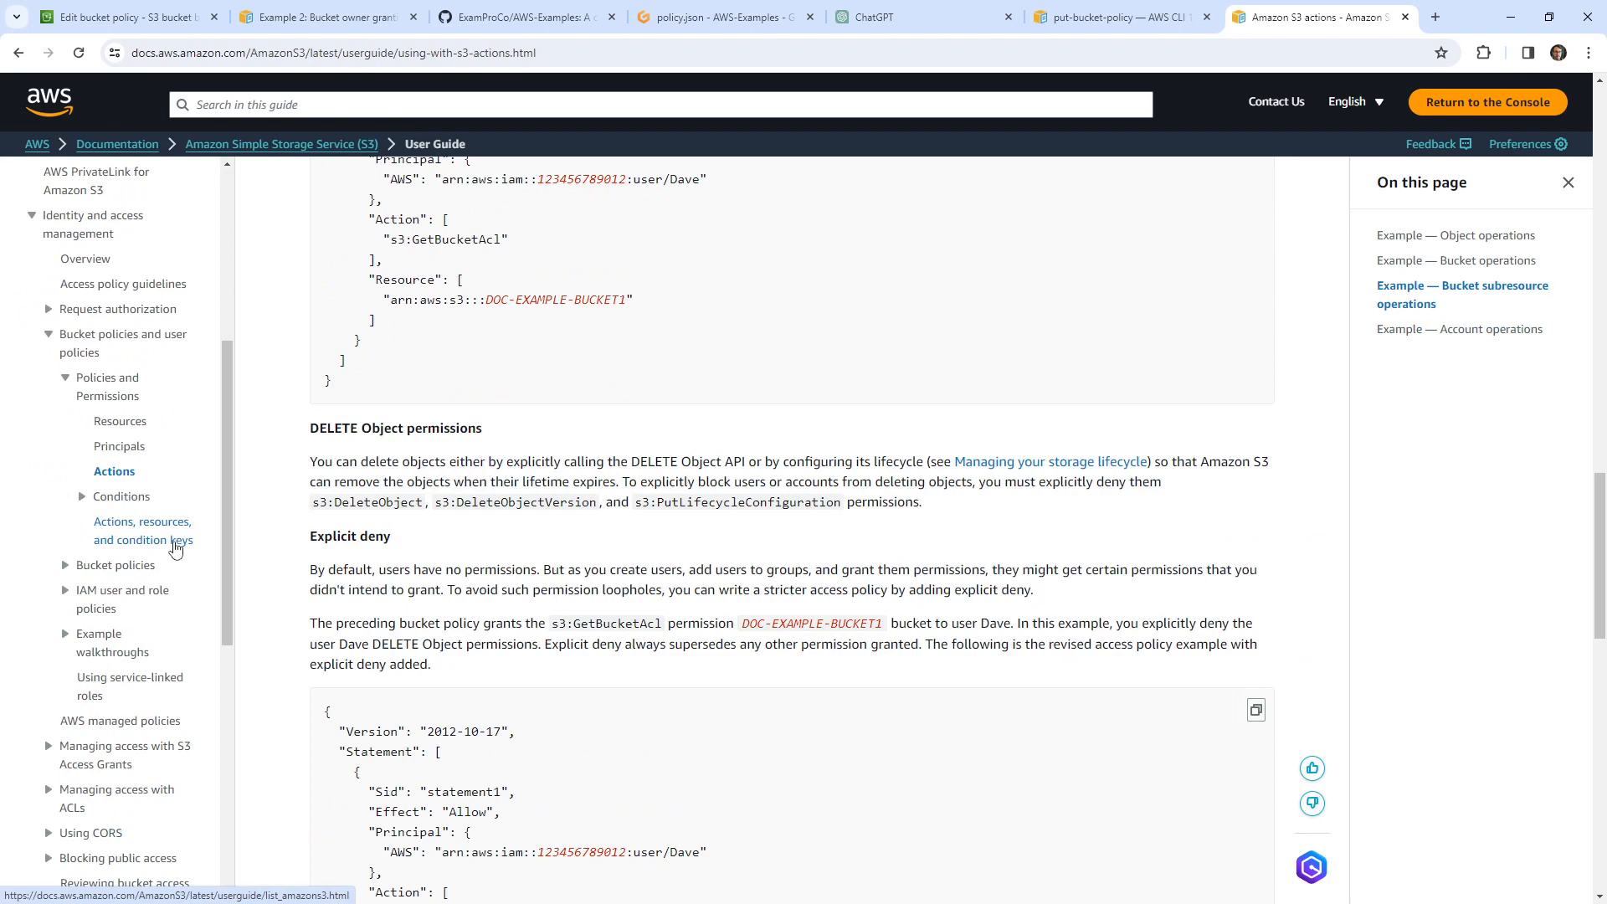
click(912, 55)
key(ctrl+a)
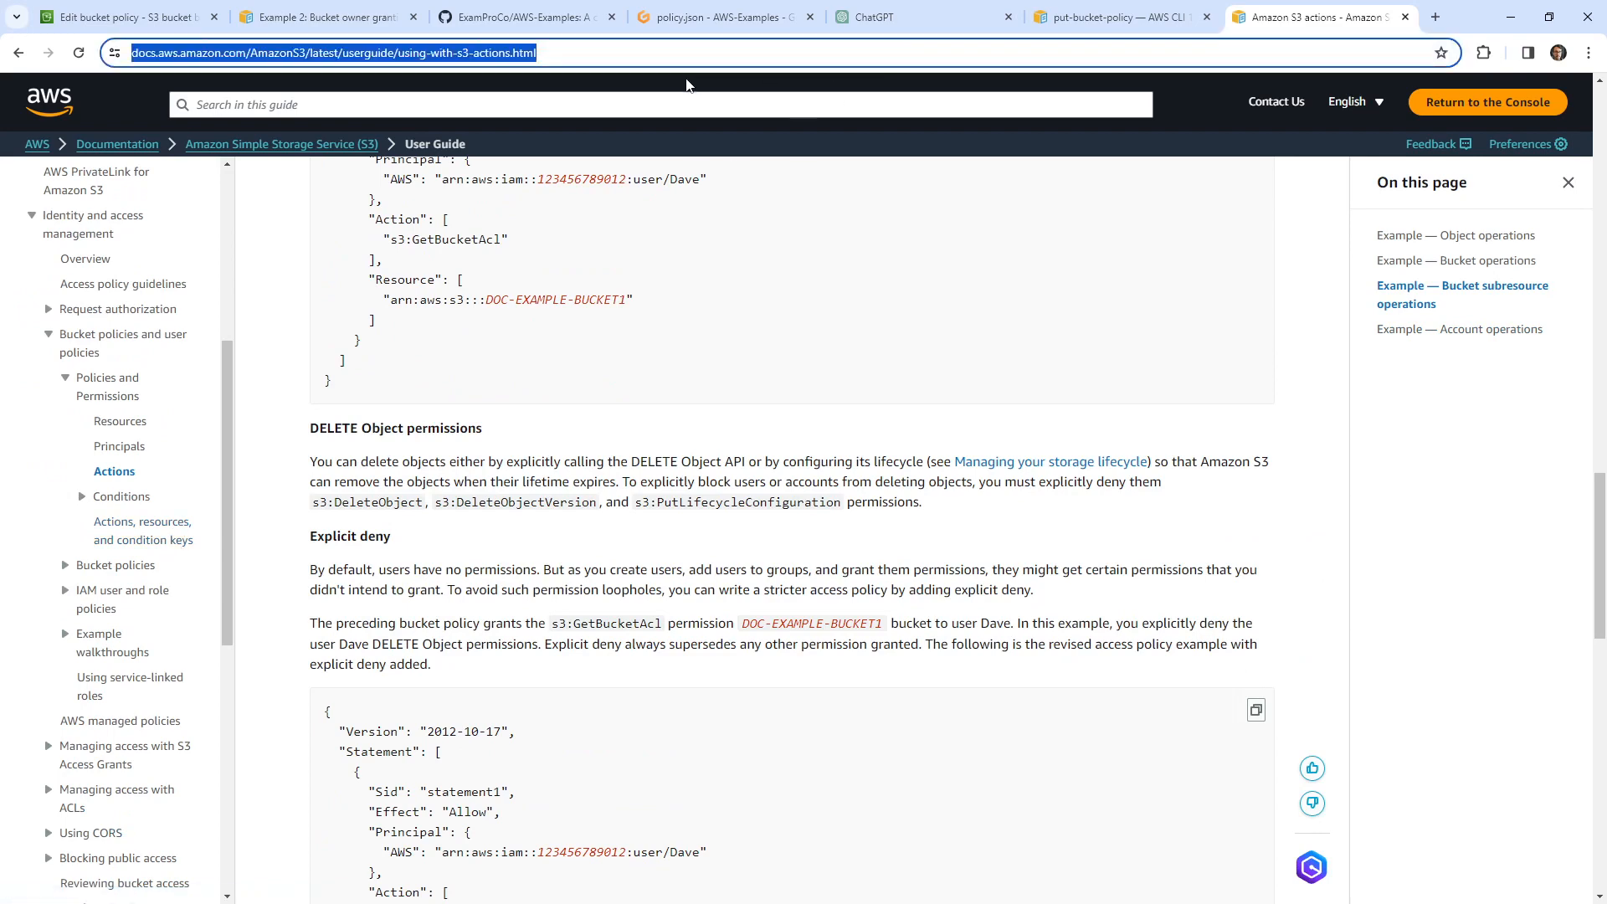
Open the AWS console home in a new tab and start creating a policy from the IAM Policies page
click(125, 19)
right_click(33, 96)
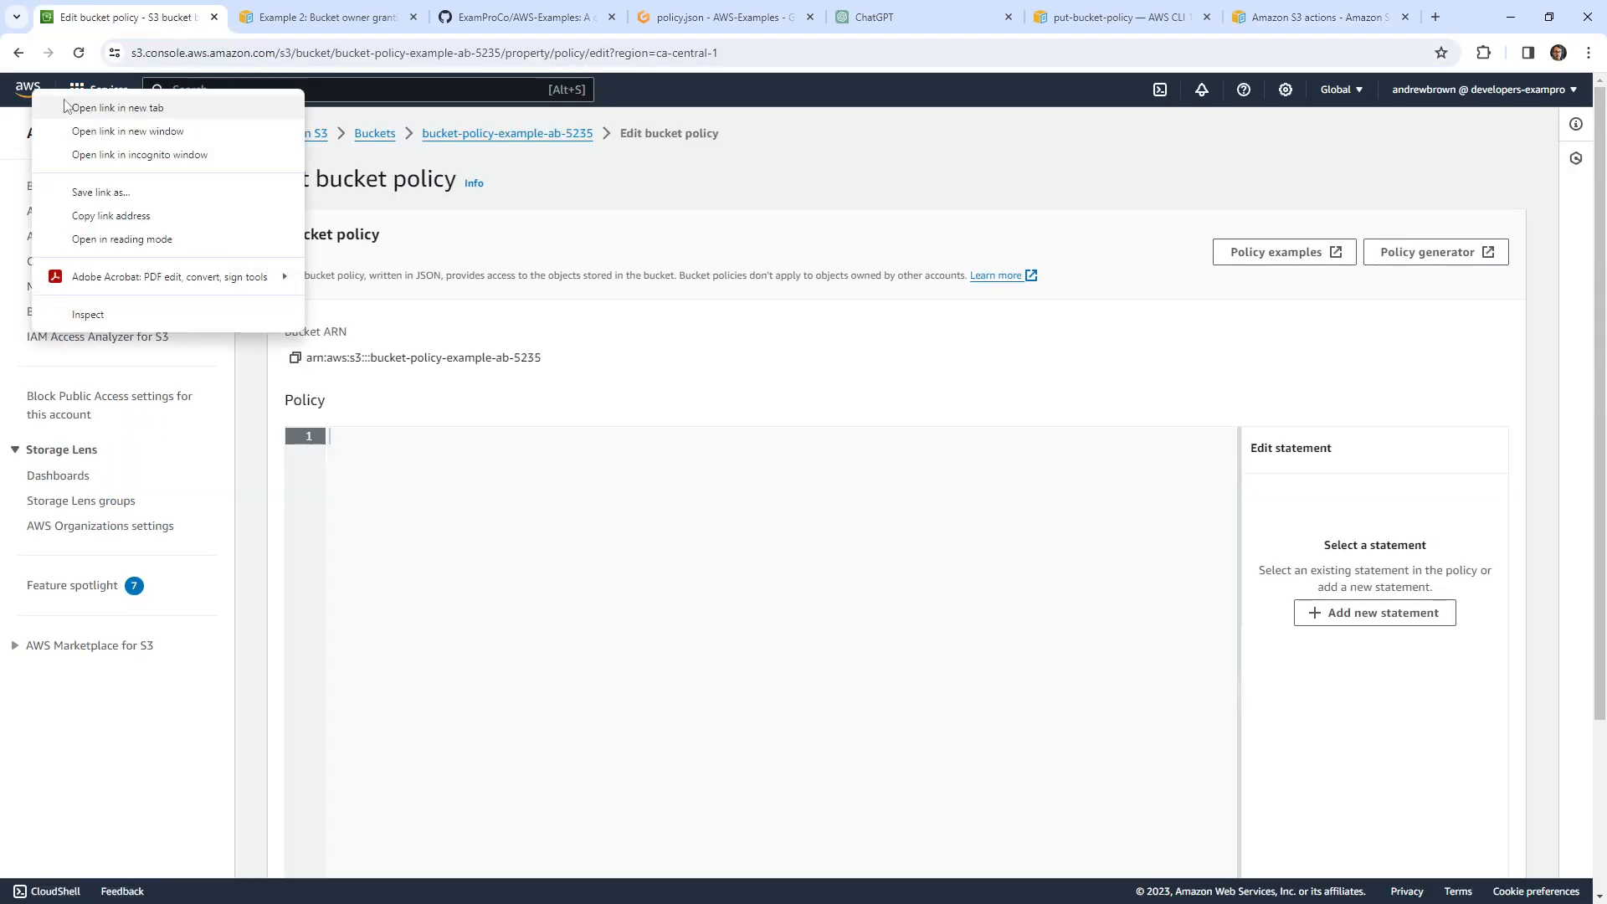
click(67, 104)
key(ctrl+Tab)
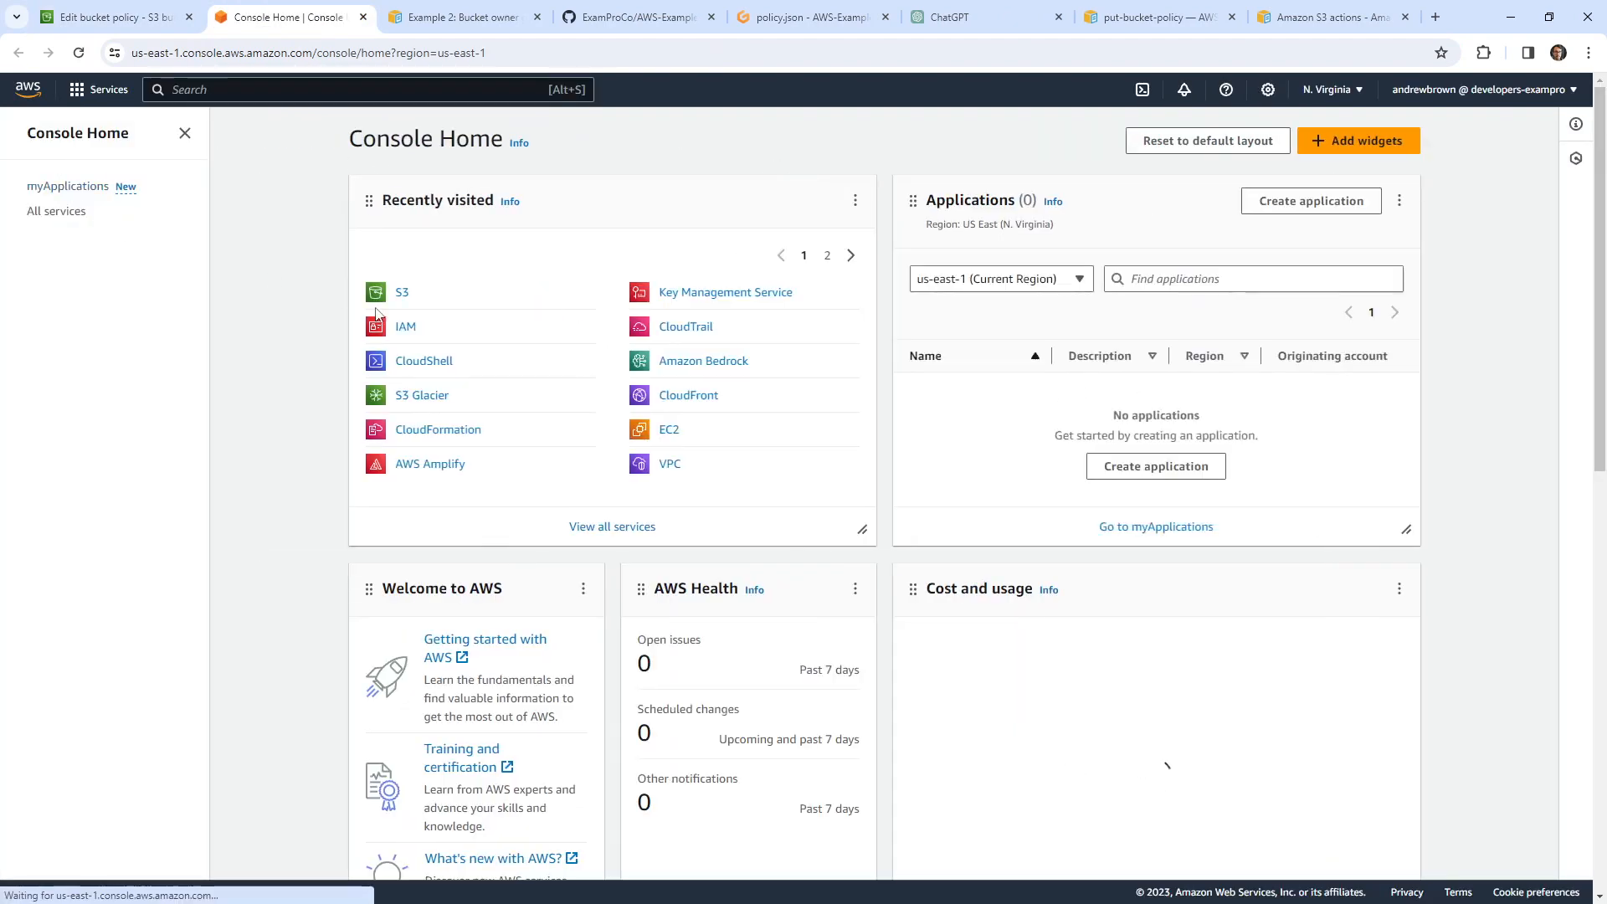
click(407, 327)
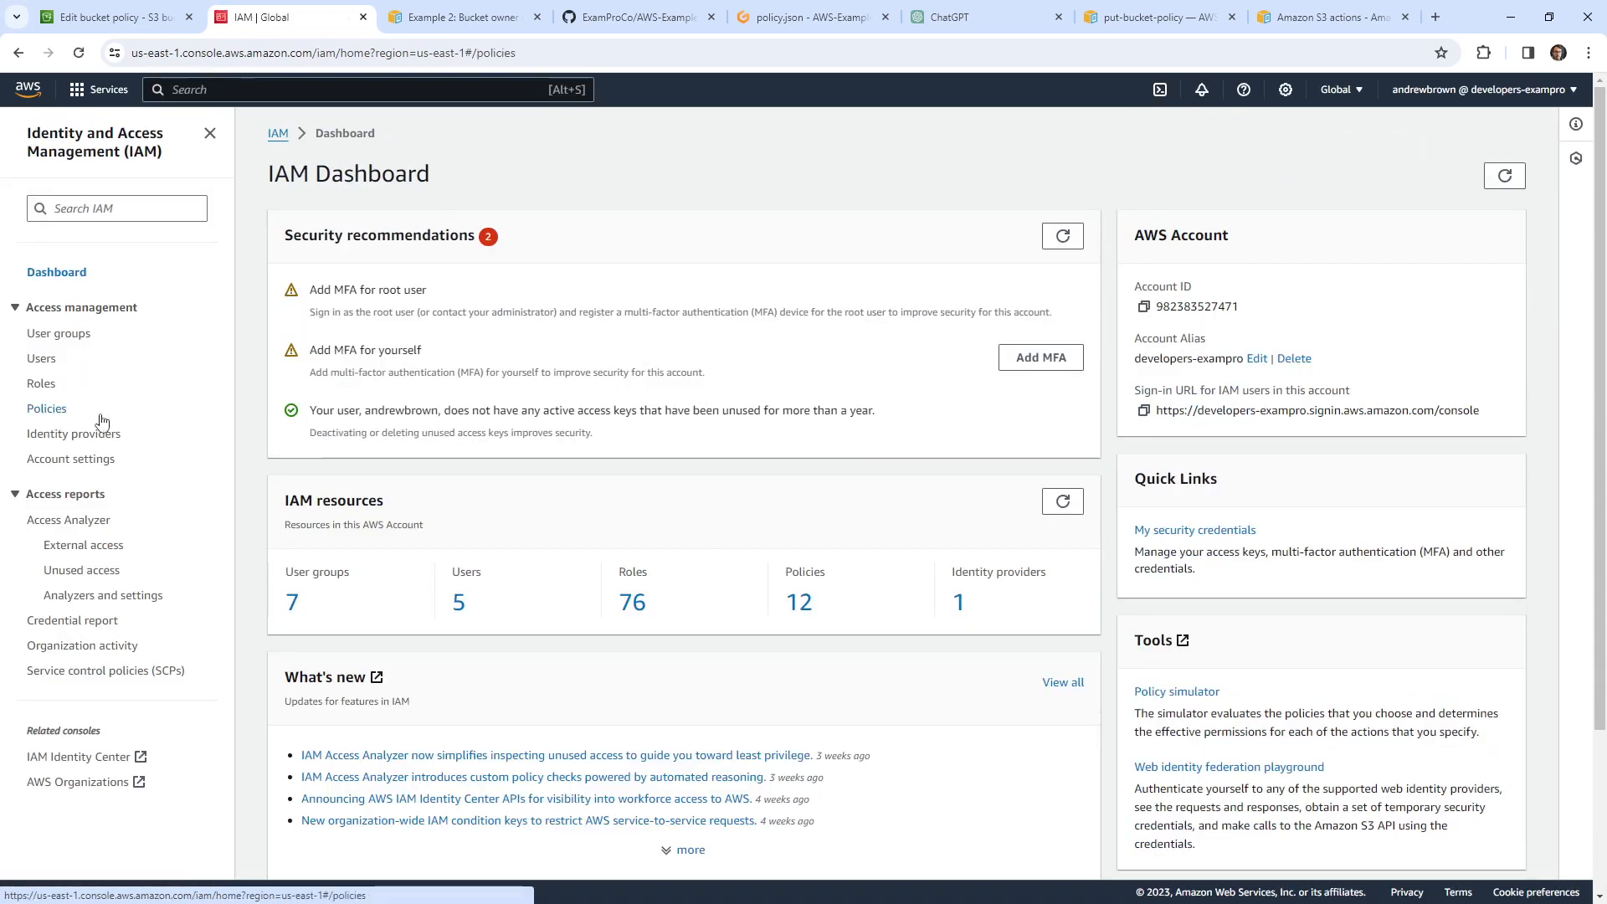
click(93, 412)
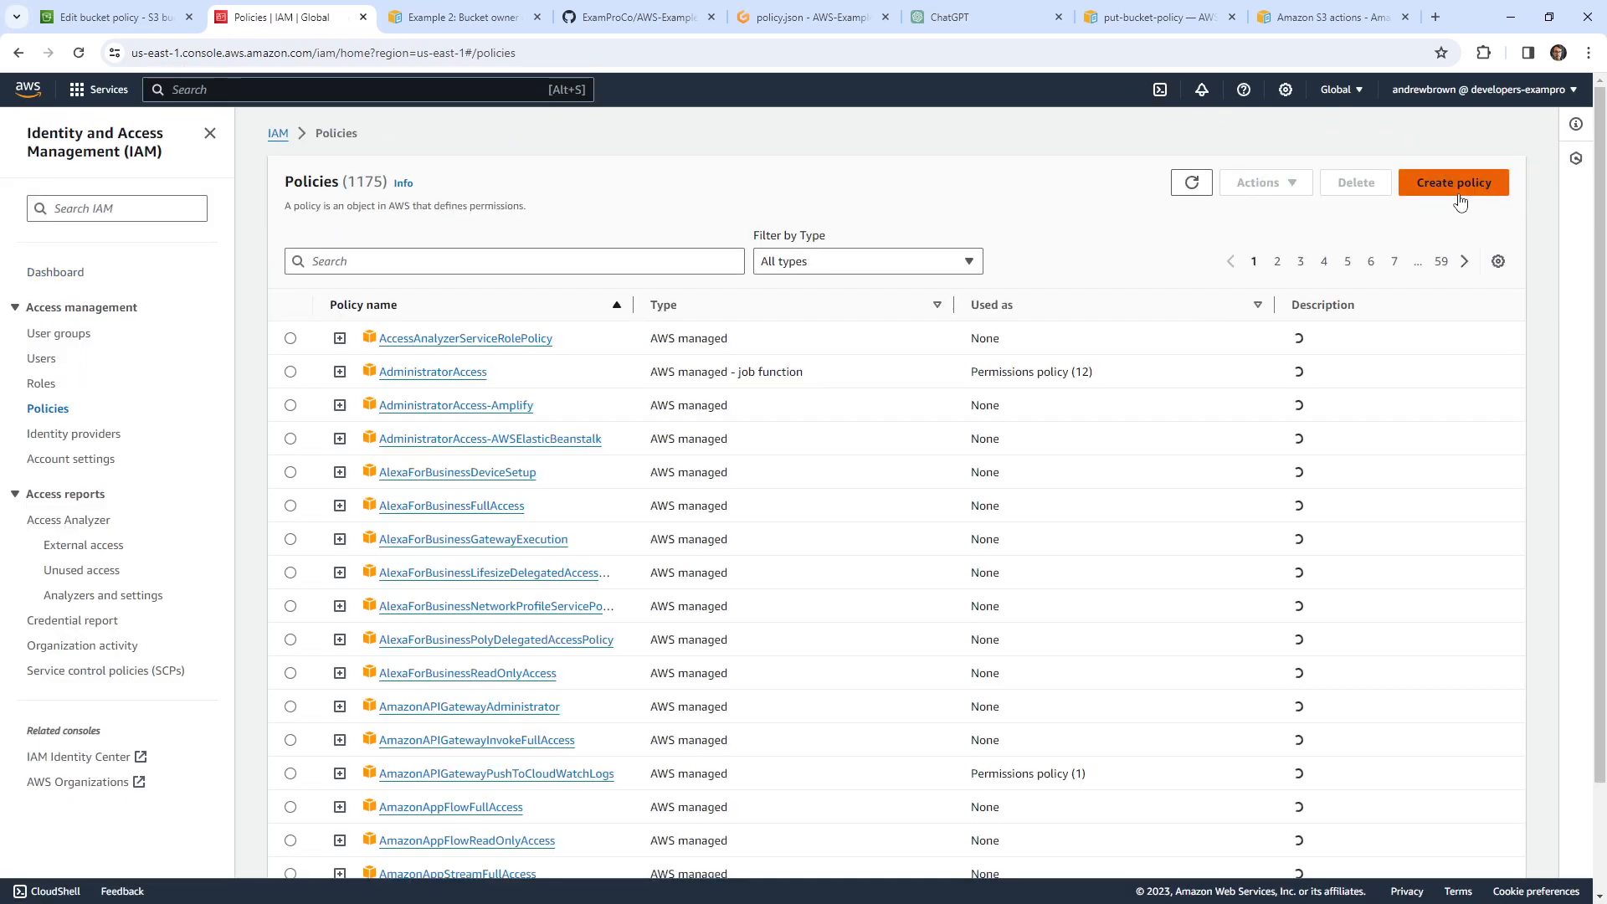
click(1456, 183)
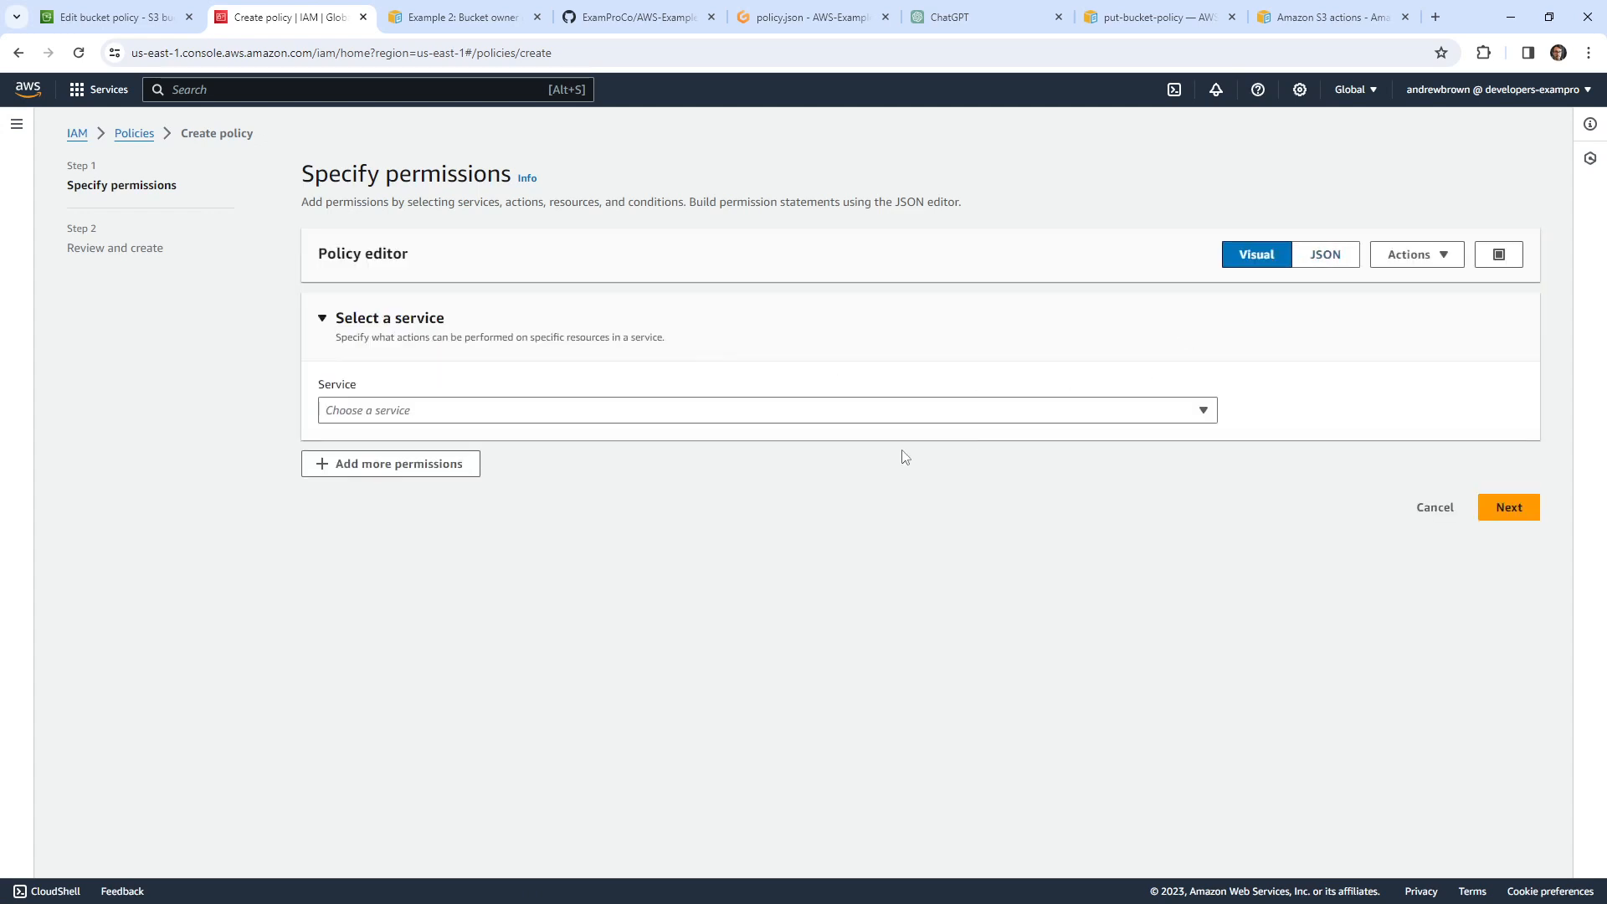
Choose S3 as the policy's service and expand its List access level to check the exact action names
click(914, 417)
text(s3)
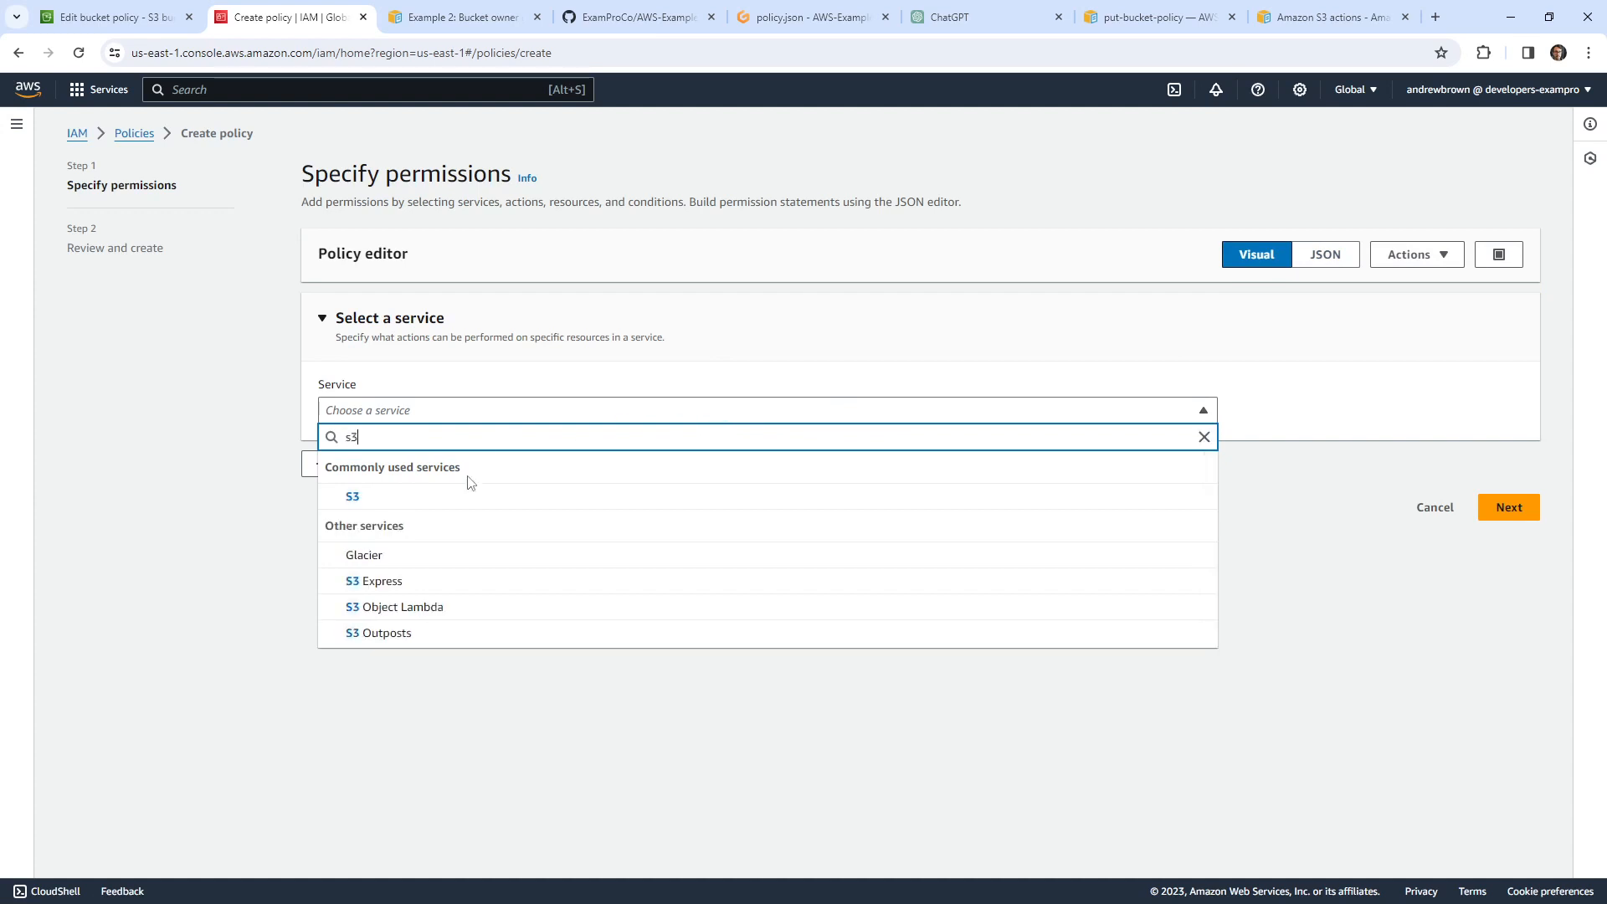
click(484, 495)
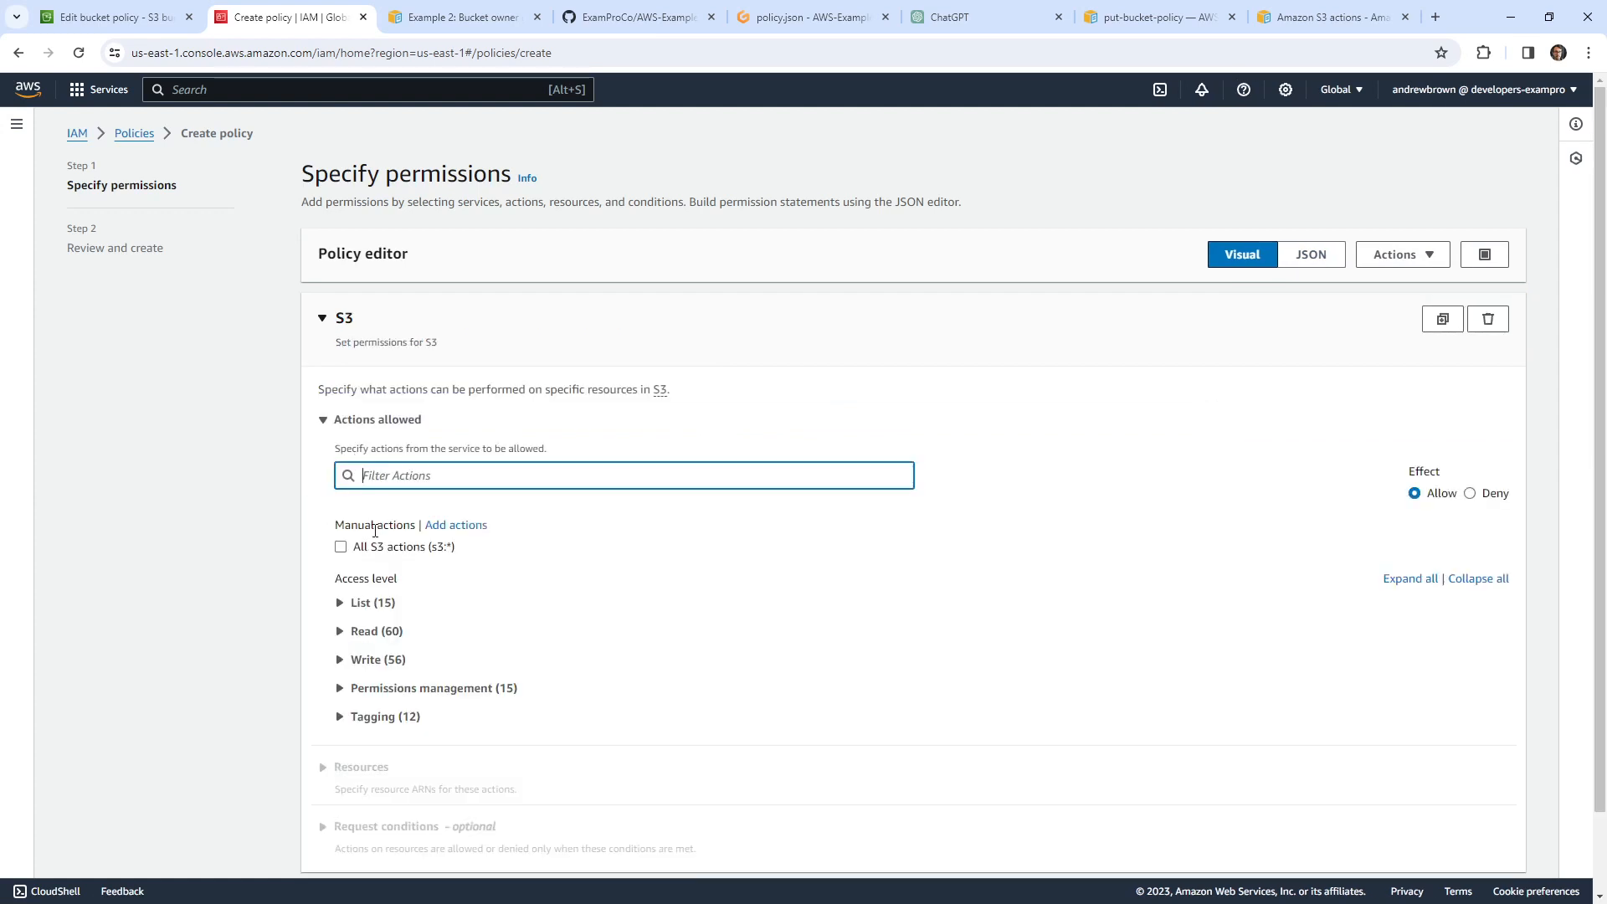
click(341, 603)
scroll(373, 596, down, 1)
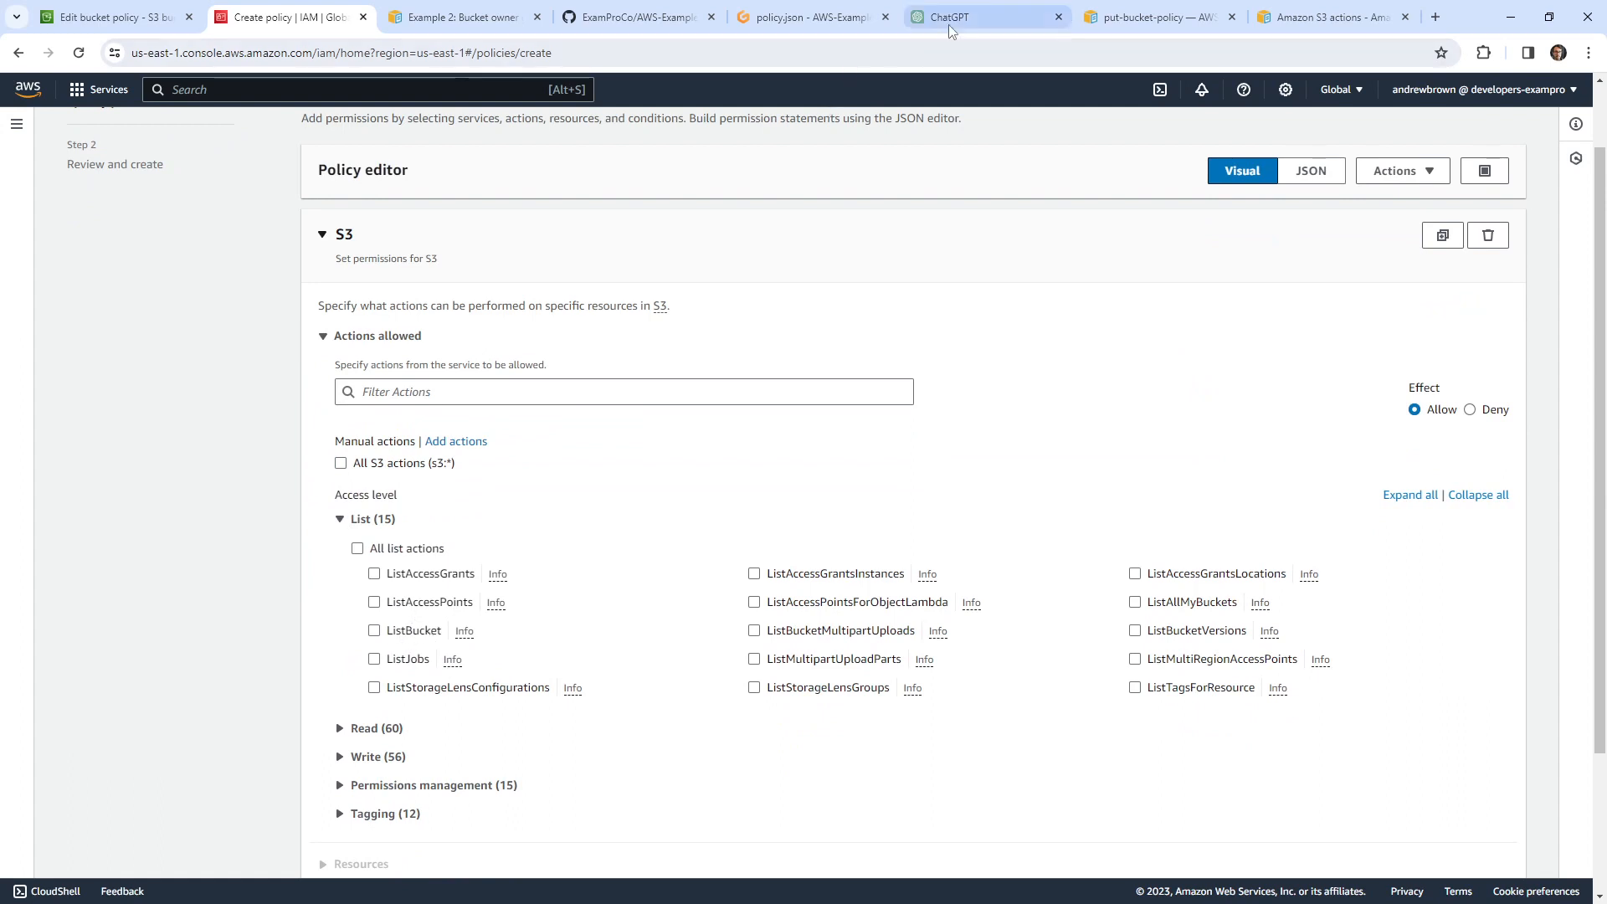
Return to policy.json and correct the first Action entry to "s3:ListBucket", followed by a comma
click(790, 20)
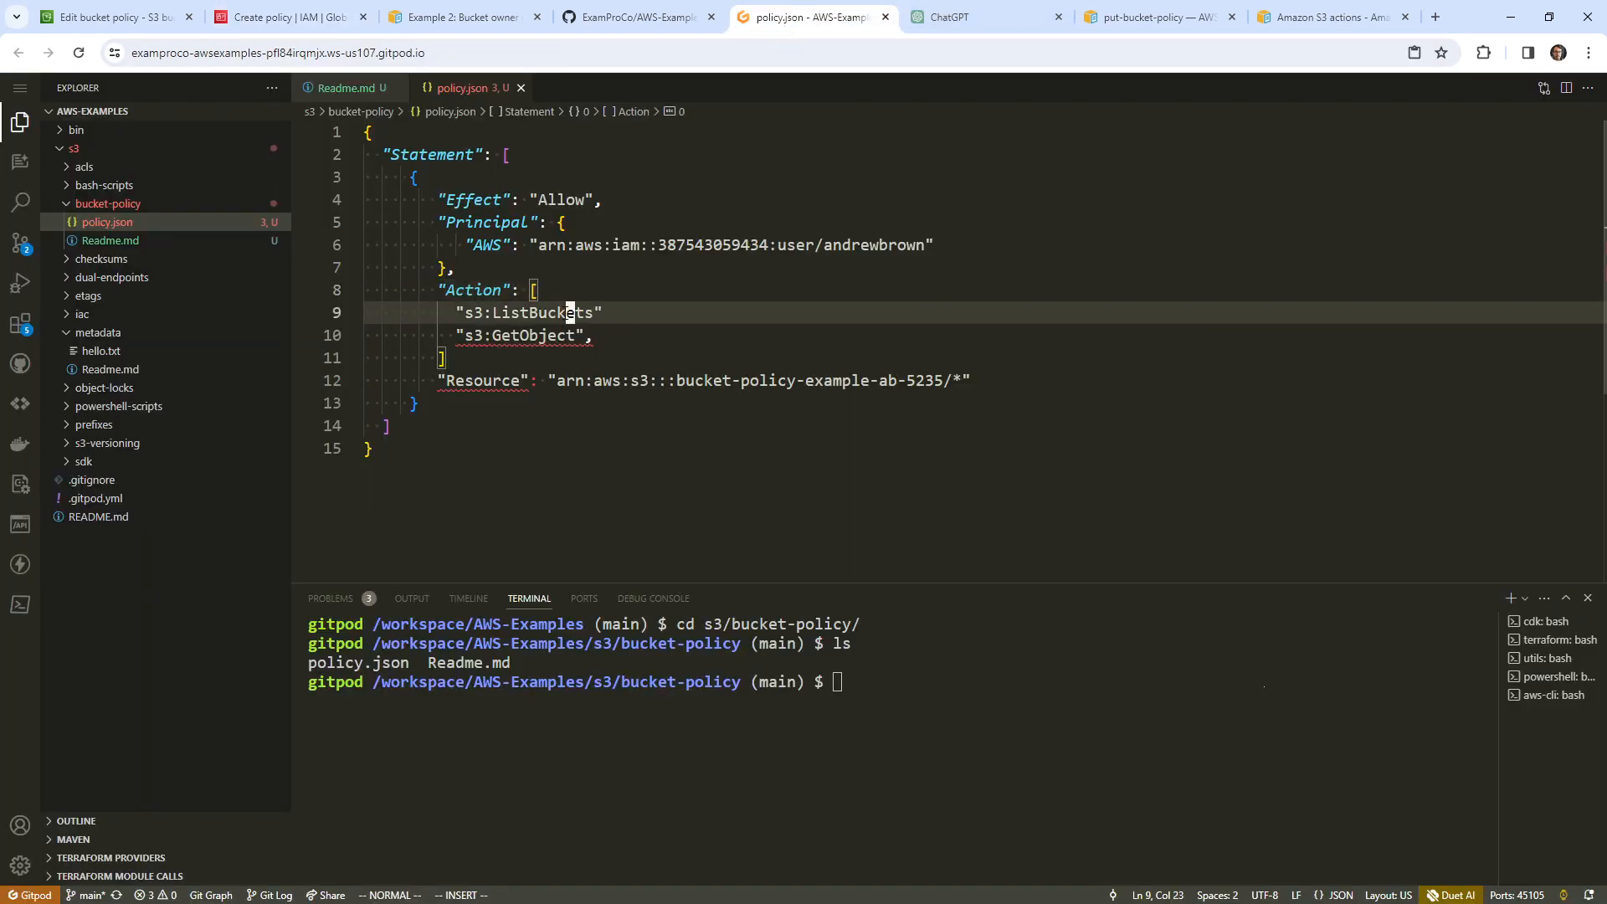
key(Escape)
key(l)
key(l)
key(l)
text(xa,)
key(Escape)
Remove the trailing comma after "s3:GetObject" in the Action array
key(j)
key(a)
key(BackSpace)
key(Escape)
Insert empty array brackets as the Resource value and break the bucket ARN onto its own line
key(j)
key(j)
key(h)
key(h)
key(h)
text(i)
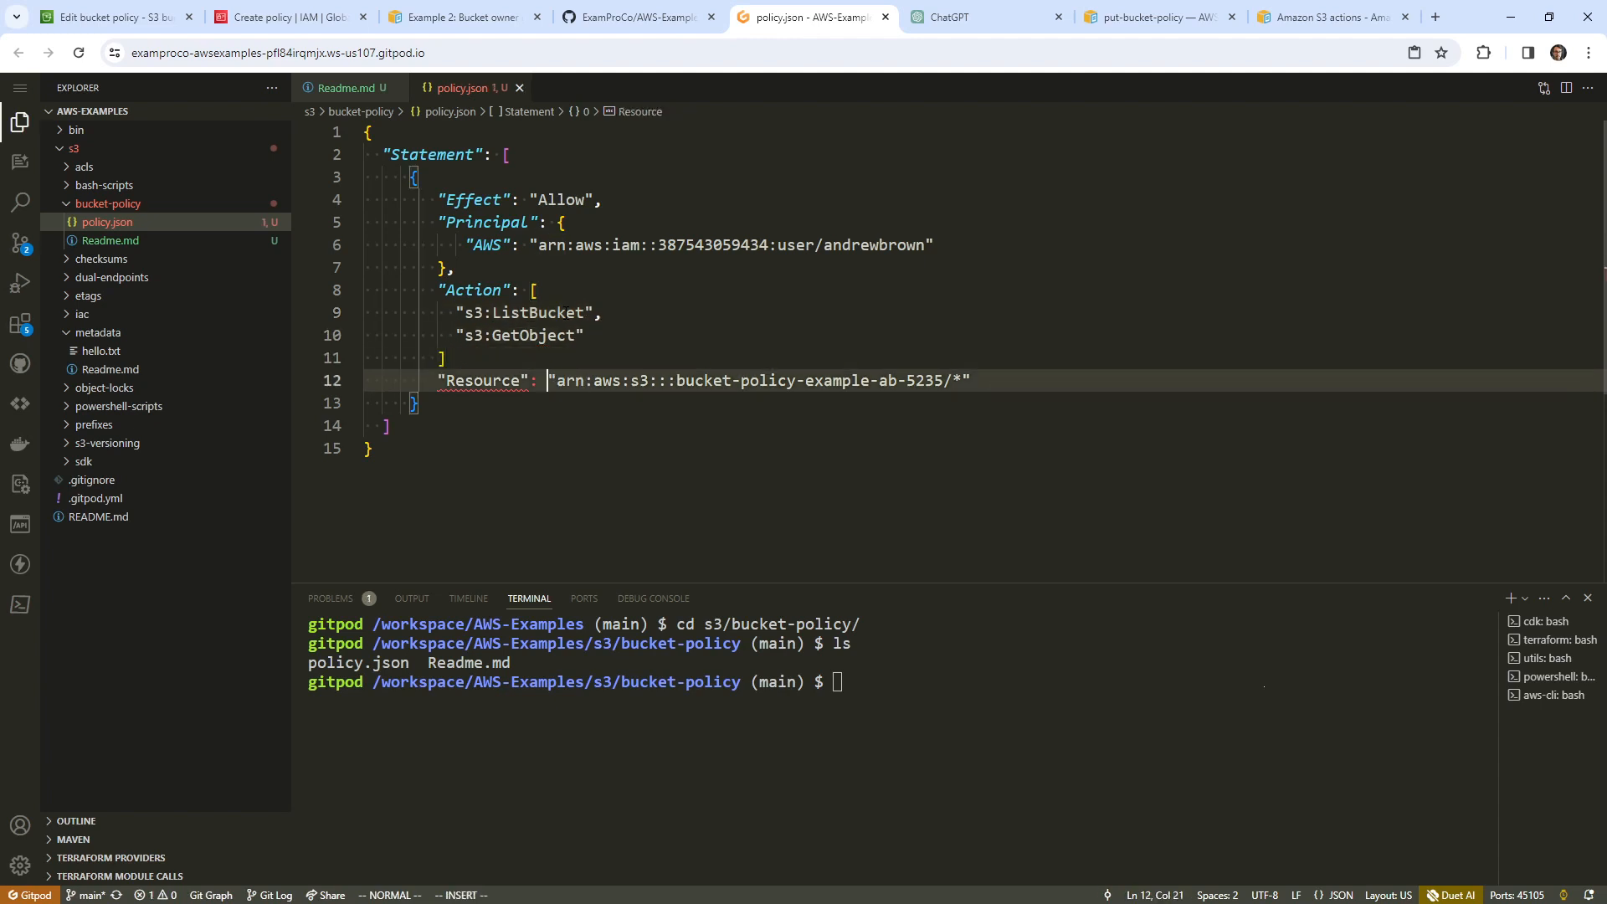
text([)
key(Escape)
key(l)
key(l)
text(ai)
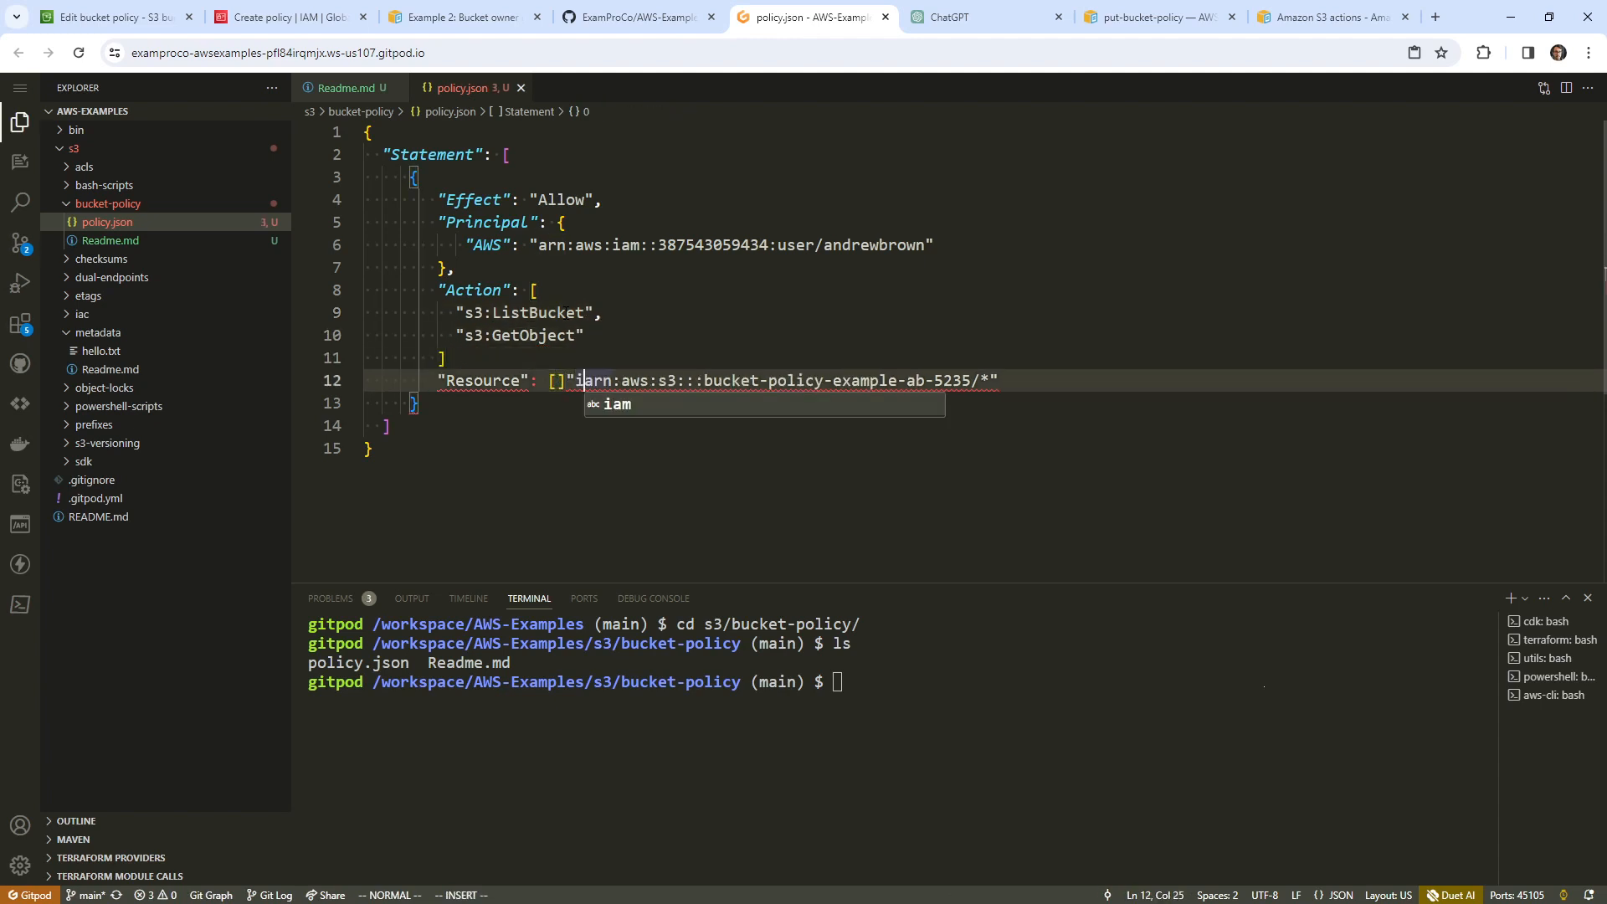
key(BackSpace)
key(Return)
key(Escape)
Split the Resource array's brackets onto separate lines and move the bucket ARN line between them
key(k)
key(shift+a)
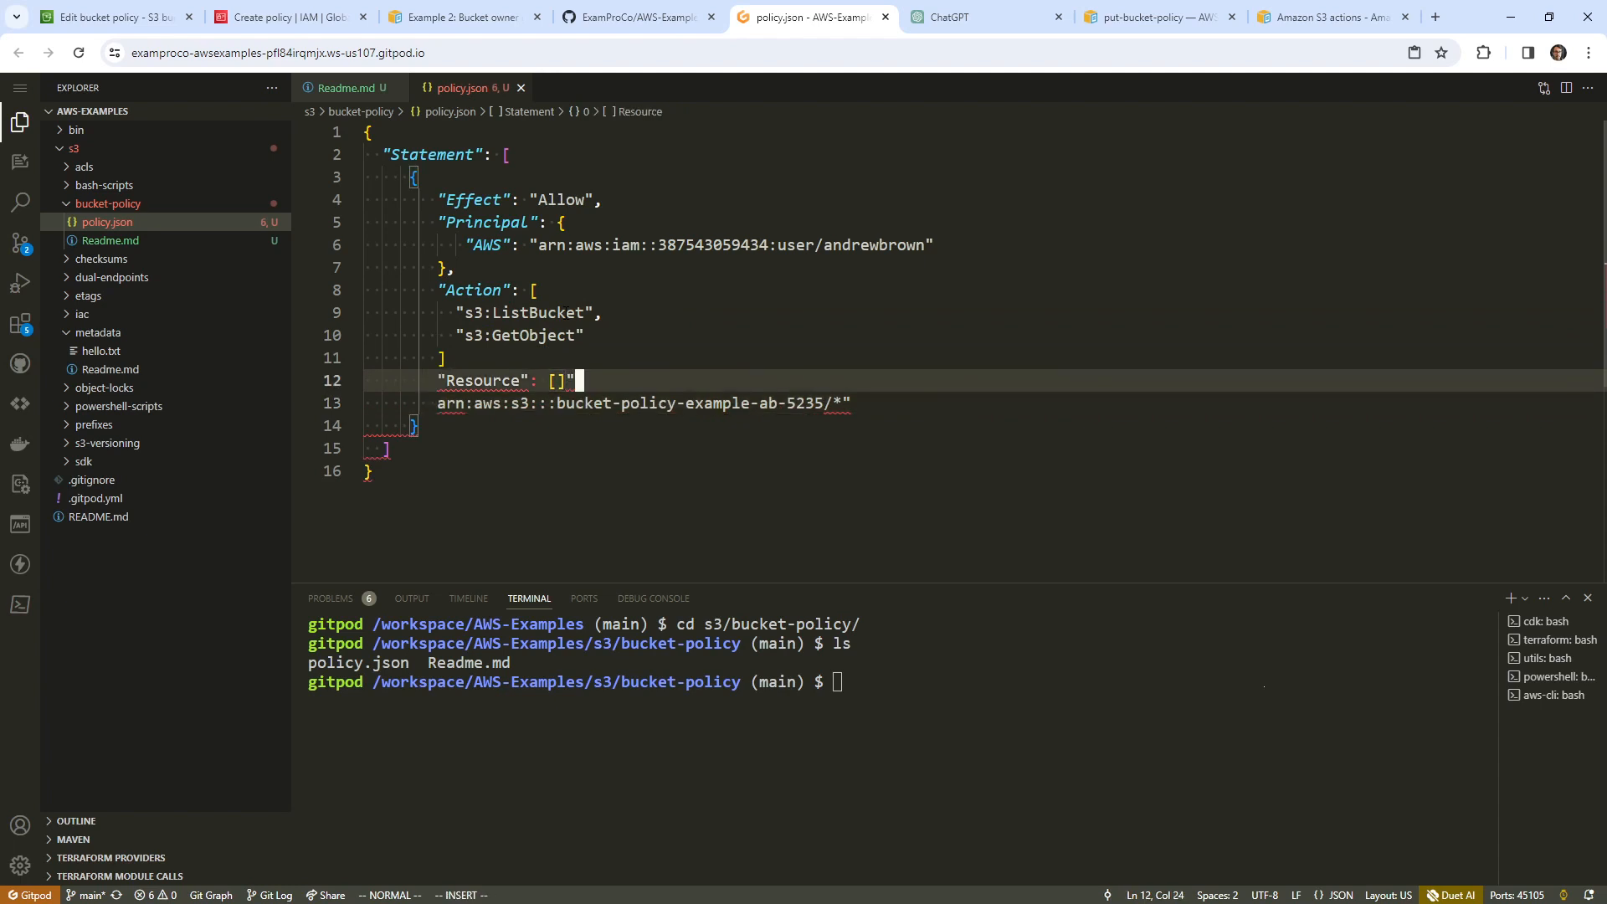
key(BackSpace)
key(Escape)
key(h)
key(a)
key(Return)
key(Escape)
key(j)
key(j)
key(d)
key(d)
key(k)
key(shift+p)
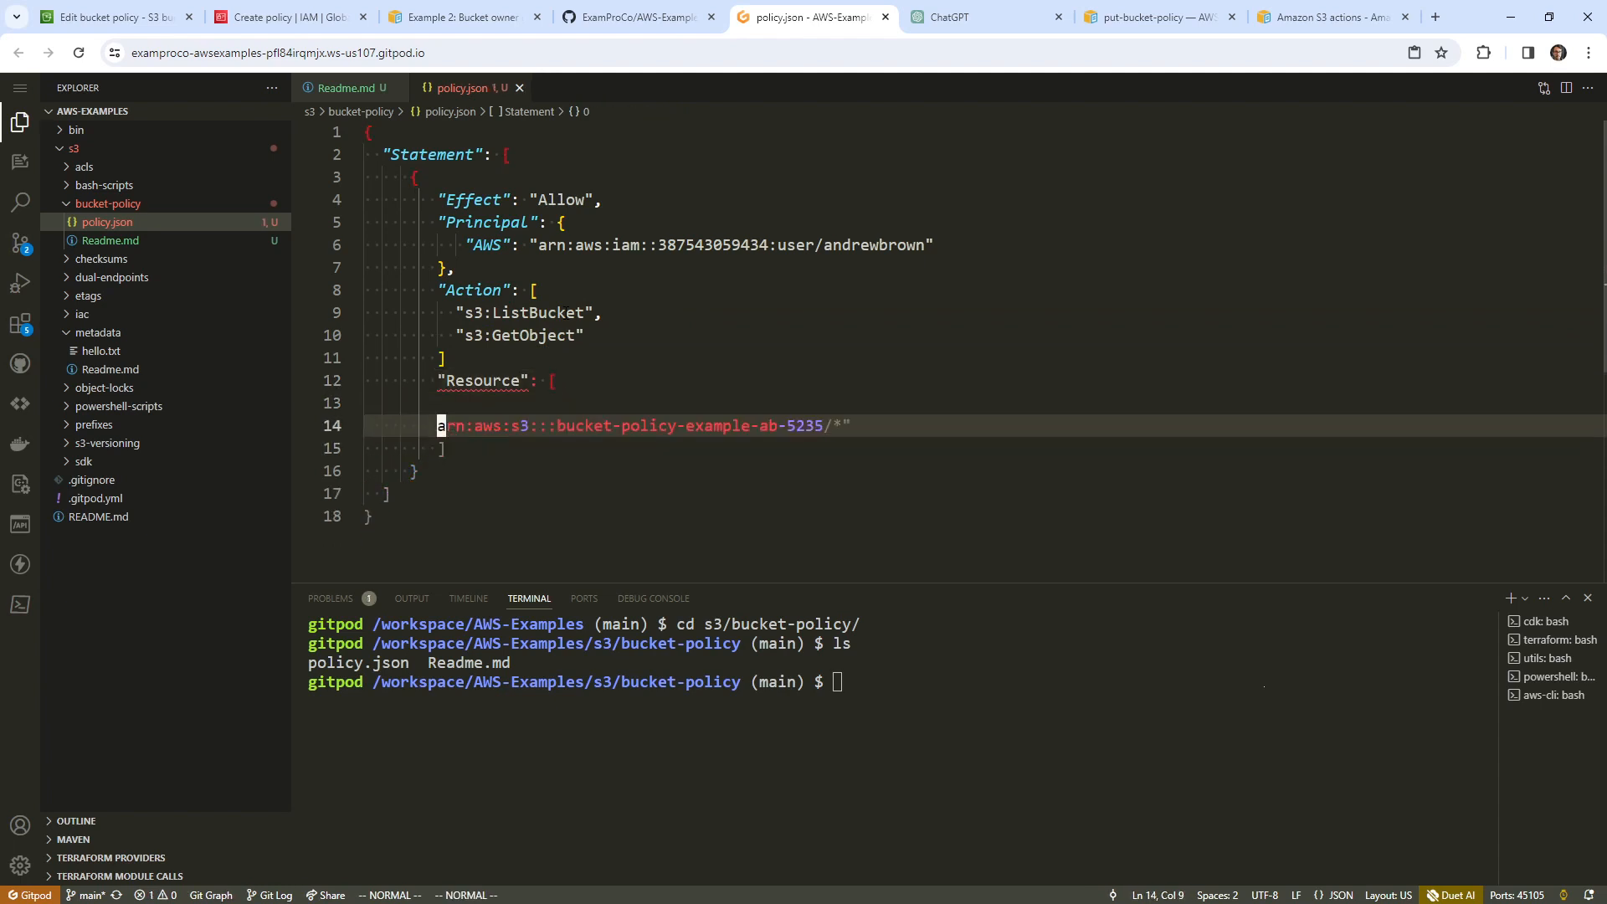
Remove the blank line in the Resource array, indent the bucket ARN and restore its opening quotation mark
key(k)
key(d)
key(d)
key(shift+period)
key(shift+period)
text(i)
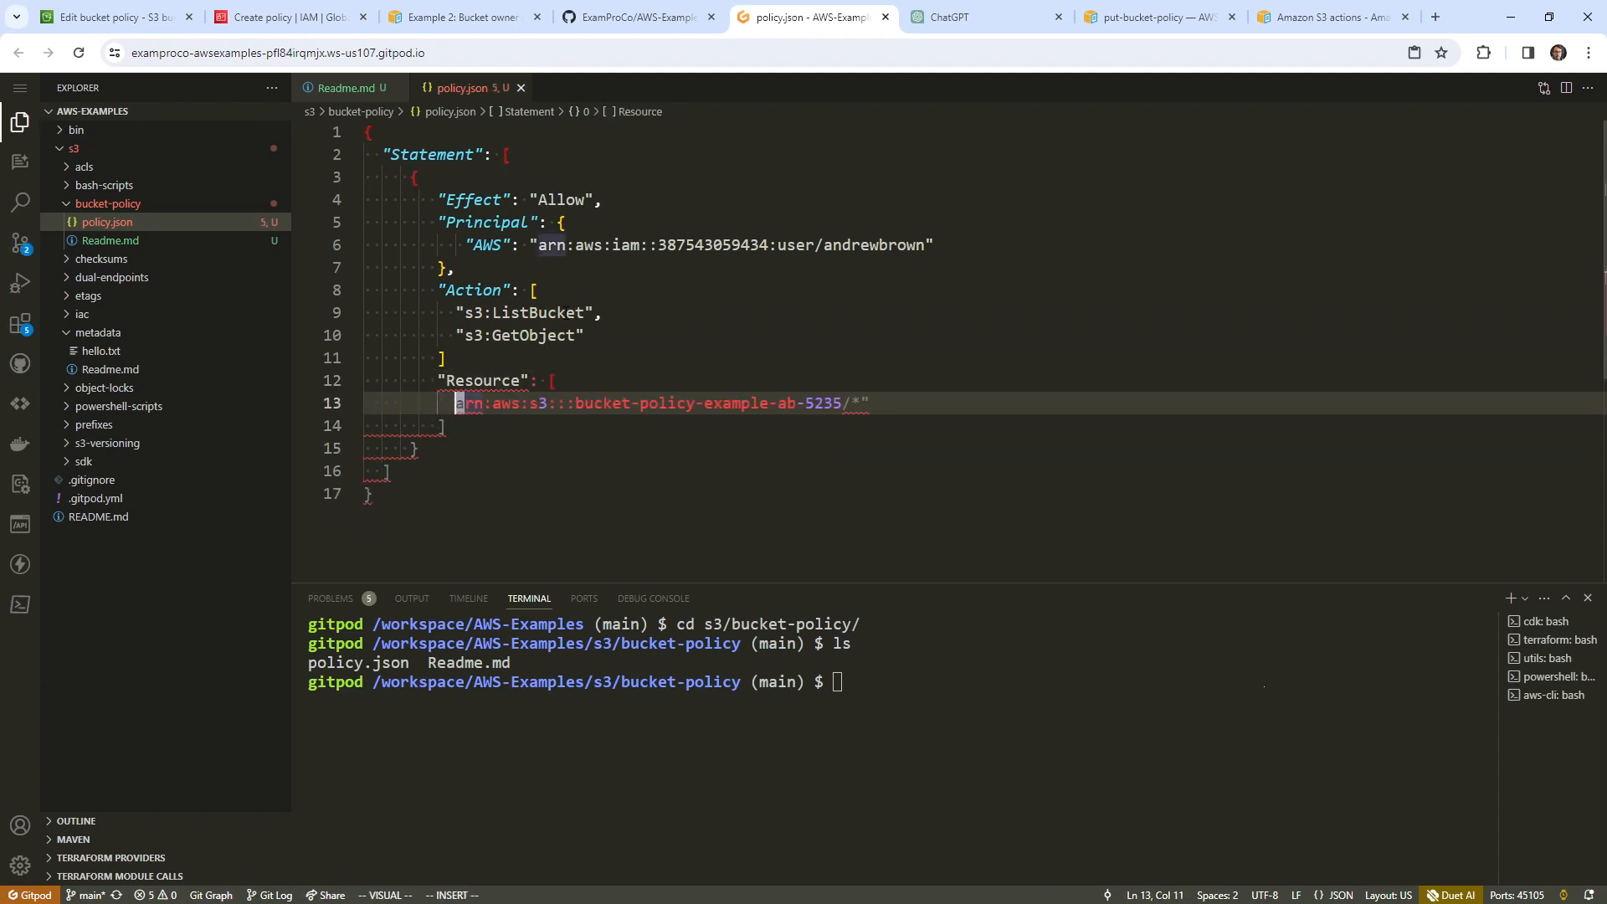
text(")
key(Escape)
key(0)
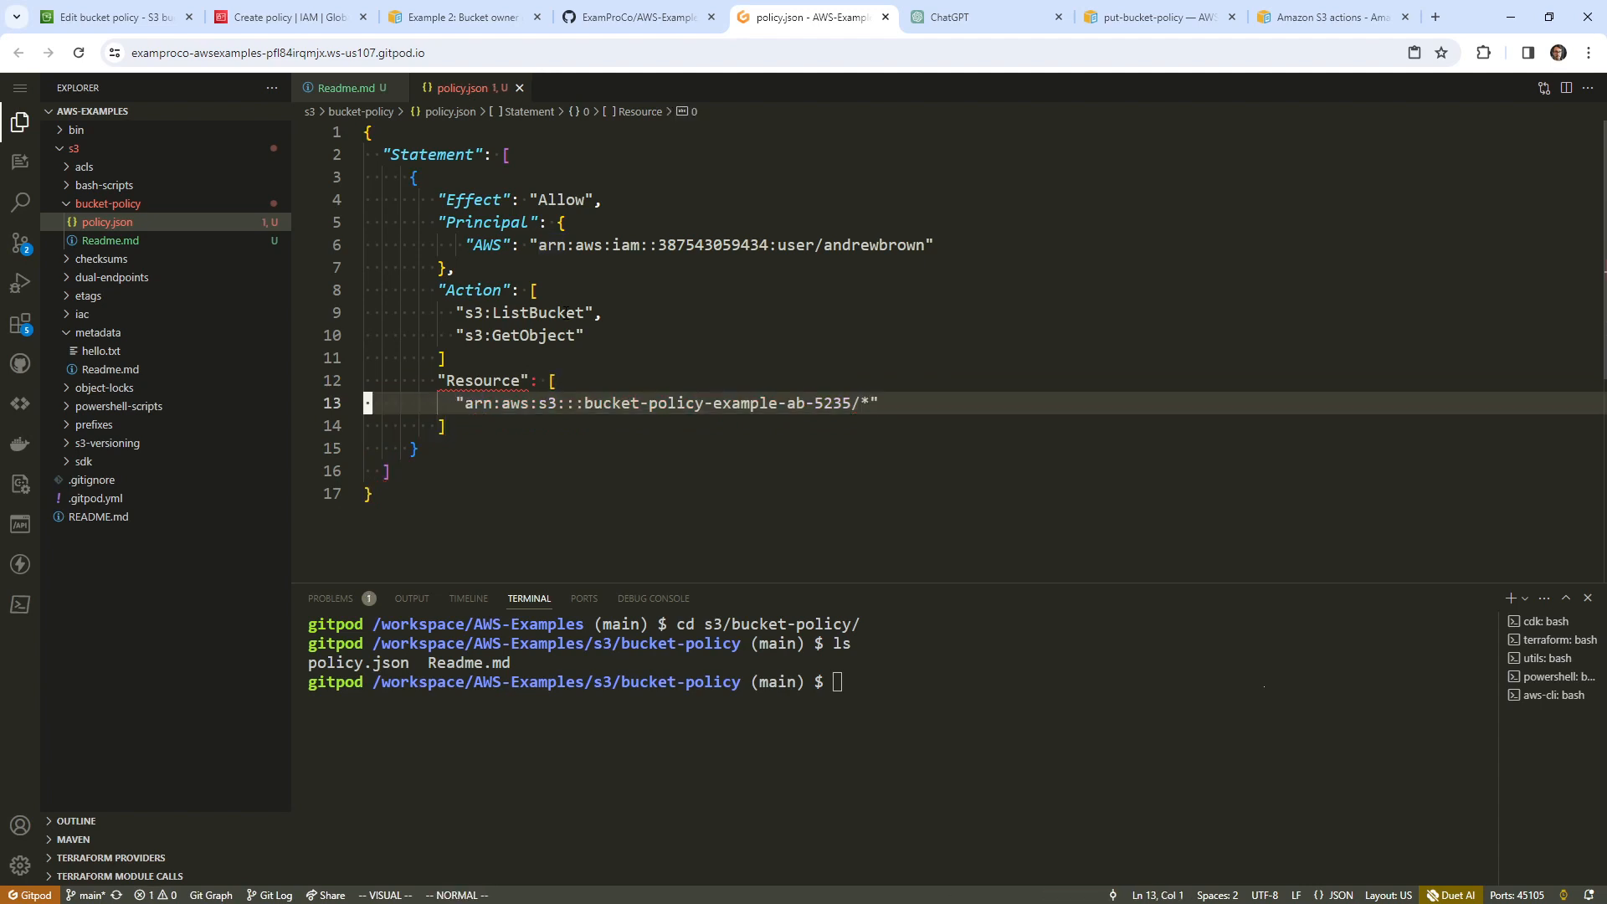
Duplicate the bucket ARN line inside the Resource array
key(y)
key(y)
key(shift+p)
key(k)
key(shift+a)
text(,)
key(Escape)
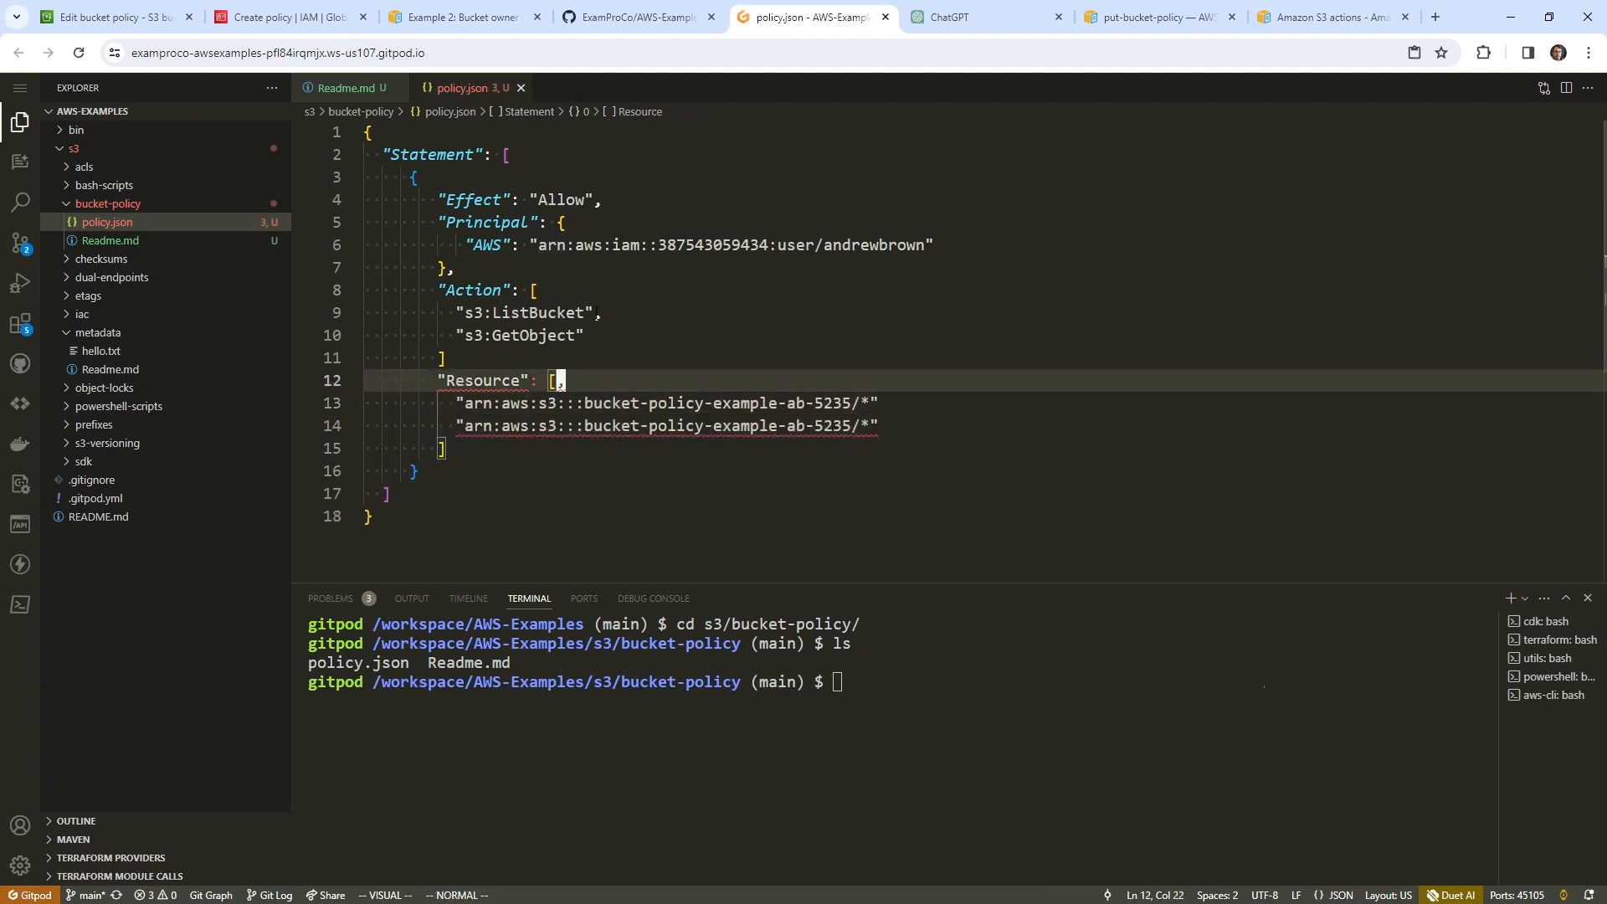
Add a comma after the first ARN in the Resource array
drag(598, 315, 396, 313)
key(Escape)
click(444, 359)
click(871, 407)
key(shift+a)
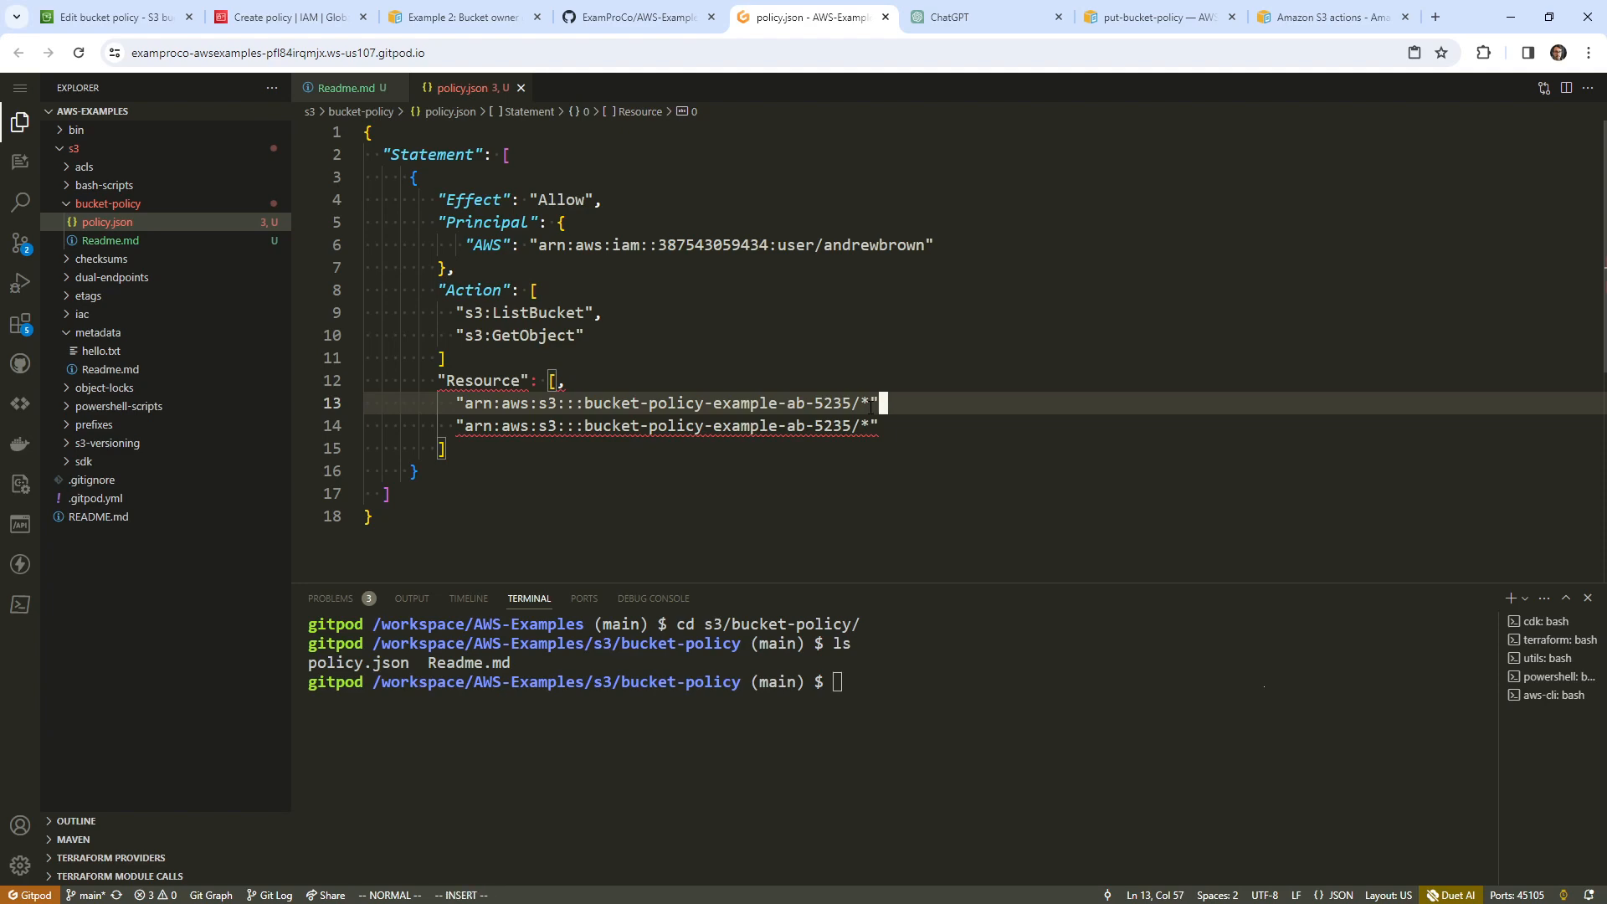
text(,,)
key(BackSpace)
key(BackSpace)
text(,)
key(Escape)
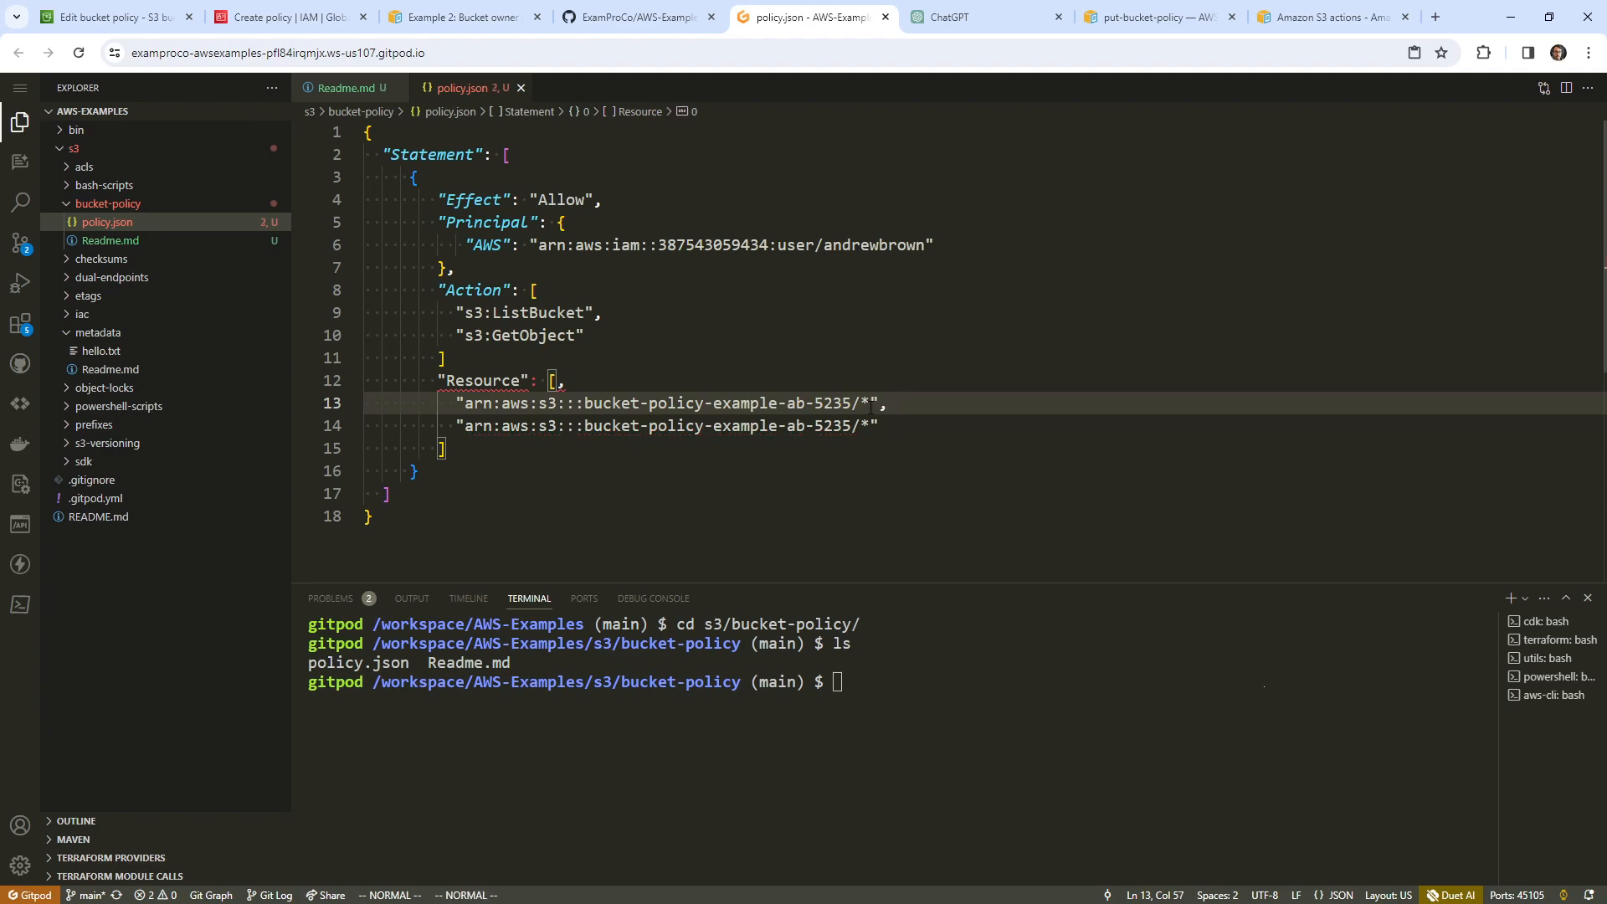
Remove "/*" from the first Resource ARN and add a comma after the Action array's closing bracket
key(b)
key(l)
key(x)
key(X)
key(k)
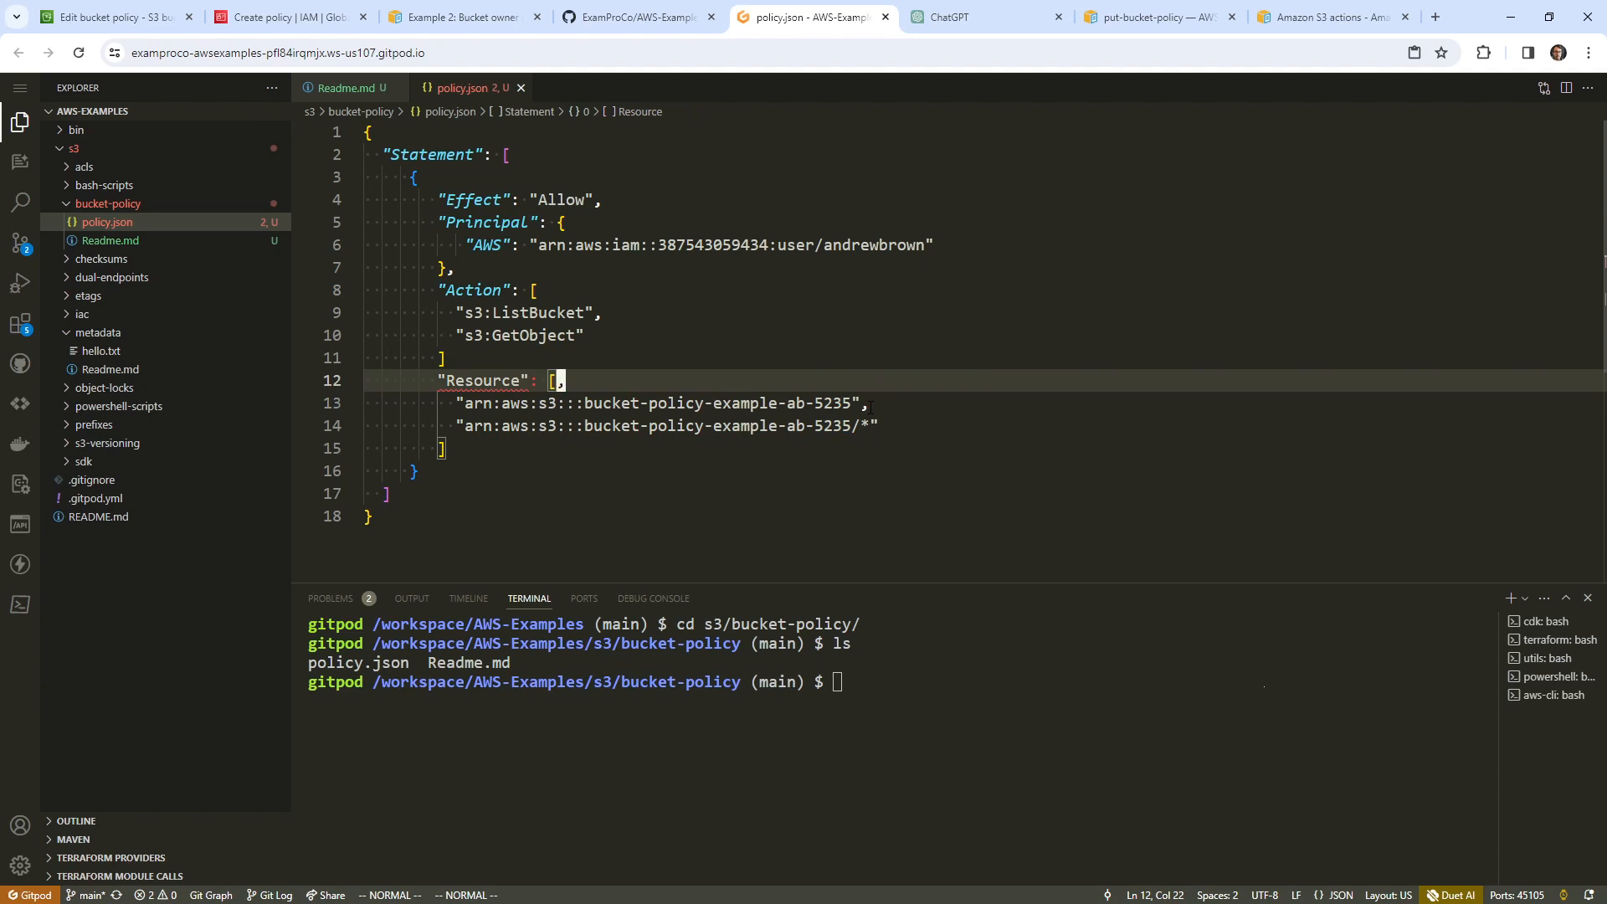
text(kA,)
key(Escape)
Duplicate the "s3:GetObject" entry in the Action array and change the copy to "s3:PutObject"
key(k)
key(V)
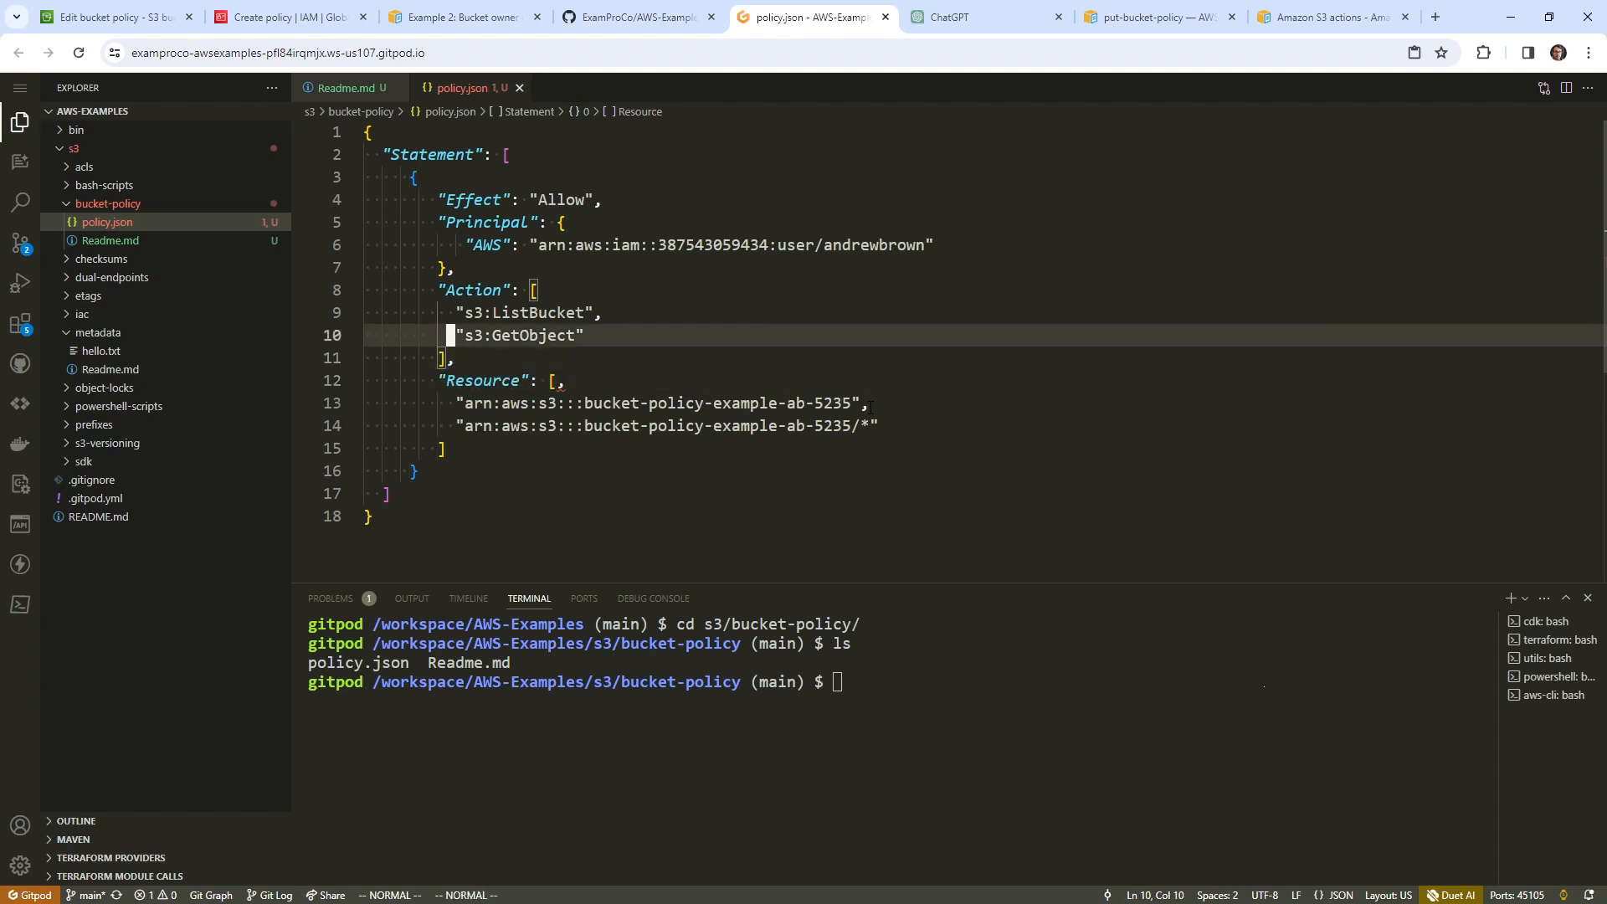
key(y)
key(p)
key(w)
key(w)
key(w)
key(x)
key(x)
key(x)
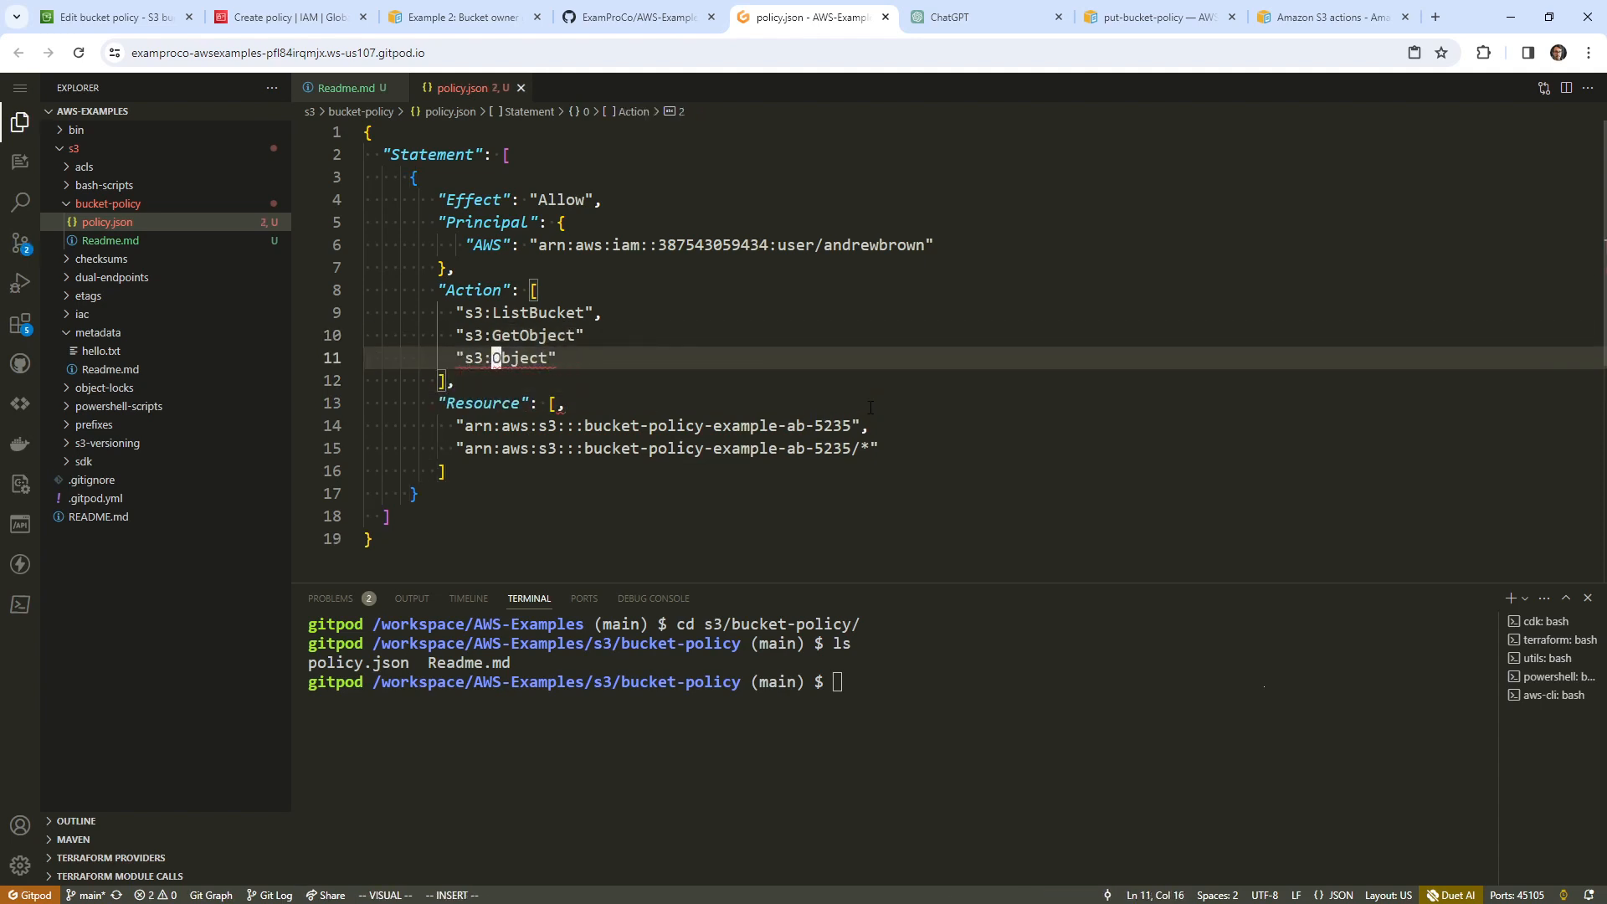
text(iPut)
key(Escape)
Add a comma after "s3:GetObject" in the Action array and save policy.json
text(kA,)
key(Escape)
key(k)
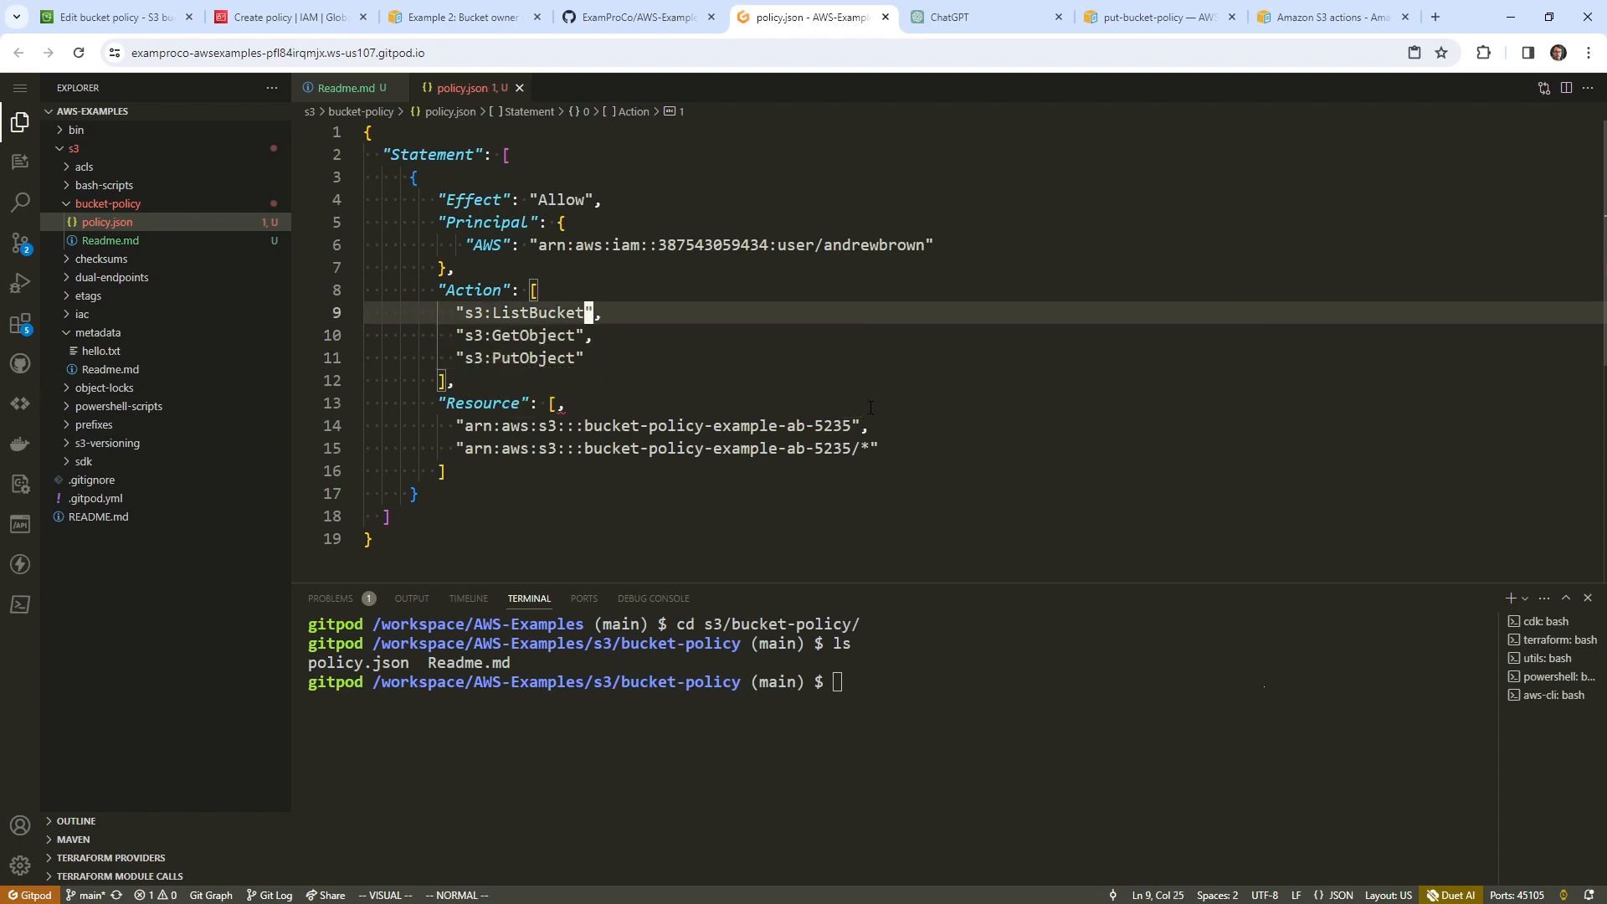
key(ctrl+s)
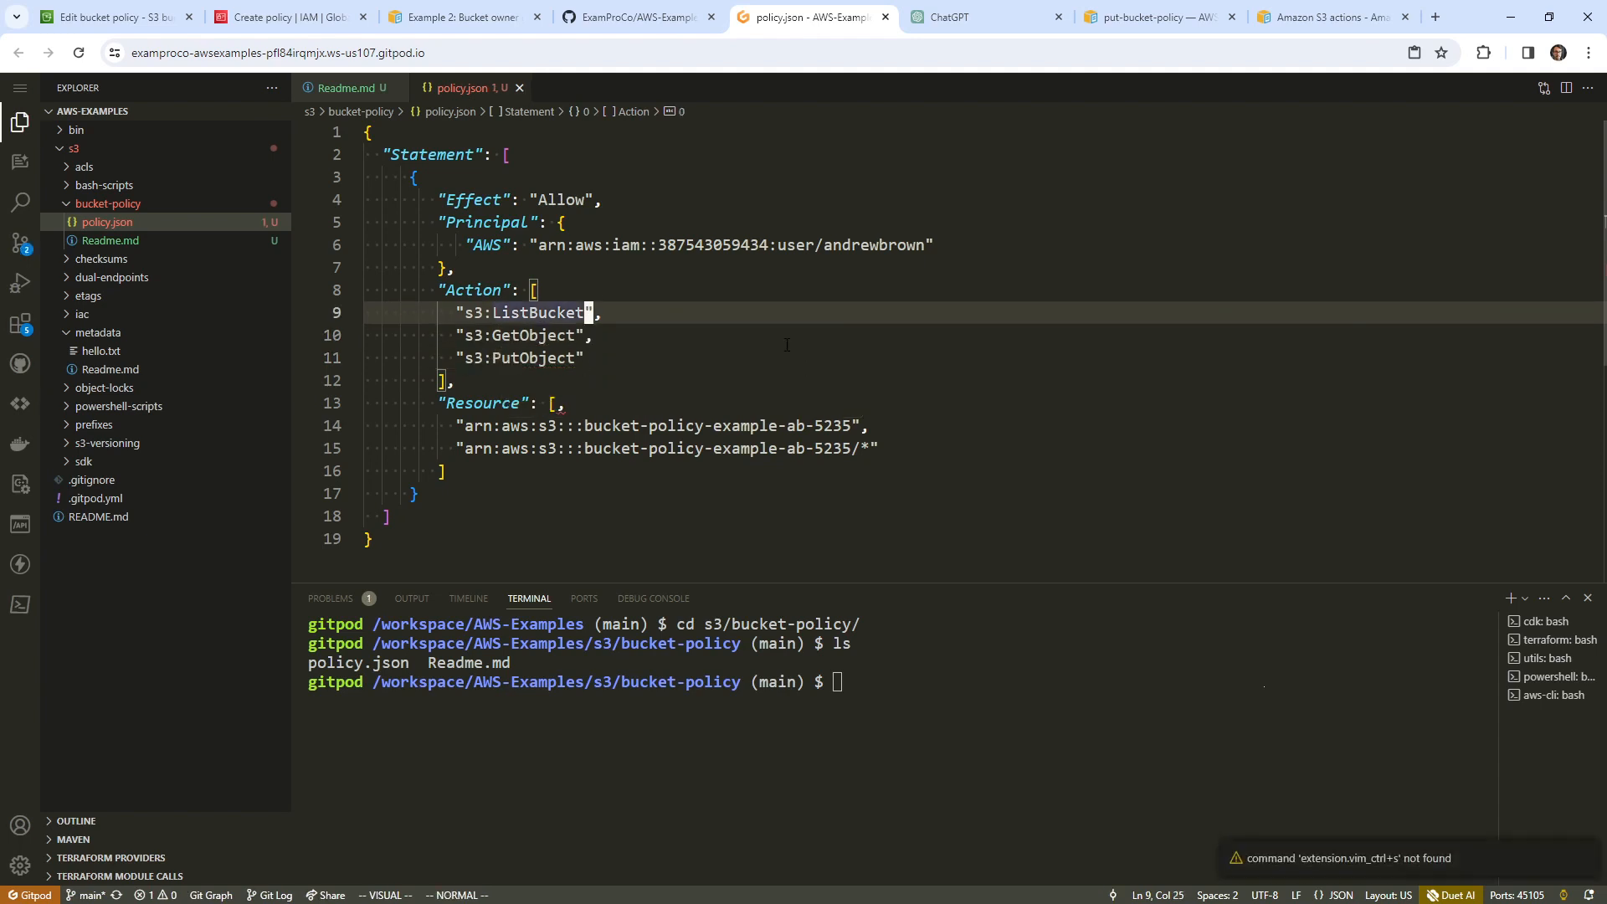
Copy the aws s3api put-bucket-policy command from Readme.md and run it in the terminal
click(344, 89)
click(745, 445)
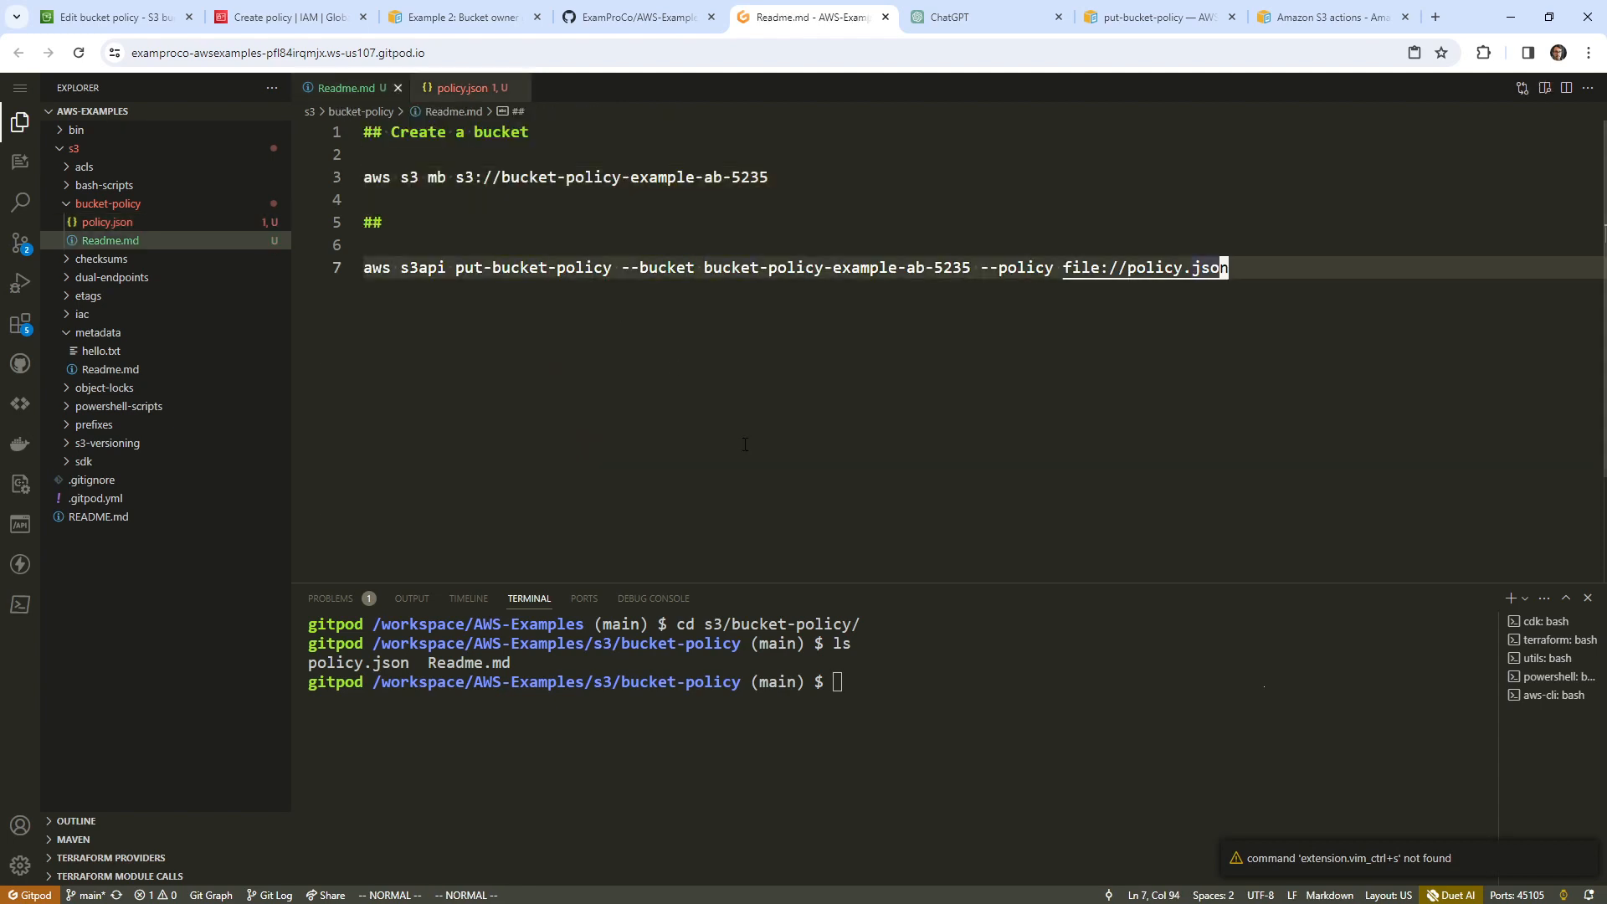
drag(1273, 288, 366, 263)
key(ctrl+c)
click(916, 683)
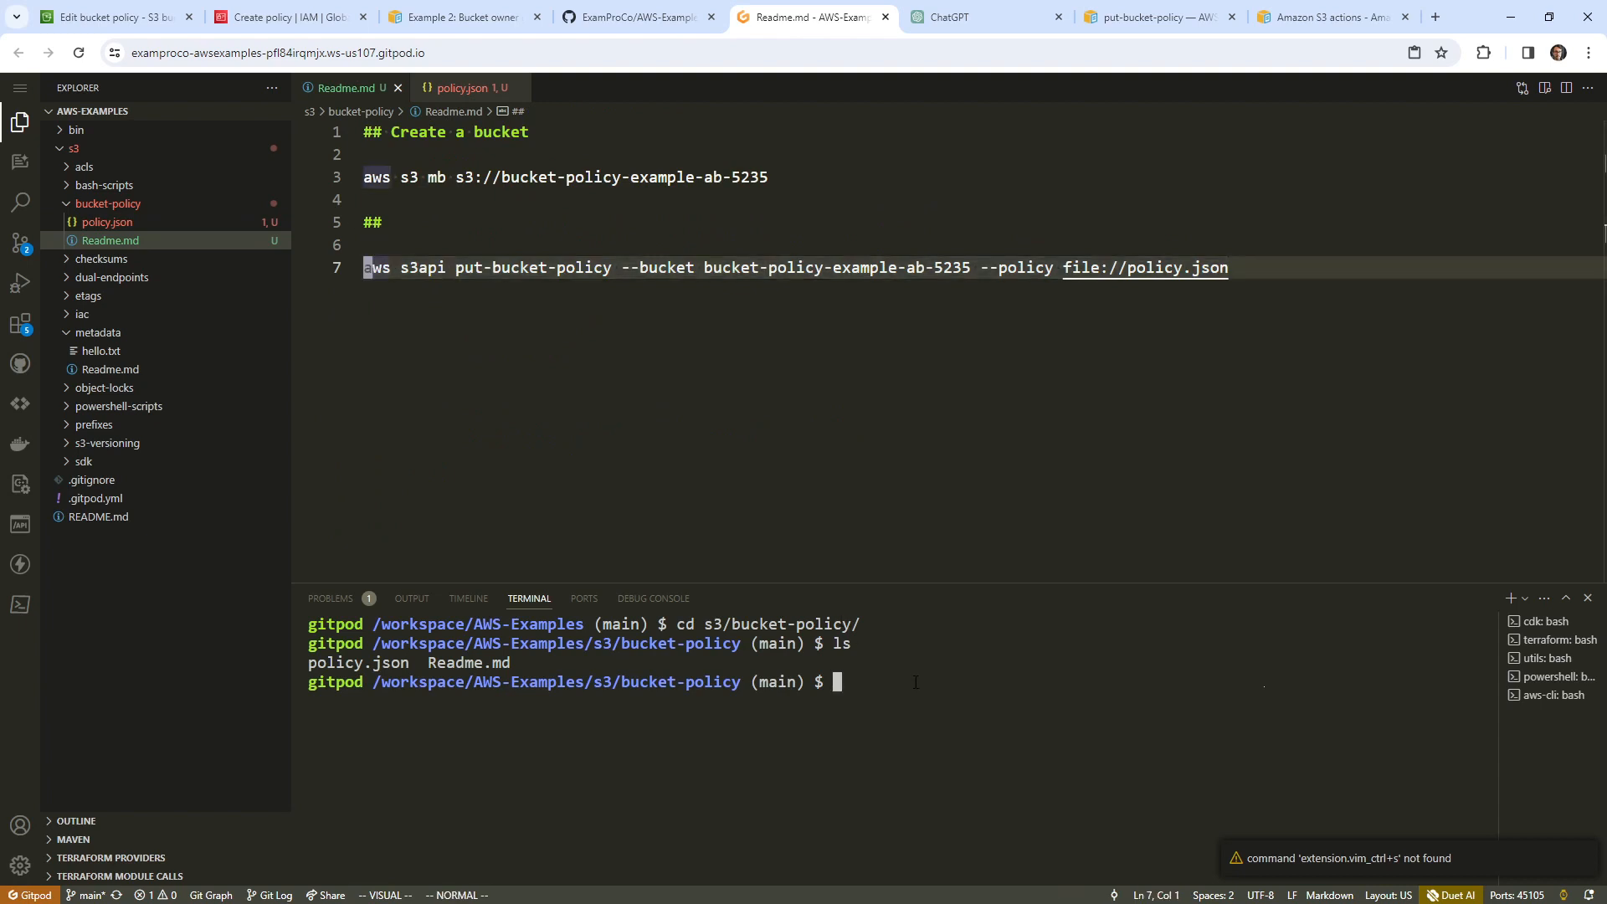
key(ctrl+v)
key(Return)
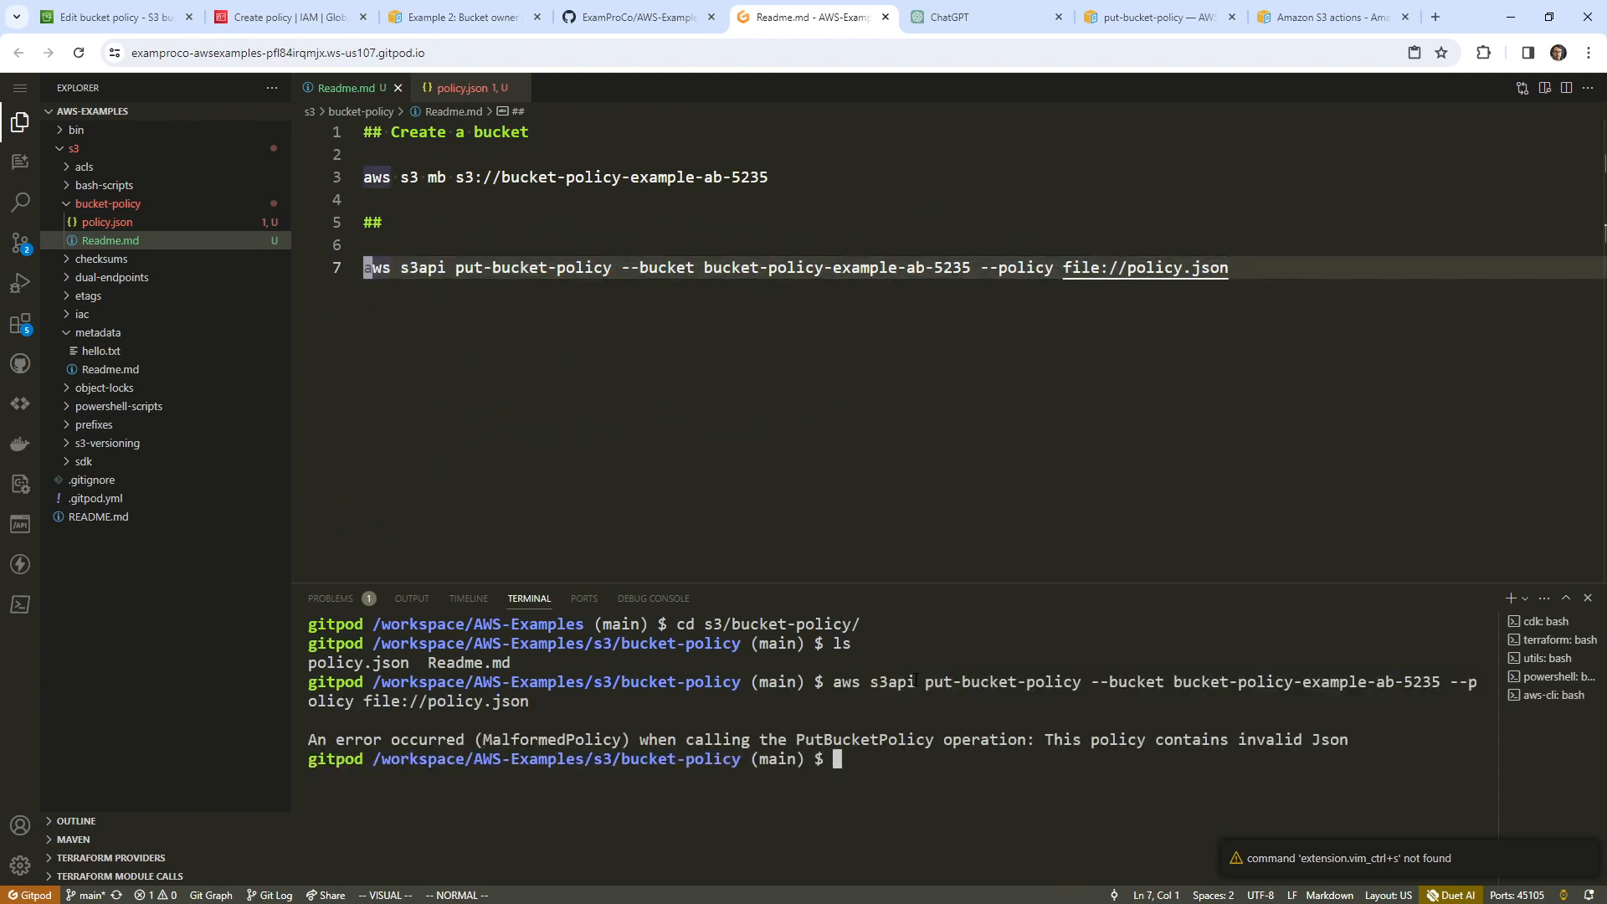
Delete the stray comma after the Resource array's opening bracket in policy.json and save the file
click(469, 94)
click(743, 381)
click(807, 480)
click(577, 407)
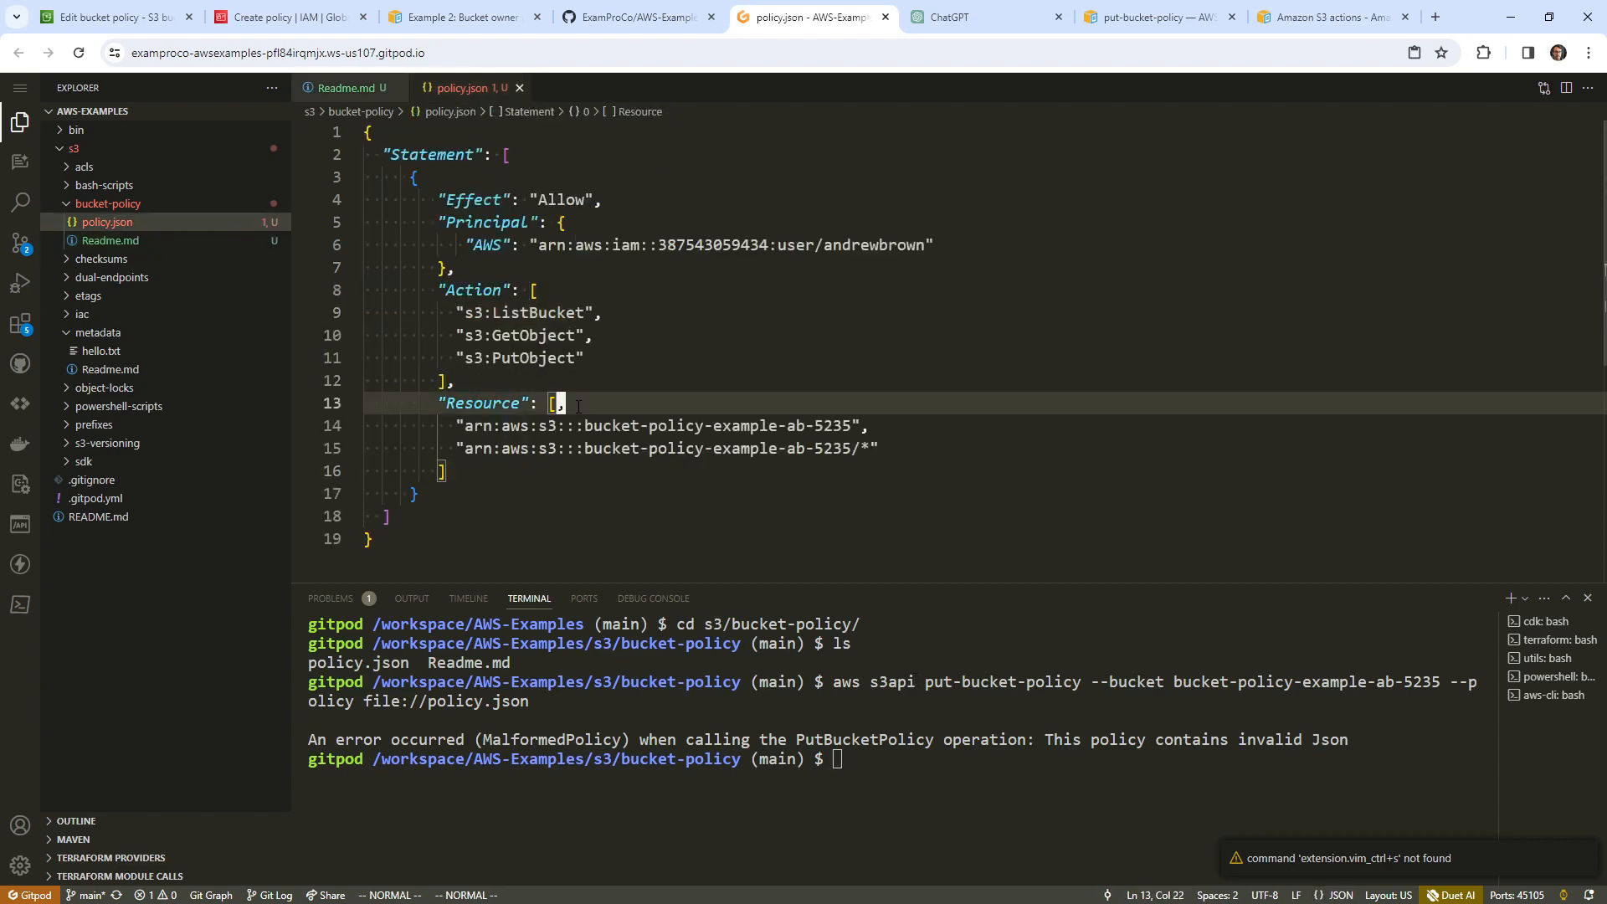
key(a)
key(BackSpace)
key(ctrl+s)
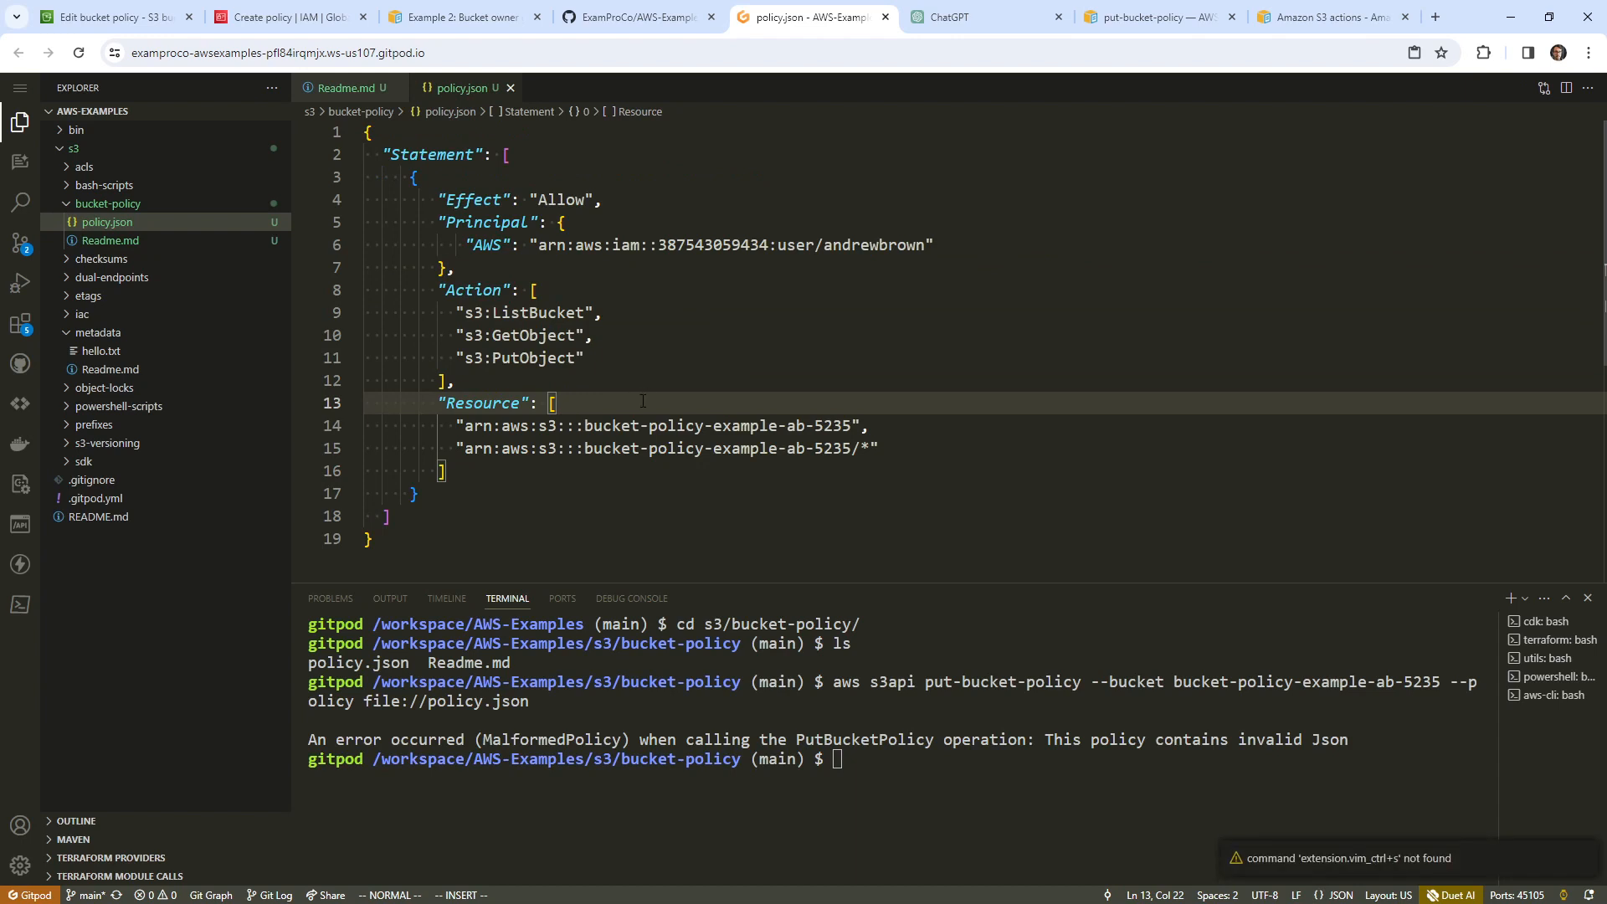
Rerun the put-bucket-policy command in the terminal for bucket-policy-example-ab-5235
click(982, 758)
key(Up)
key(Return)
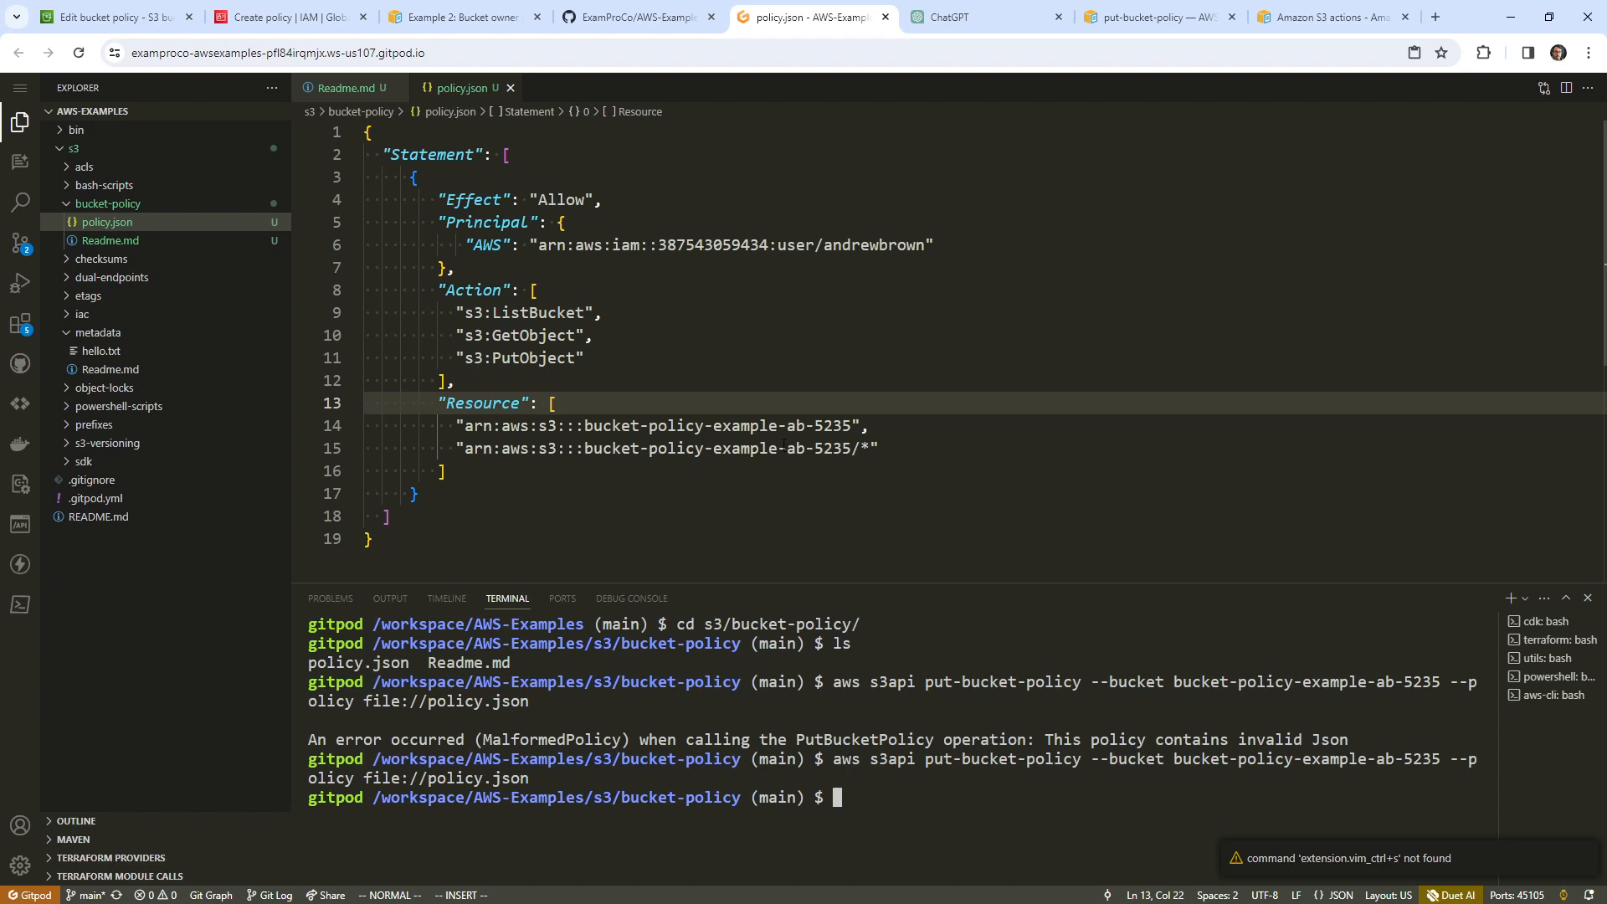
Reload the bucket's Edit bucket policy page in the S3 console and review the applied policy
click(109, 17)
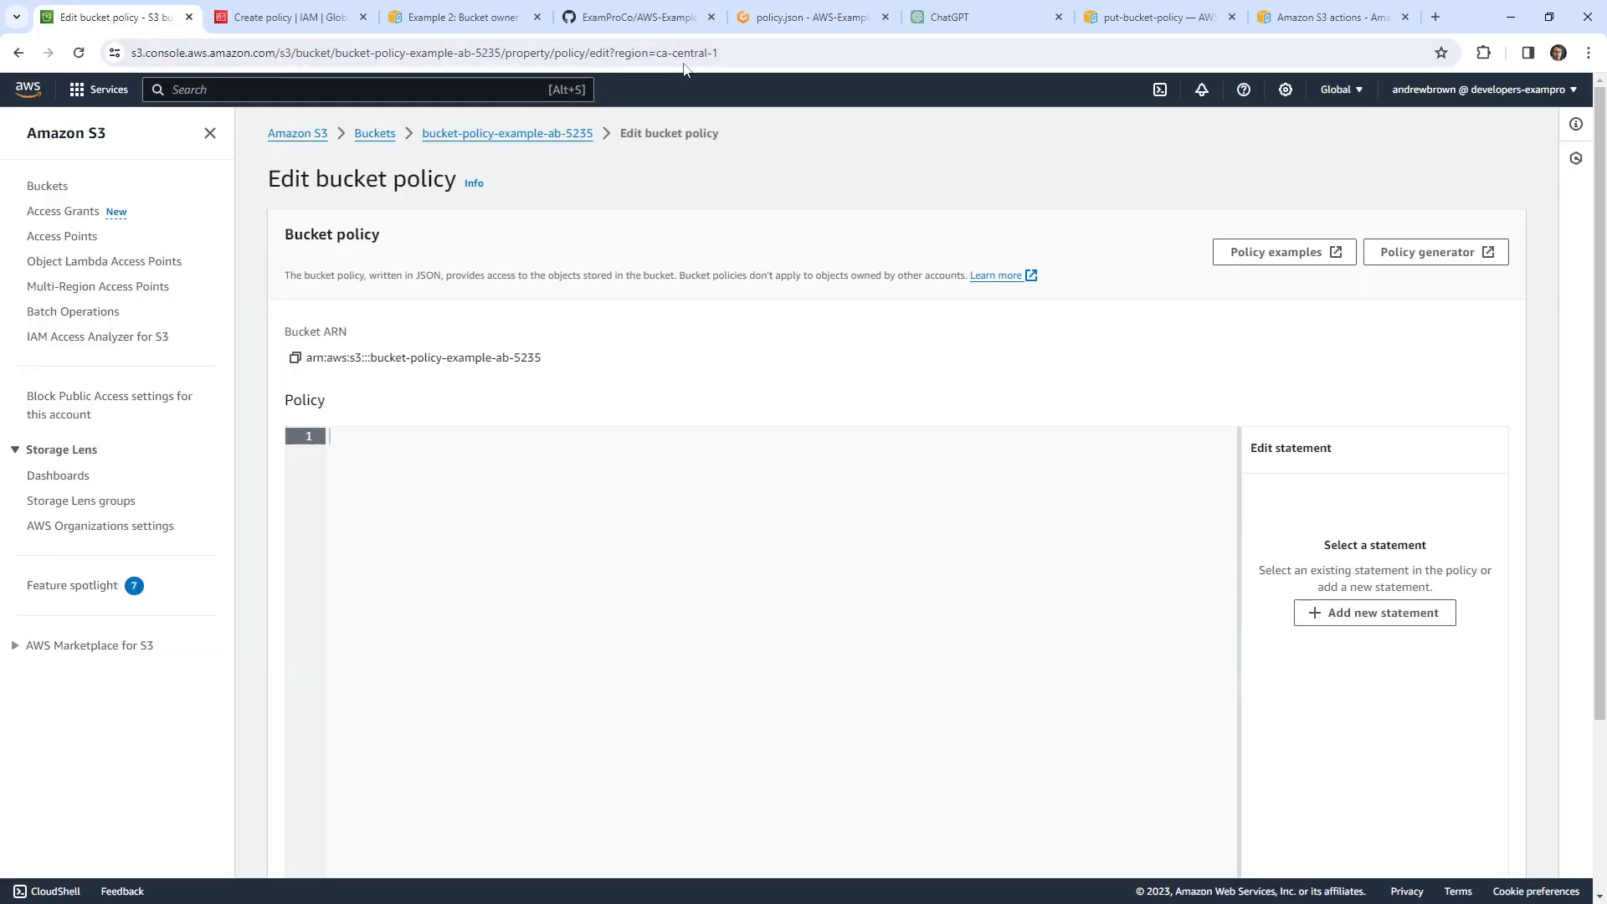
click(734, 51)
key(Return)
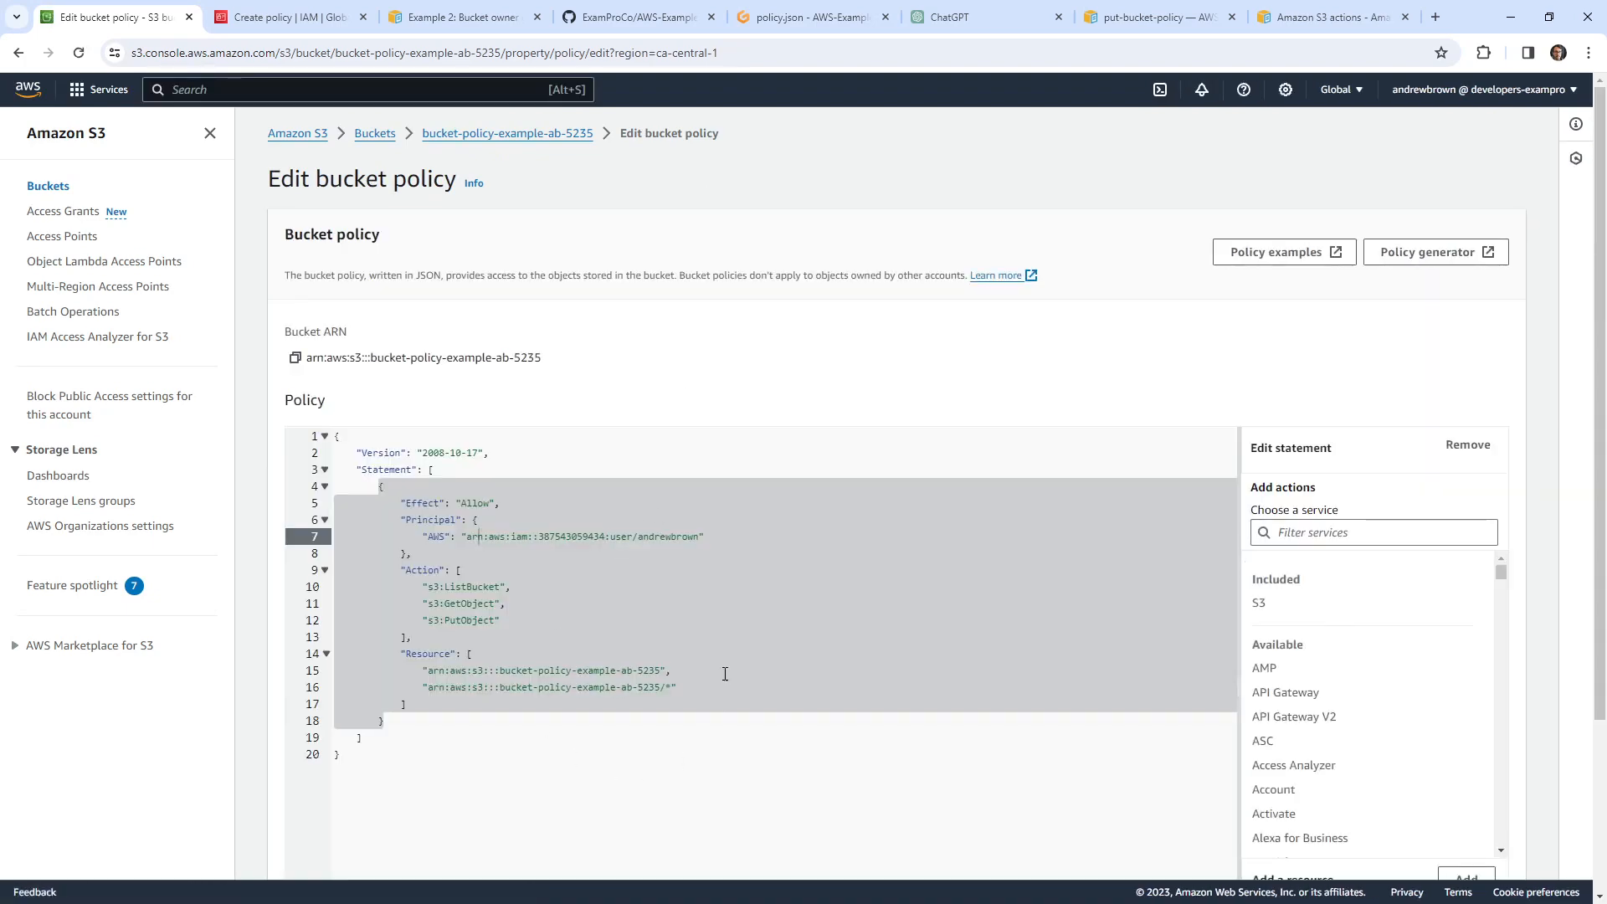
click(650, 570)
scroll(625, 670, down, 4)
scroll(658, 649, up, 4)
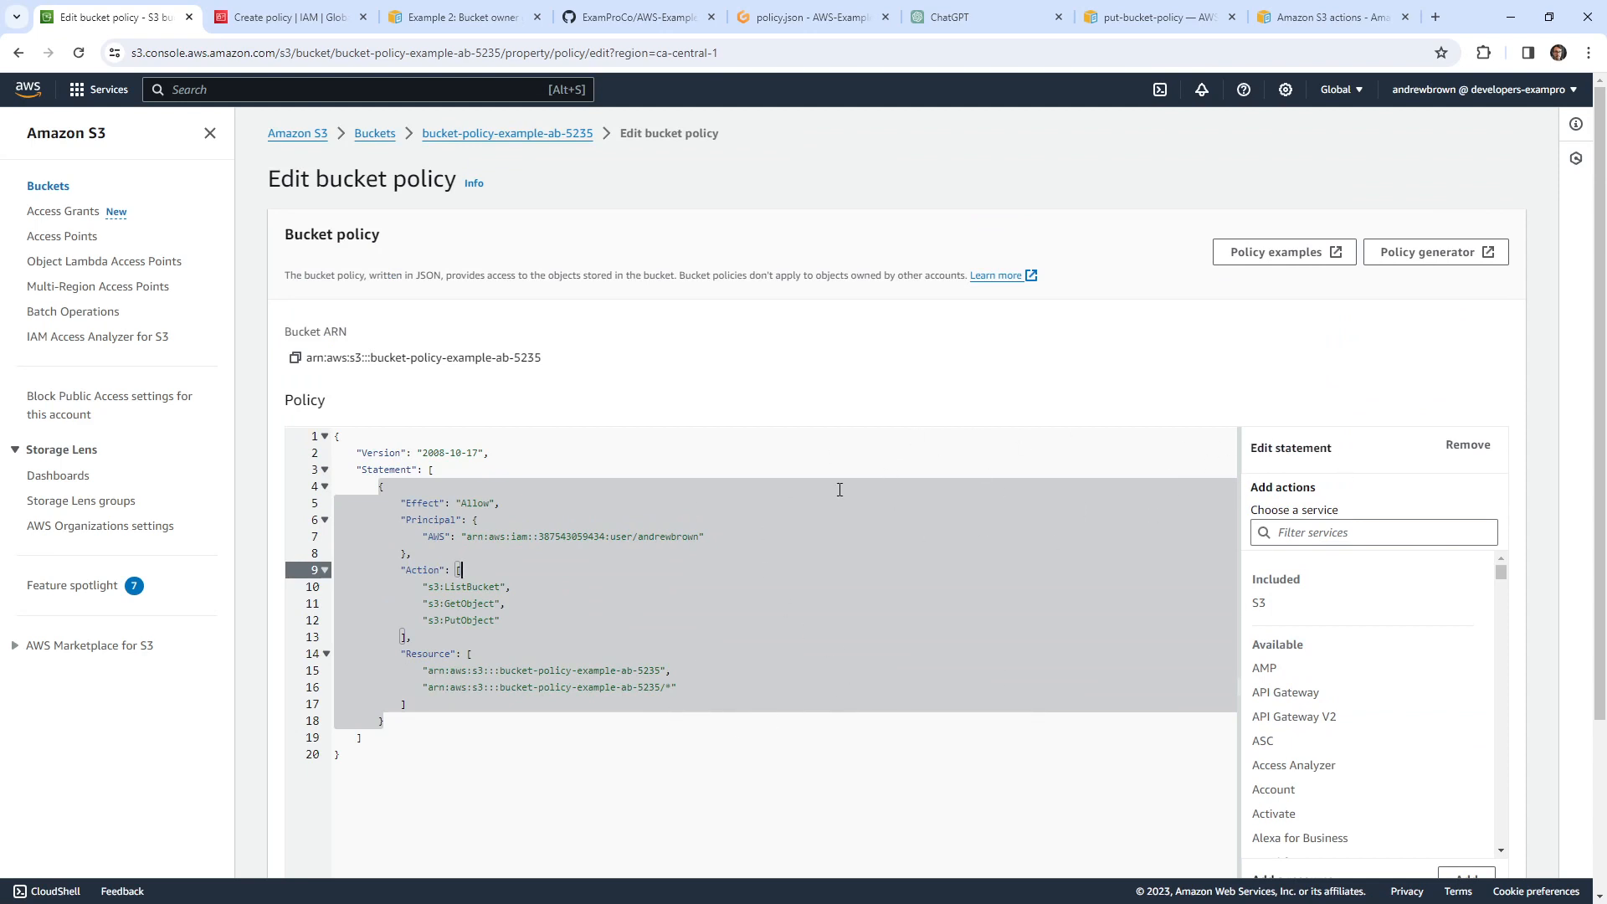
click(534, 634)
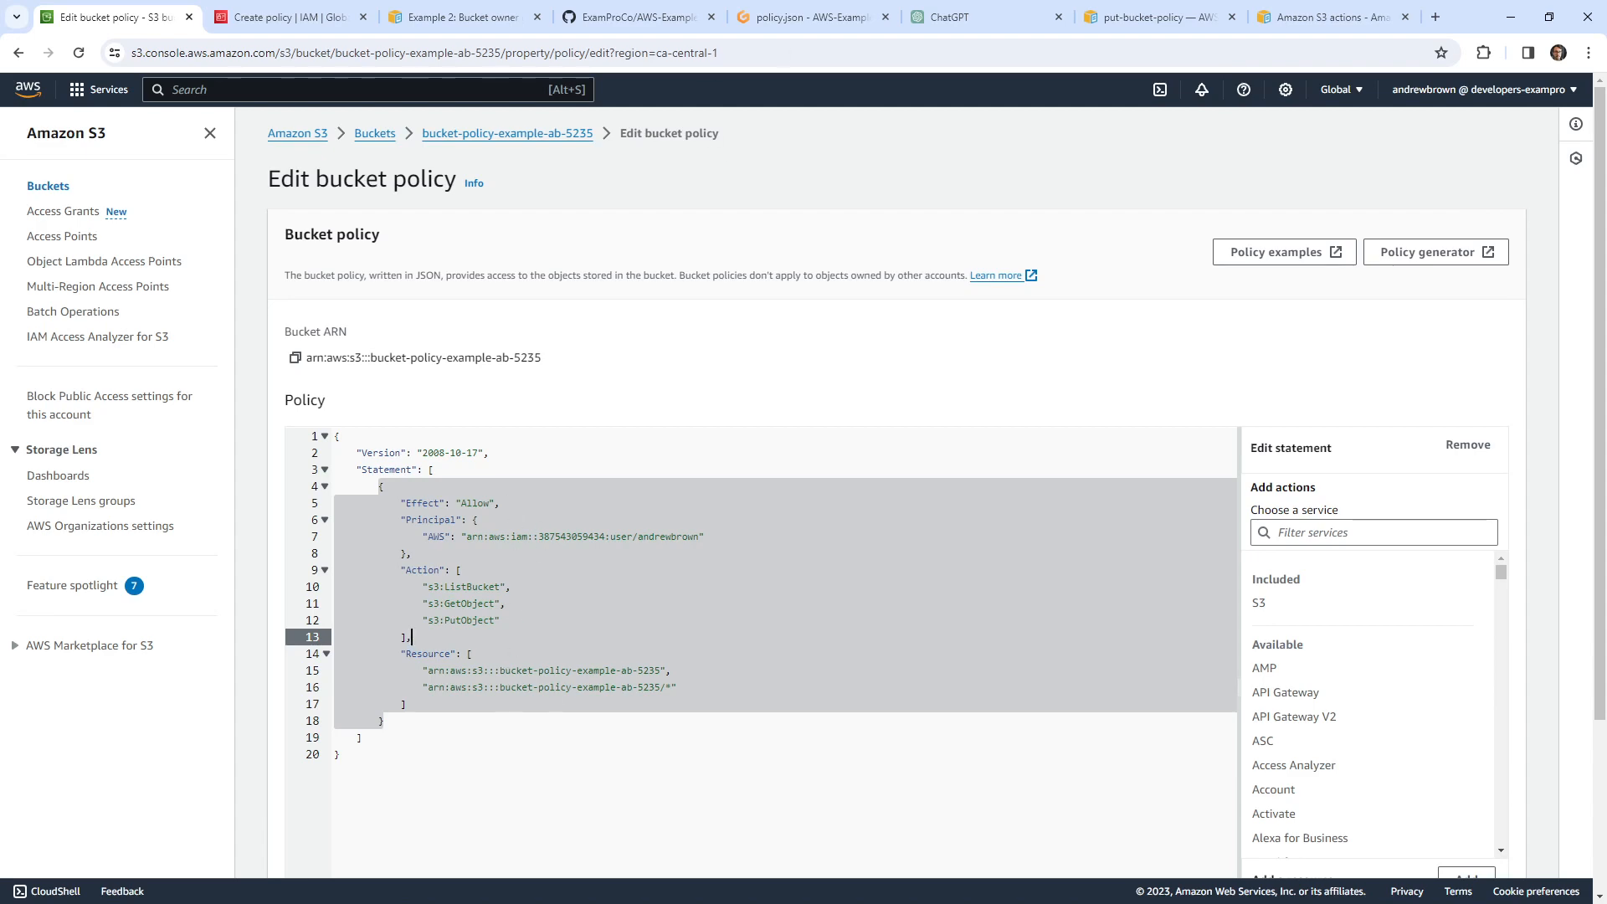
Switch to the other AWS account's browser window, open CloudShell and dismiss the Amazon Linux 2023 migration notice
drag(972, 0, 766, 43)
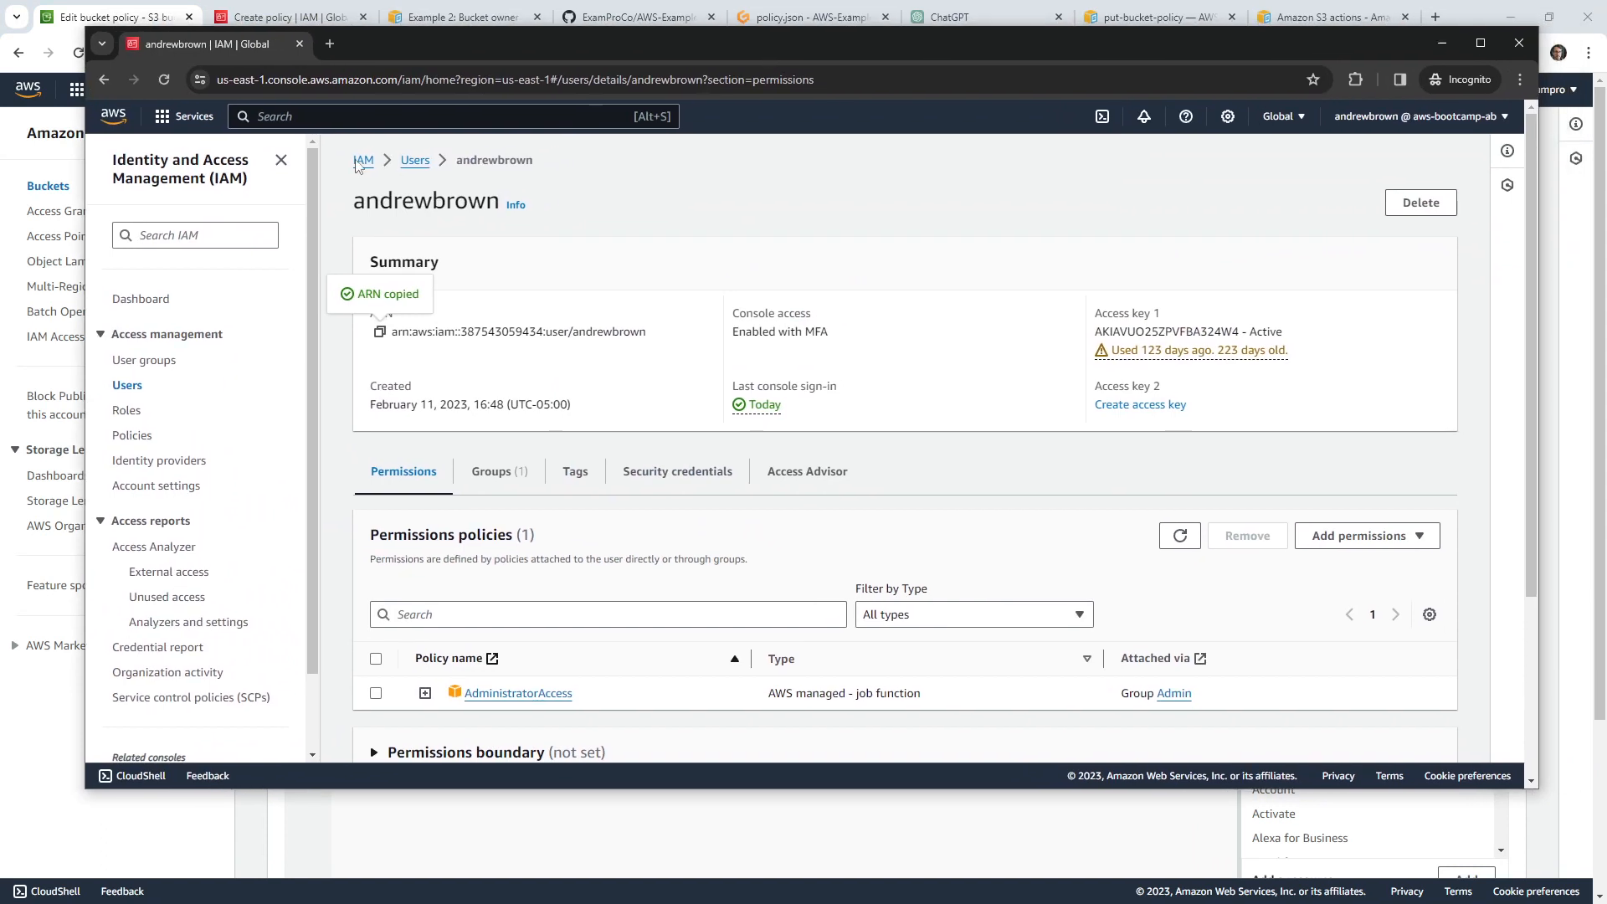
click(1103, 116)
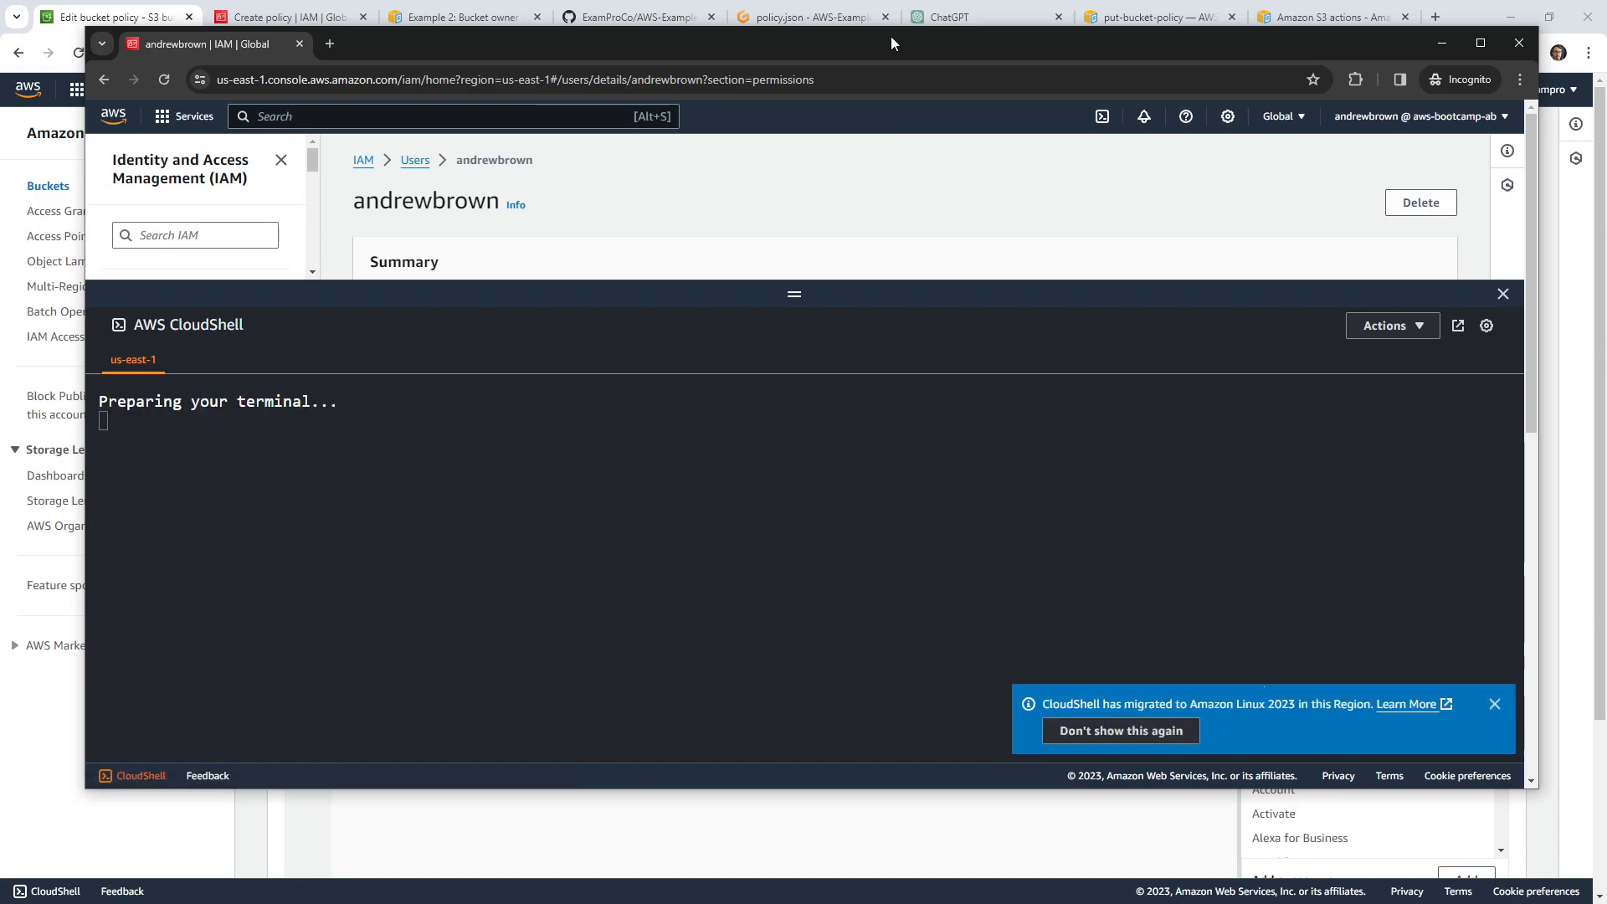
mouse_move(890, 36)
mouse_down()
mouse_move(1605, 38)
mouse_move(955, 0)
mouse_move(895, 19)
mouse_up()
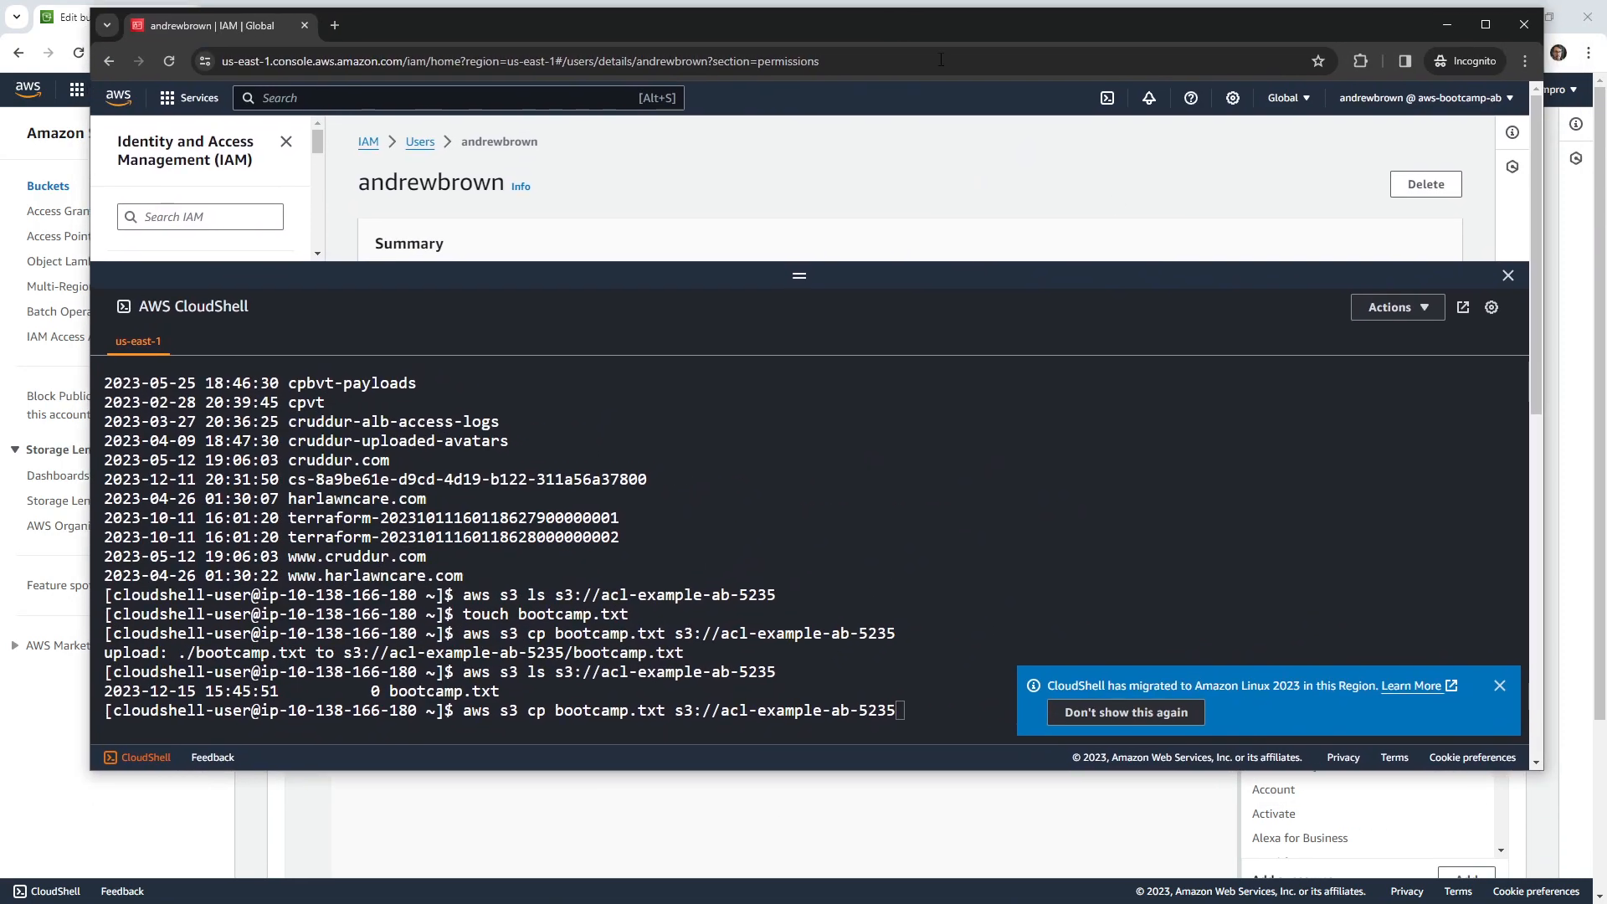
click(1499, 687)
click(1213, 597)
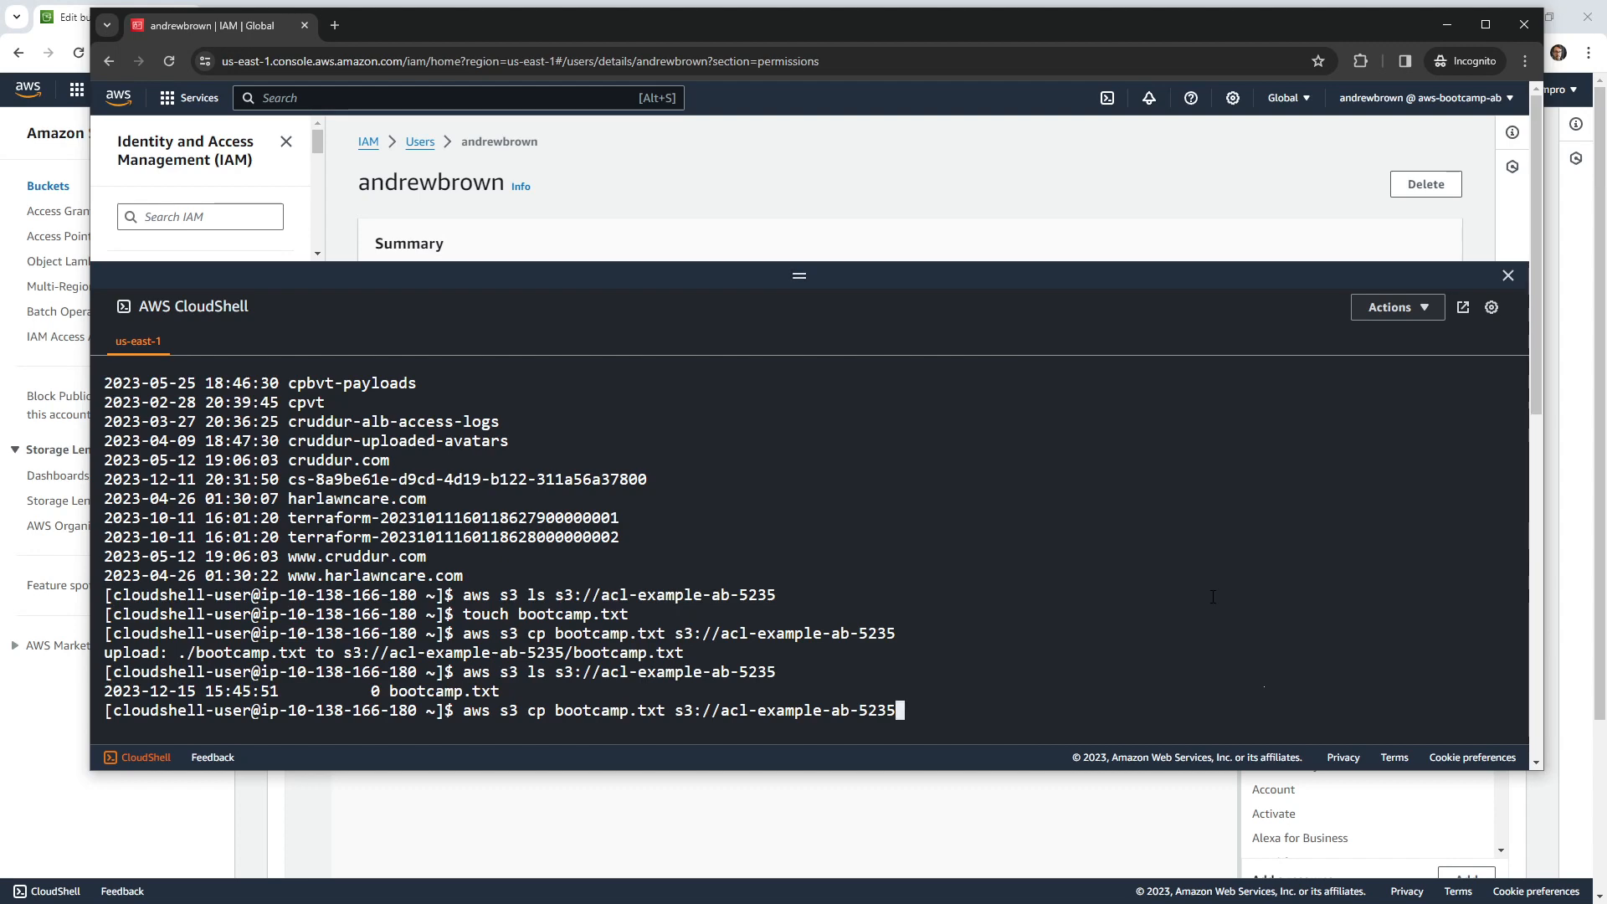
Cancel the pending CloudShell command, list the home directory's files and clear the terminal
key(ctrl+c)
text(ls)
key(Return)
text(clear)
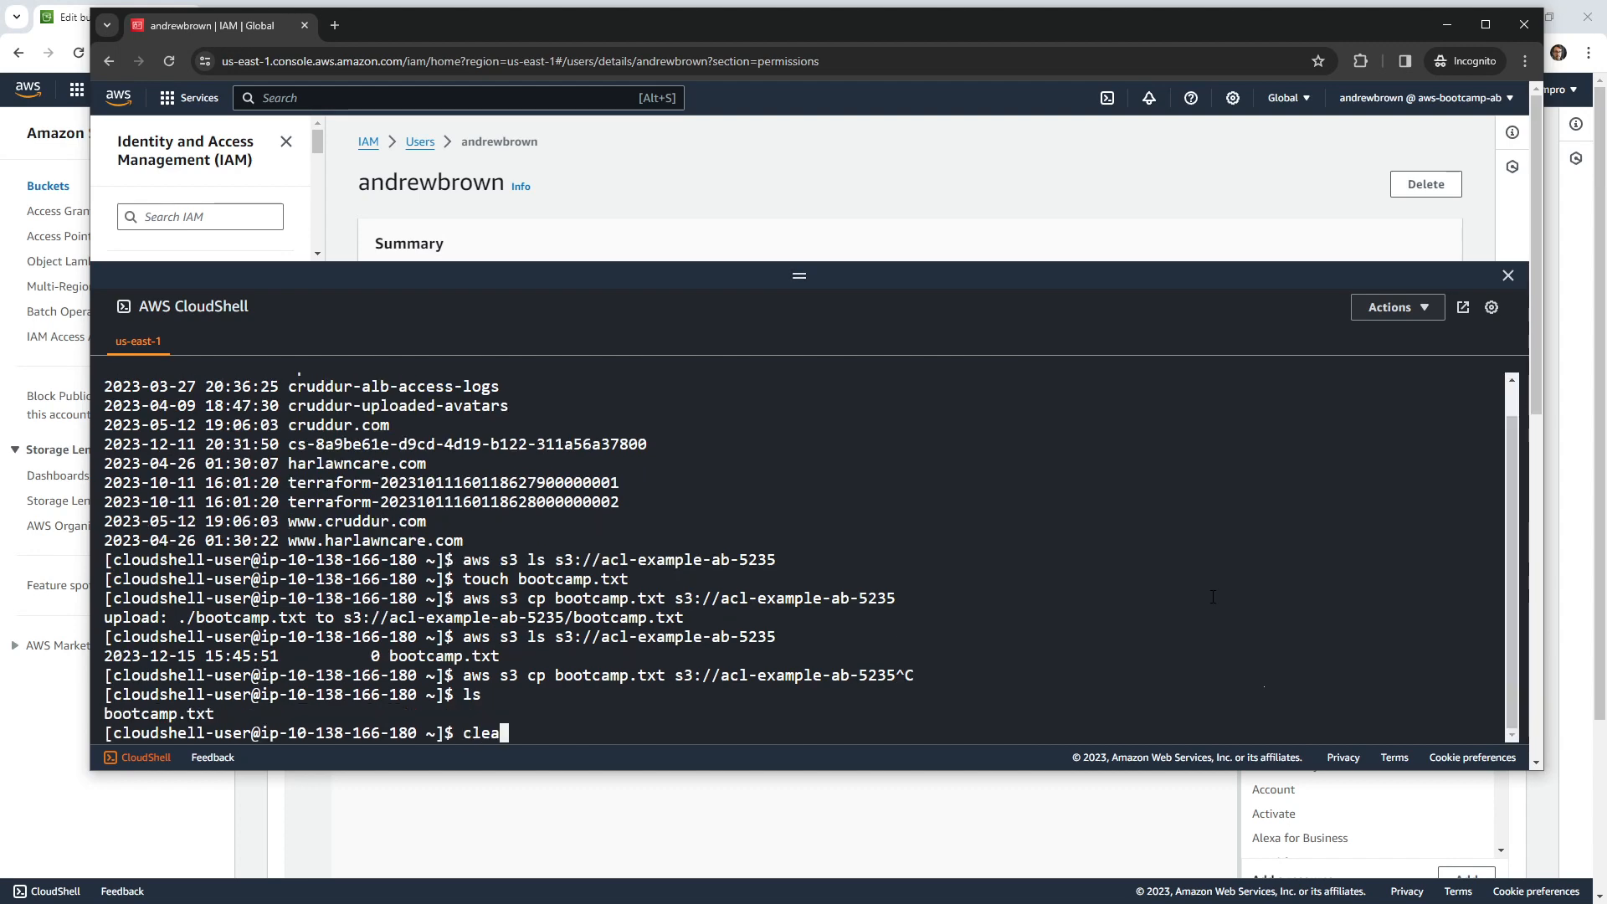
key(Return)
Return to policy.json and try to copy the bucket name from the first Resource ARN
drag(974, 36, 694, 116)
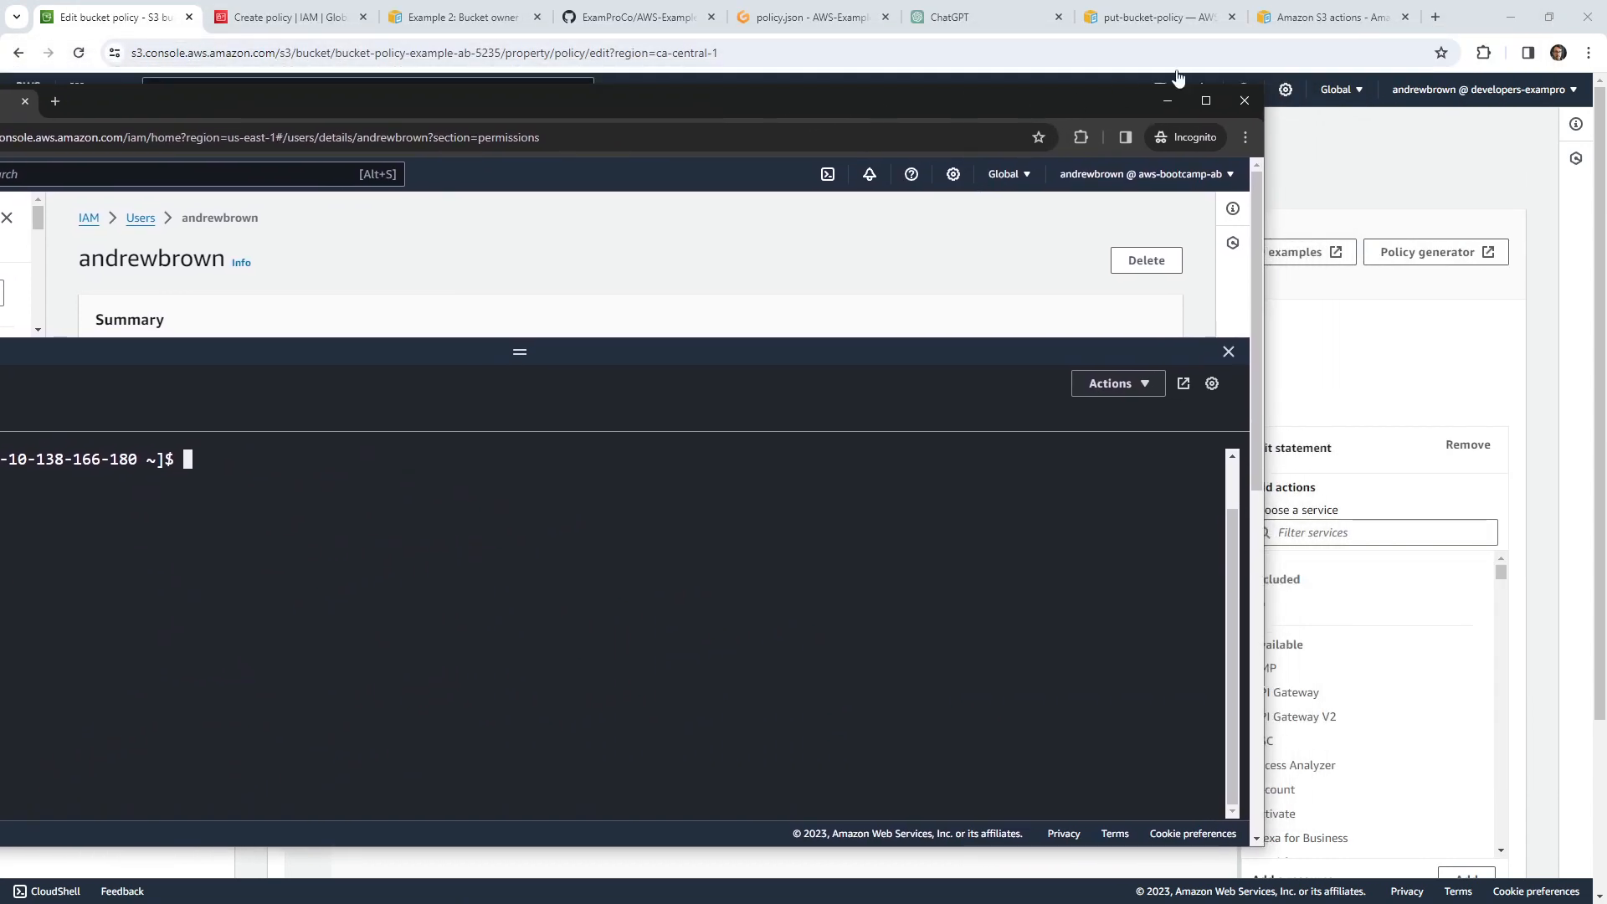
click(1297, 34)
click(807, 21)
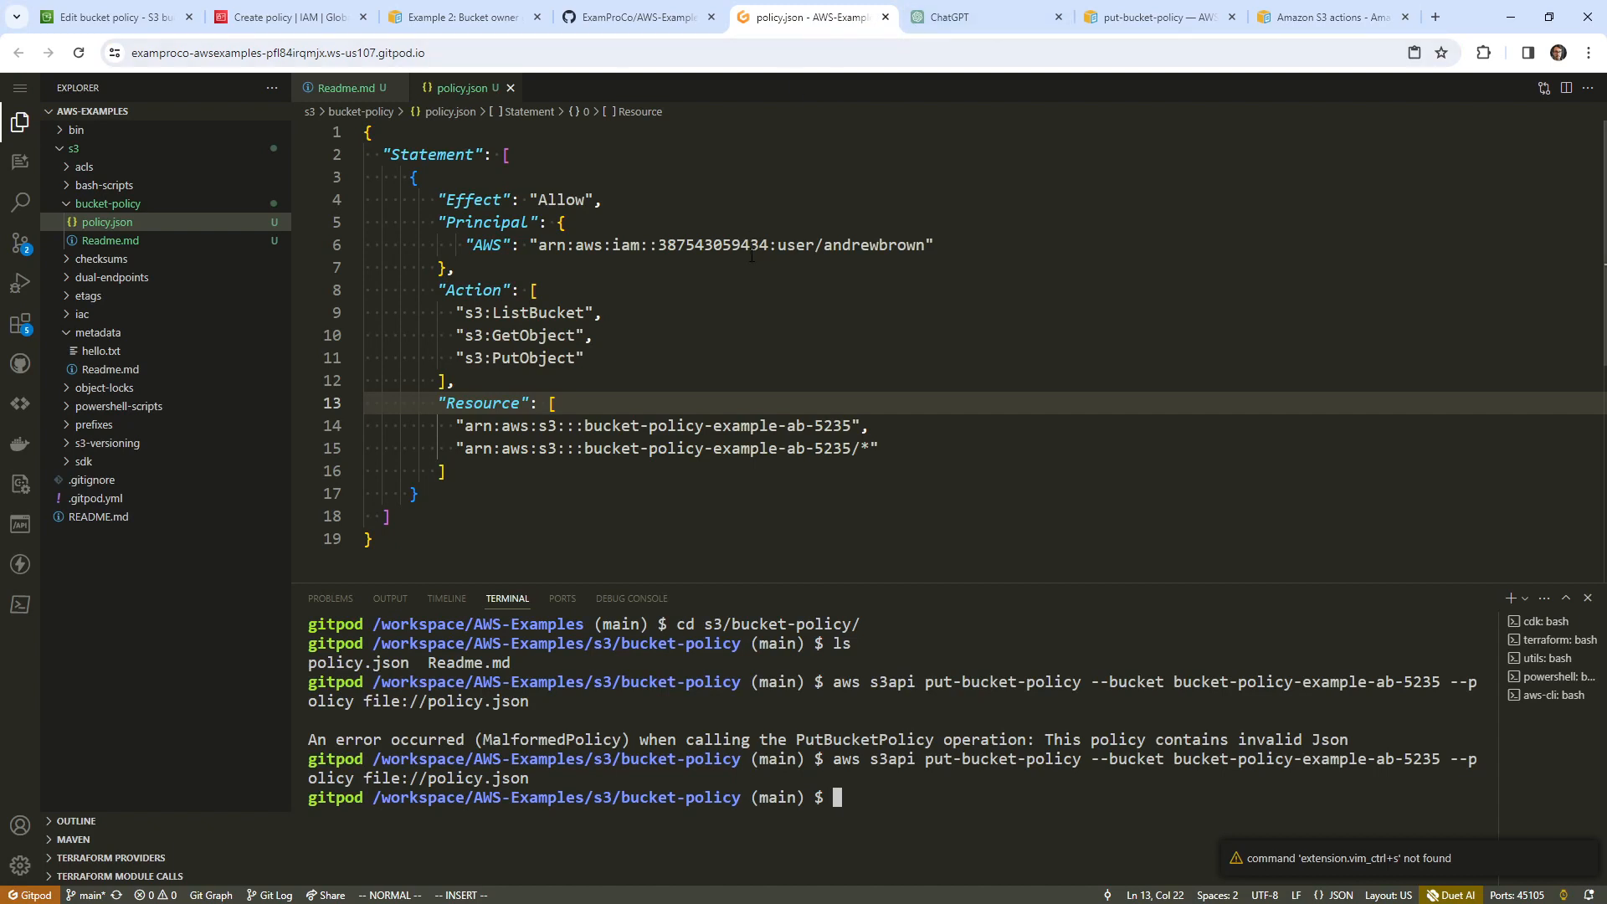
drag(586, 425, 849, 426)
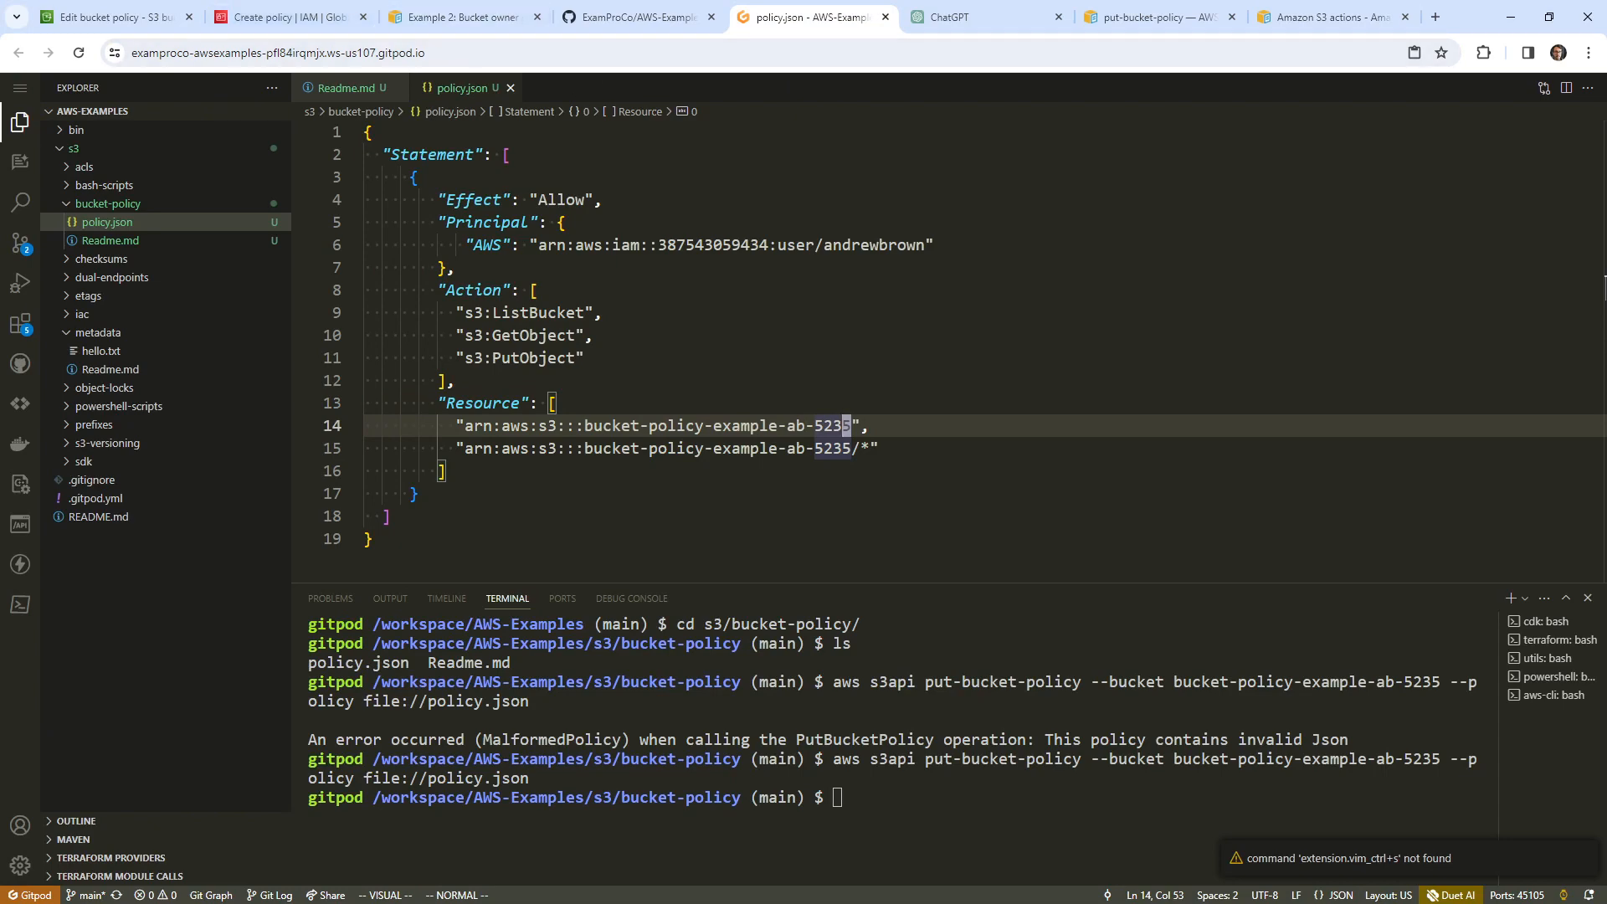
Enter "aws s3 ls s3://" in the other account's CloudShell and paste the clipboard text after it
drag(426, 103, 771, 95)
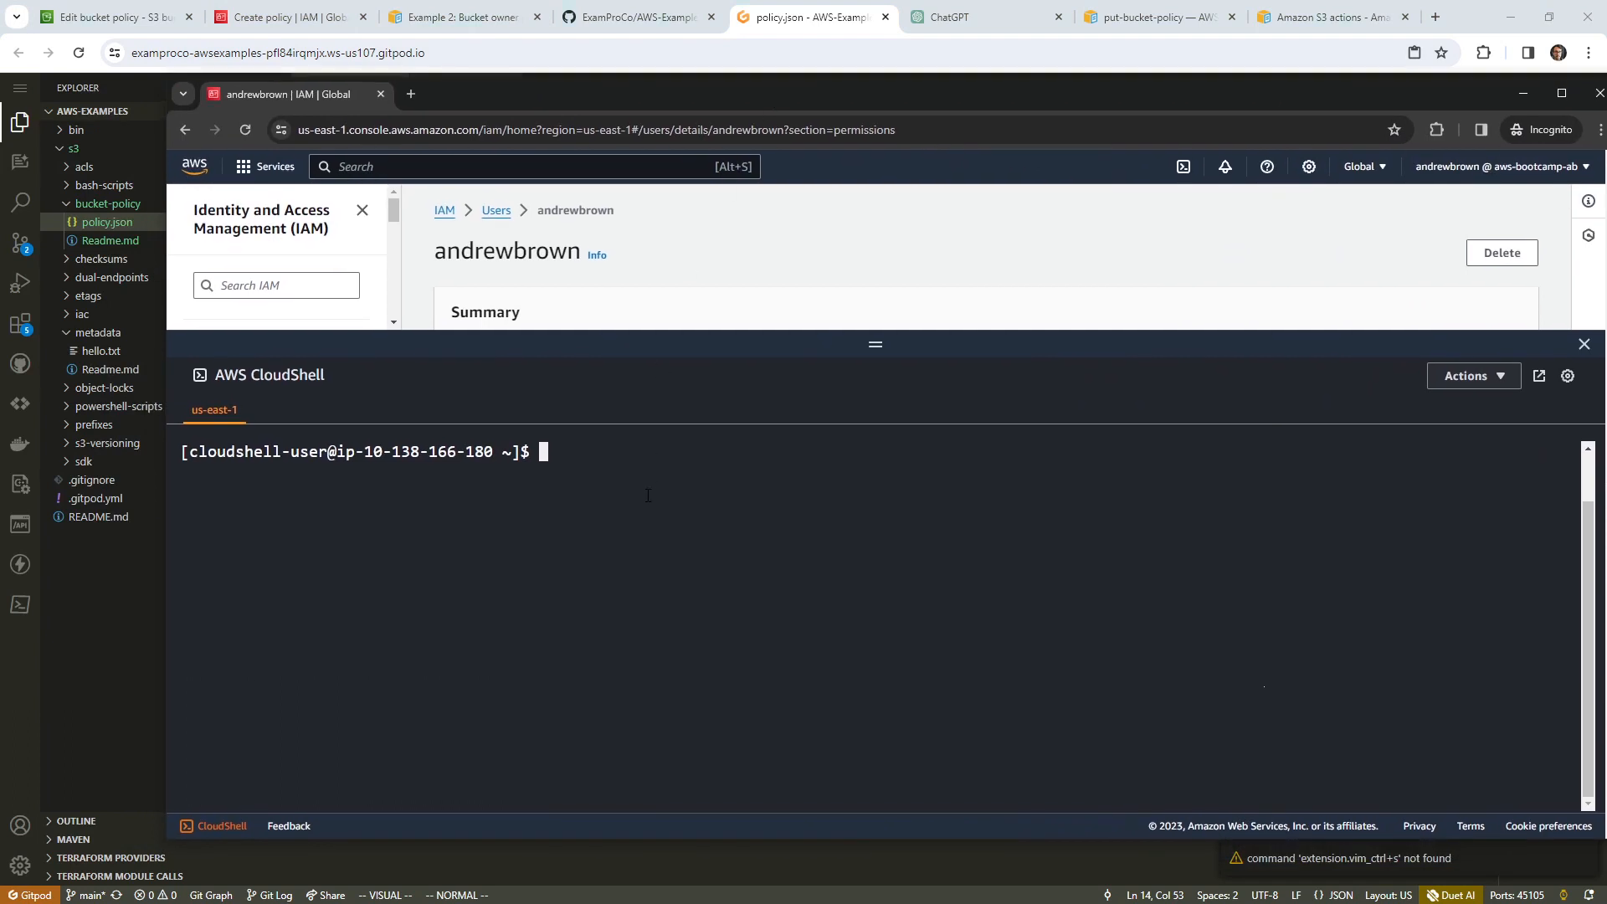
text(as)
text(s s3 )
text(ls s3:)
text(//)
key(ctrl+v)
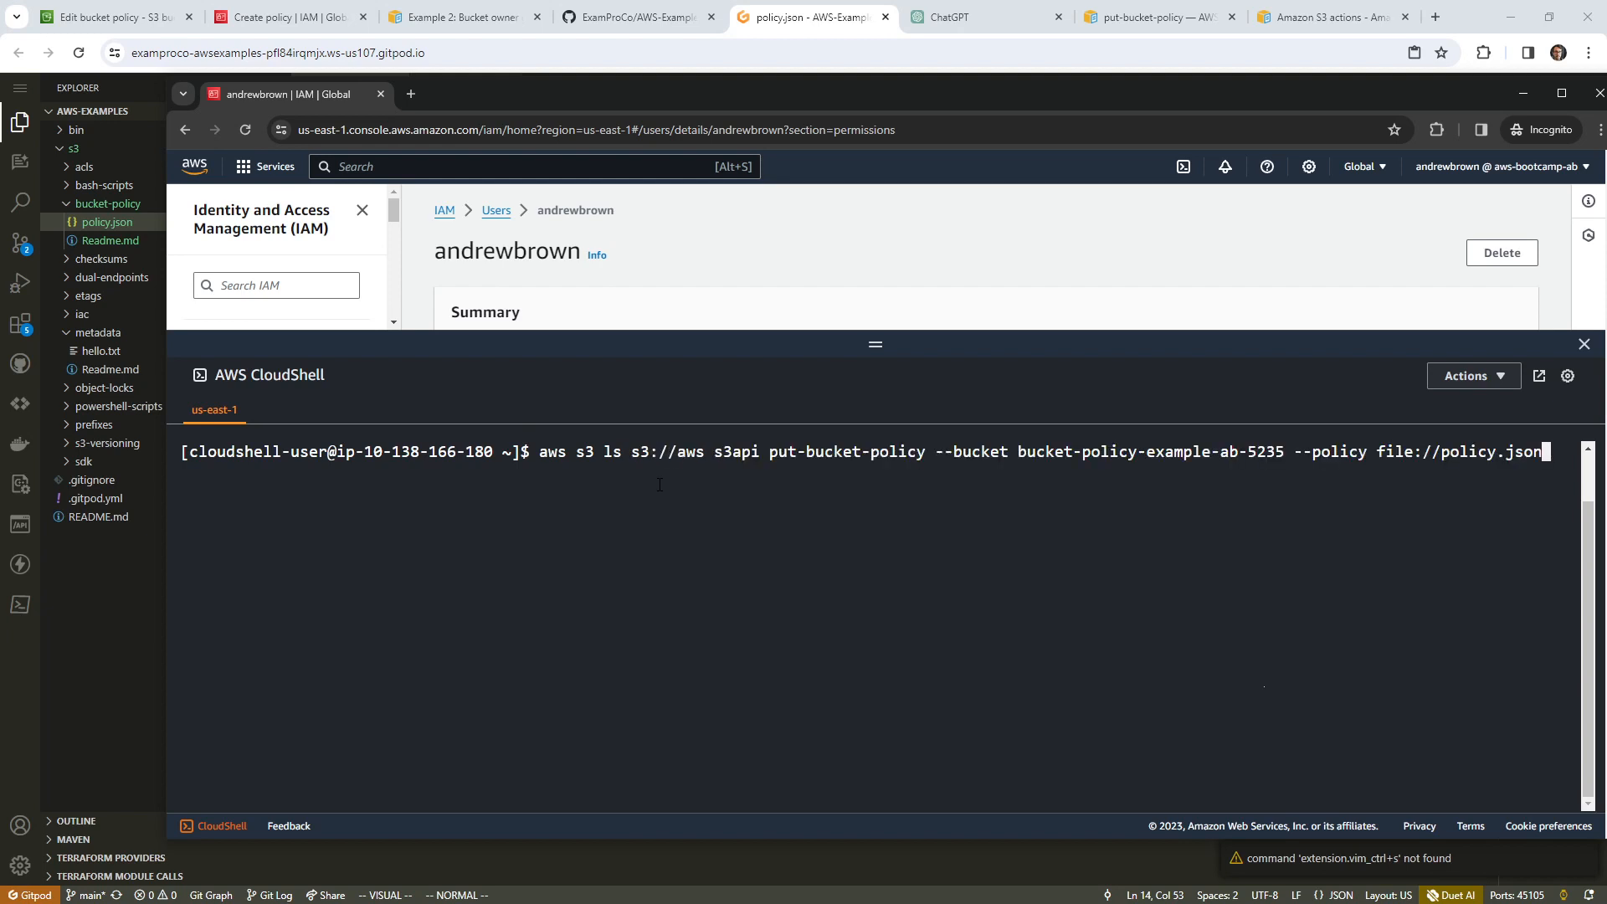
Delete "--policy file://policy.json" from the end of the CloudShell command, leaving it ending with the bucket name
key(BackSpace)
key(BackSpace)
key(BackSpace)
key(BackSpace)
key(BackSpace)
key(BackSpace)
key(BackSpace)
key(BackSpace)
key(BackSpace)
key(BackSpace)
key(BackSpace)
key(BackSpace)
key(BackSpace)
key(BackSpace)
key(BackSpace)
key(BackSpace)
key(BackSpace)
key(BackSpace)
key(BackSpace)
key(BackSpace)
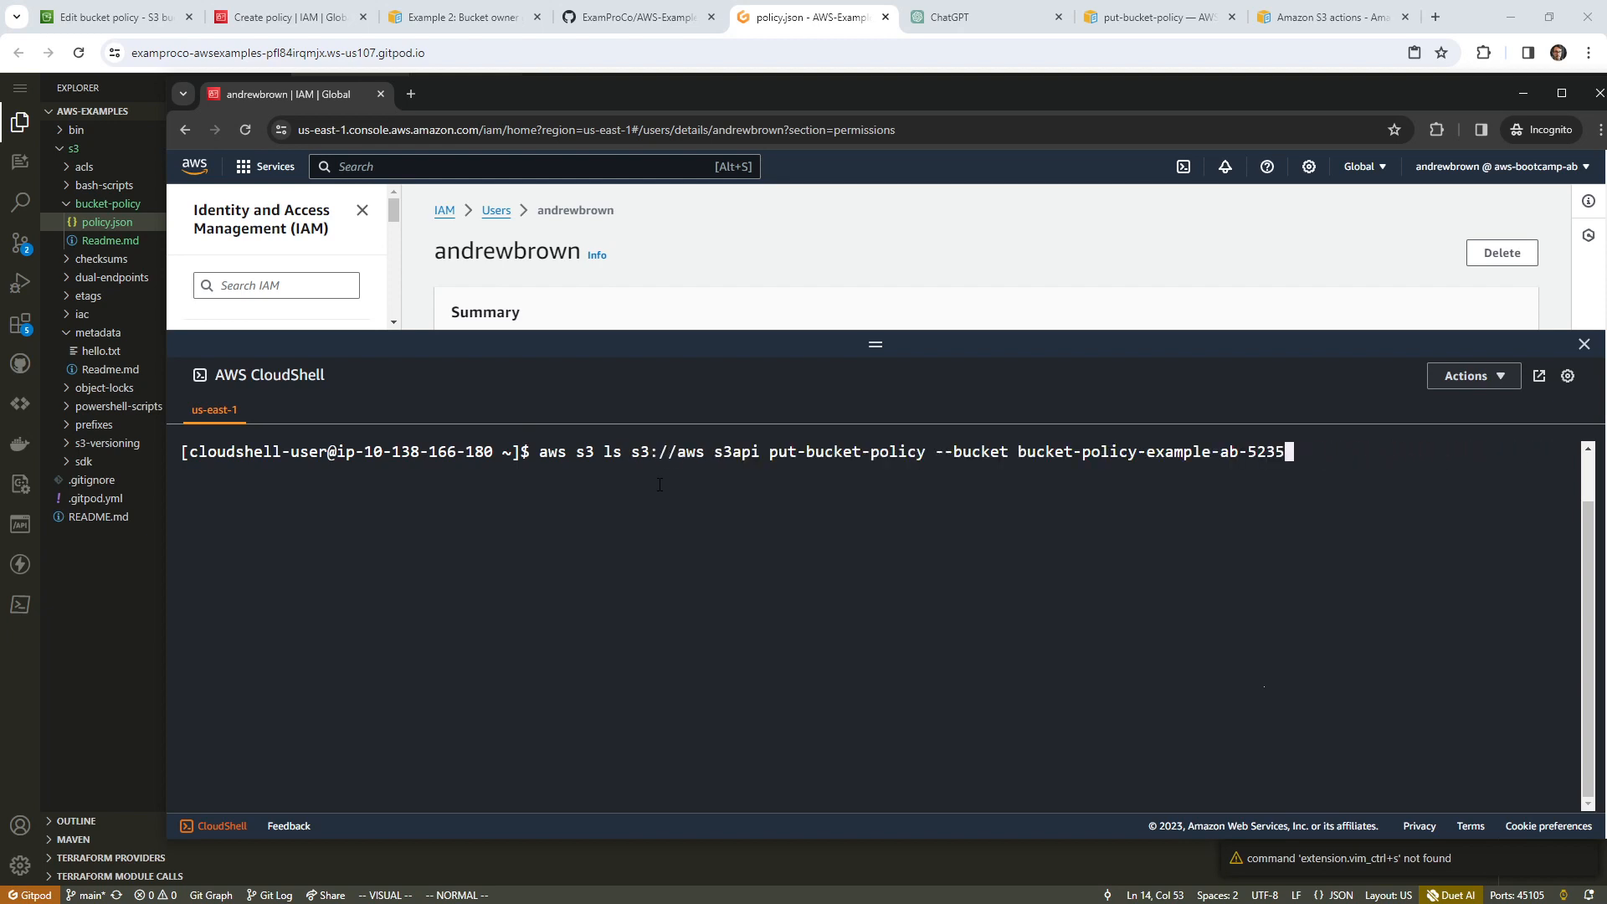
Remove "aws s3api put-bucket-policy --bucket" from the CloudShell command and run it as "aws s3 ls s3://bucket-policy-example-ab-5235"
key(Left)
key(Left)
key(Left)
key(Left)
key(Left)
key(Left)
key(Left)
key(Left)
key(Left)
key(Left)
key(Left)
key(Left)
key(Left)
key(Left)
key(Left)
key(Left)
key(Left)
key(Left)
key(Left)
key(Left)
key(BackSpace)
key(BackSpace)
key(BackSpace)
key(BackSpace)
key(BackSpace)
key(BackSpace)
key(BackSpace)
key(BackSpace)
key(BackSpace)
key(BackSpace)
key(BackSpace)
key(BackSpace)
key(BackSpace)
key(BackSpace)
key(BackSpace)
key(BackSpace)
key(BackSpace)
key(BackSpace)
key(BackSpace)
key(BackSpace)
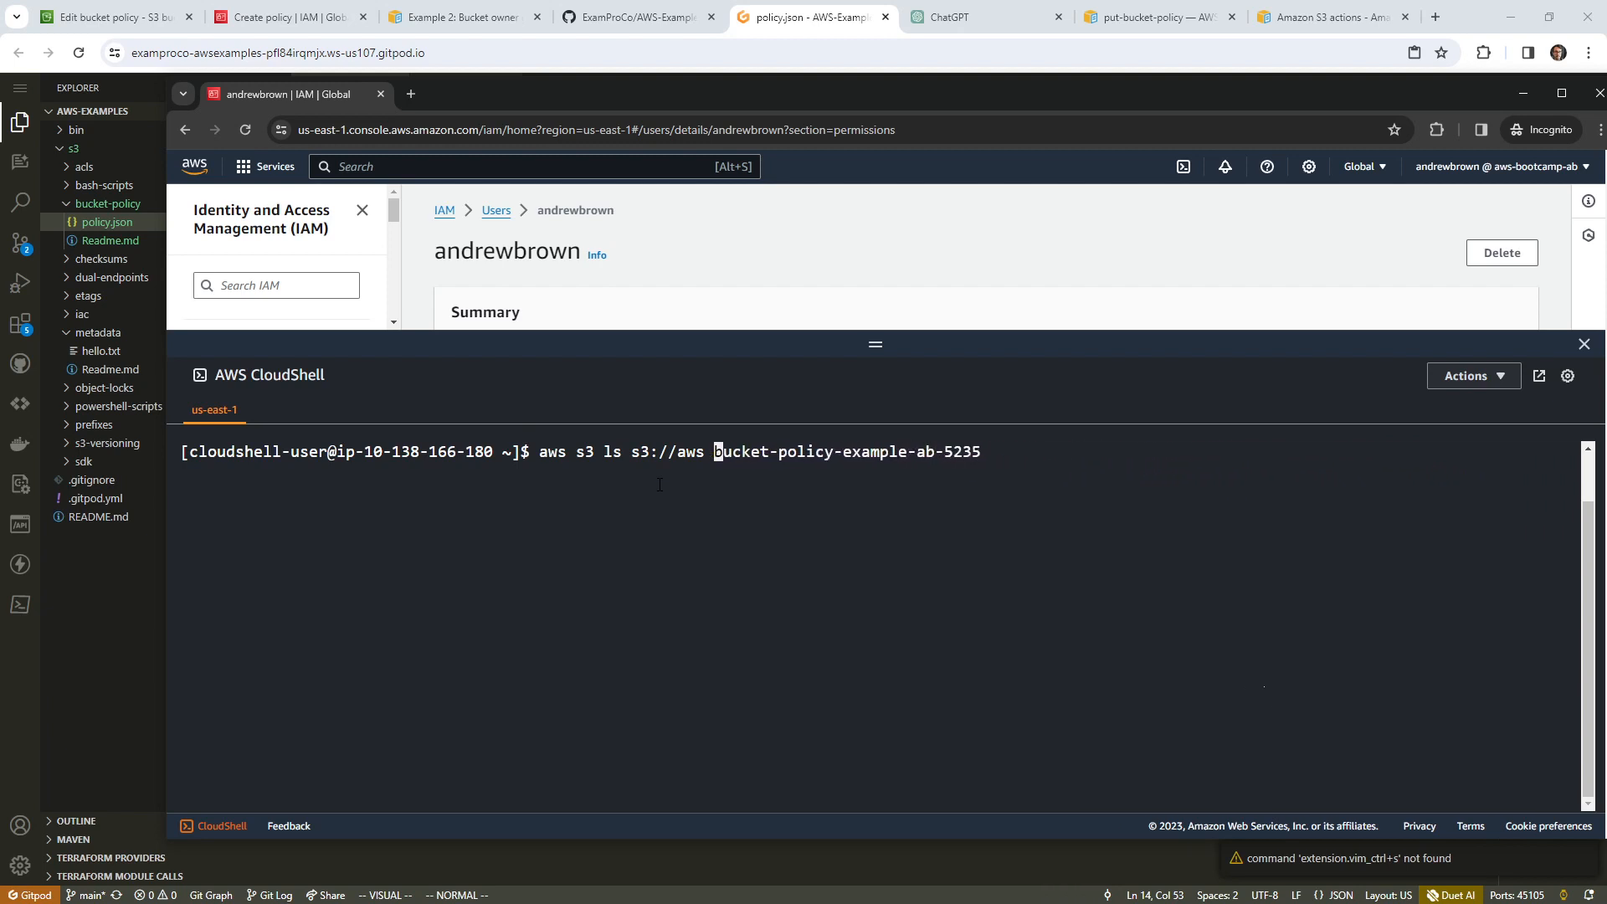
key(BackSpace)
key(BackSpace)
key(BackSpace)
key(BackSpace)
key(Return)
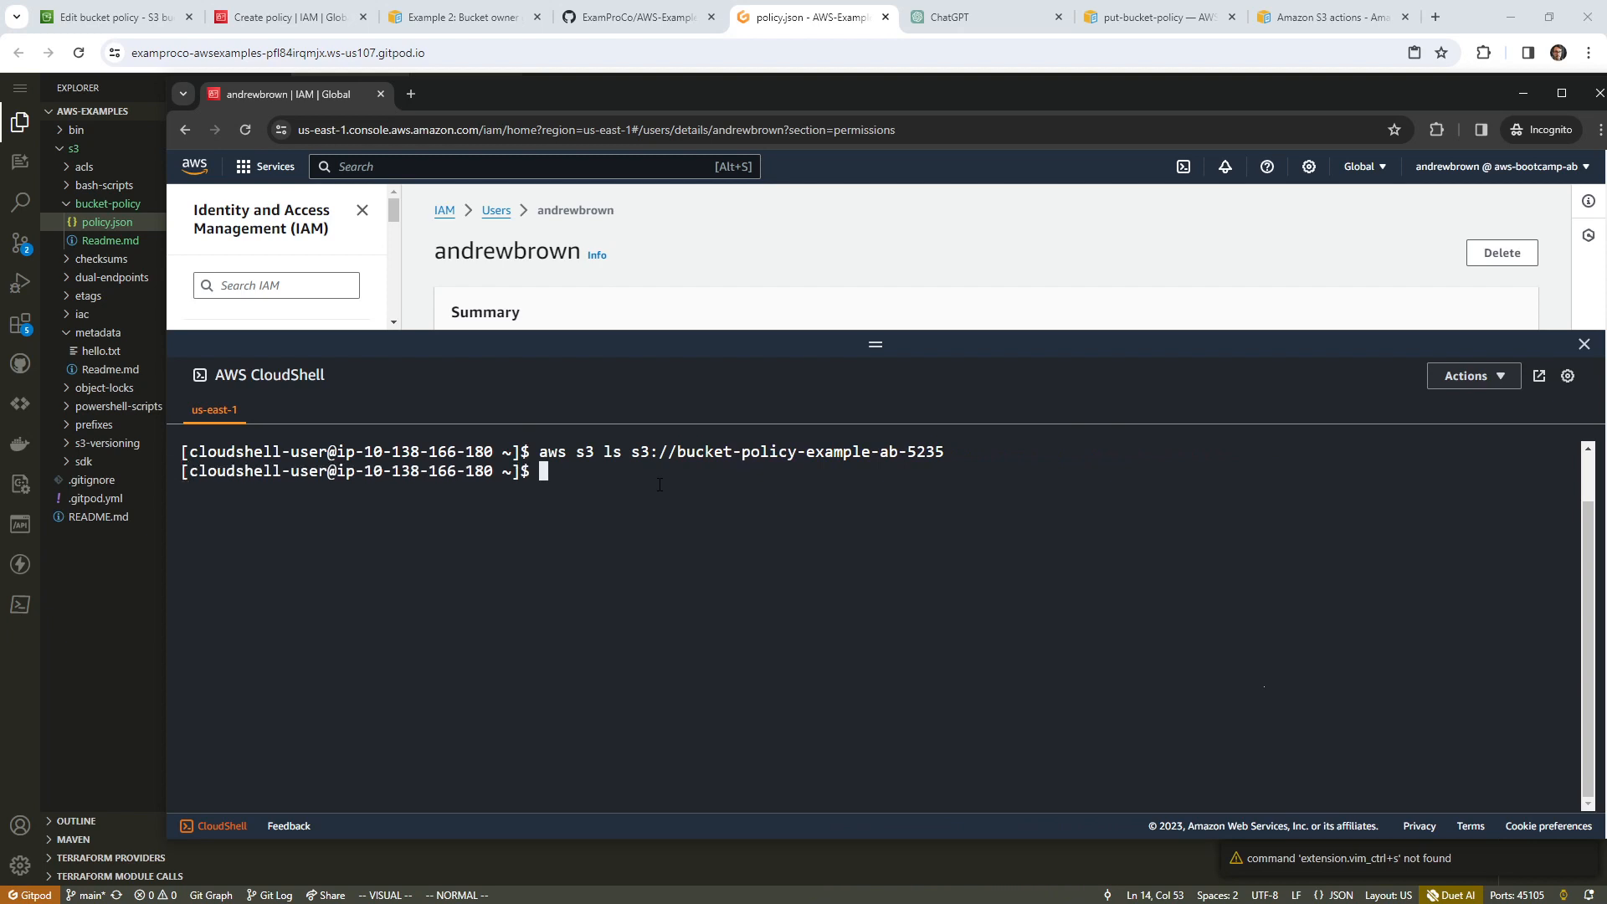
Create an empty bootcamp.txt in CloudShell and copy it to s3://bucket-policy-example-ab-5235 with aws s3 cp
text(touch bootcamp.txt)
key(Return)
text(aws )
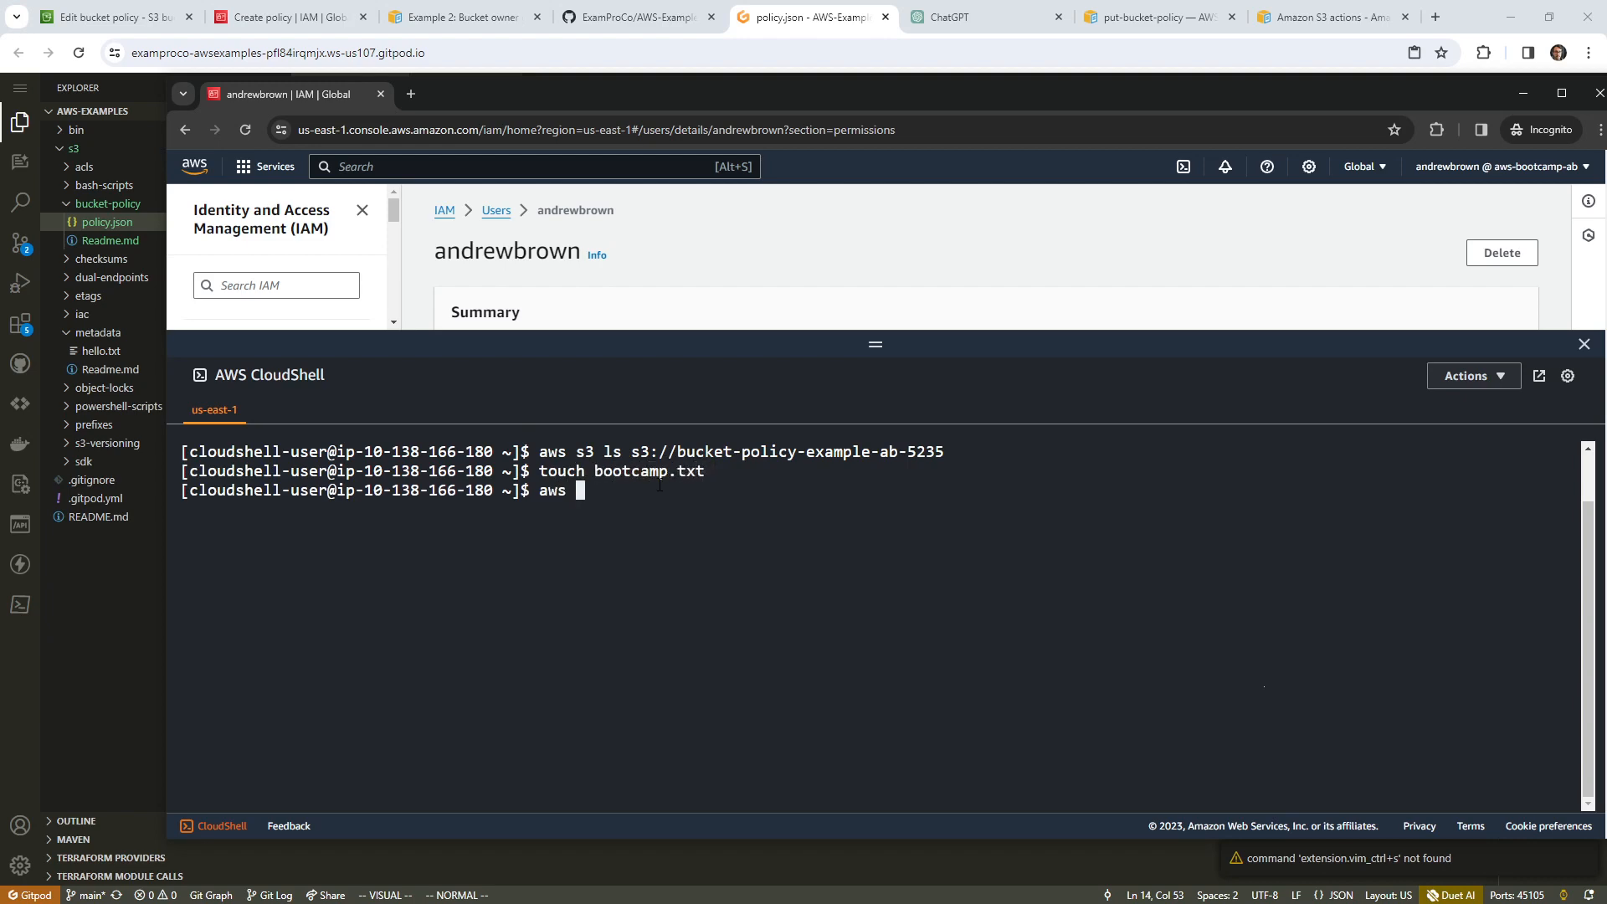
text(s3 cp bootcamp.ttxt)
drag(935, 451, 641, 452)
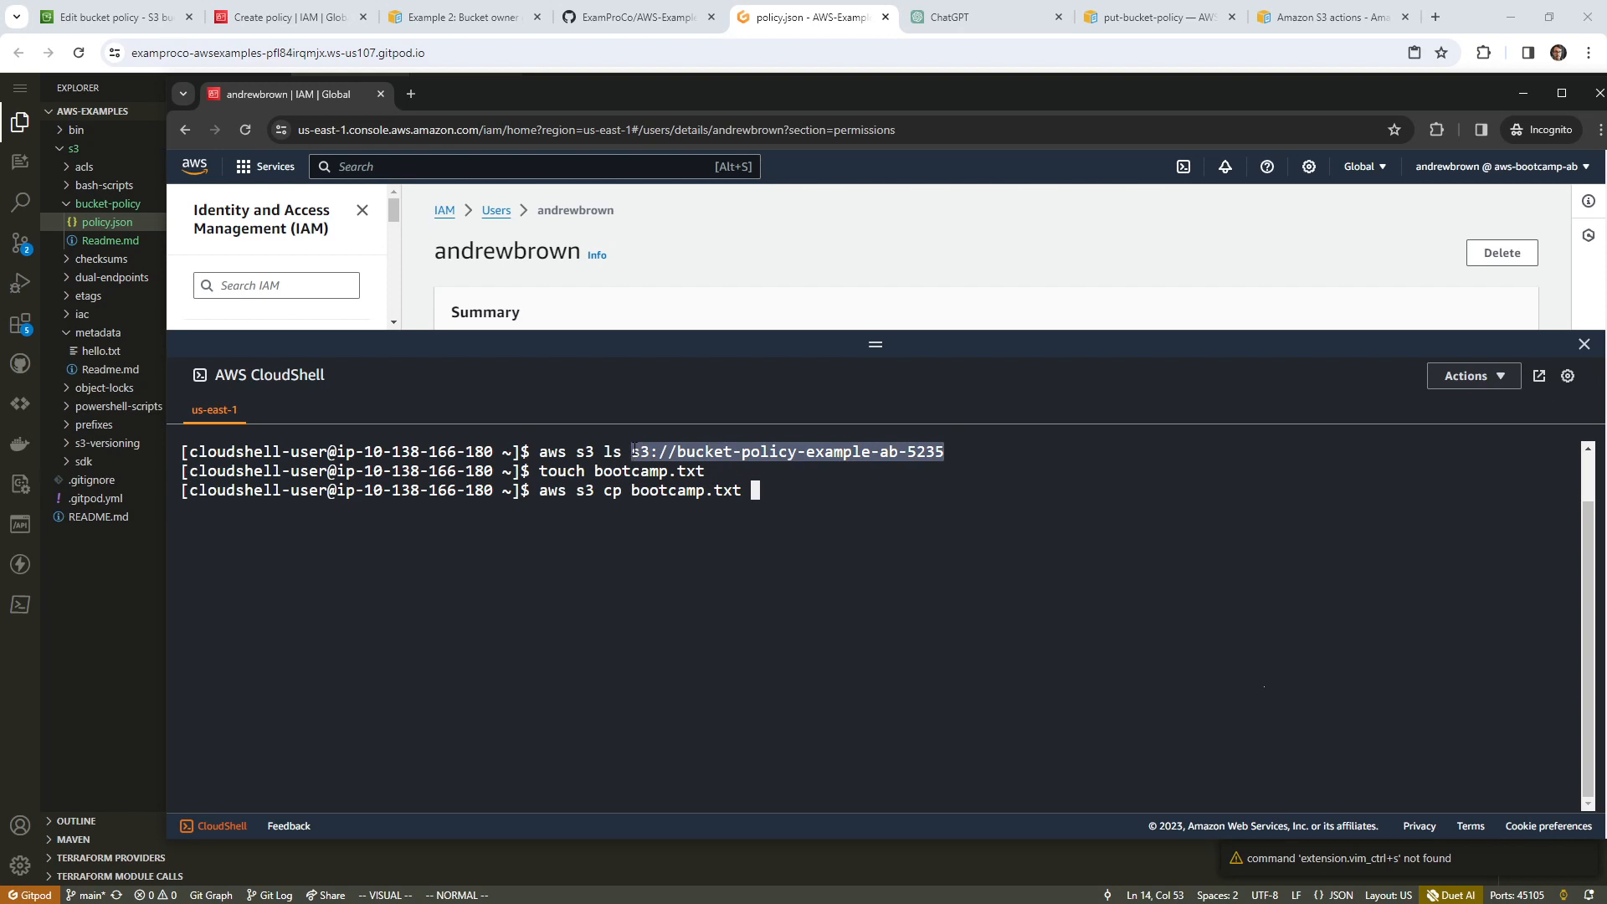
key(ctrl+c)
key(ctrl+v)
key(Return)
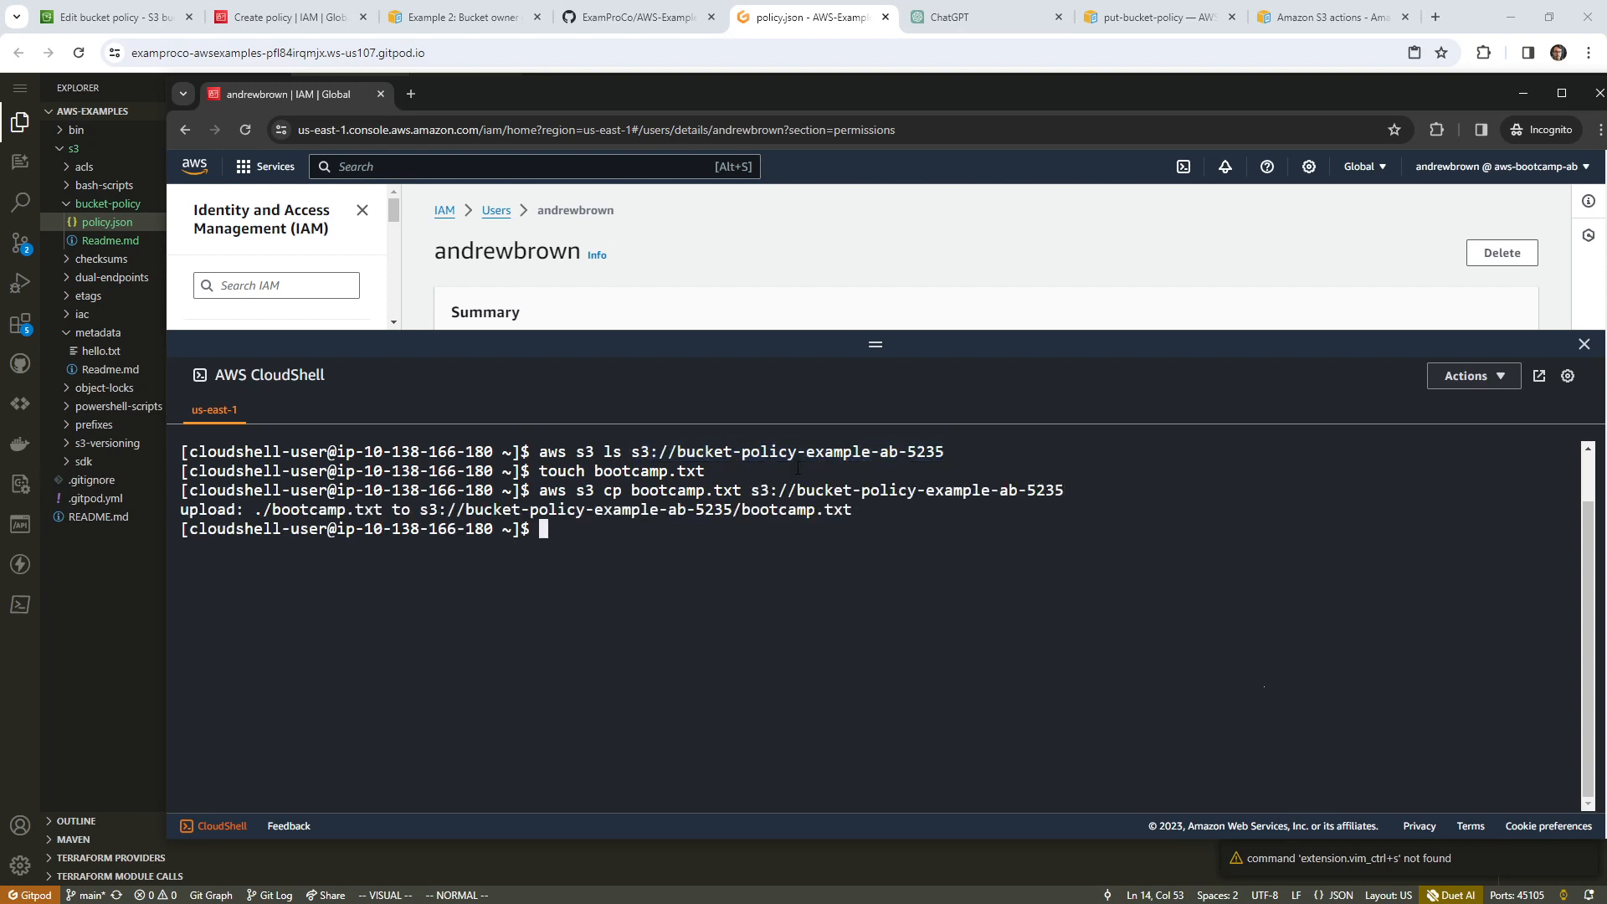
Rerun the earlier aws s3 ls command to list the contents of s3://bucket-policy-example-ab-5235
key(Up)
key(Up)
key(Up)
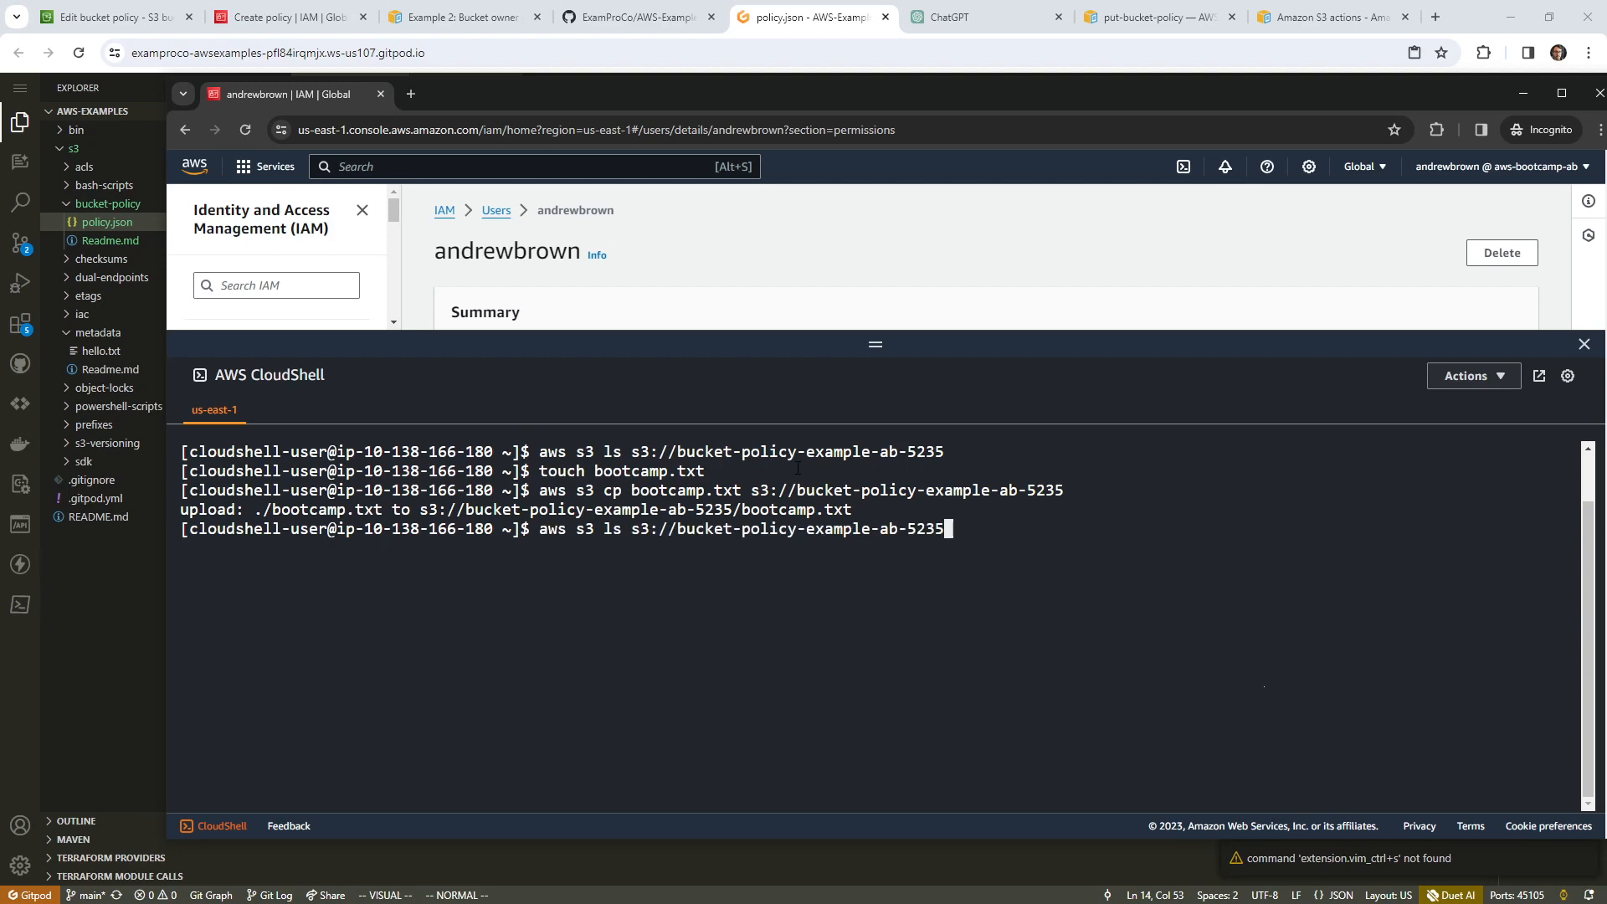
key(Return)
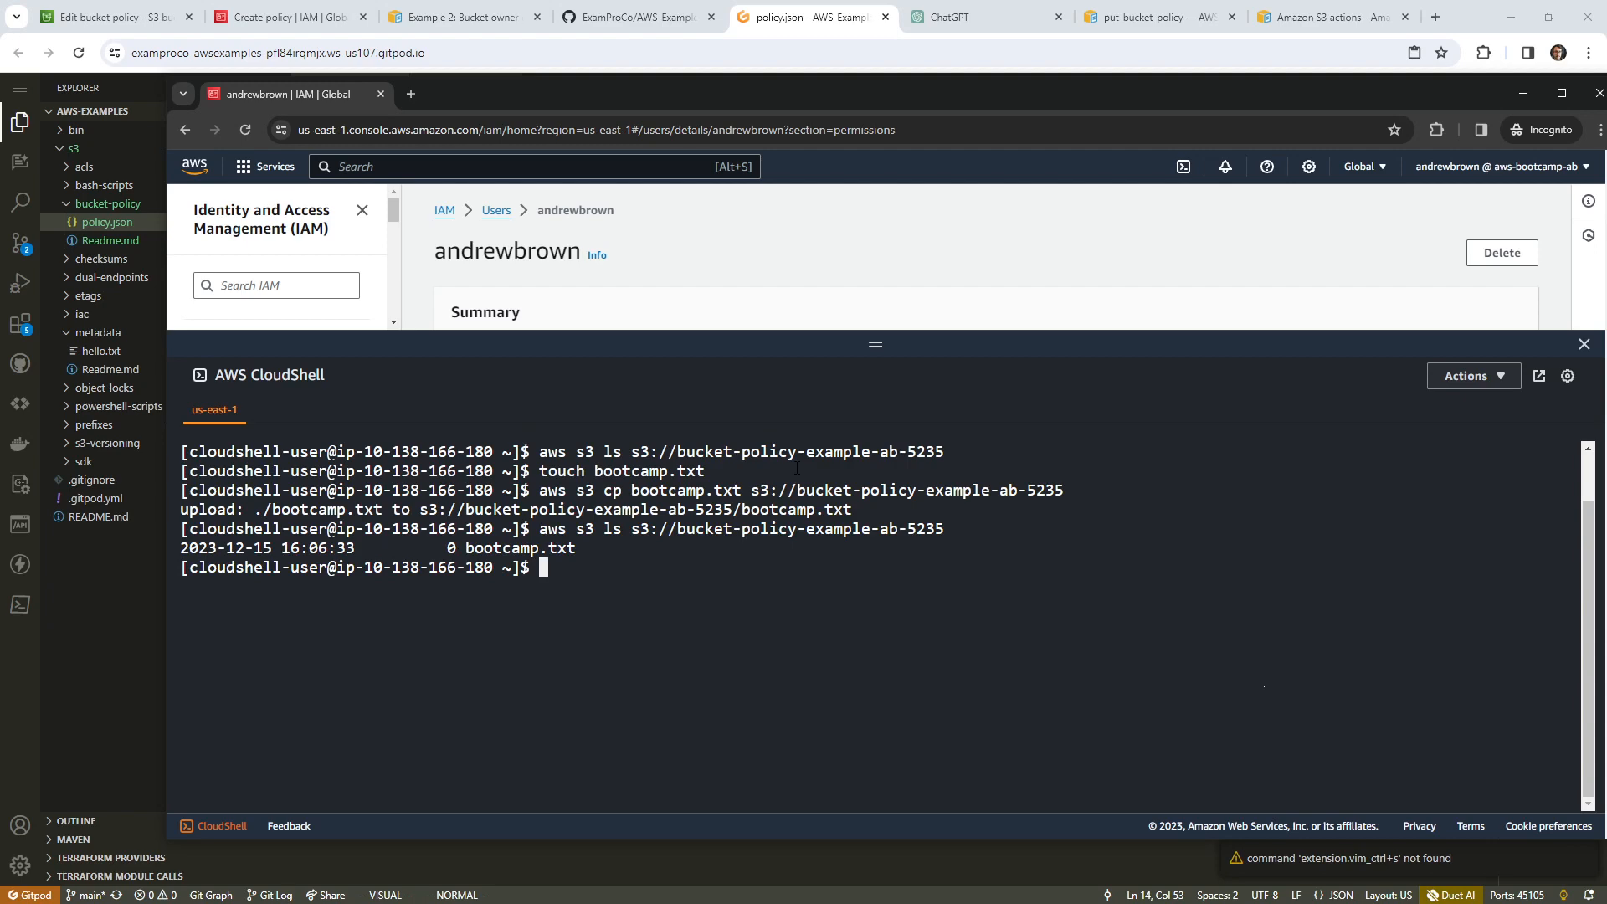
Move the CloudShell window out of the way and complete the empty second heading in Readme.md as "Create bucket policy"
drag(629, 86, 1606, 288)
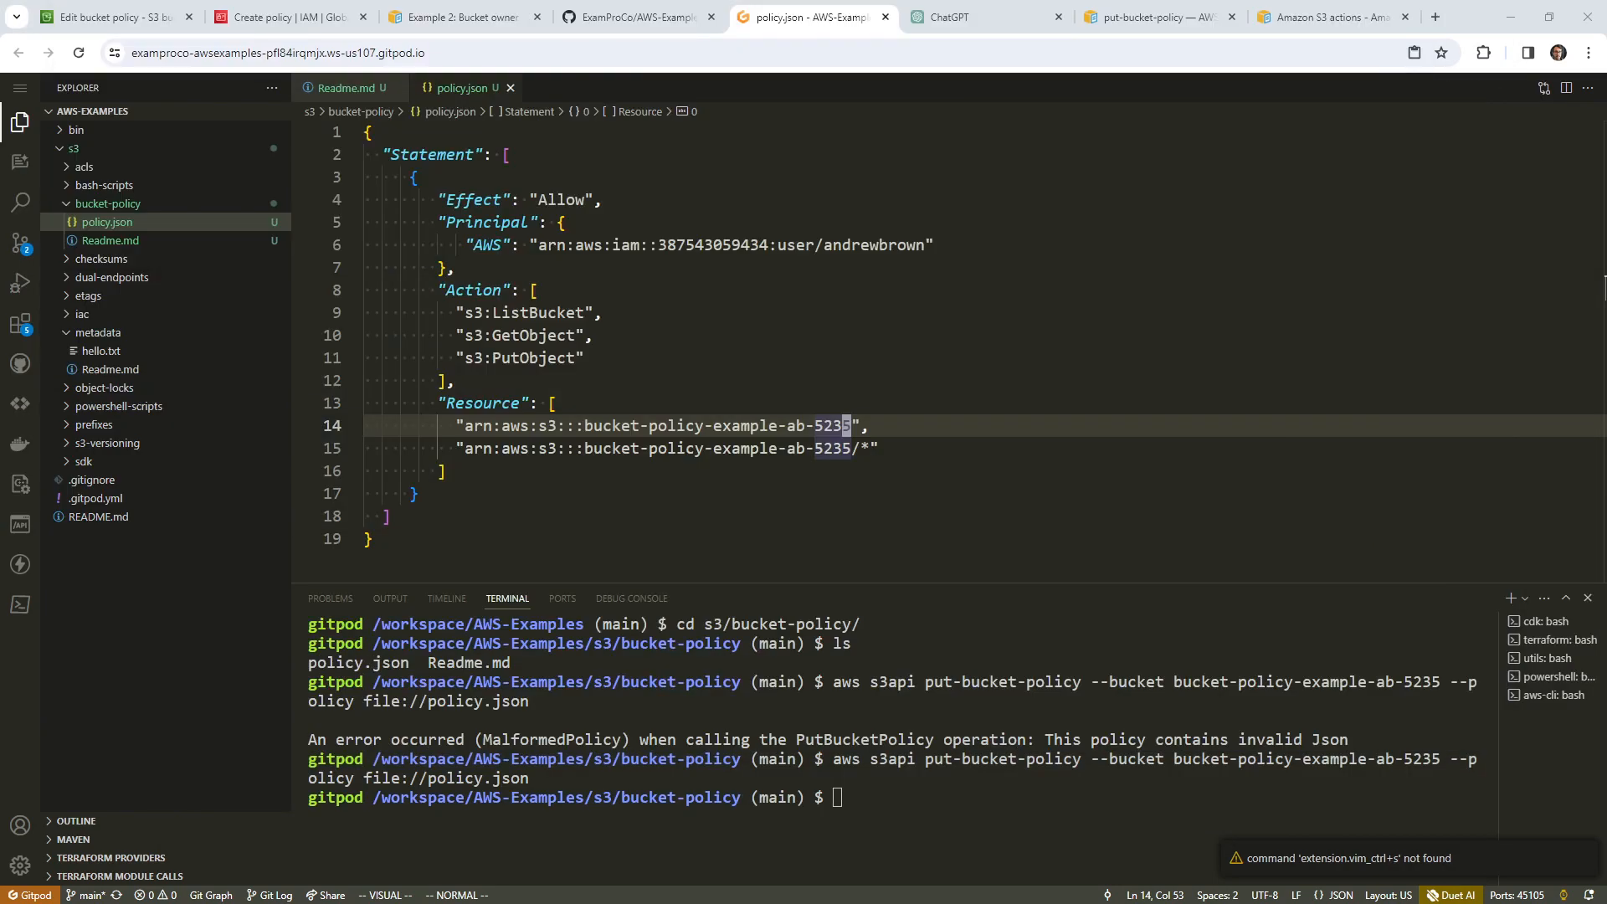
drag(930, 2, 824, 94)
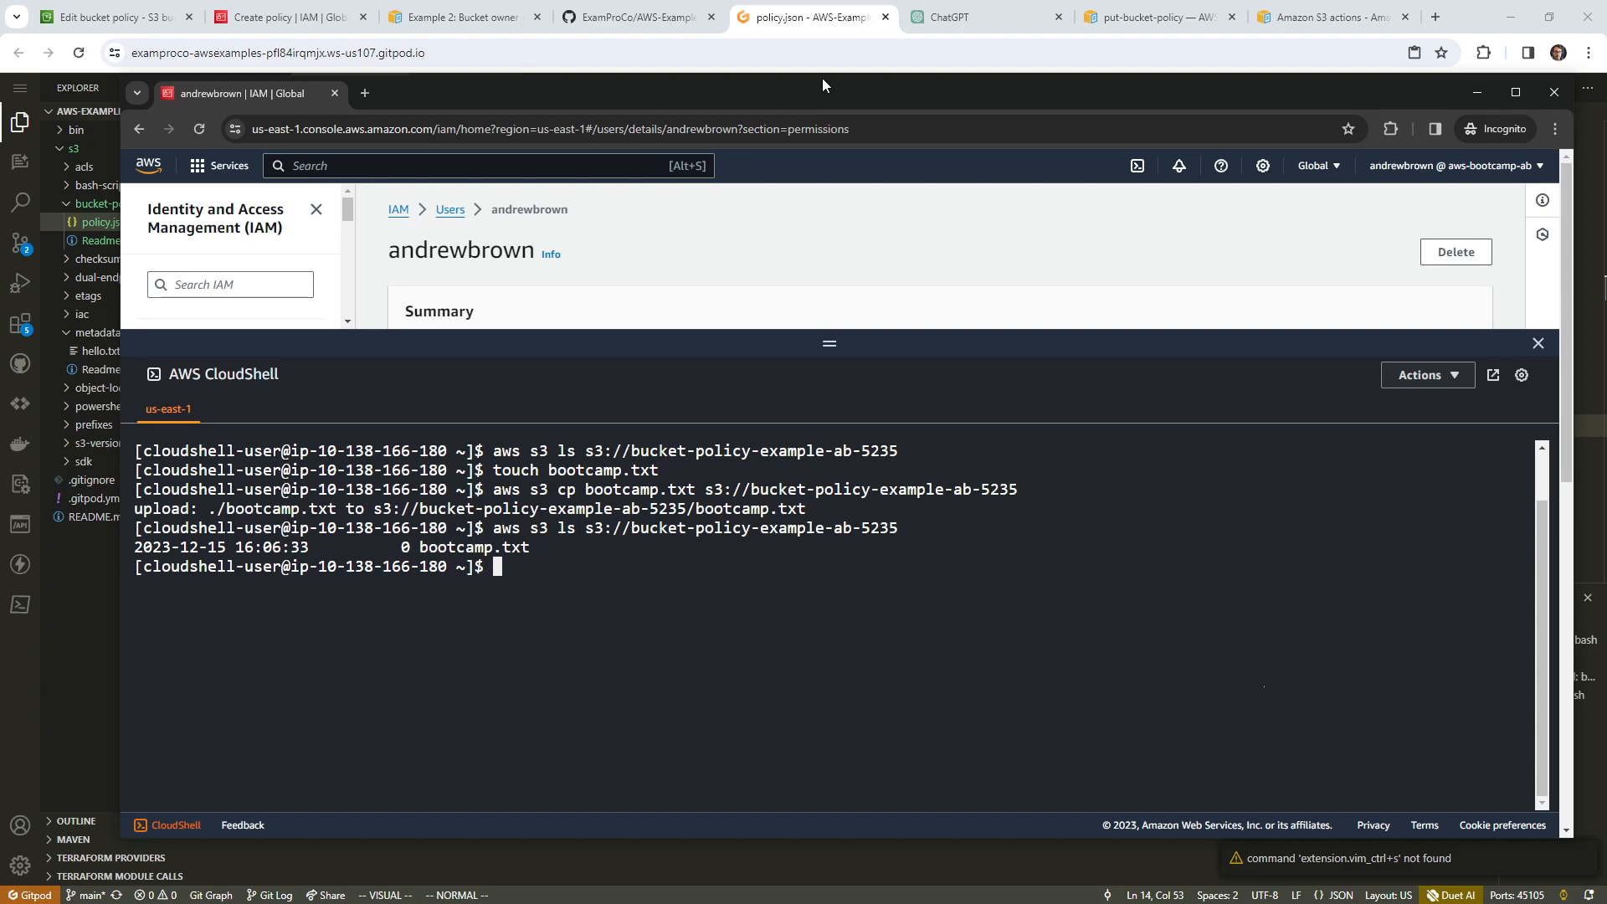
drag(823, 79, 804, 0)
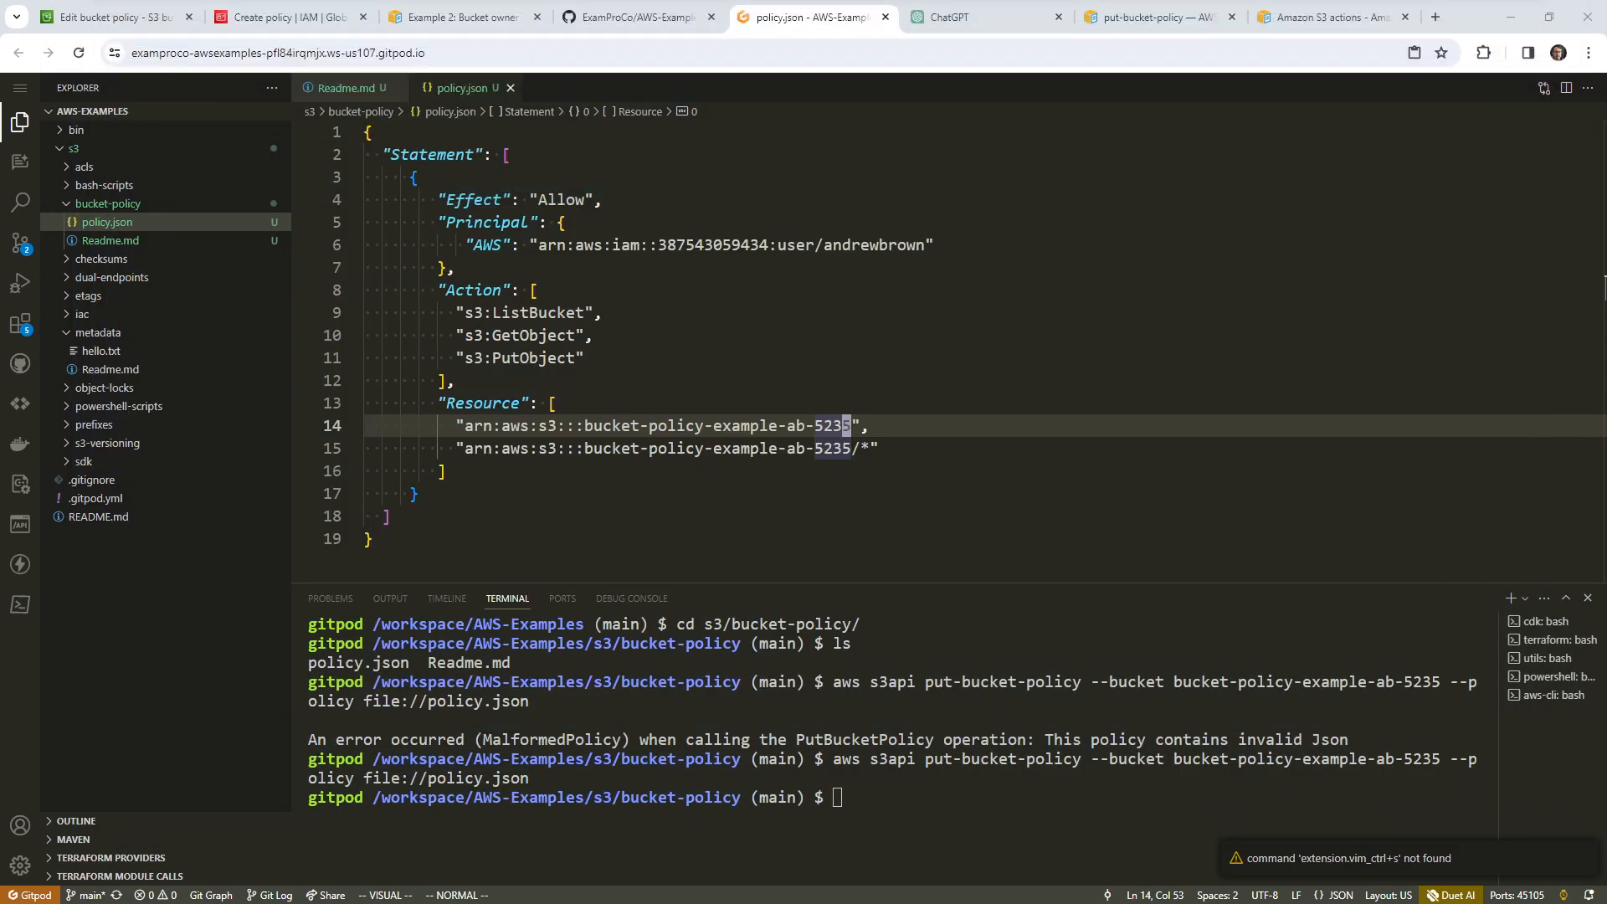
click(664, 244)
click(346, 88)
click(500, 224)
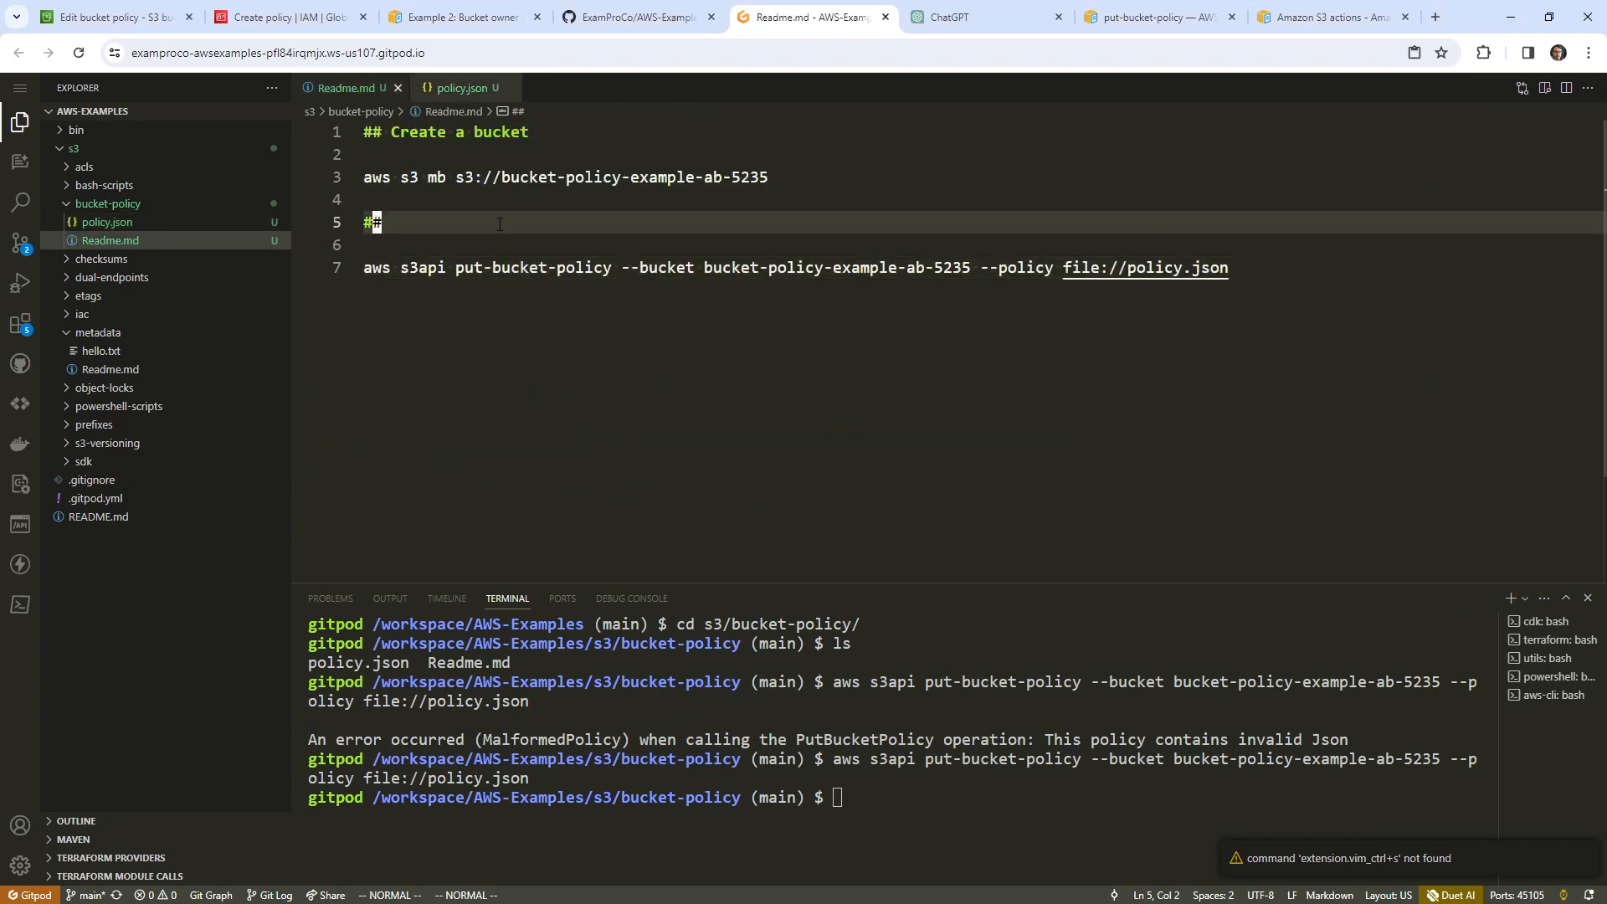
text(a Create bucket policy)
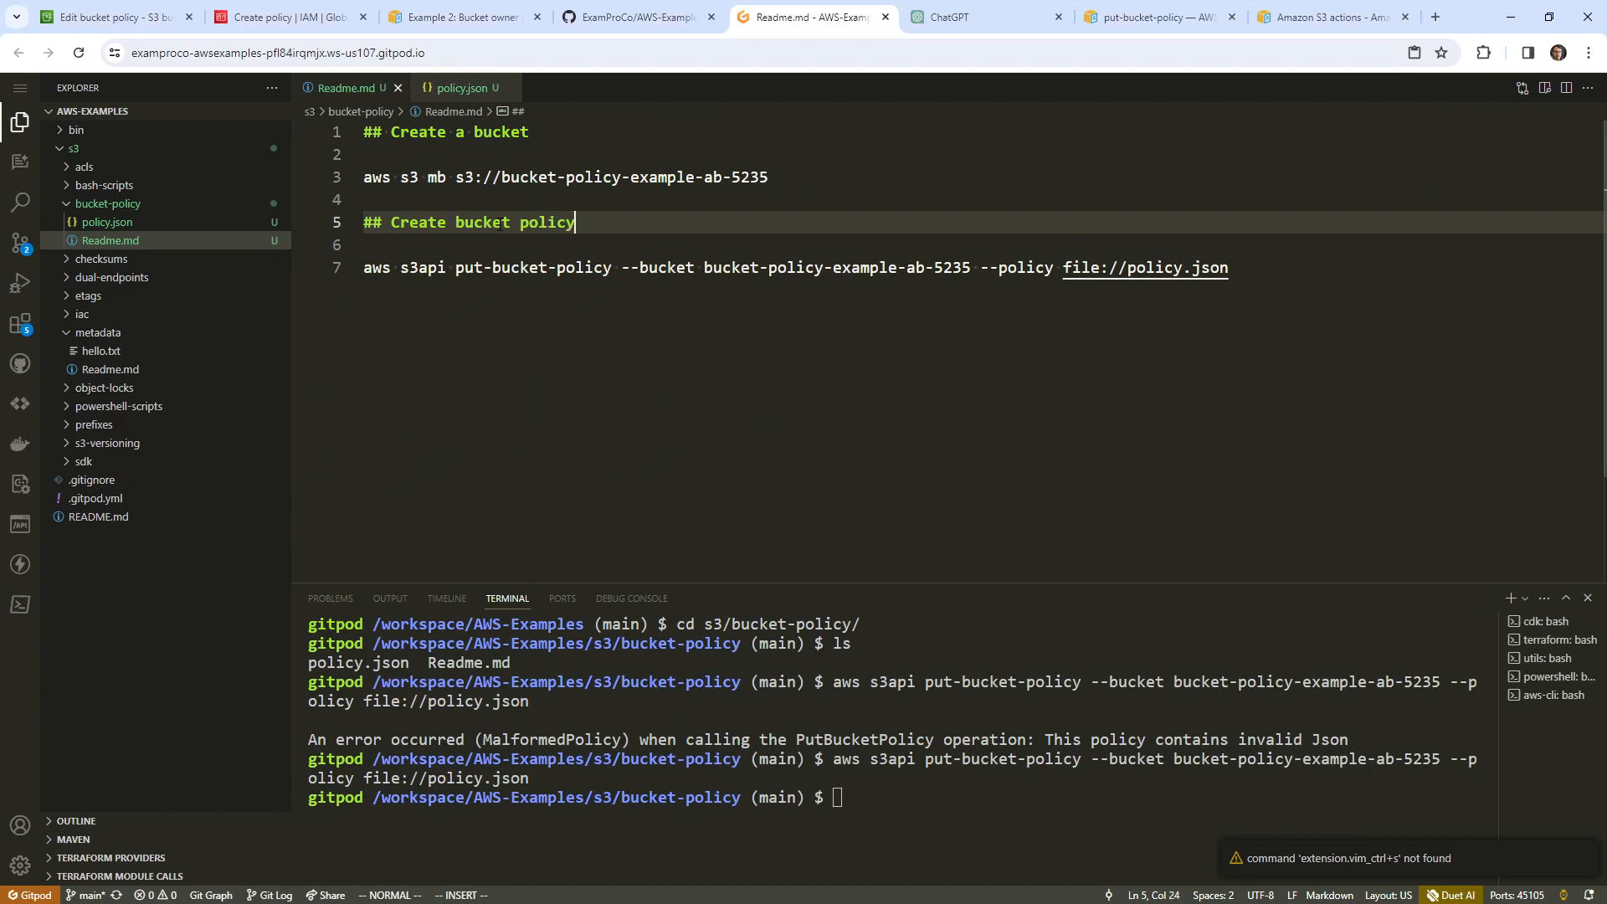
Add the heading "# In the other account access the bucket" at the end of Readme.md
key(Escape)
key(shift+g)
key(o)
key(Return)
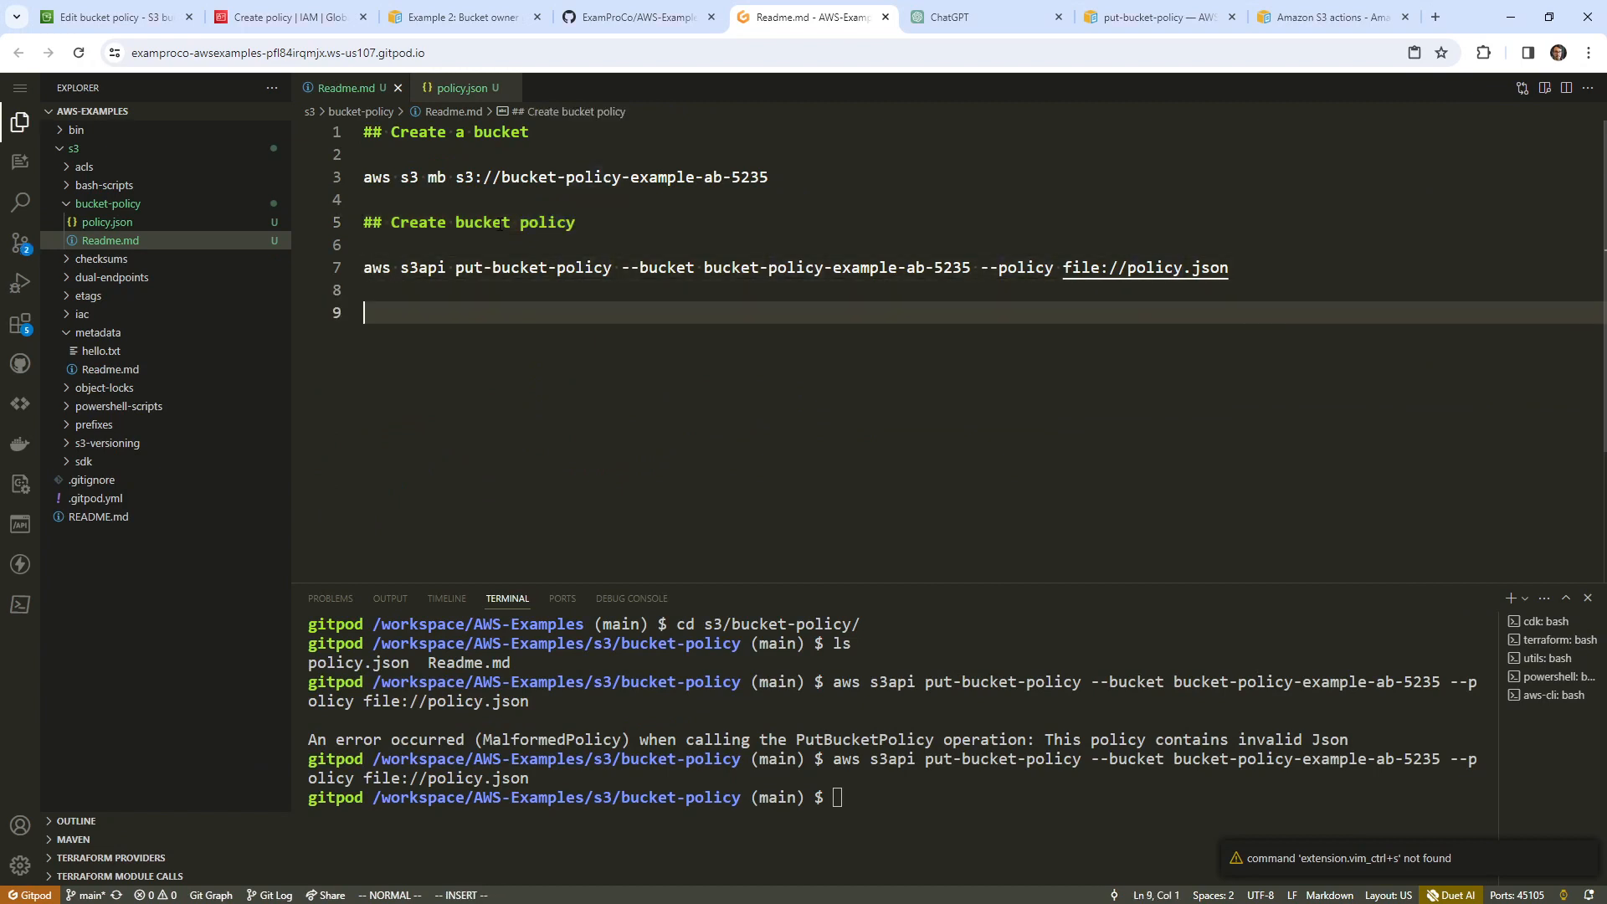
text(# In the oterh a)
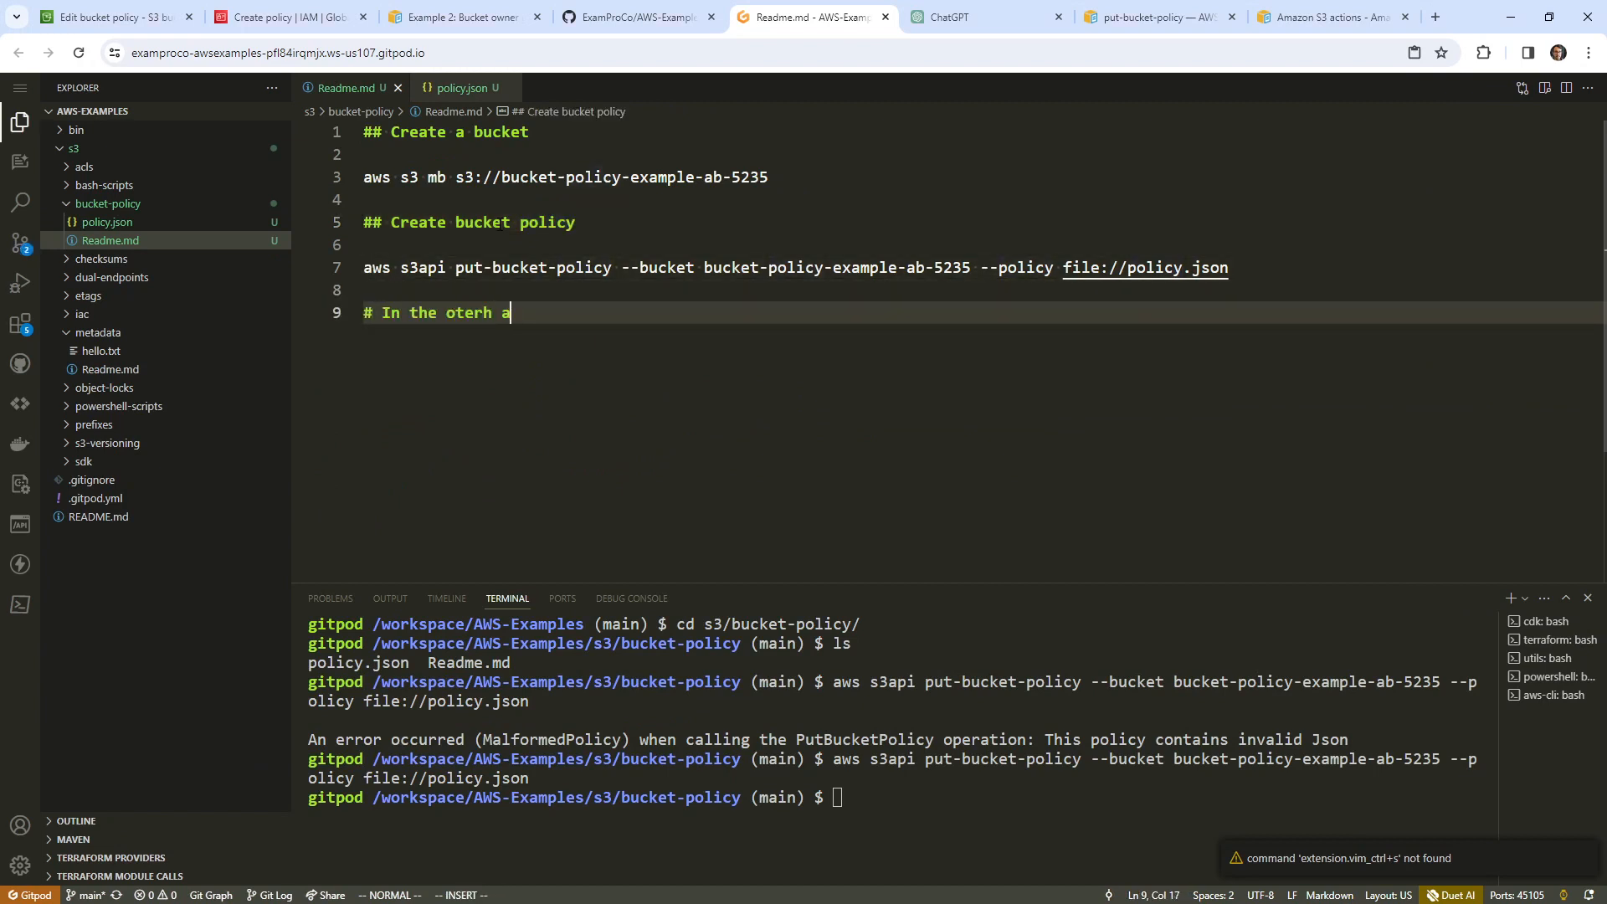
key(BackSpace)
text(her account)
text( cr)
key(BackSpace)
key(BackSpace)
text(access the )
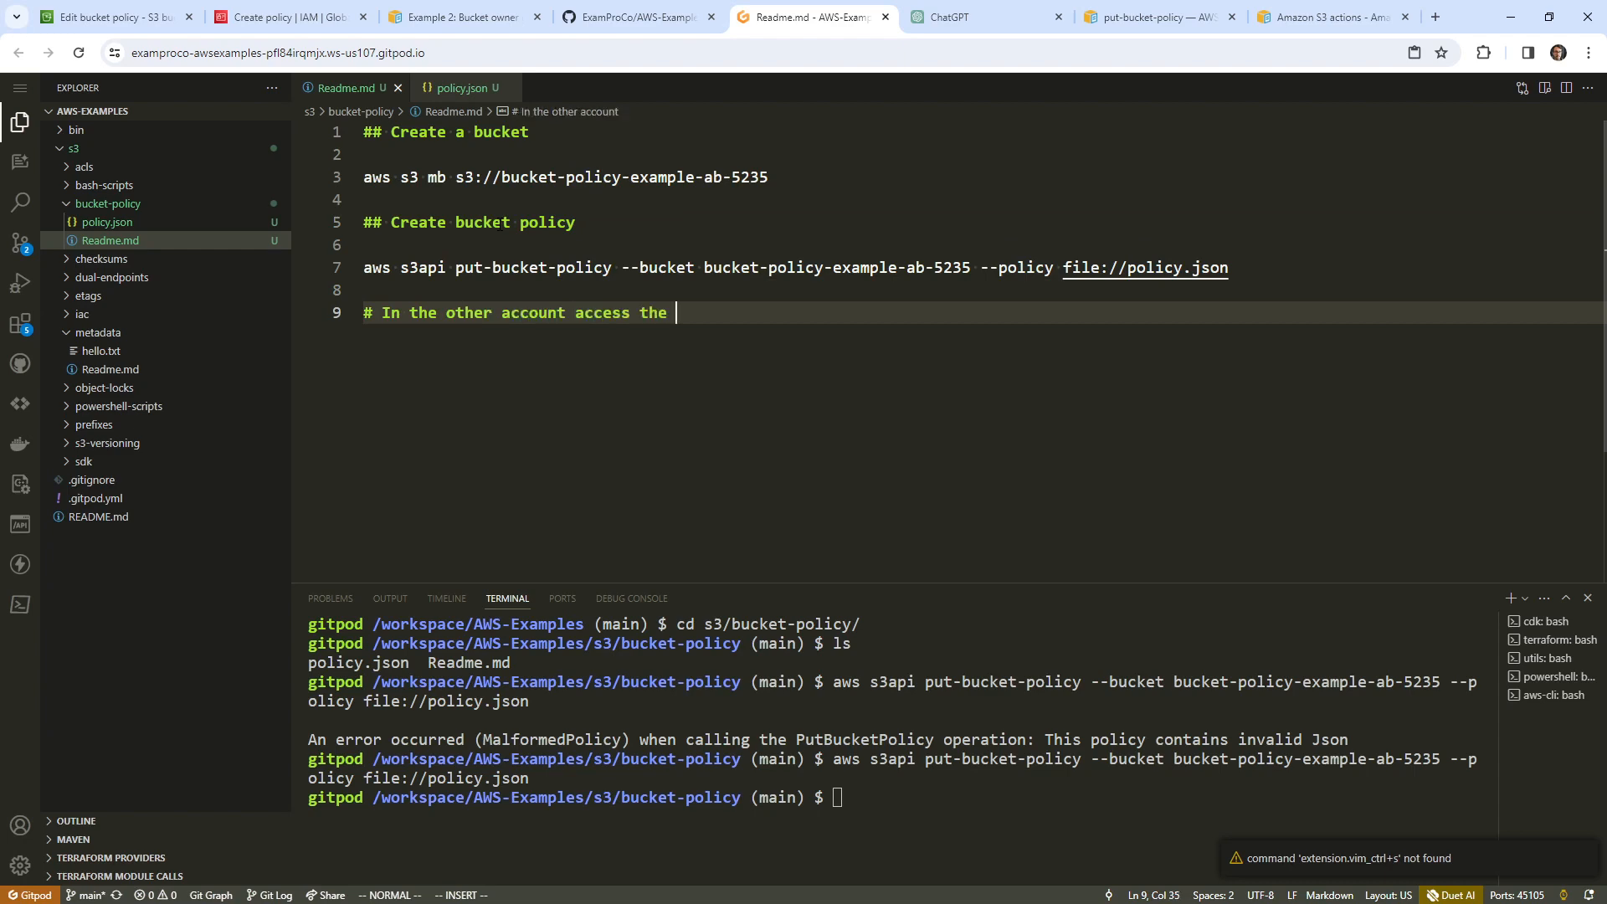
text(bucket)
key(Escape)
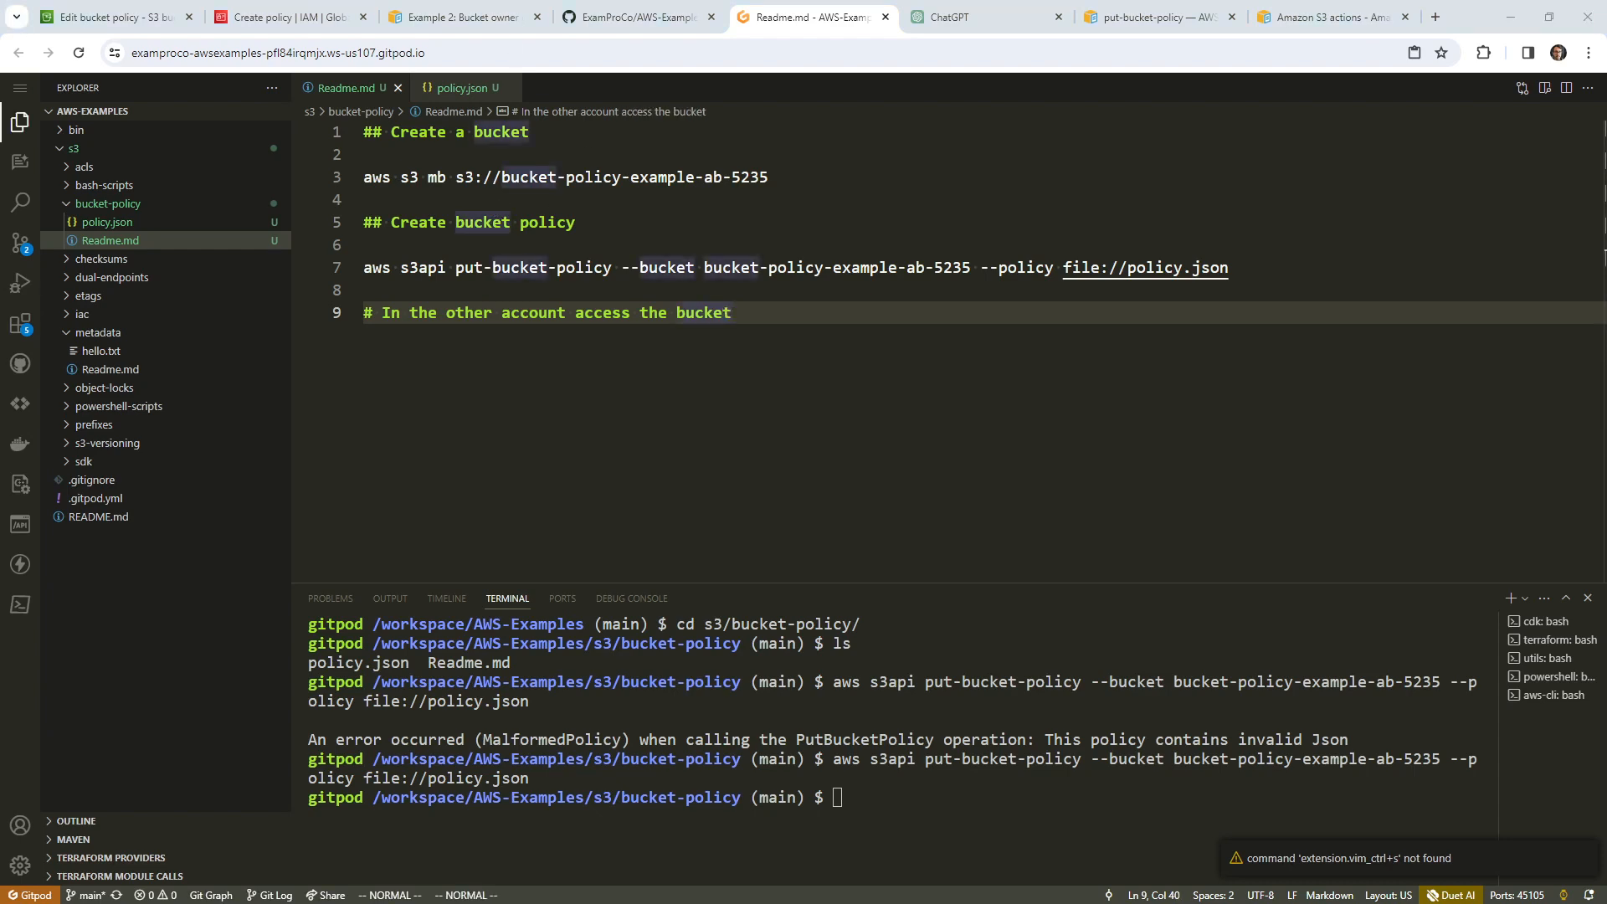
Add the command "aws s3 ls s3://bucket-policy-example-ab-5235" under the other-account heading in Readme.md, leaving a blank line between them
click(788, 367)
key(a)
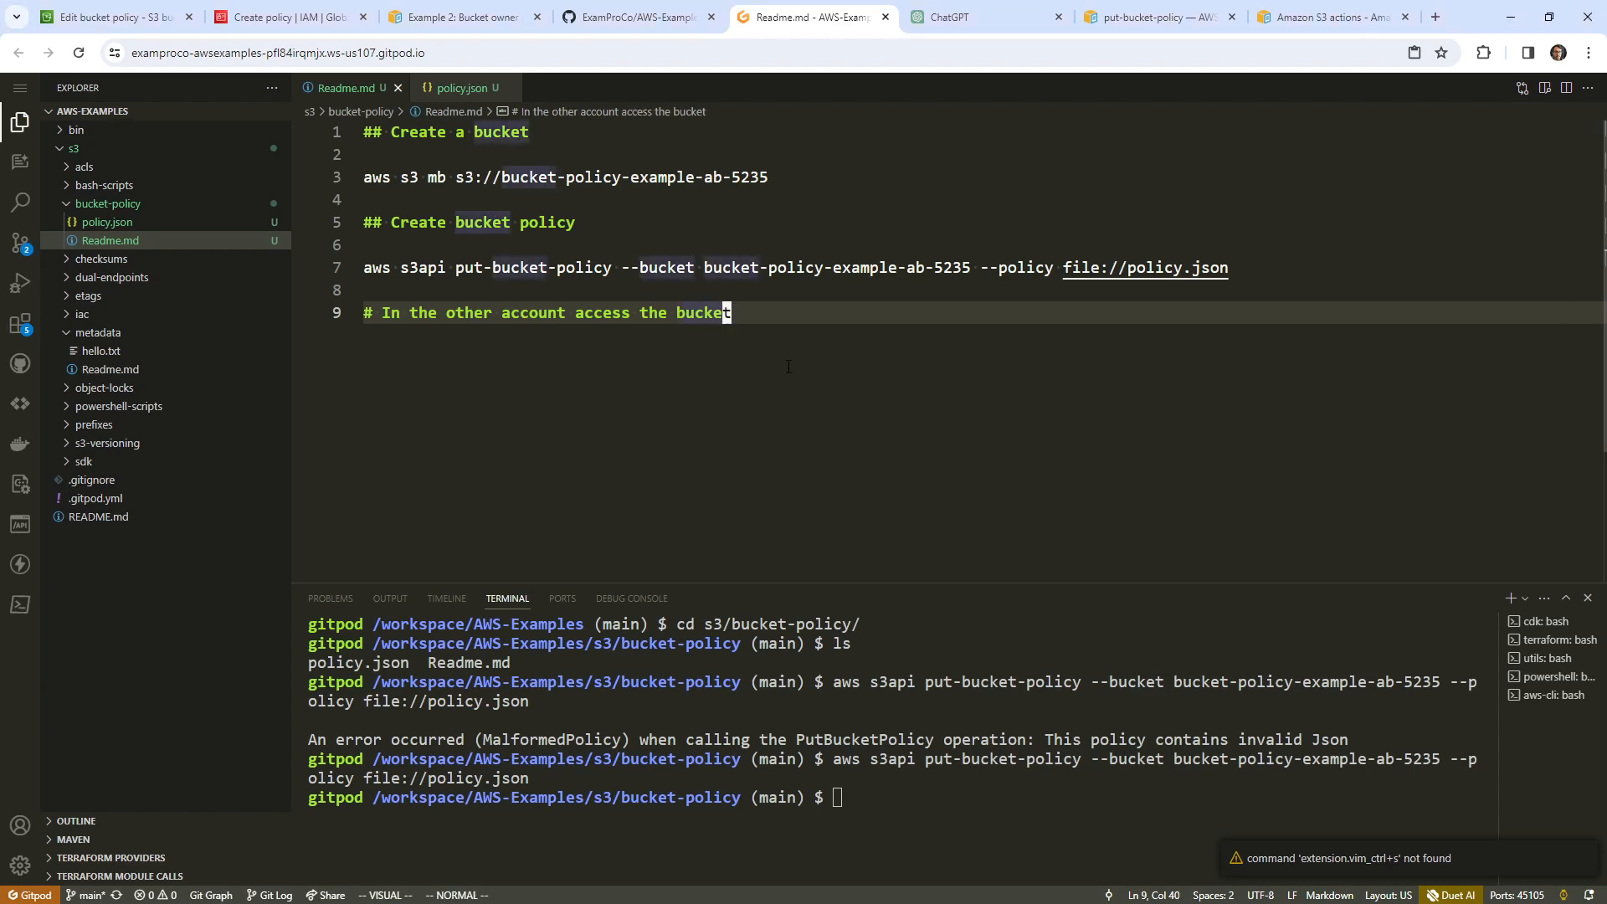
key(Return)
key(Return)
key(ctrl+v)
key(ctrl+shift+Left)
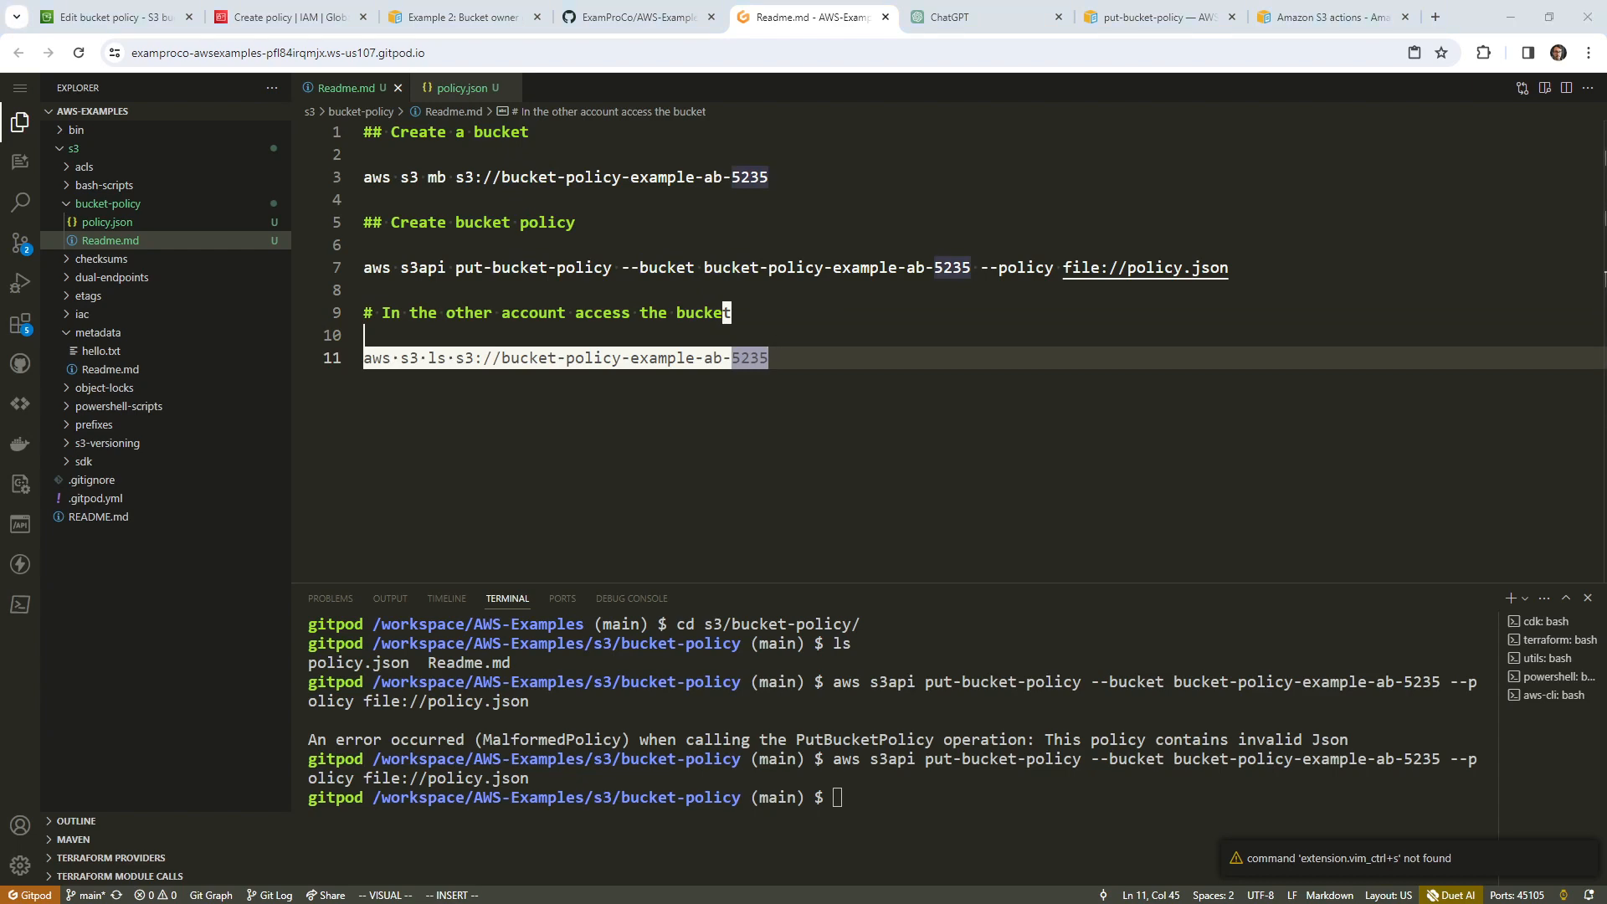
click(567, 353)
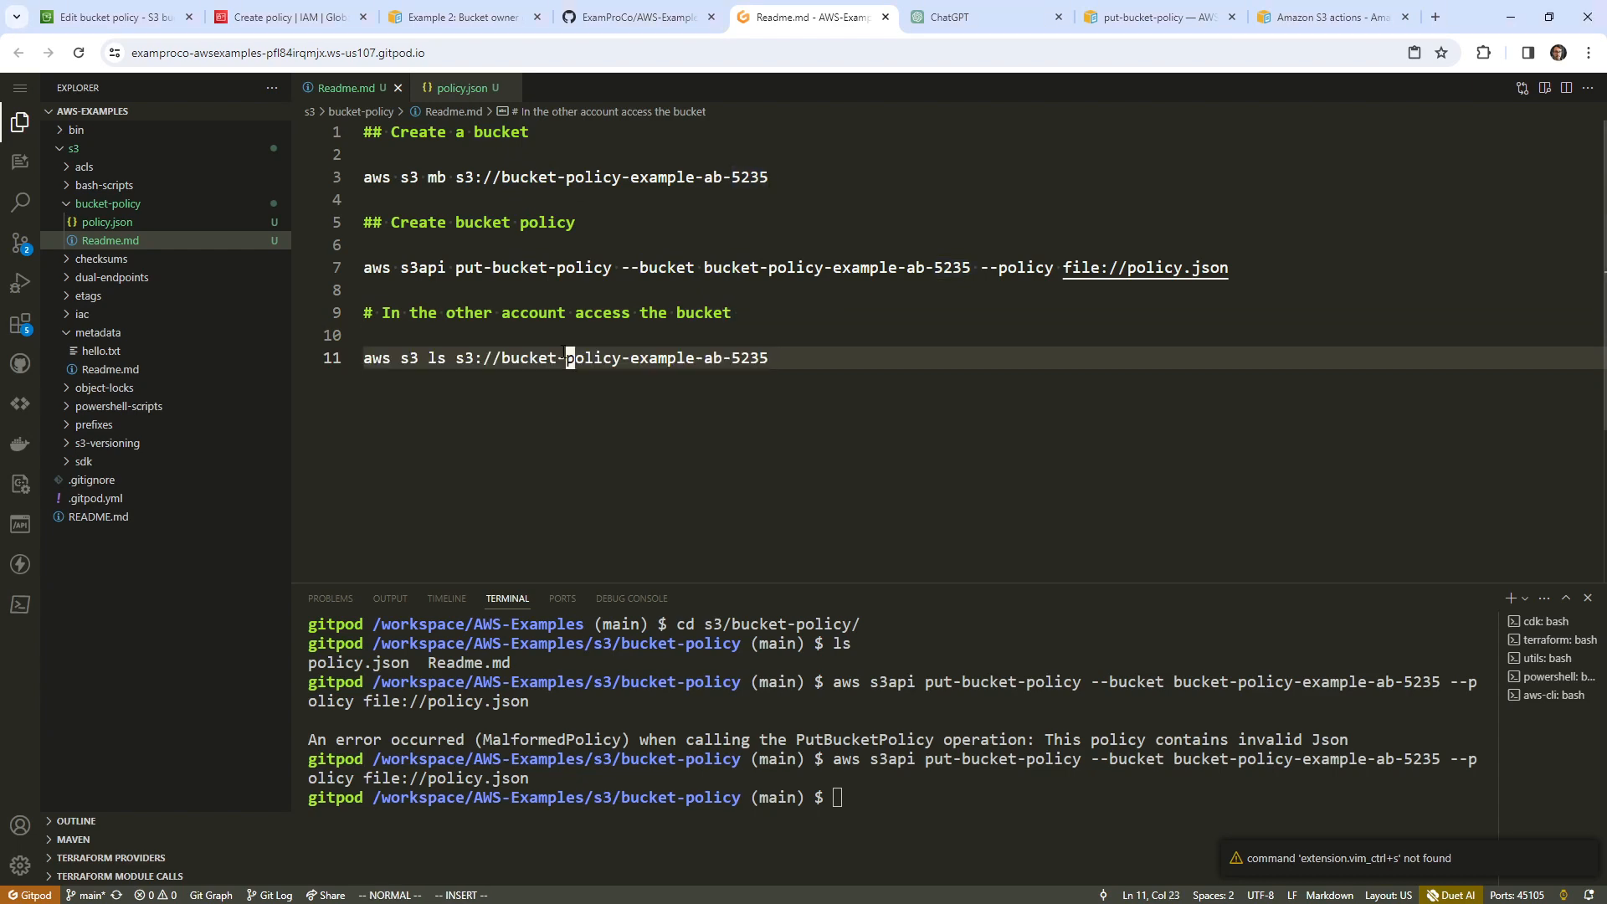
Insert "touch bootcamp.txt" and "aws s3 cp bootcamp.txt s3://bucket-policy-example-ab-5235" above the aws s3 ls line in Readme.md
key(Escape)
key(shift+o)
key(ctrl+v)
key(Escape)
key(shift+o)
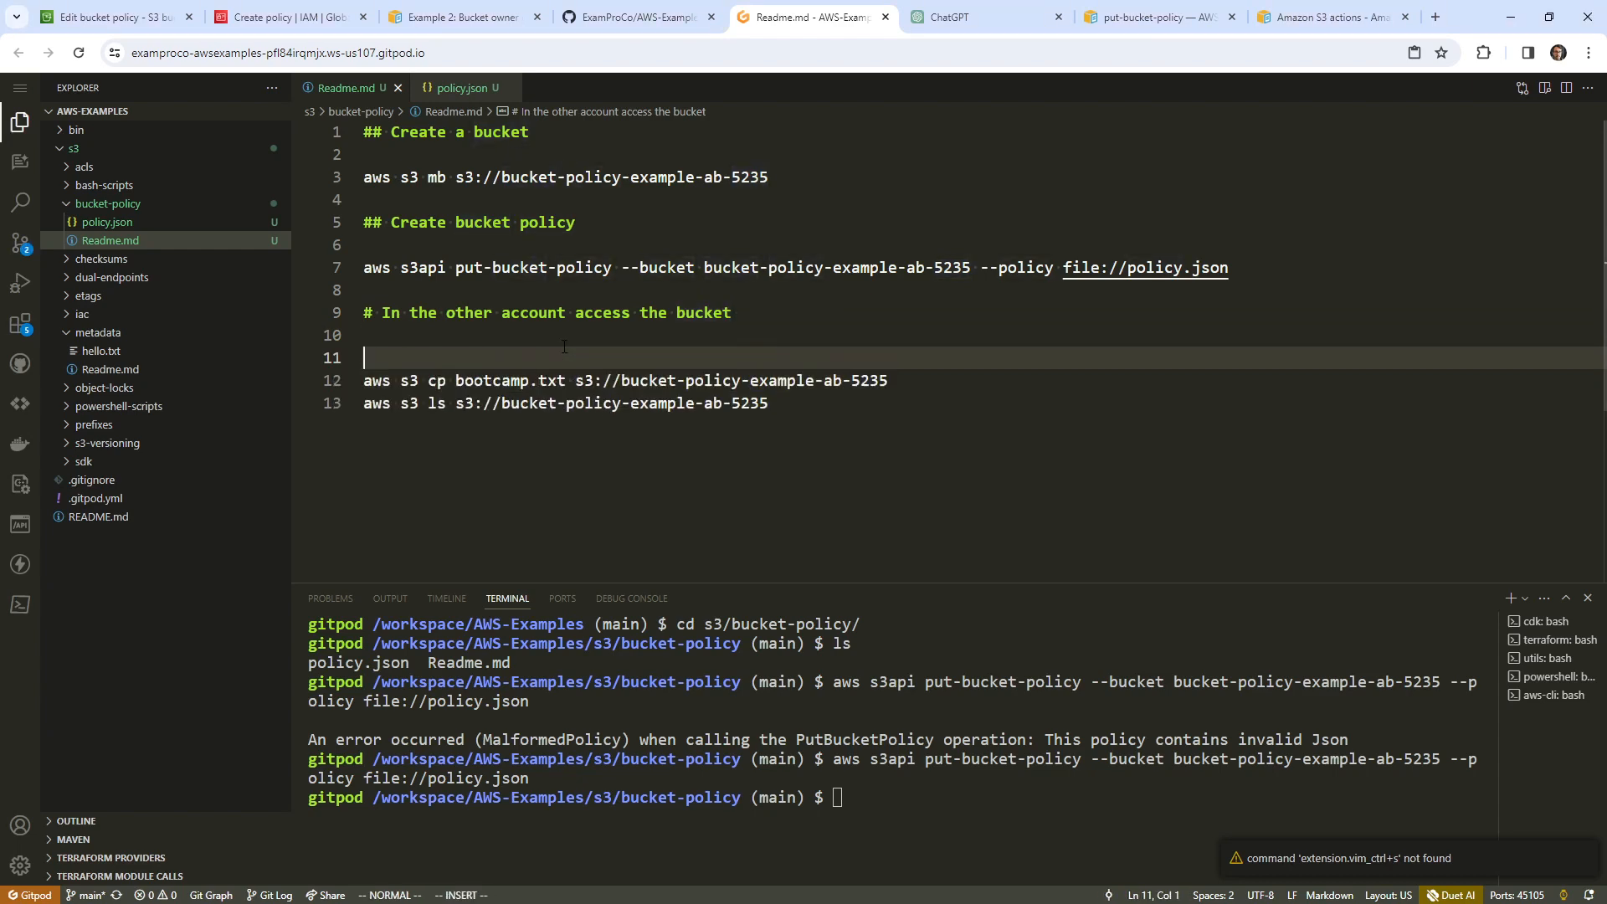
text(touch bootcamp.txt)
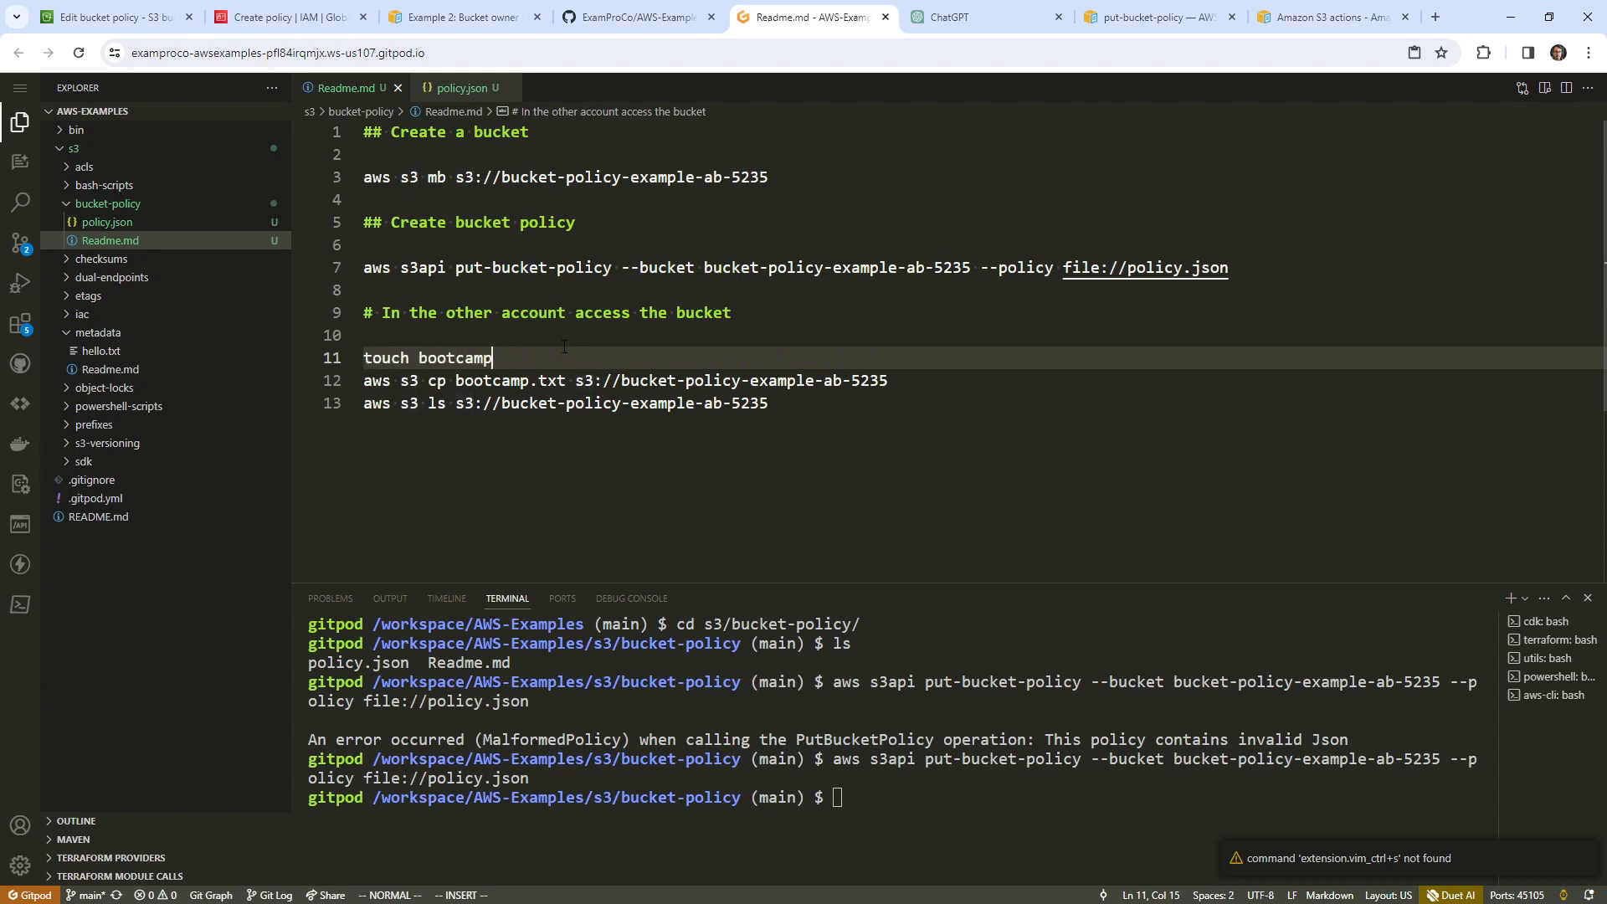
key(Escape)
click(565, 345)
Go back from the cross-account walkthrough to the S3 "Bucket policy examples" documentation page and look through its topics and first examples
click(469, 17)
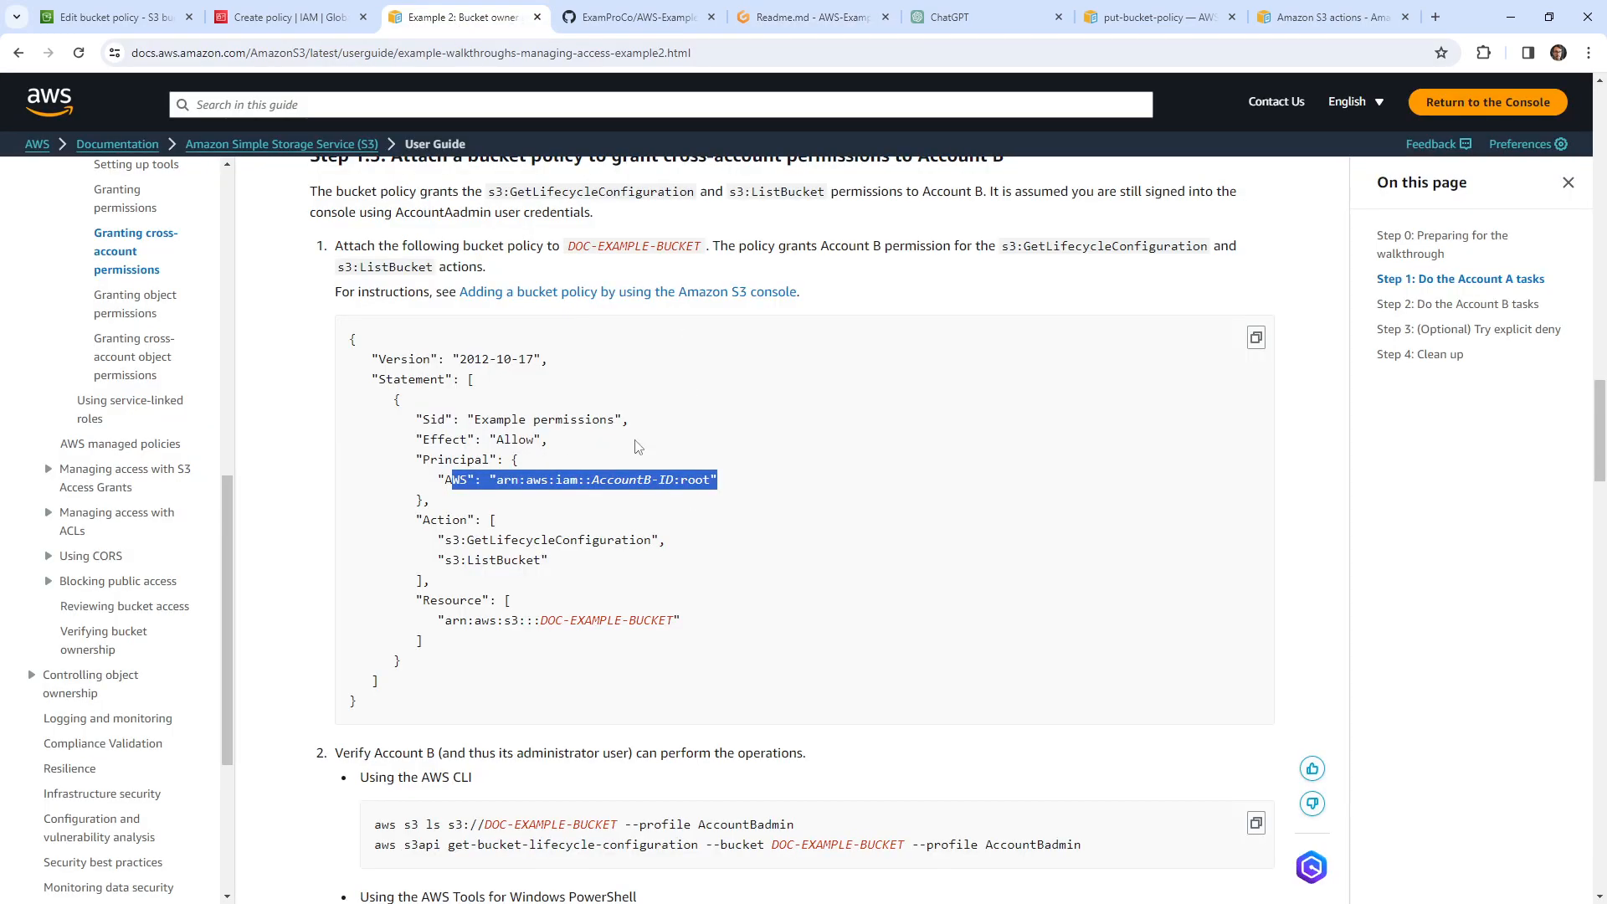
scroll(633, 436, up, 20)
scroll(634, 423, up, 5)
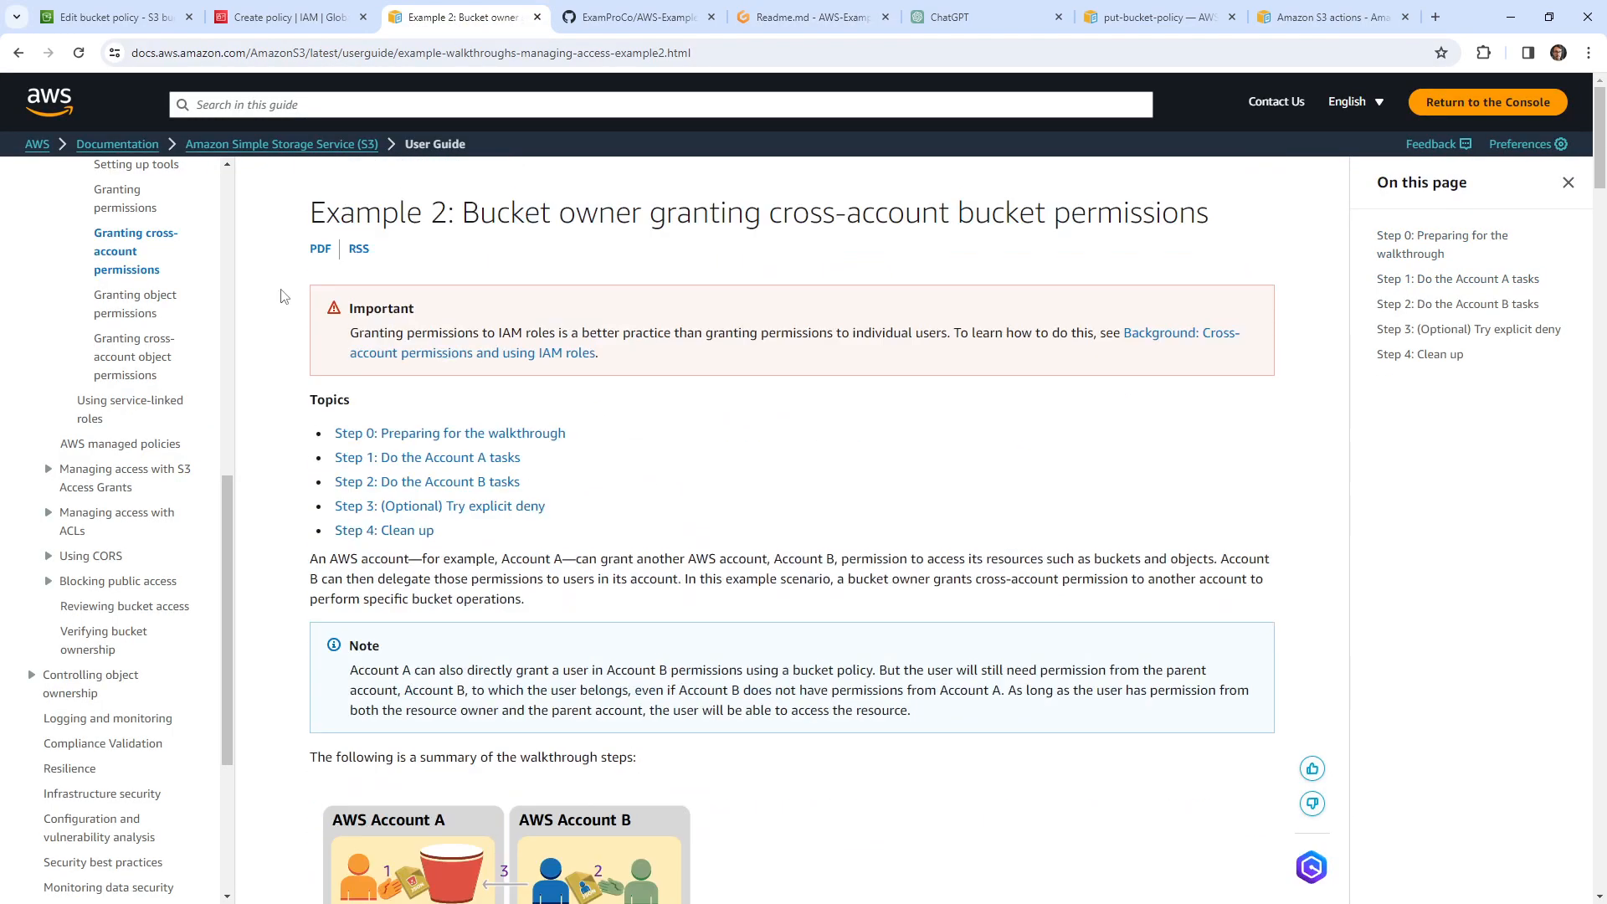
click(16, 59)
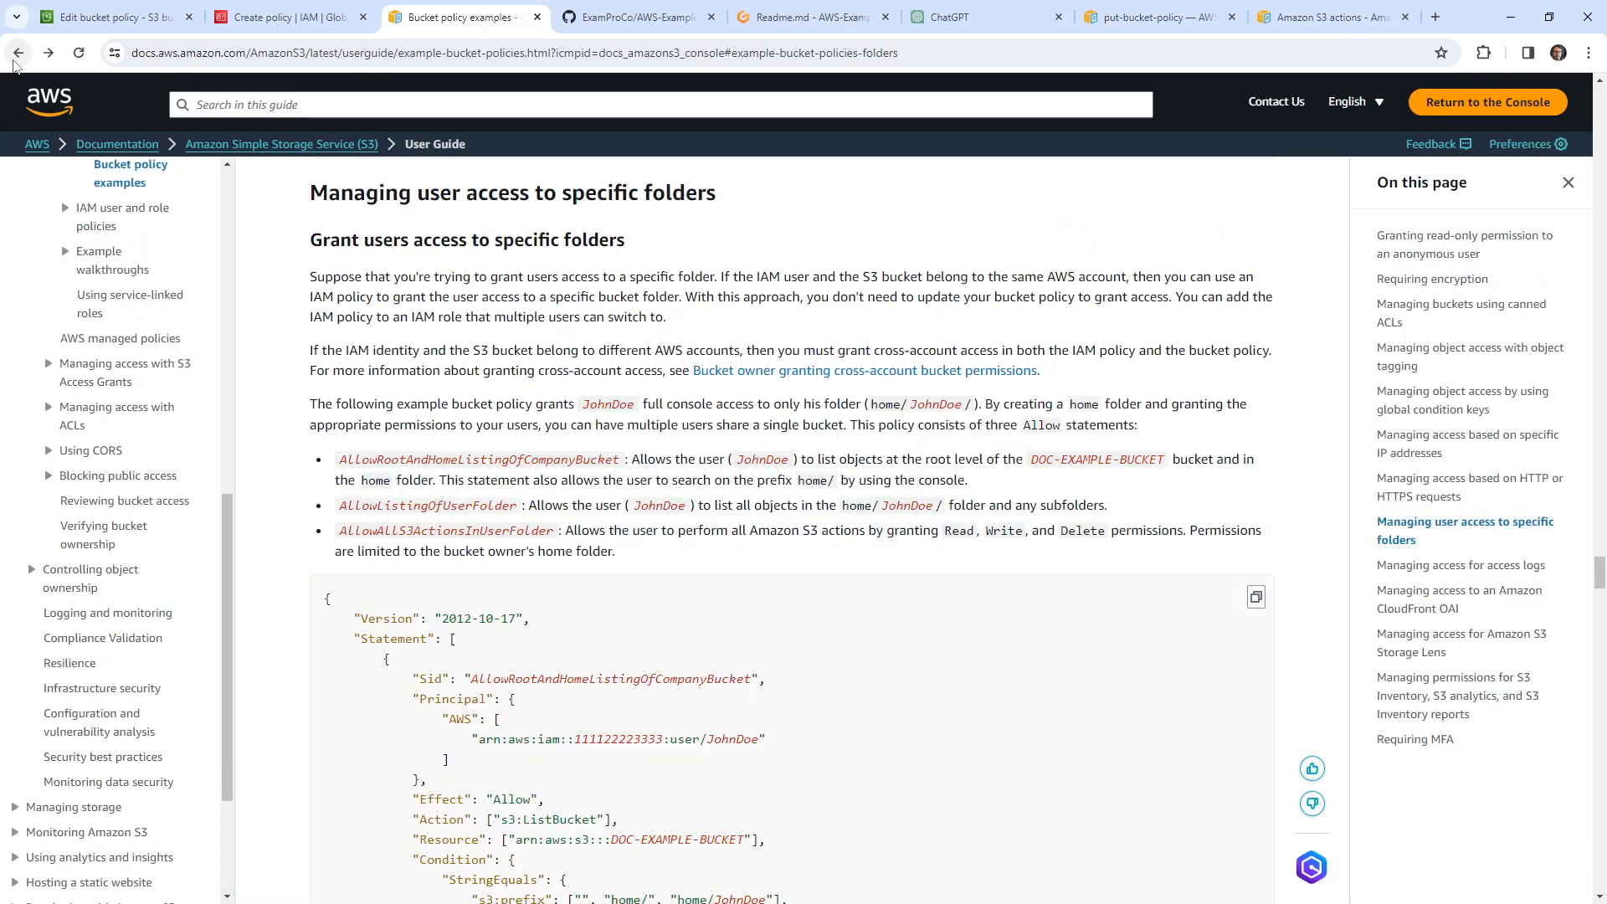
click(18, 55)
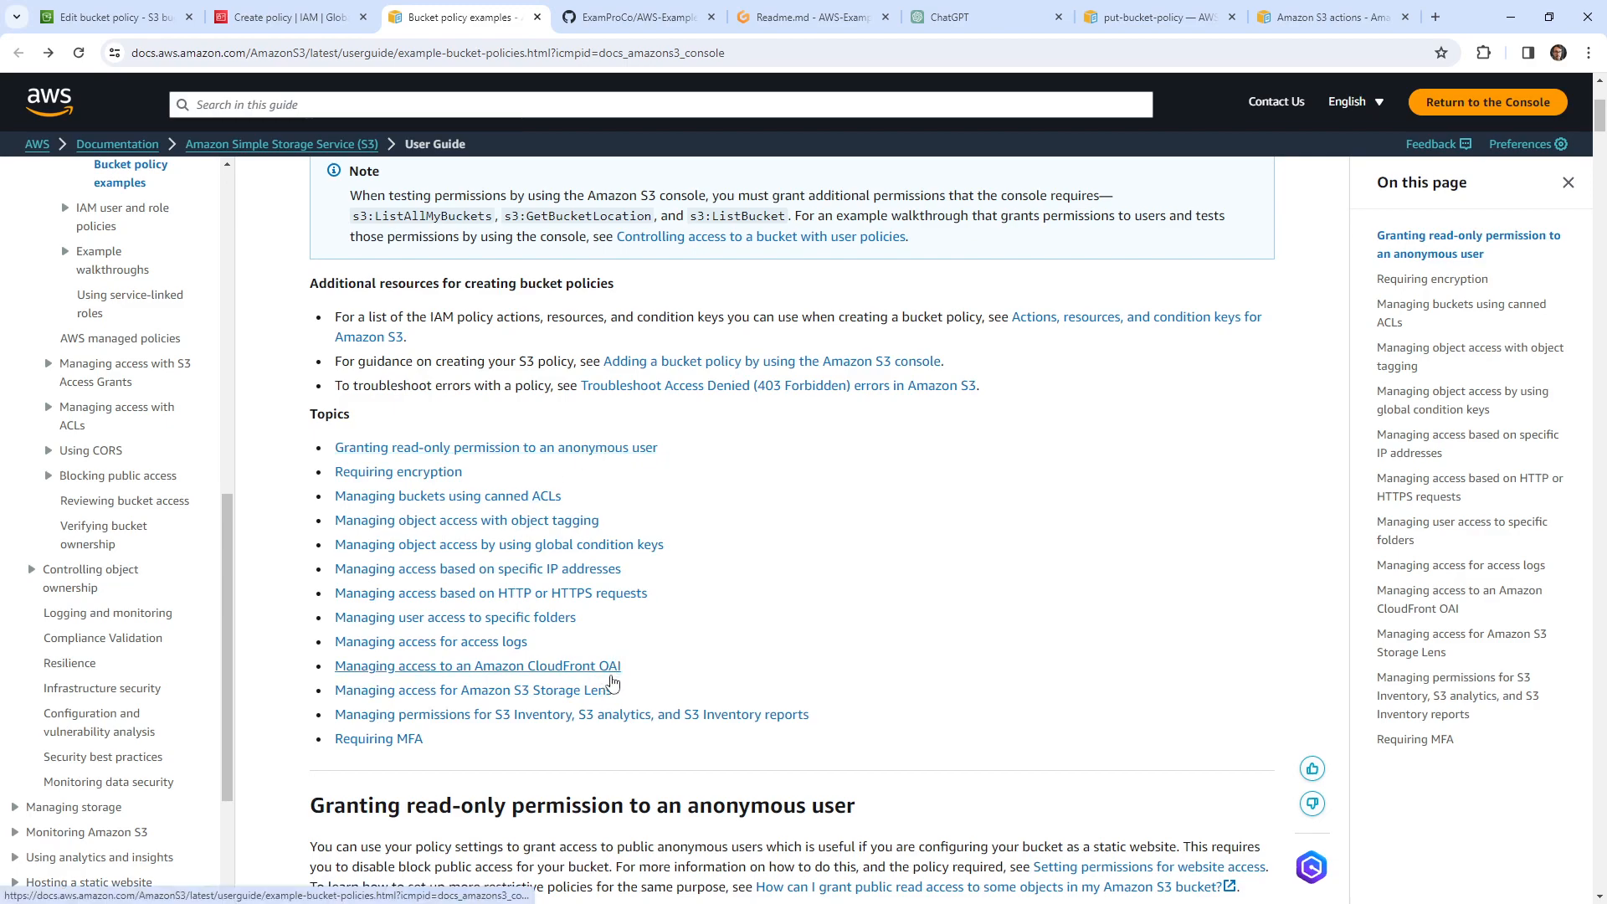
scroll(614, 684, up, 4)
scroll(199, 465, up, 2)
scroll(489, 613, down, 6)
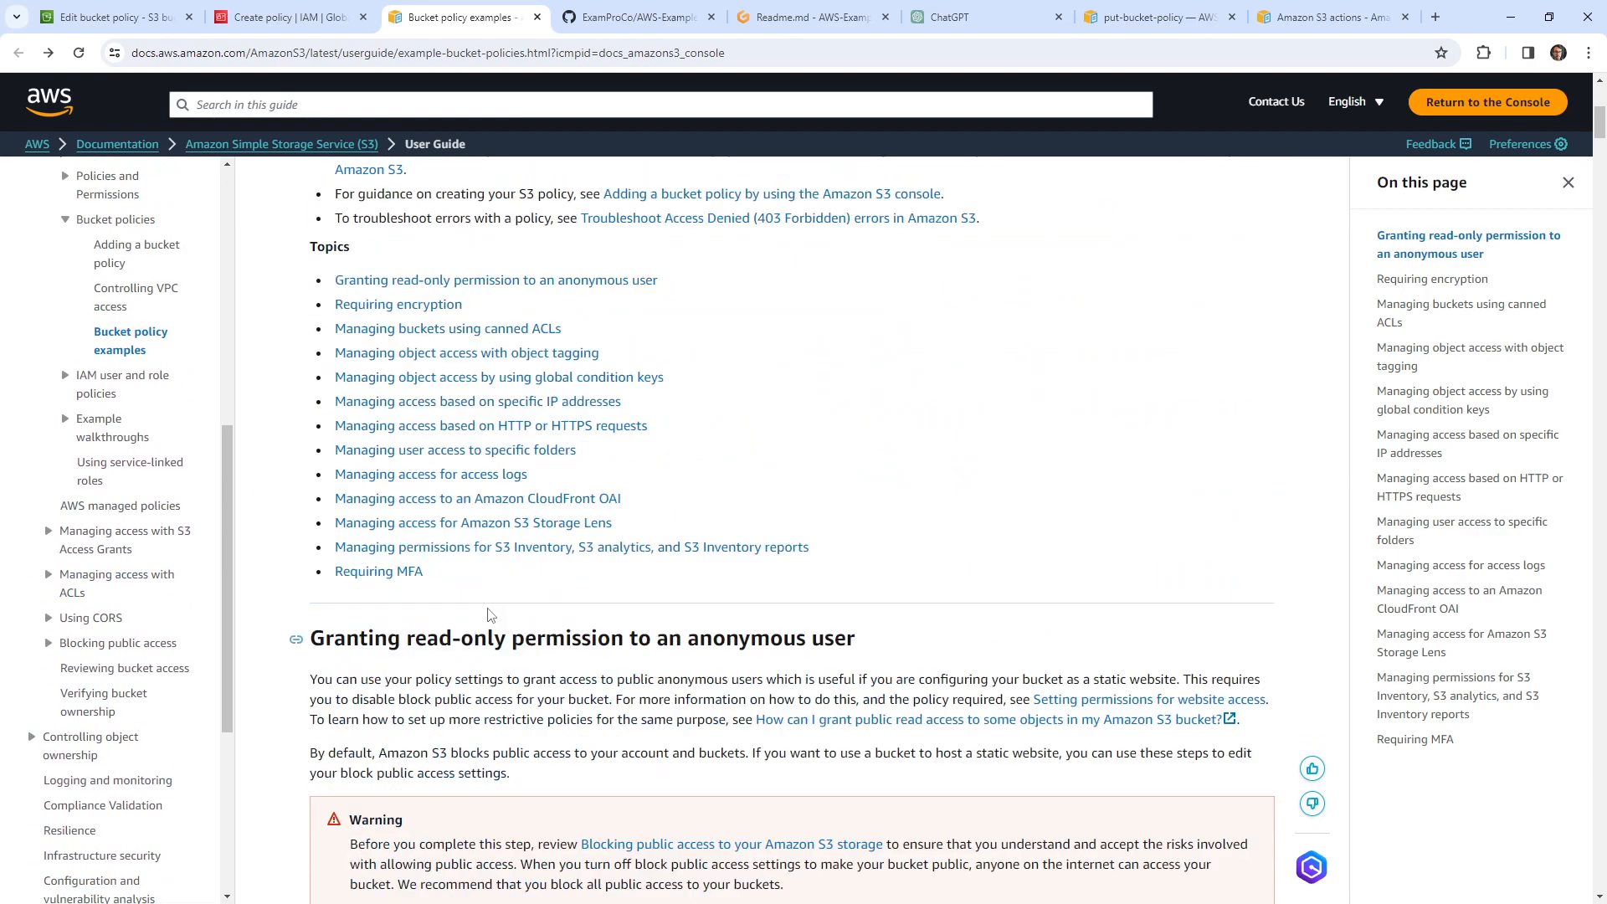
scroll(489, 613, down, 10)
scroll(606, 616, down, 3)
Search the page for "prefix" and examine the Condition and Resource elements of the server access log delivery policy
key(ctrl+f)
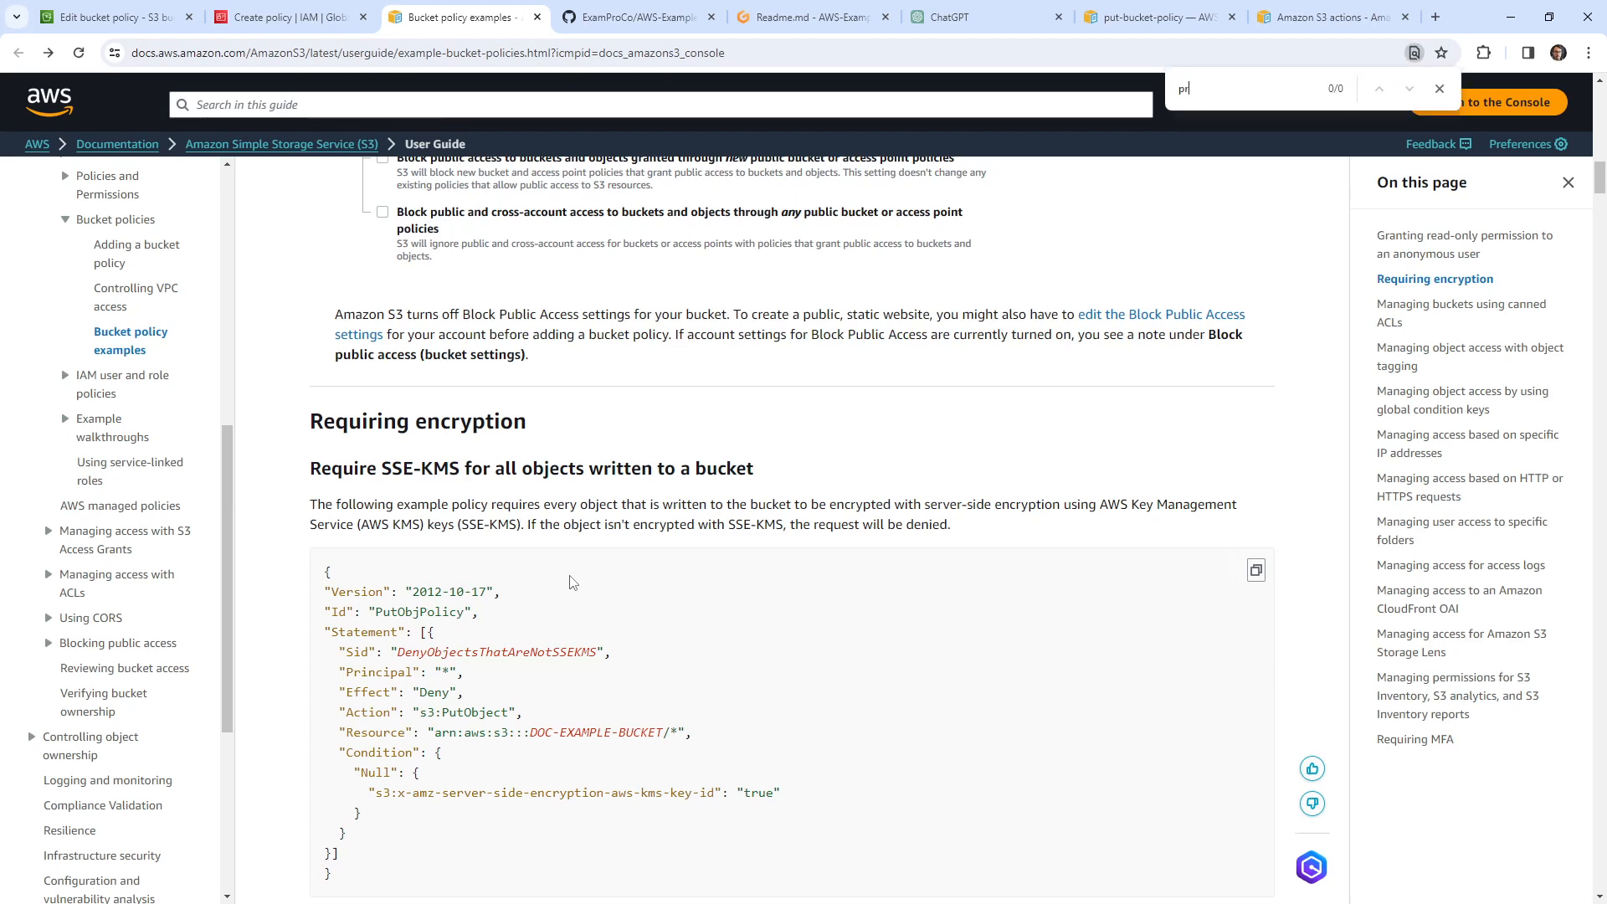
text(prefix)
key(Return)
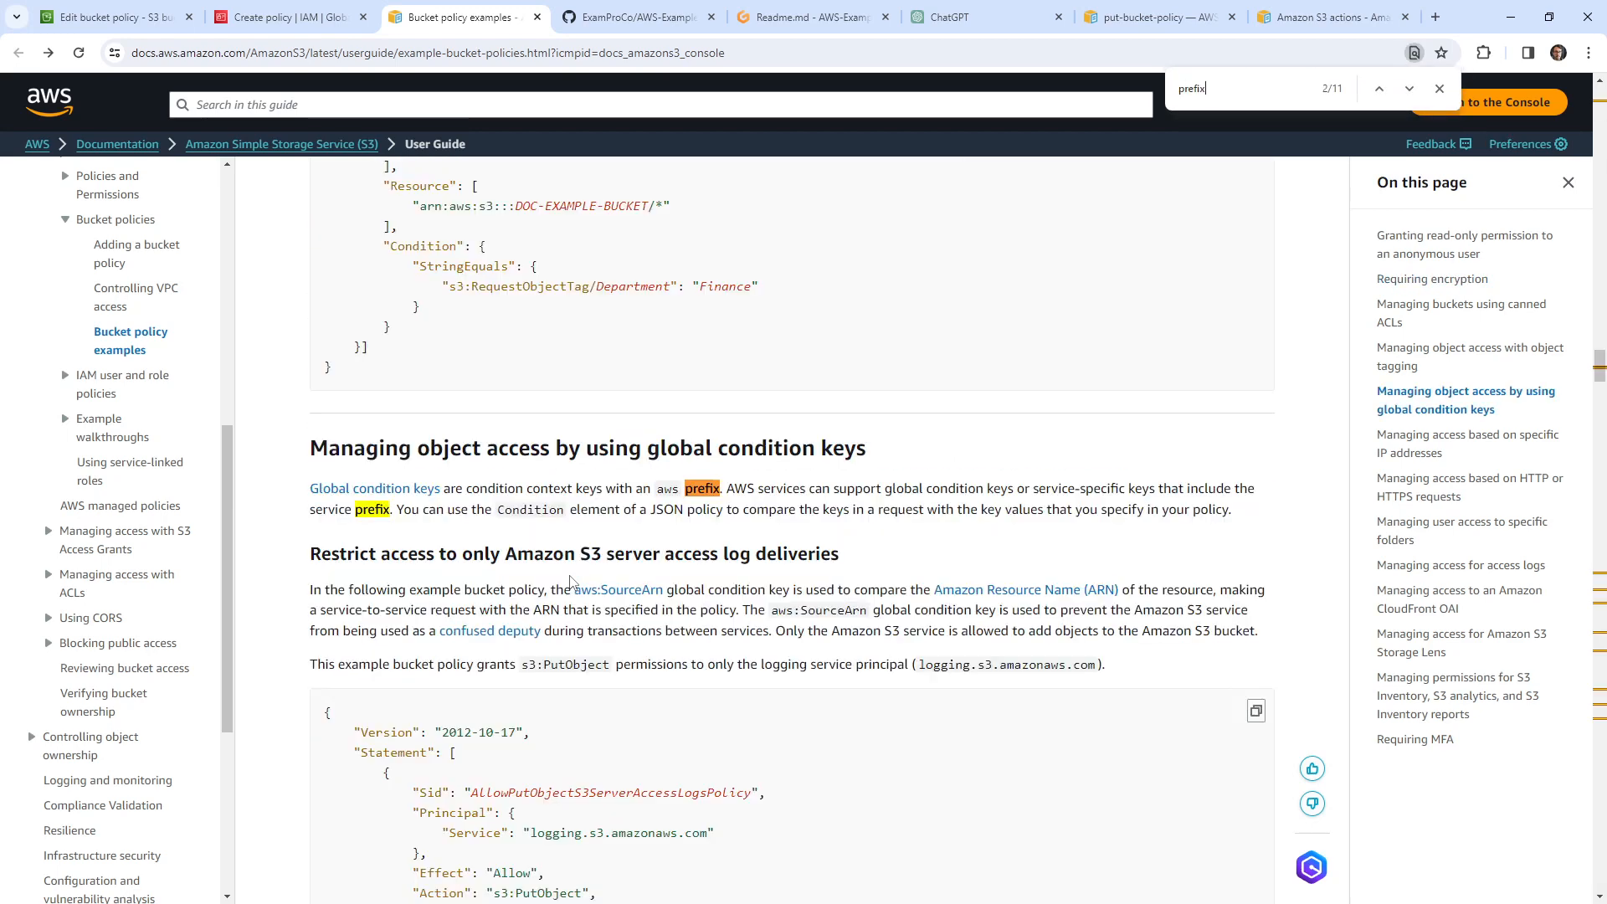
scroll(570, 582, down, 3)
scroll(516, 572, down, 2)
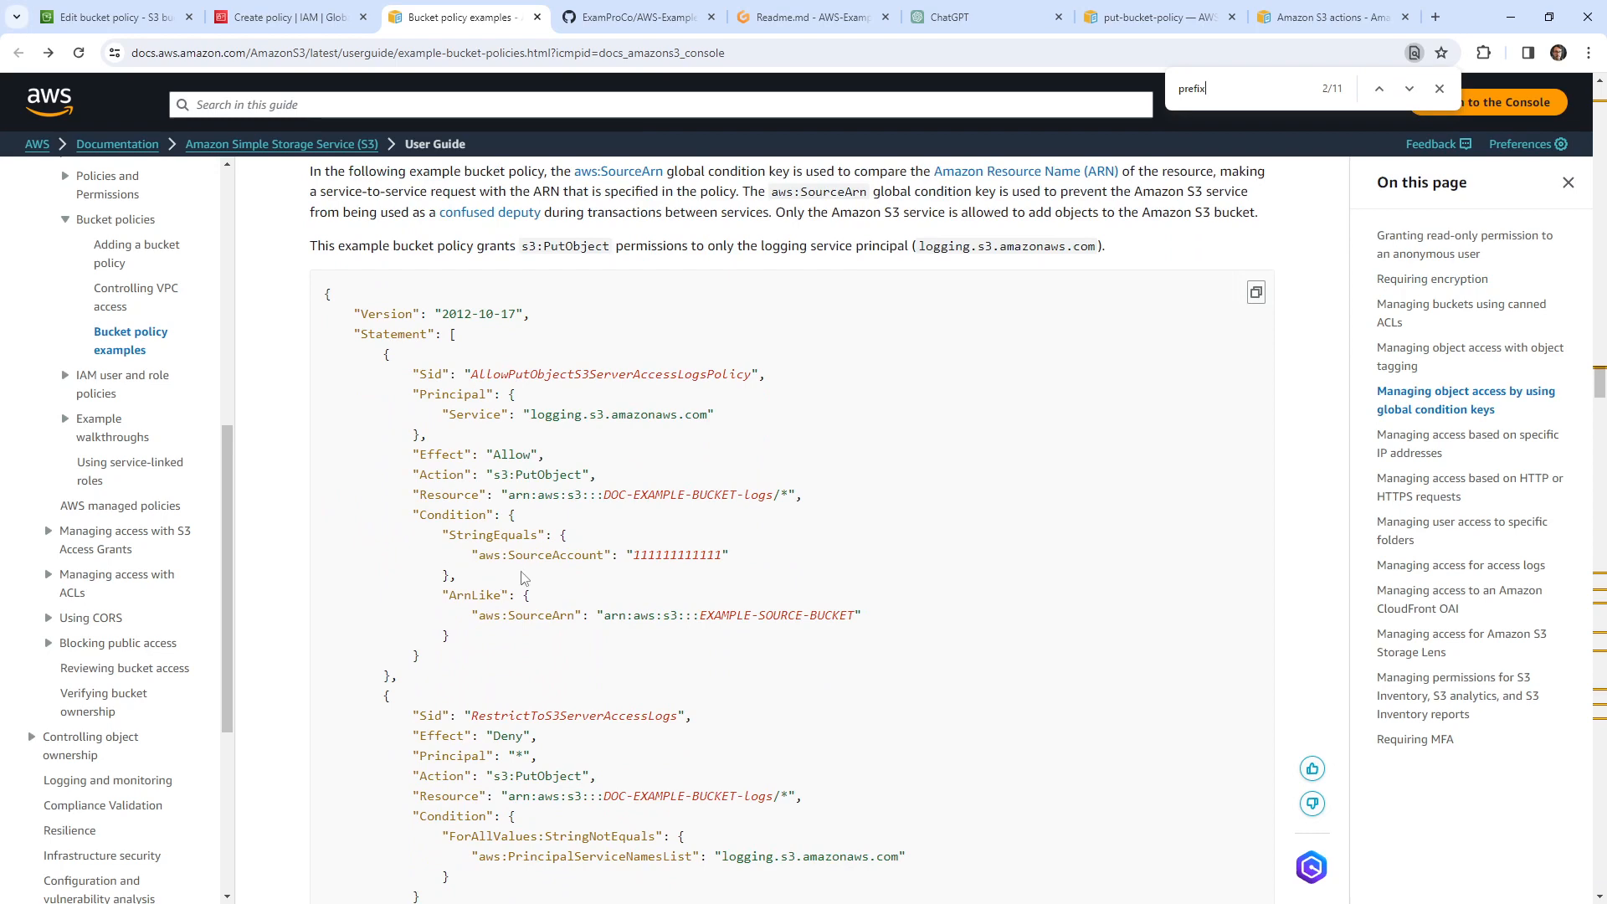
drag(405, 556, 334, 516)
scroll(390, 546, down, 3)
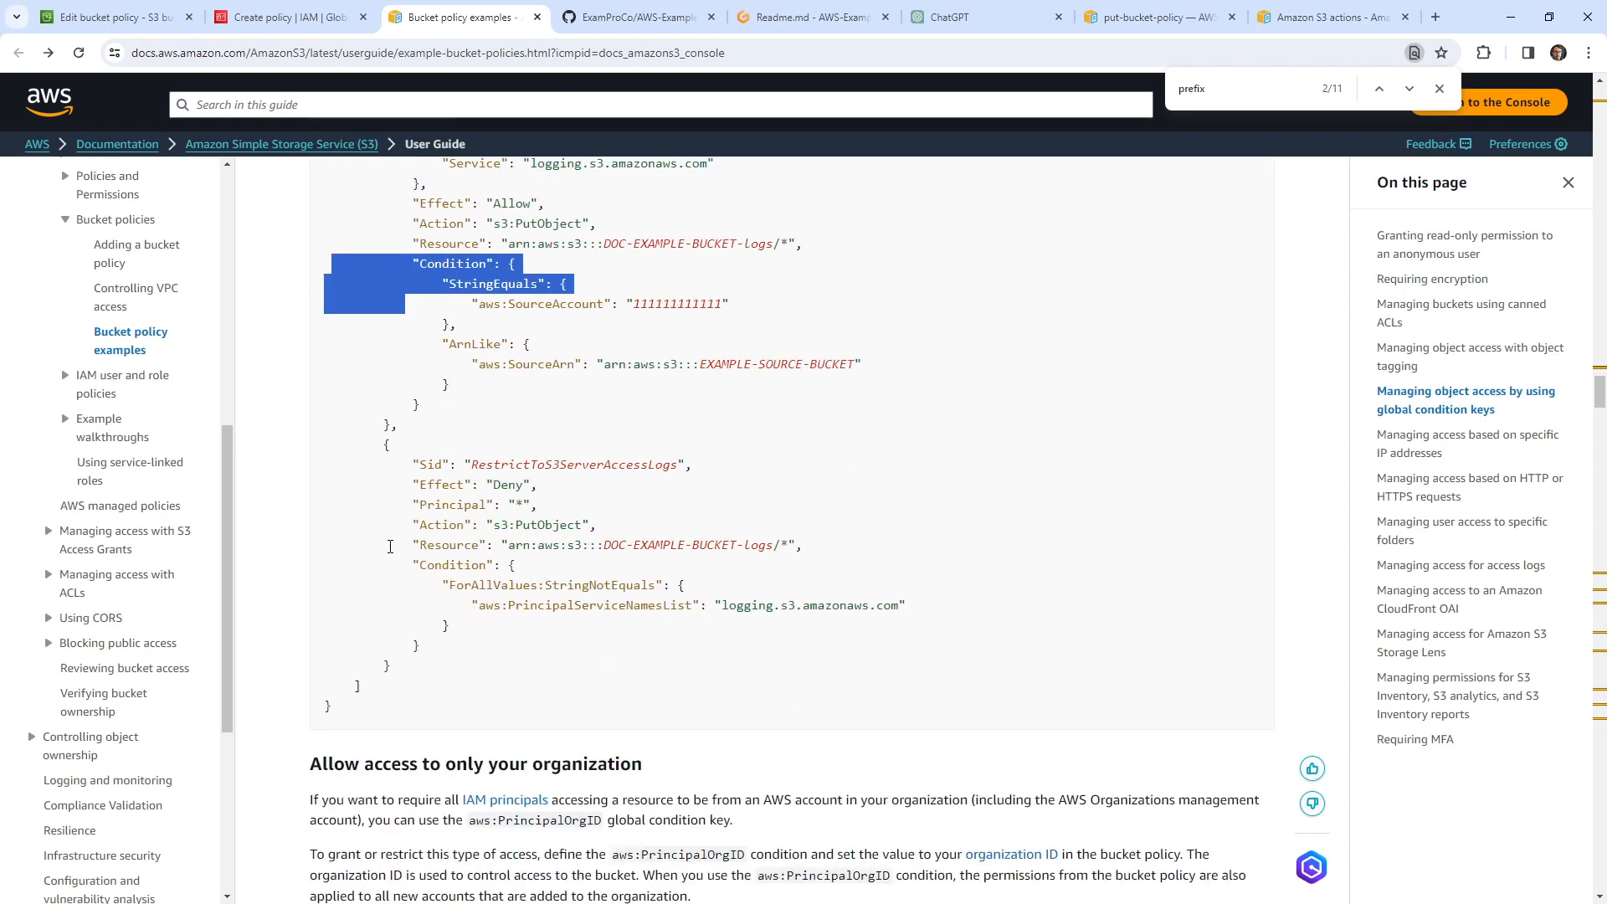
scroll(389, 574, up, 3)
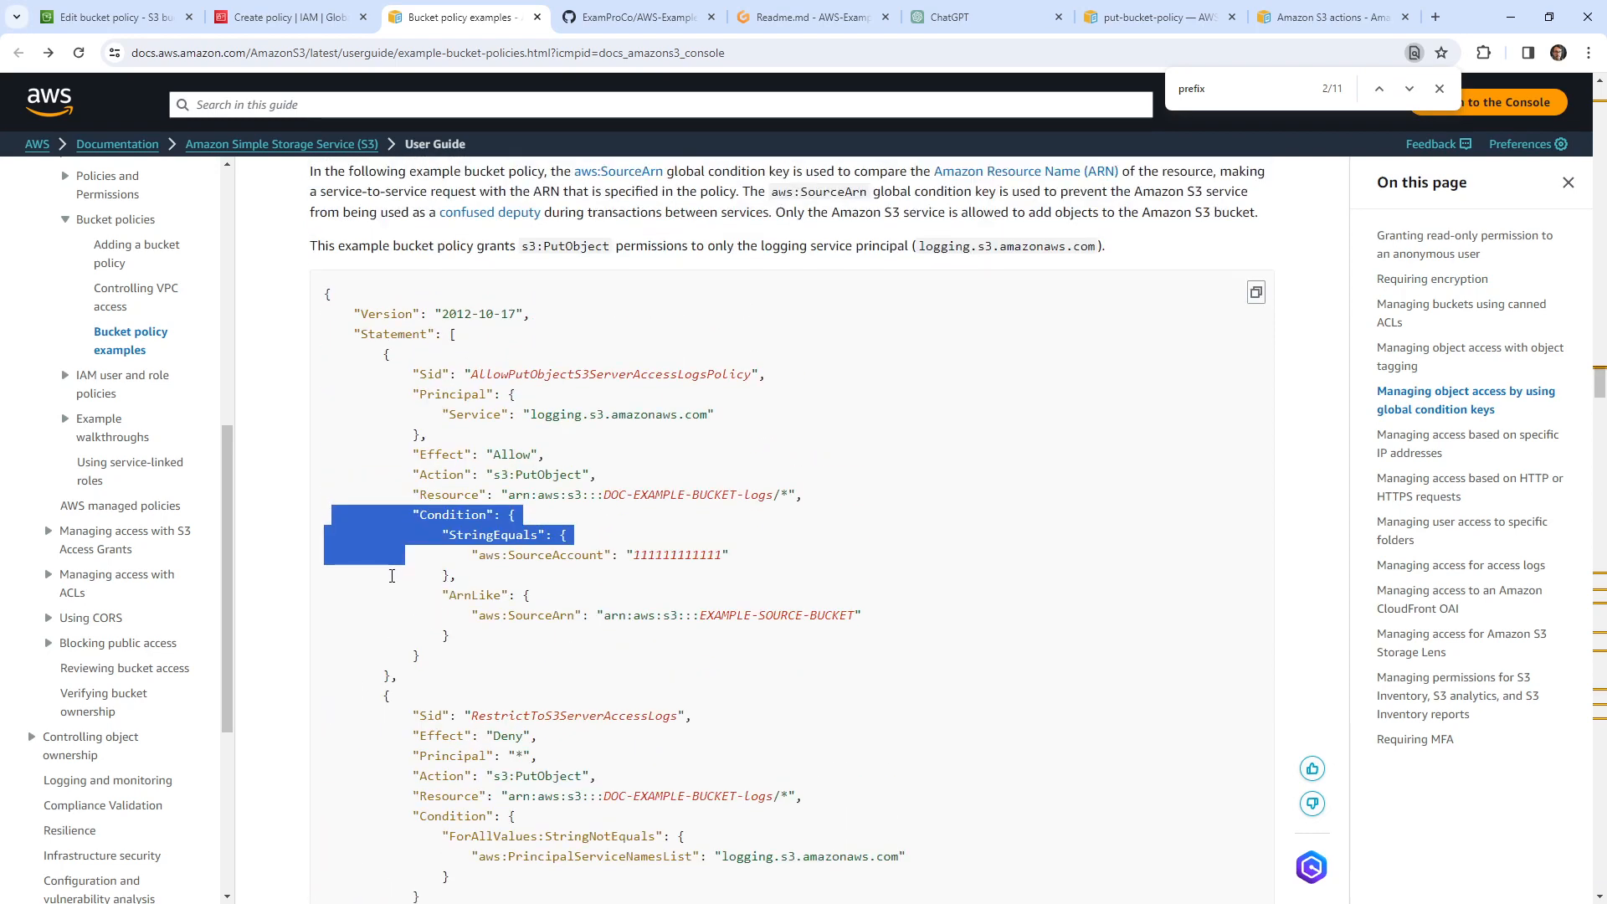
drag(751, 494, 801, 493)
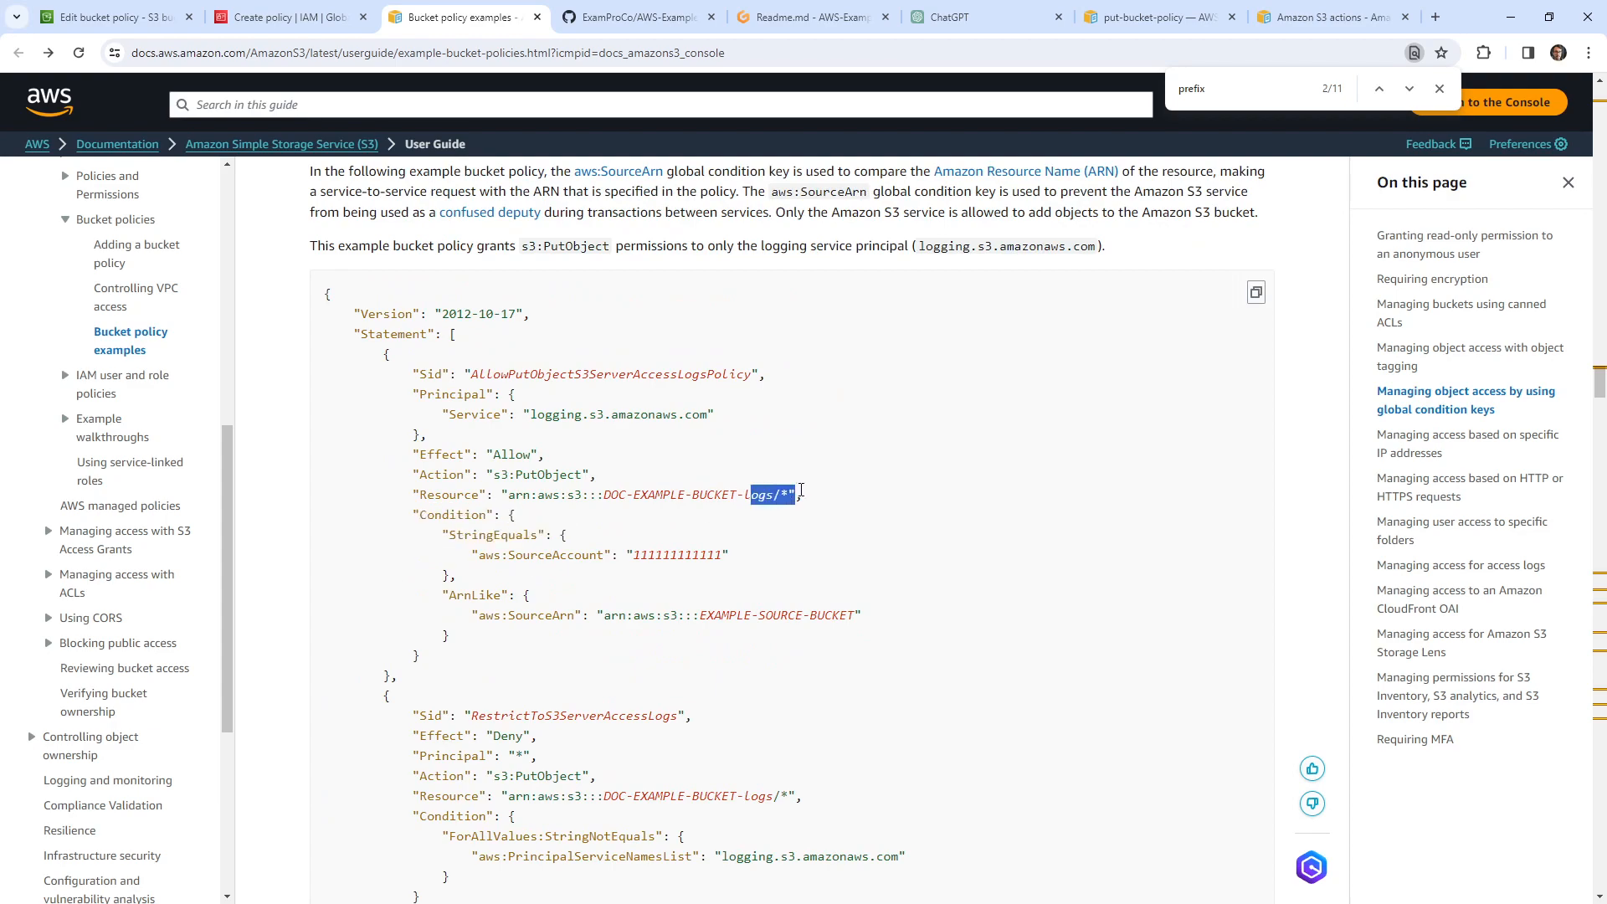
Review the example policy that restricts access to specific IP addresses, and return to the aws s3 ls line in Readme.md
scroll(576, 768, down, 20)
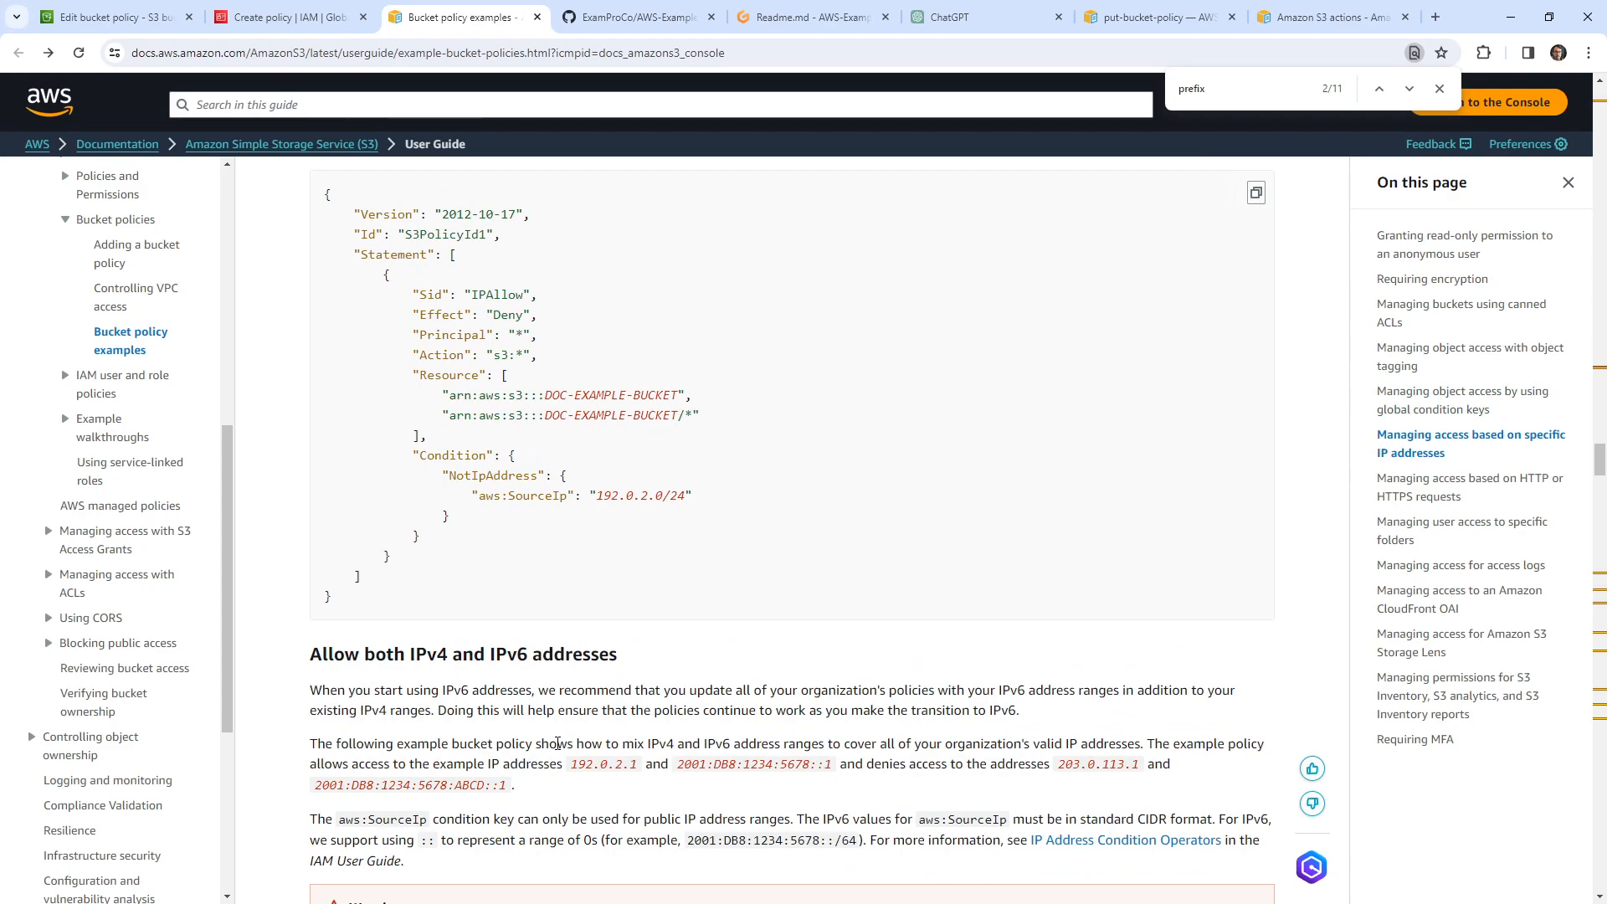
scroll(557, 744, down, 5)
scroll(569, 632, up, 7)
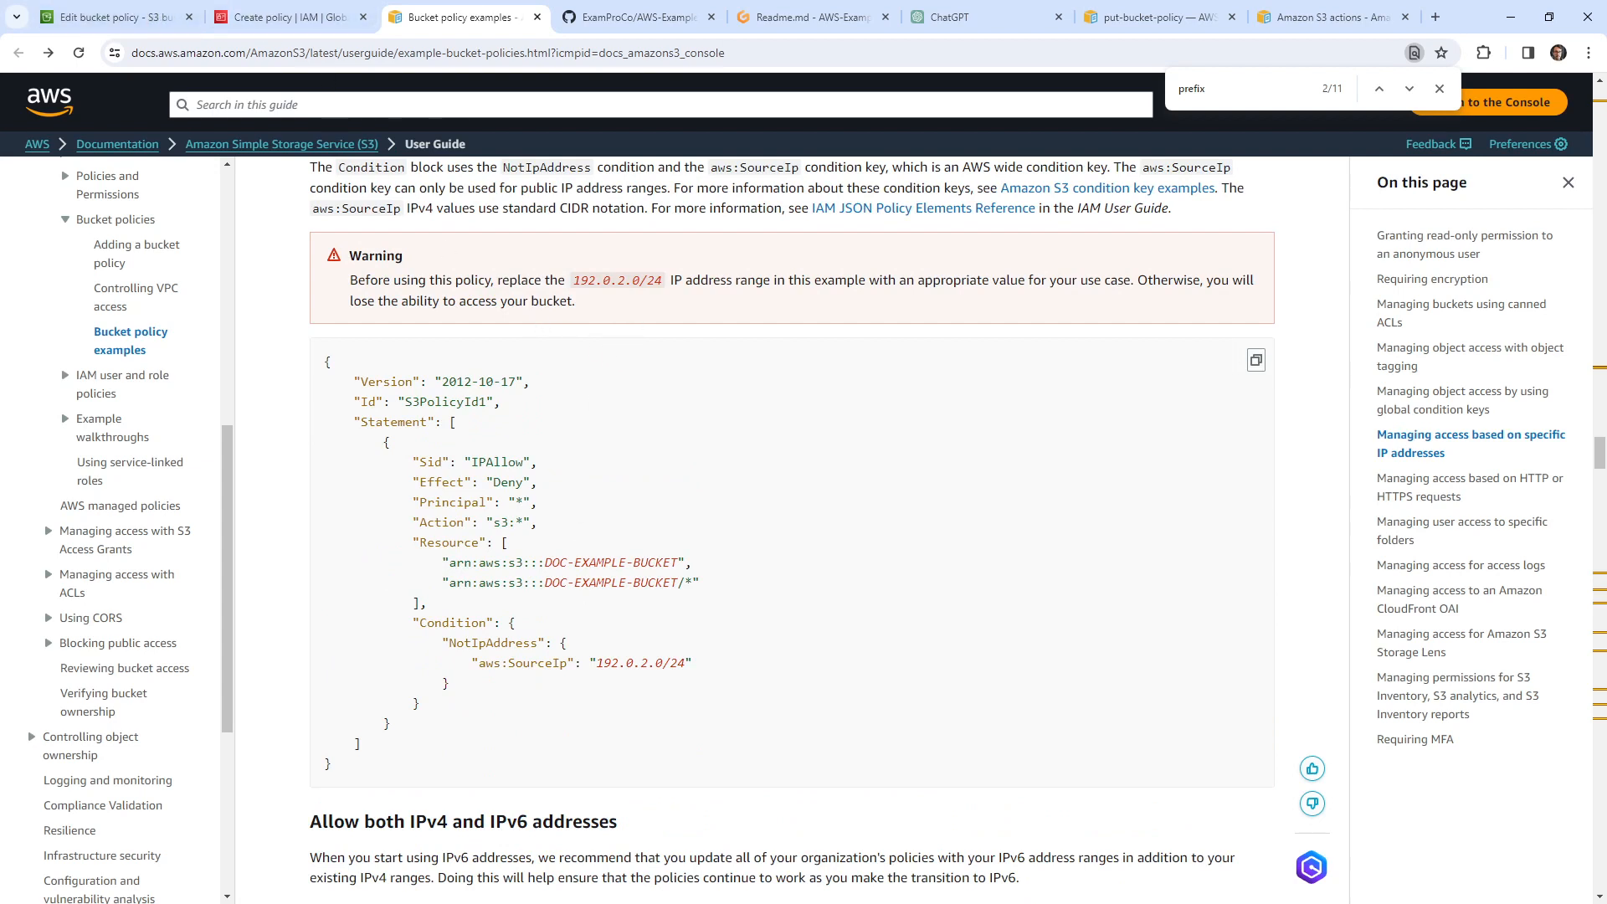
click(830, 25)
click(718, 416)
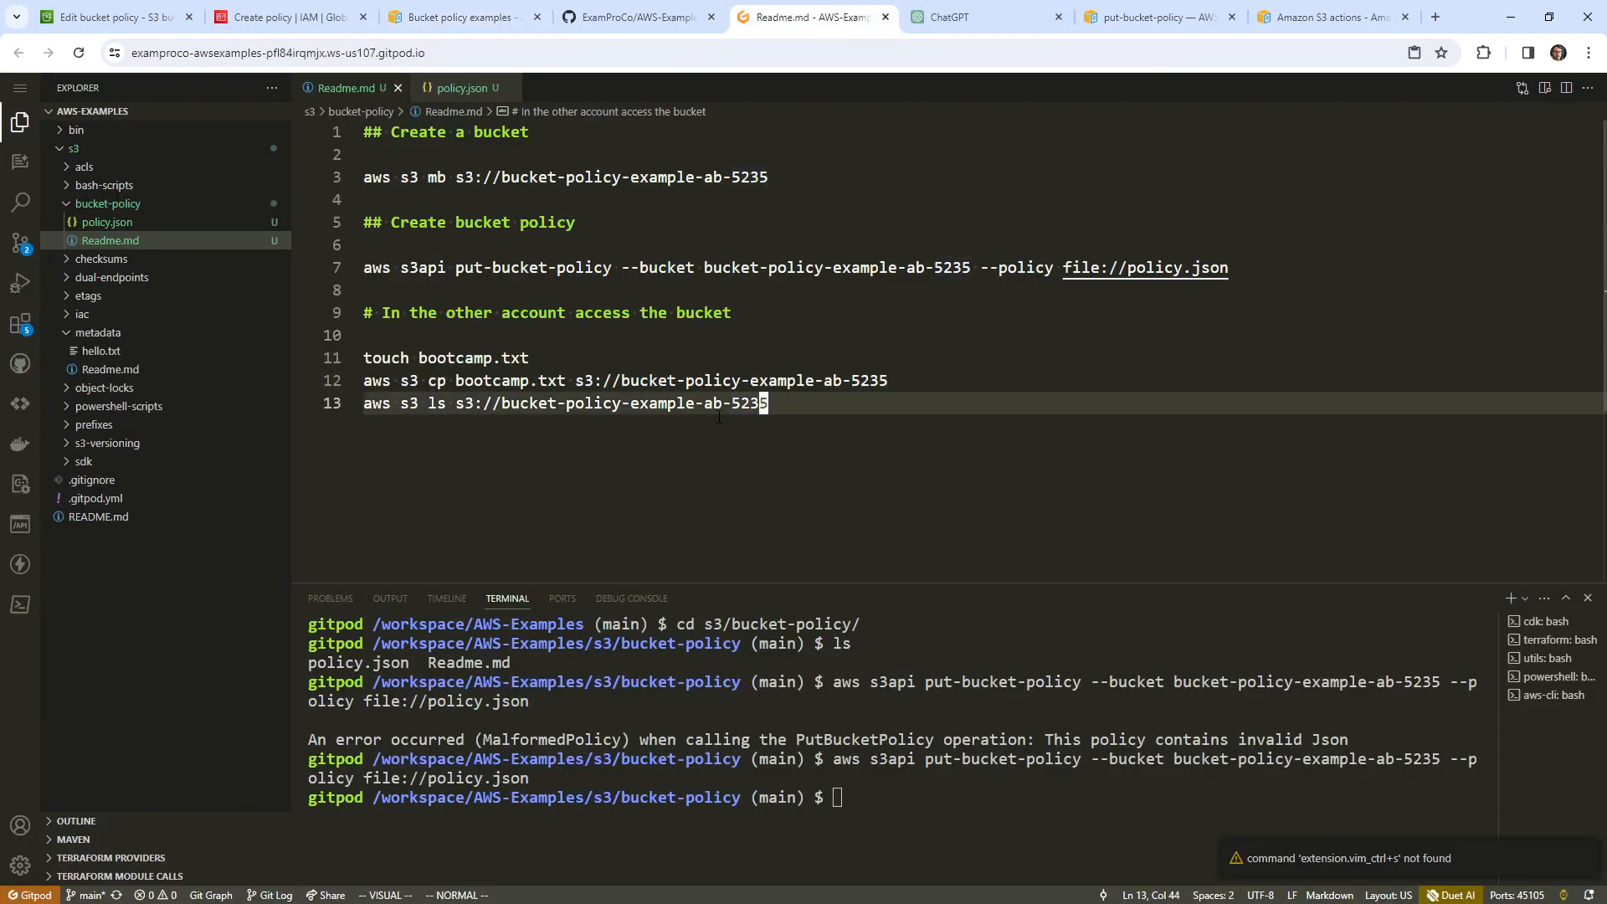
Add a "## Cleanup" heading at the end of Readme.md, two blank lines below the aws s3 ls line
key(o)
key(Return)
key(Return)
text(## Cleanup)
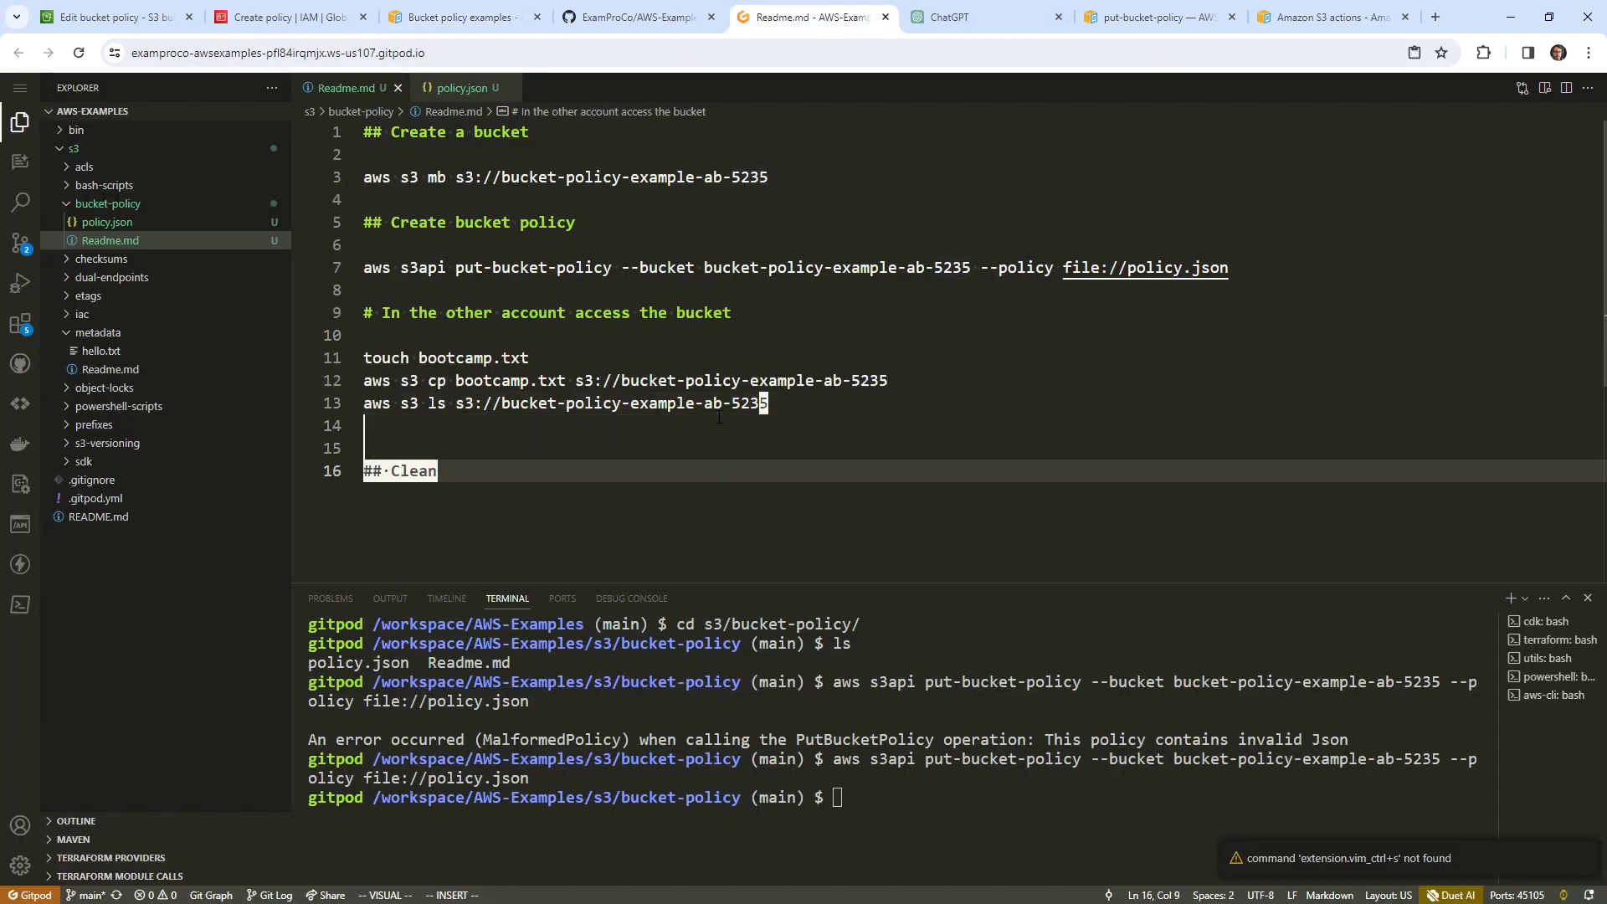
key(Escape)
Copy the "aws s3 mb s3://bucket-policy-example-ab-5235" line under the Cleanup heading, with a blank line between them
key(g)
key(g)
key(j)
key(j)
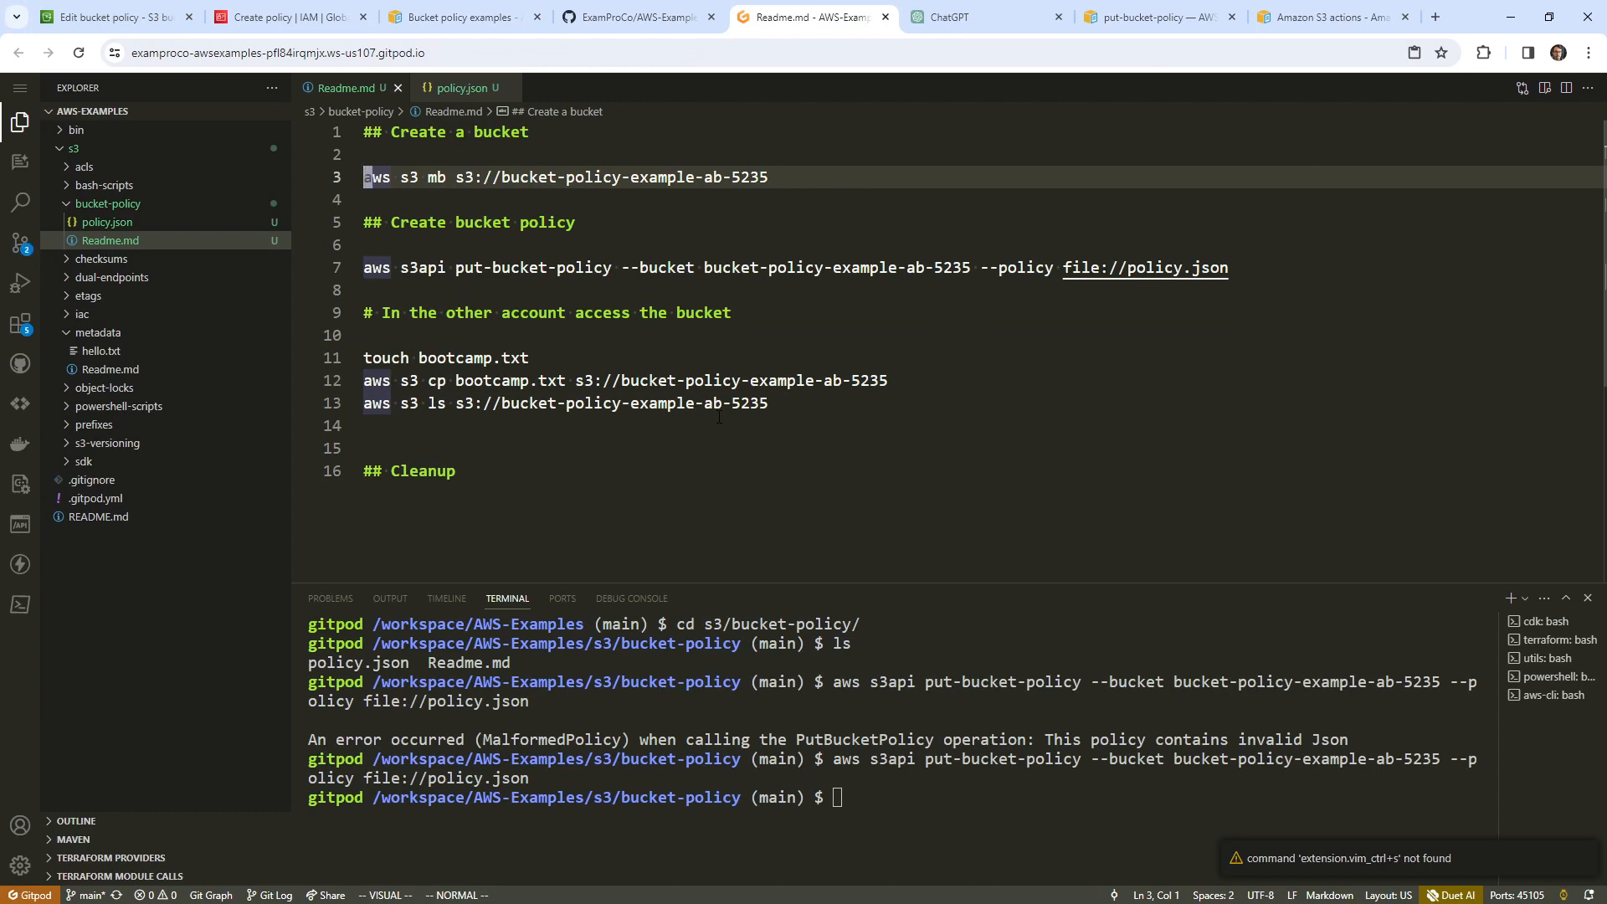
key(shift+v)
key(y)
key(shift+g)
key(p)
key(shift+o)
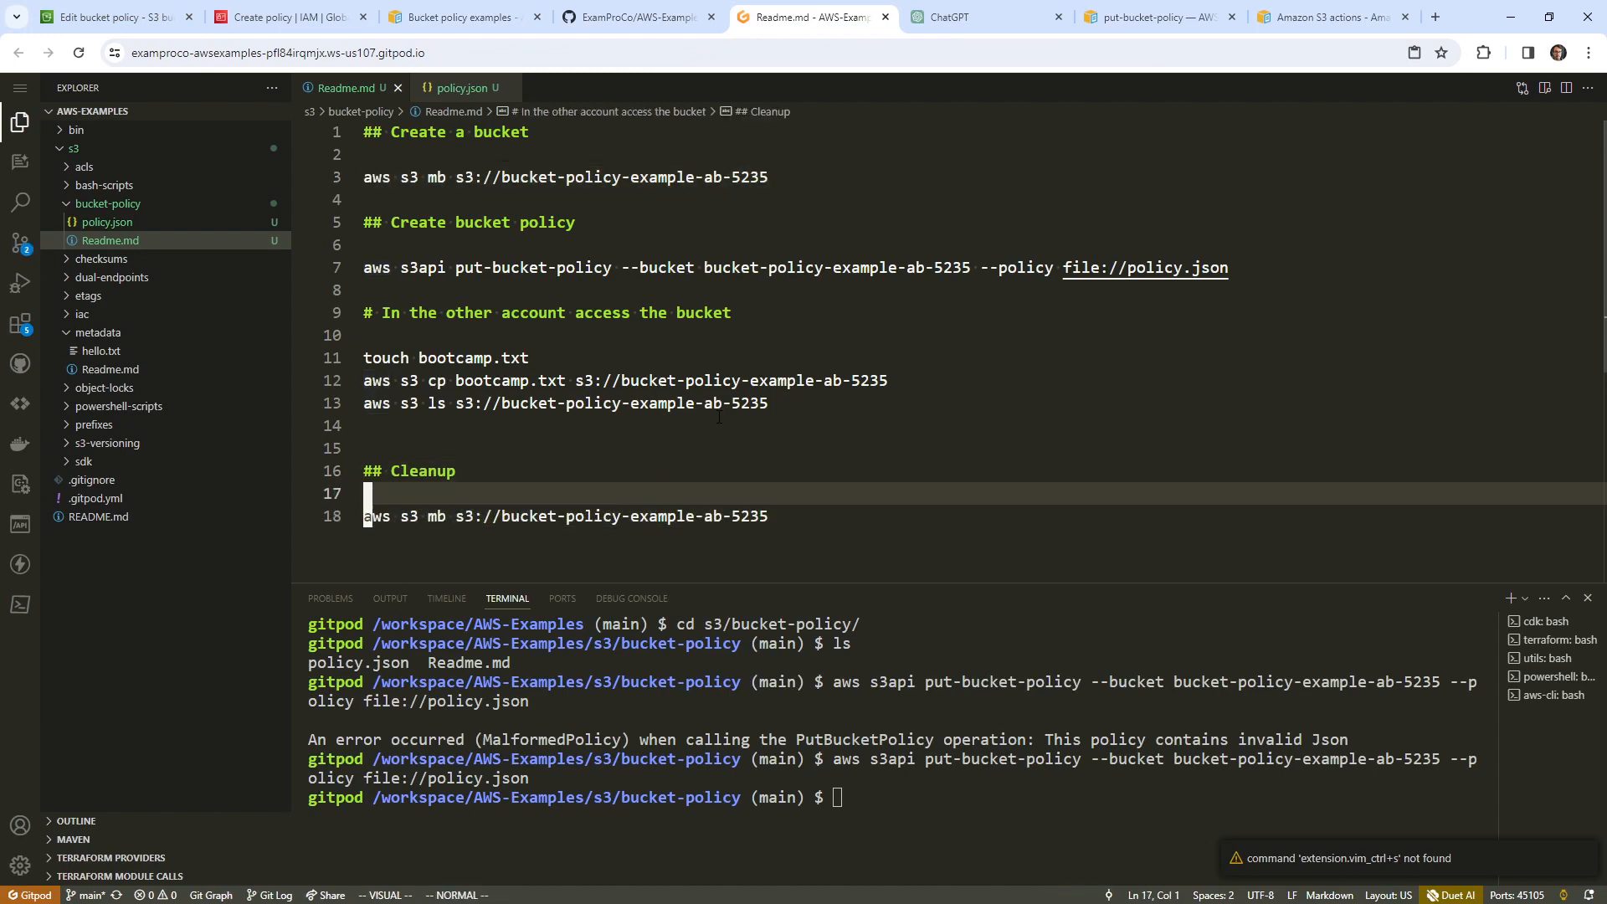
key(Escape)
Change mb to rb in the copied command under the Cleanup heading
key(j)
key(w)
key(w)
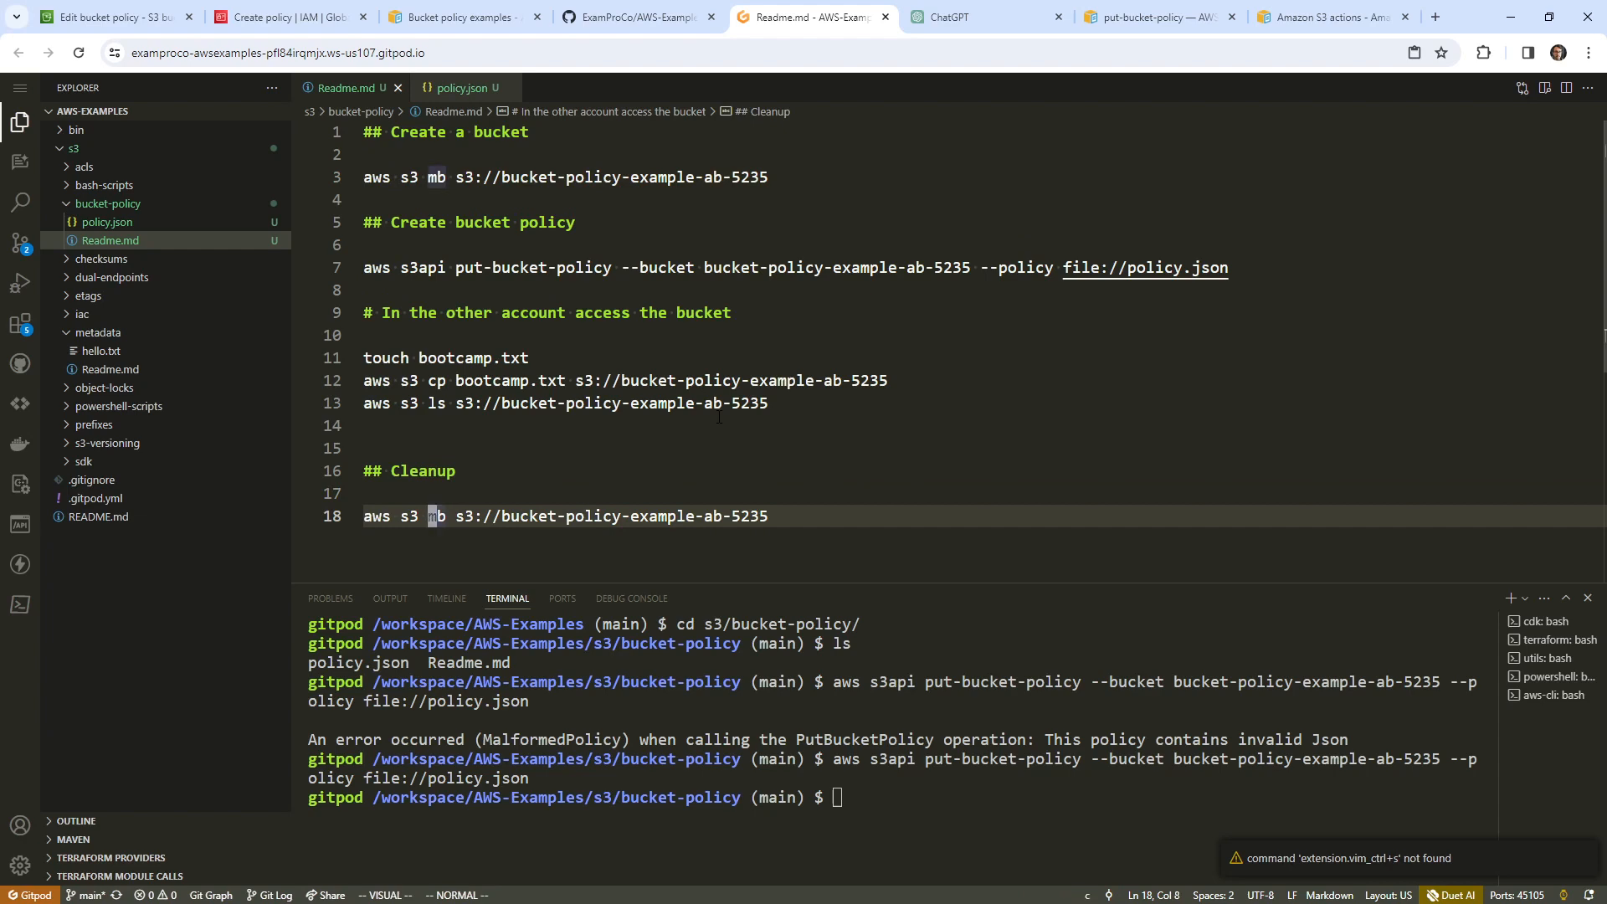
text(wrb)
key(Escape)
Duplicate the rb line above itself and change the copy to "aws s3 rm s3://bucket-policy-example-ab-5235/bootcamp.txt"
key(0)
key(y)
key(y)
key(shift+p)
text(w)
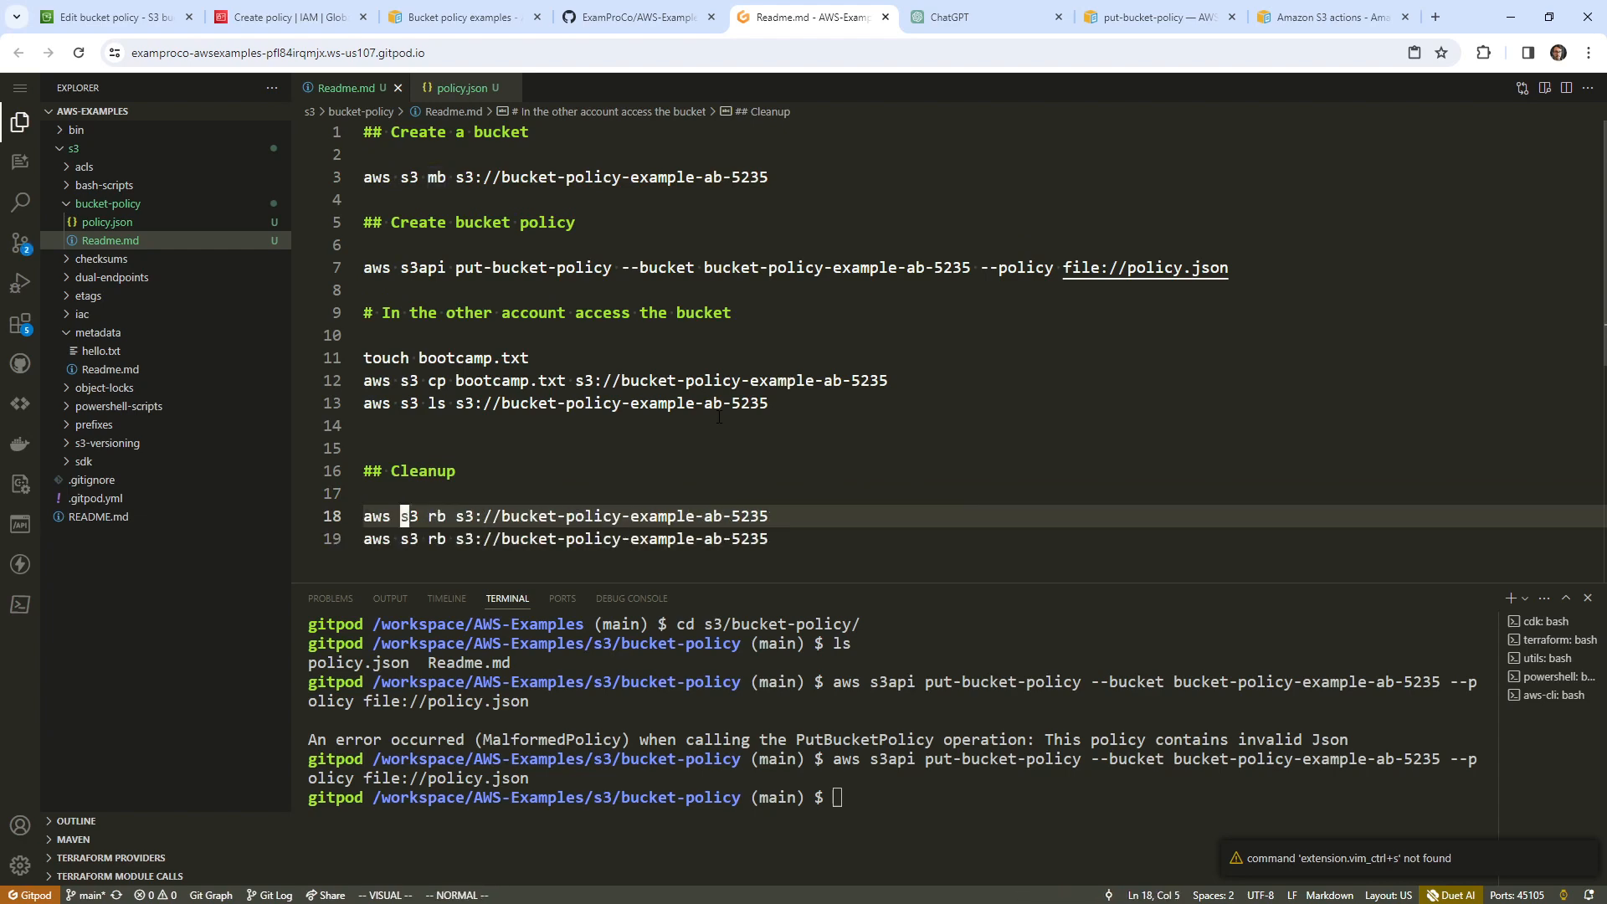
text(wlrm)
key(shift+a)
text(.)
text(/bootcamp.txt)
key(Escape)
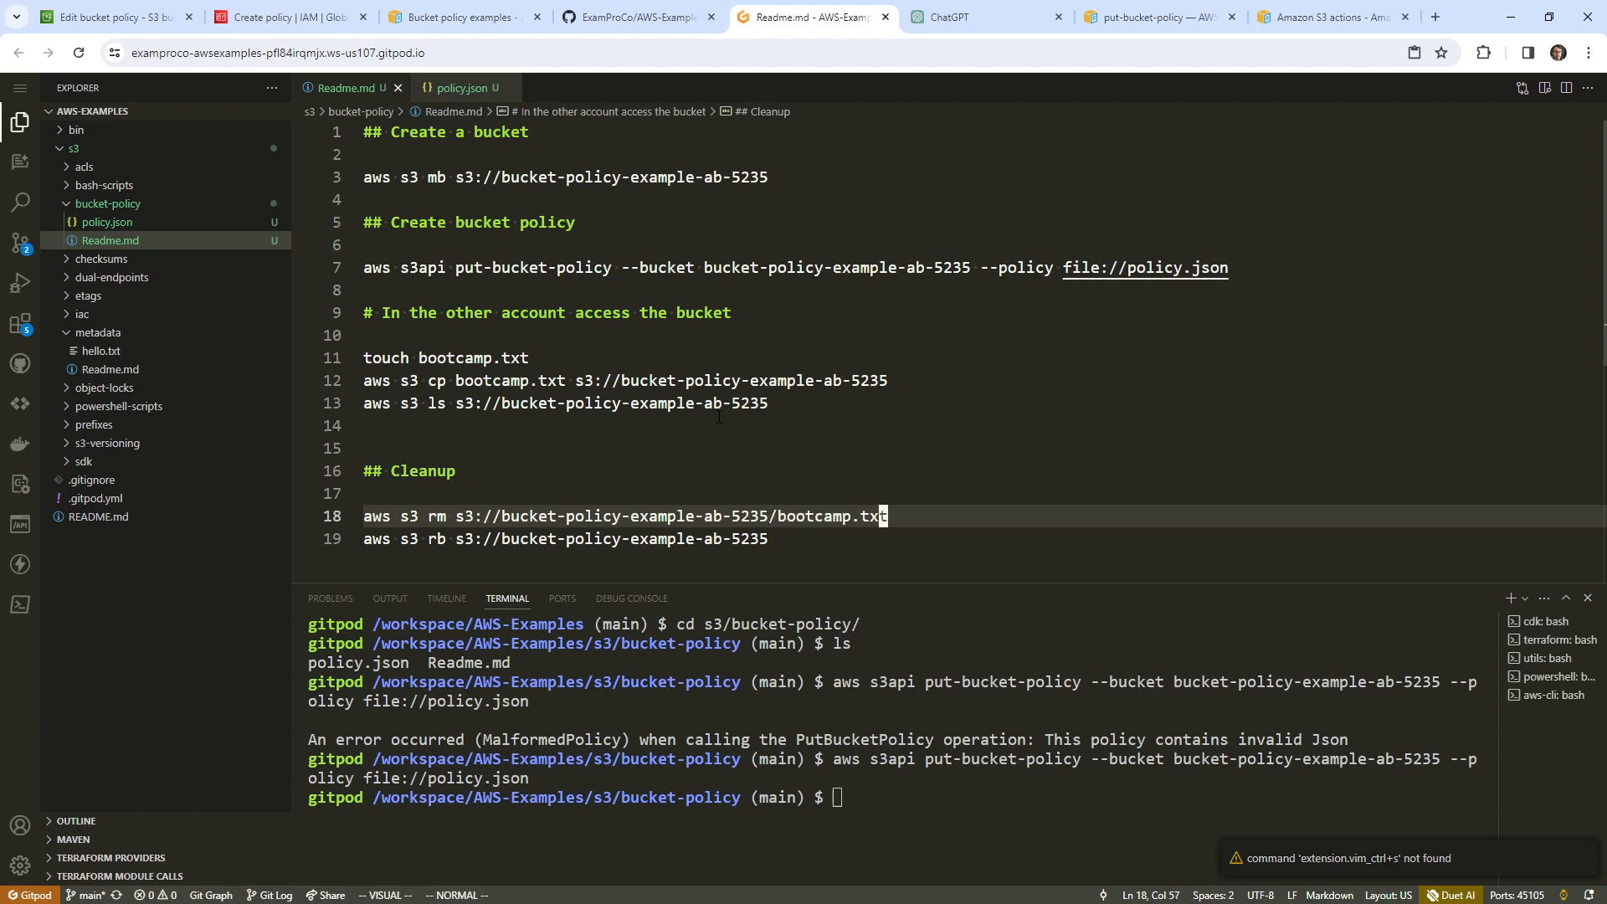
Copy the aws s3 rm command from Readme.md and run it in the terminal to delete bootcamp.txt from the bucket
drag(889, 516, 360, 517)
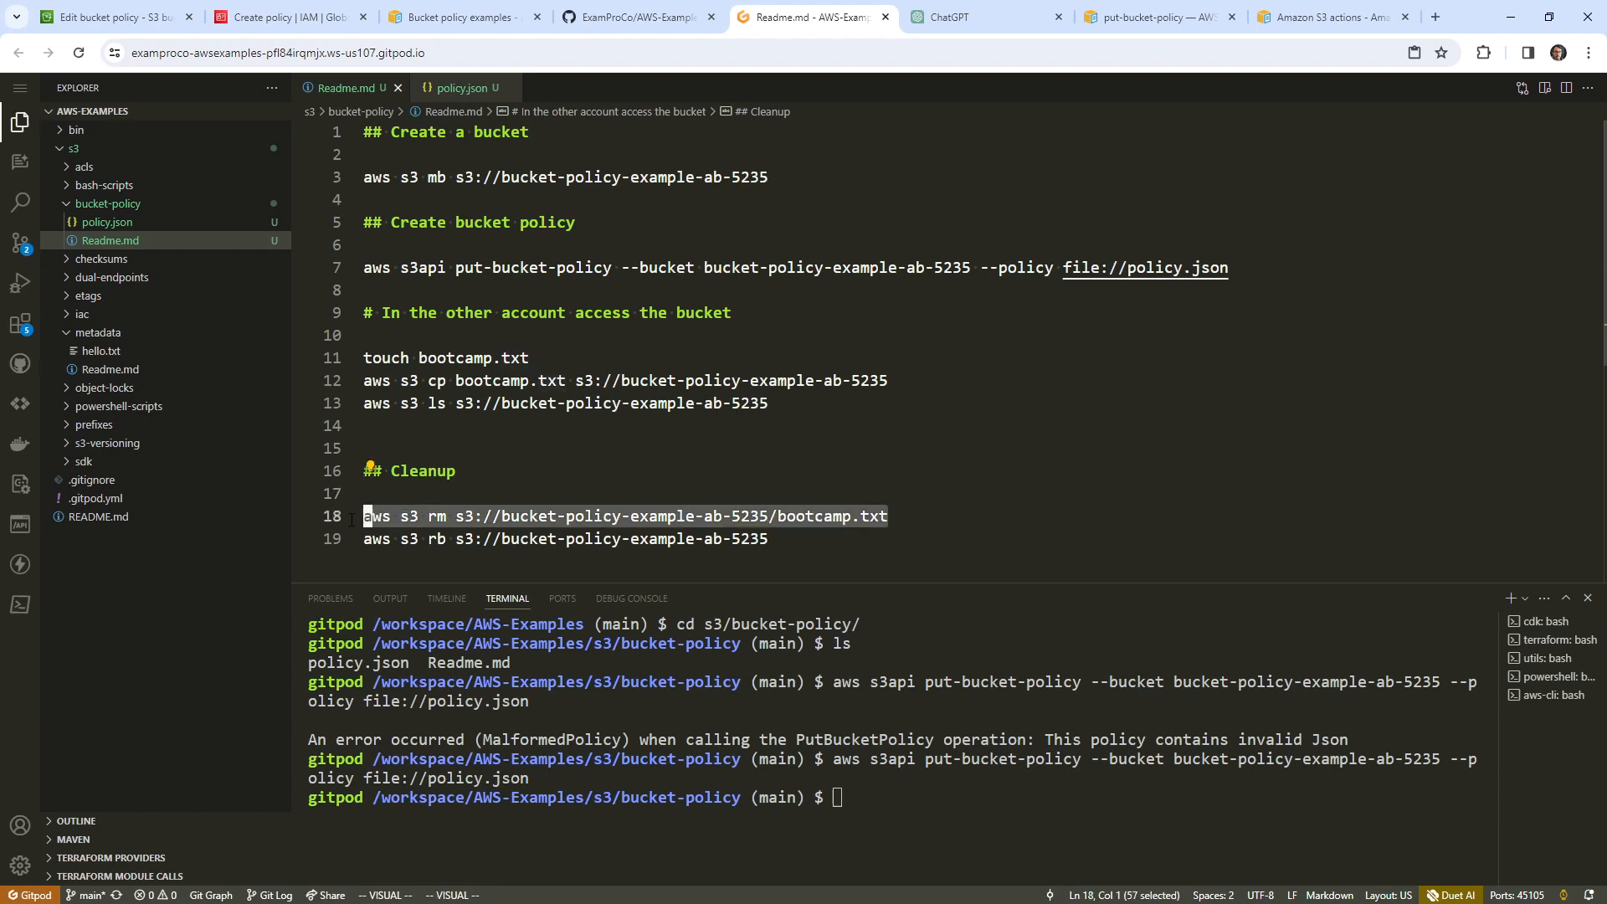
key(ctrl+c)
click(904, 628)
key(ctrl+v)
key(Return)
Copy the aws s3 rb command from Readme.md and run it in the terminal to remove bucket-policy-example-ab-5235
drag(772, 540, 360, 546)
key(ctrl+c)
click(469, 711)
key(ctrl+v)
key(Return)
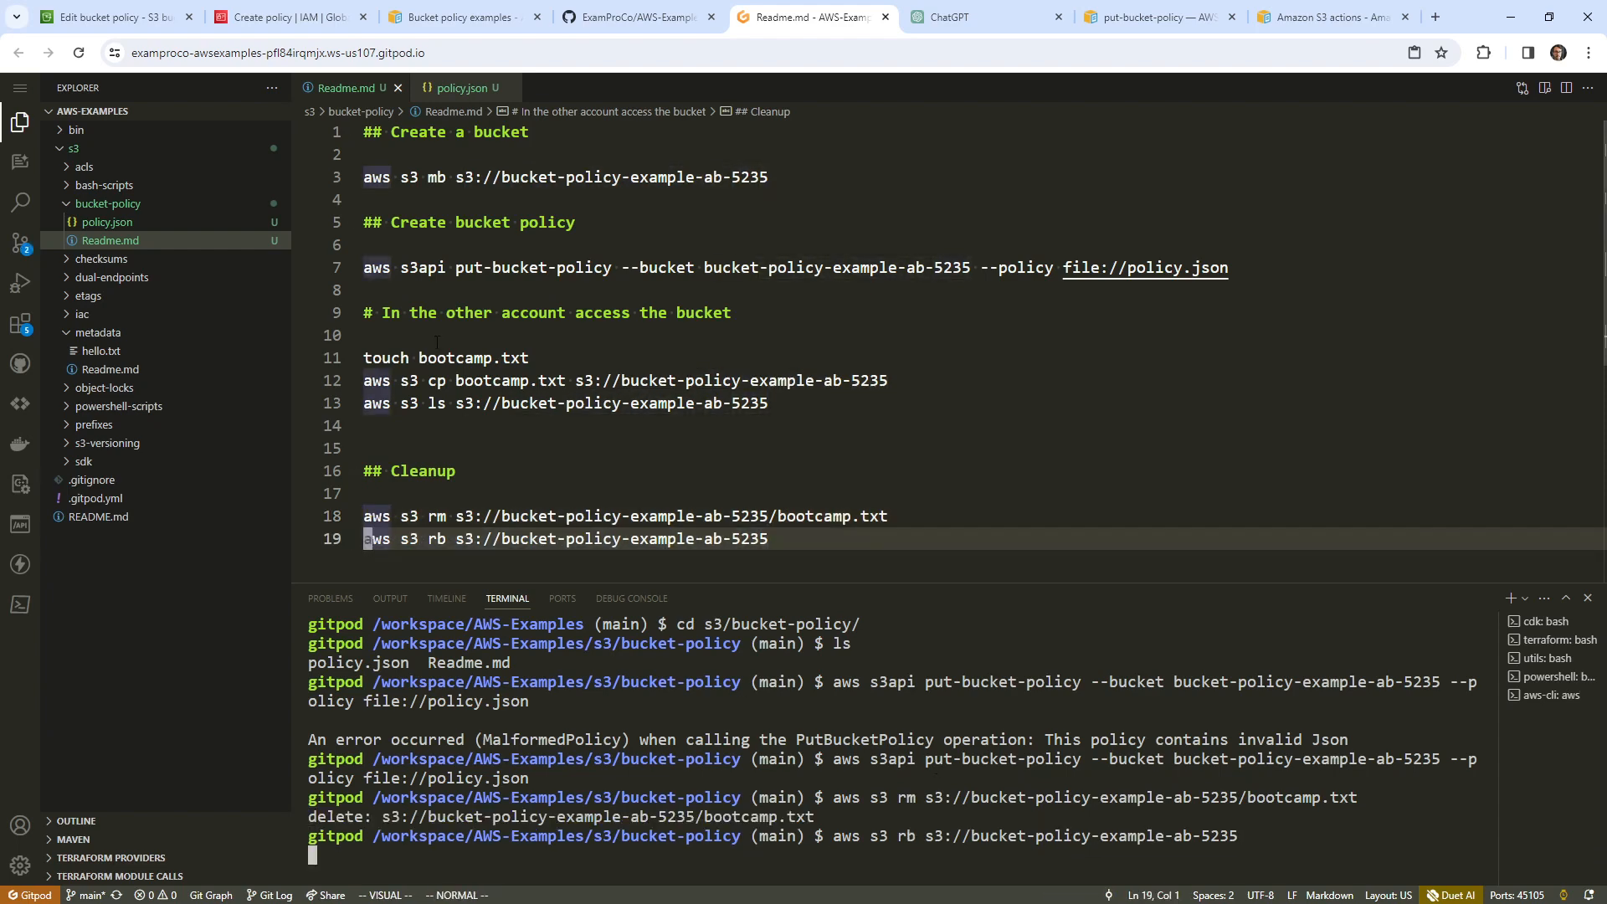
Stage all changes in source control and commit them with the message "bucket policy"
click(20, 243)
click(254, 193)
click(191, 135)
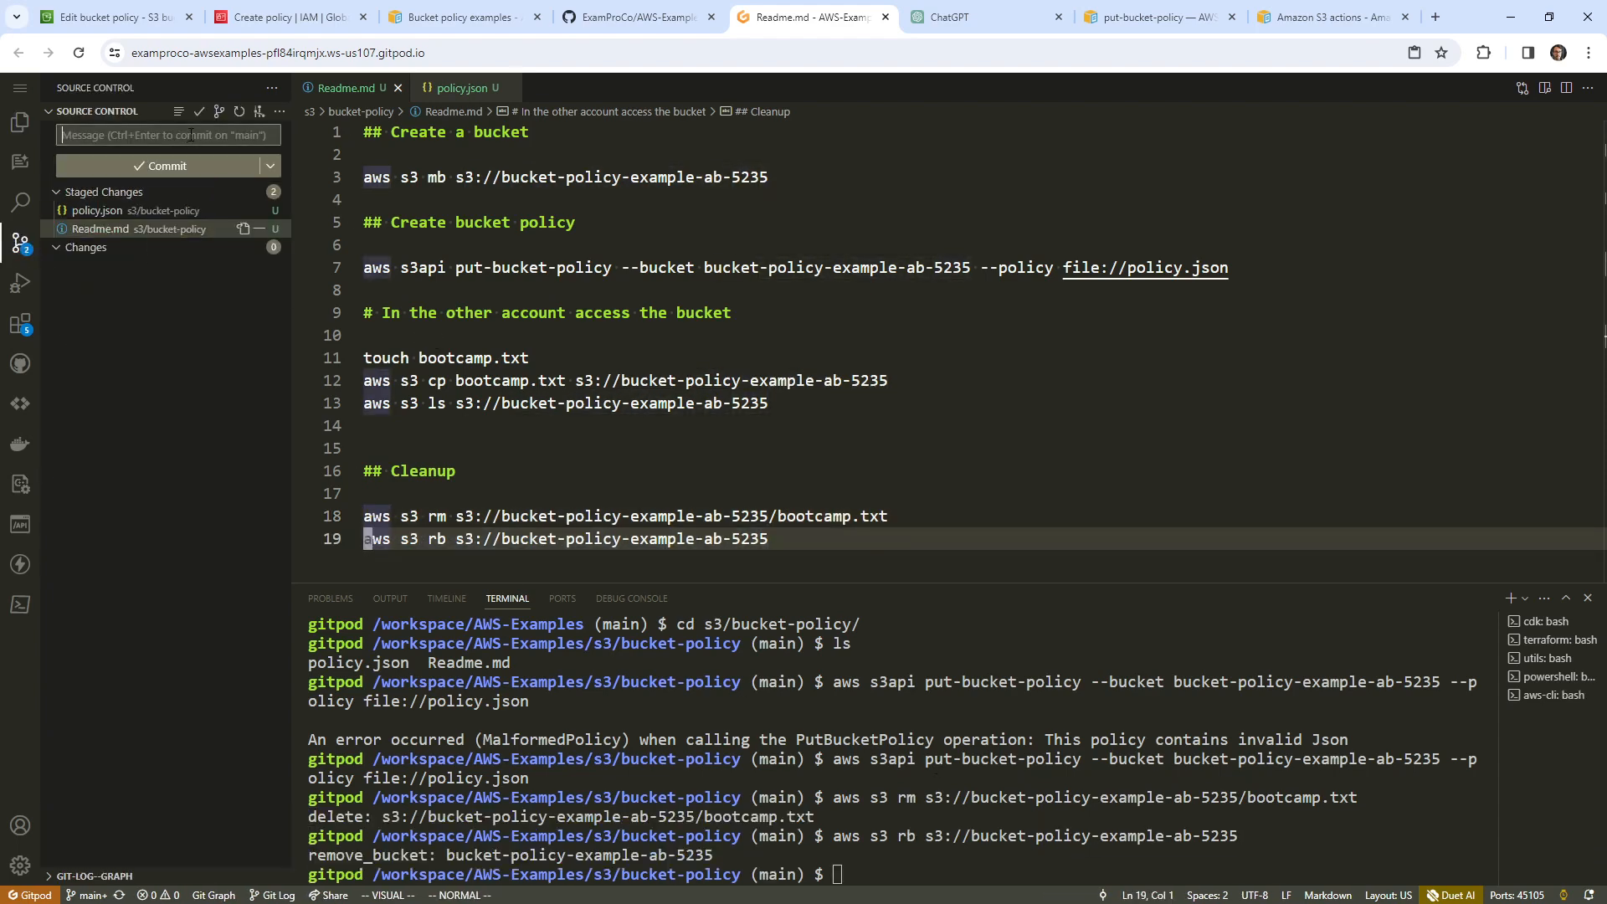
text(bucket policy)
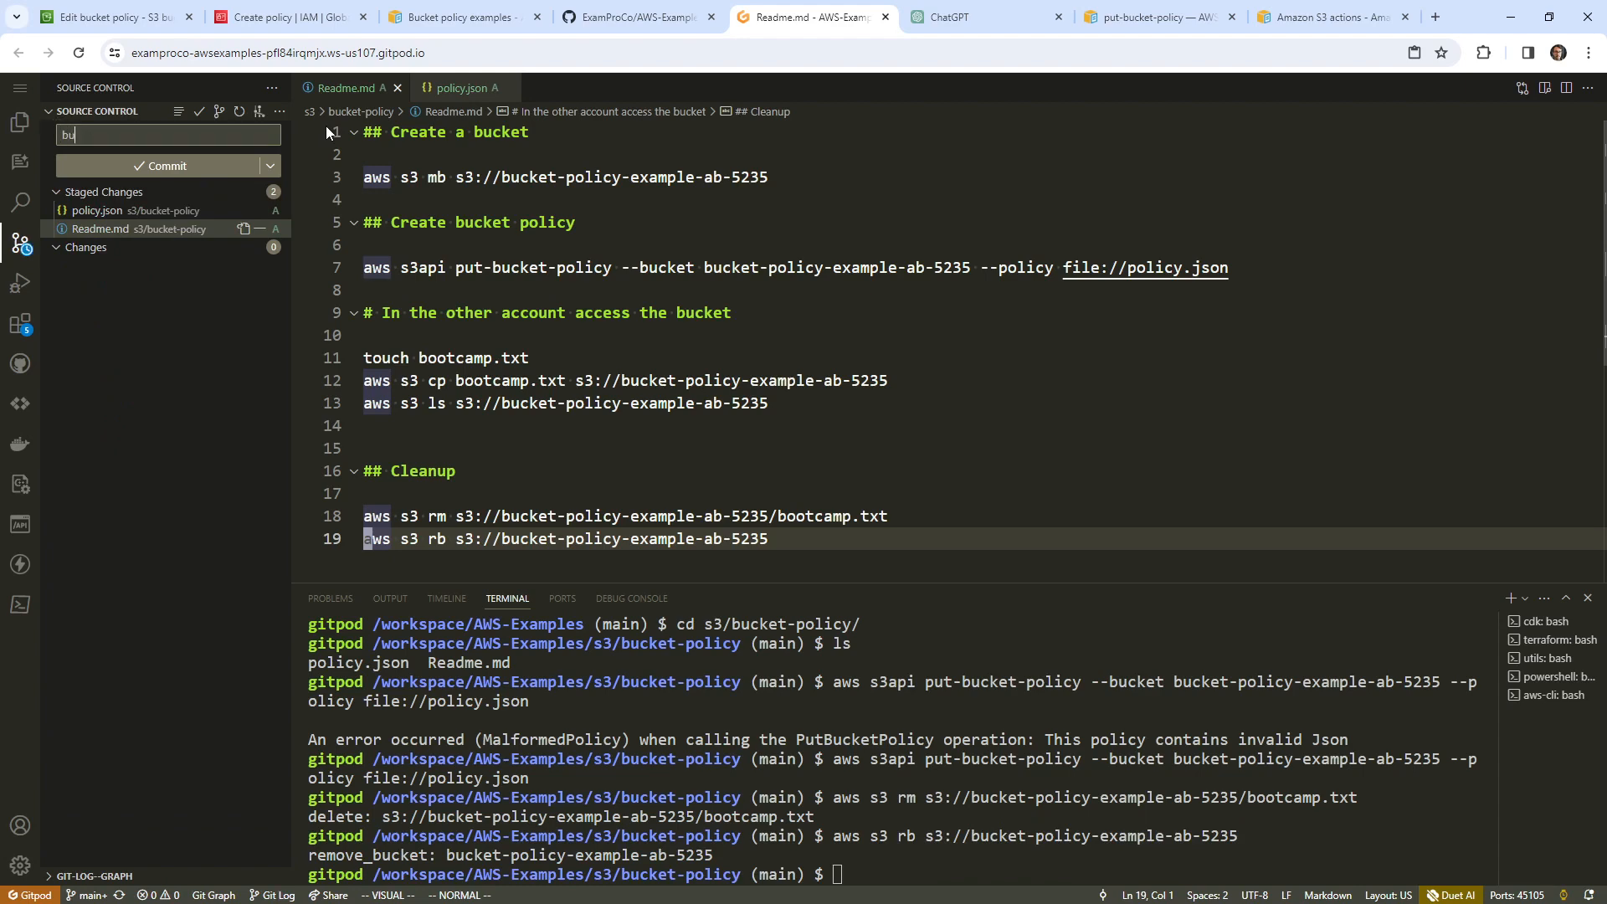
click(167, 166)
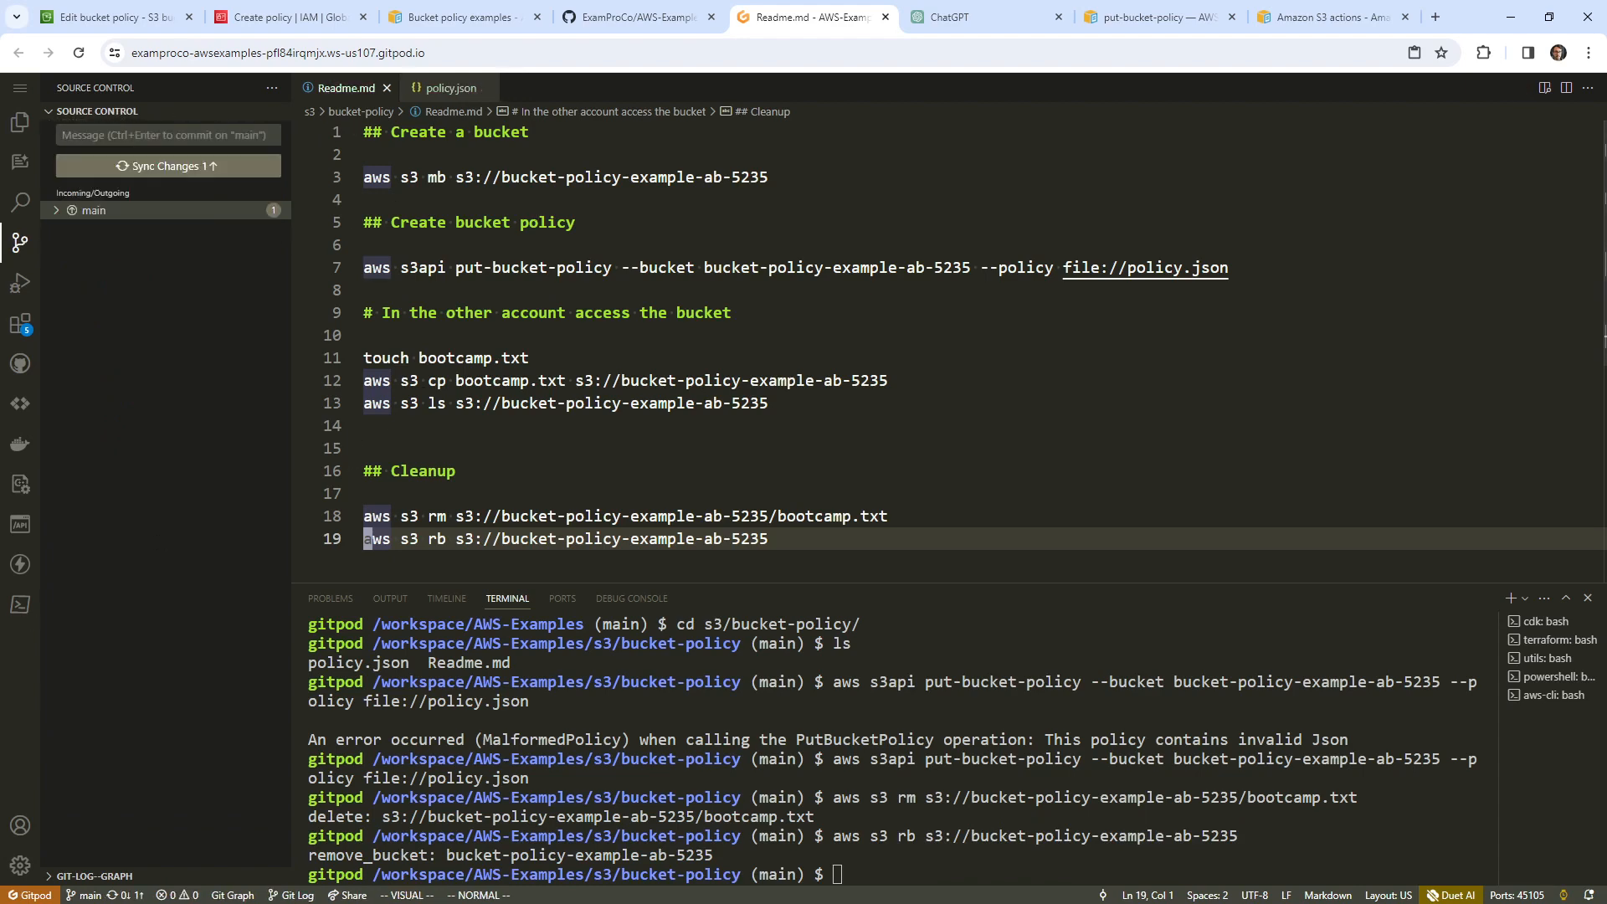